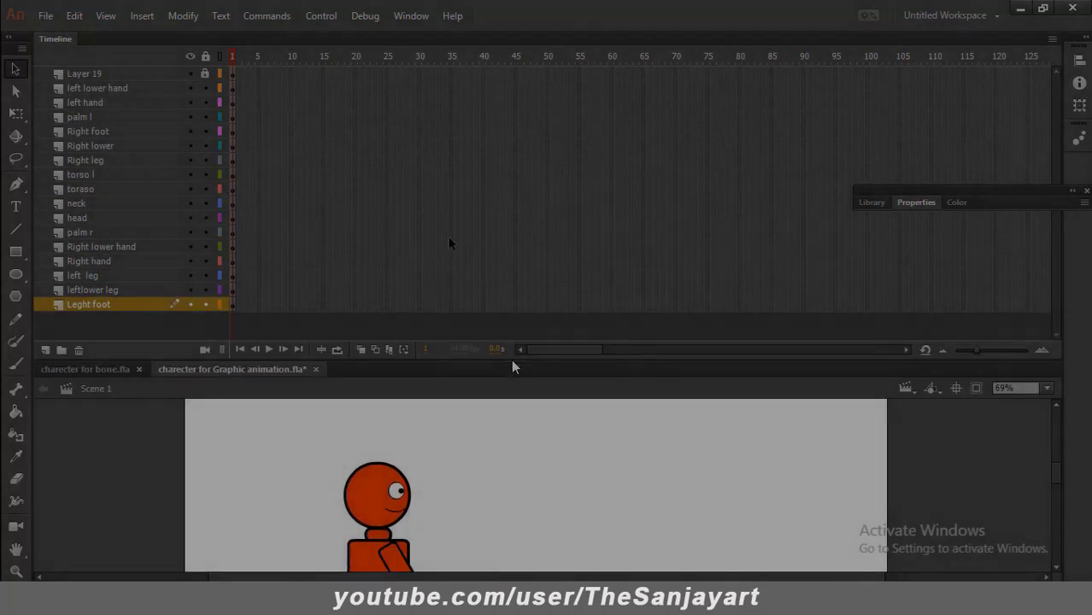
Insert keyframes at frame 10 on all layers
left_click_drag(291, 73, 291, 310)
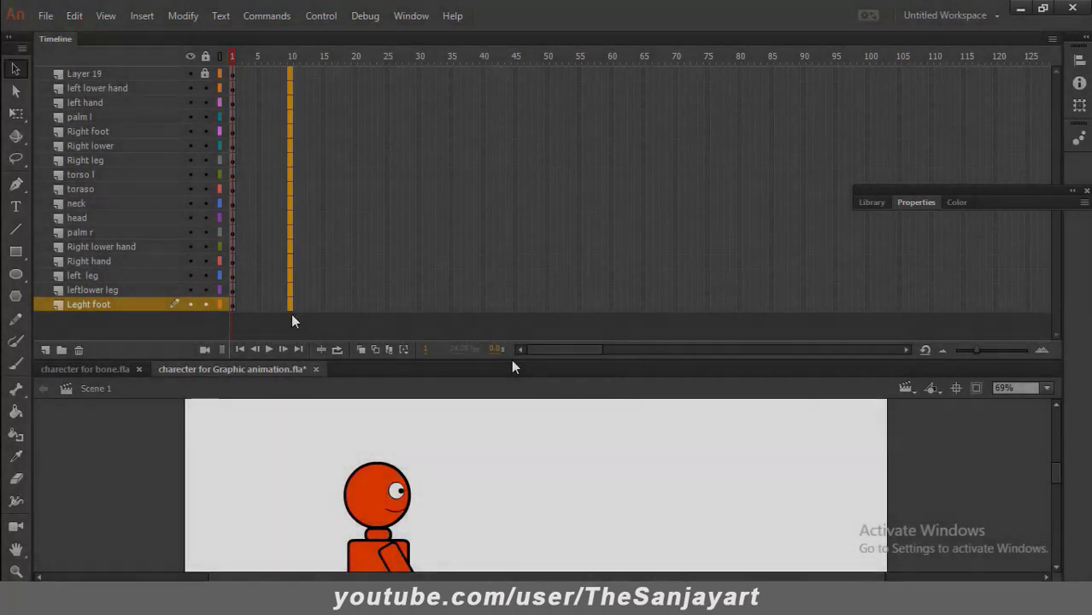
right_click(290, 309)
left_click(328, 246)
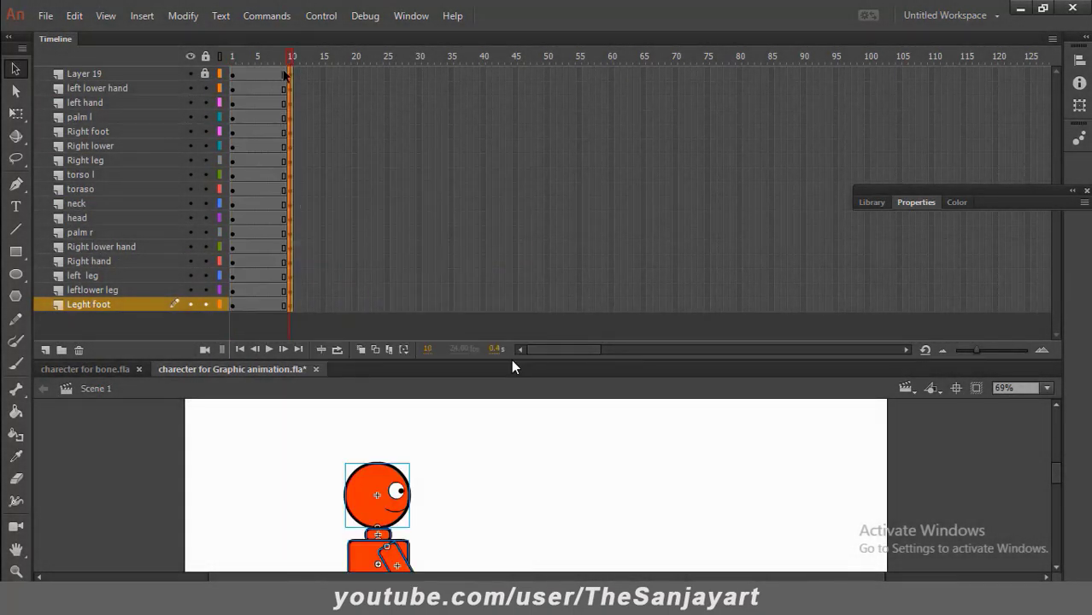
On frame 10, move the whole character forward along the ground line by about one stride
left_click_drag(448, 360, 446, 71)
left_click(263, 242)
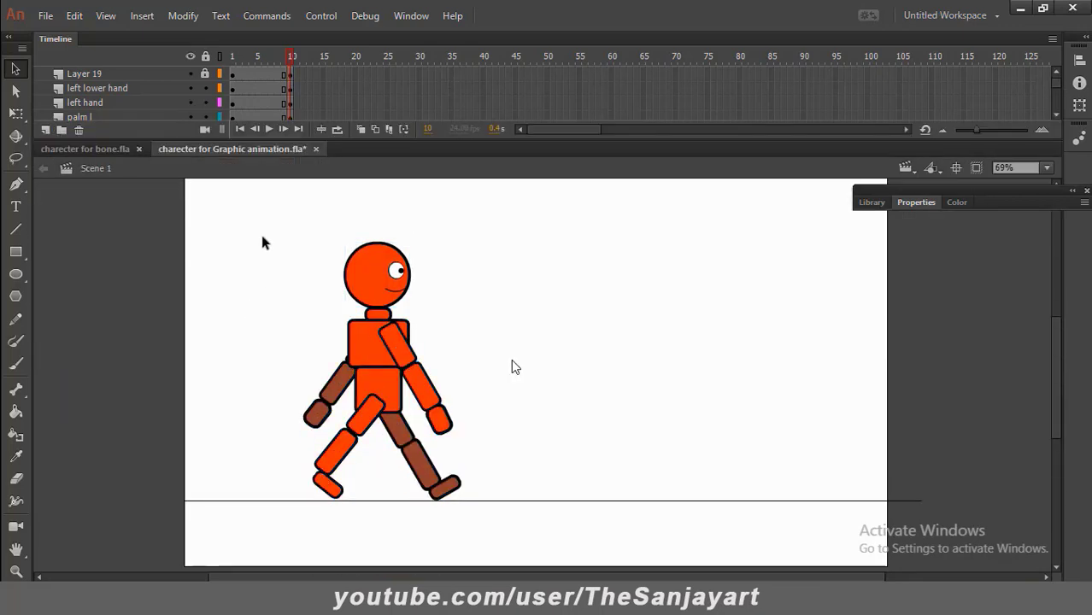
left_click_drag(255, 203, 500, 526)
left_click_drag(413, 444, 522, 427)
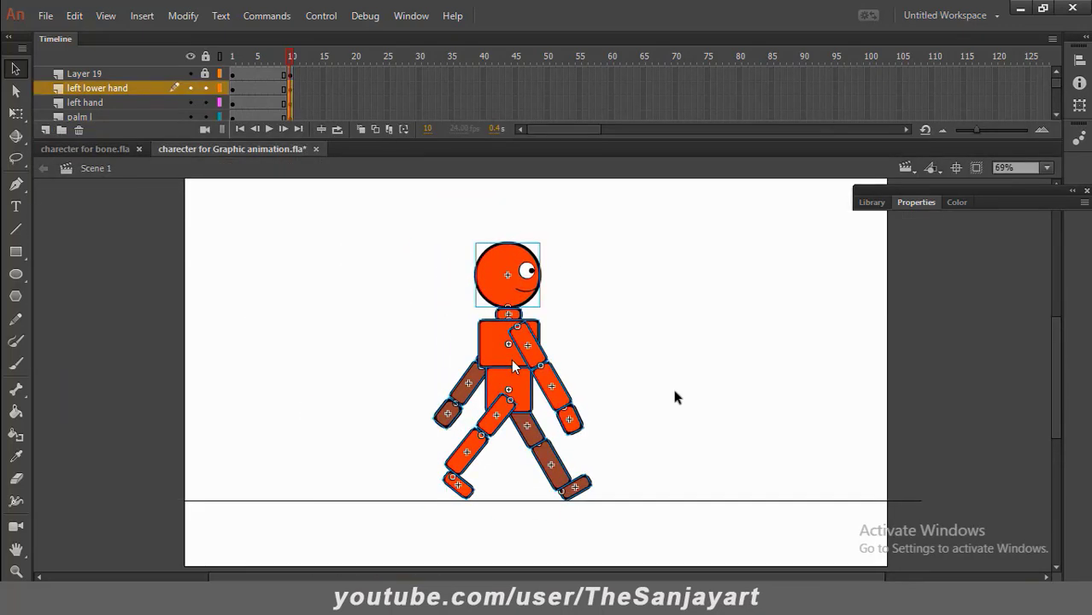
left_click(672, 387)
Move the frame 10 keyframes of all layers to frame 15
left_click_drag(294, 60, 152, 84)
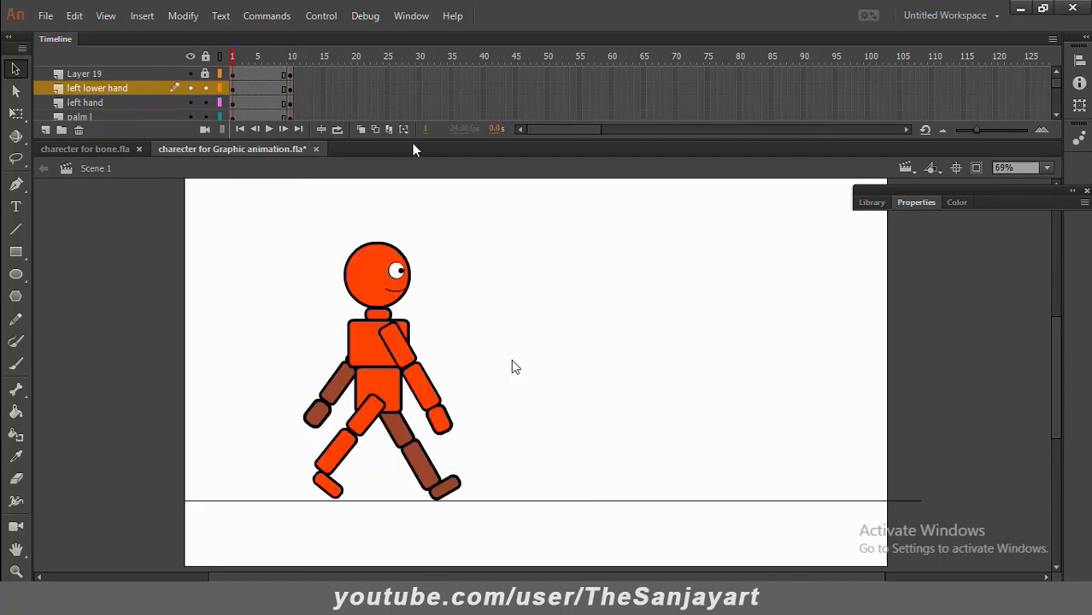
left_click_drag(411, 143, 407, 353)
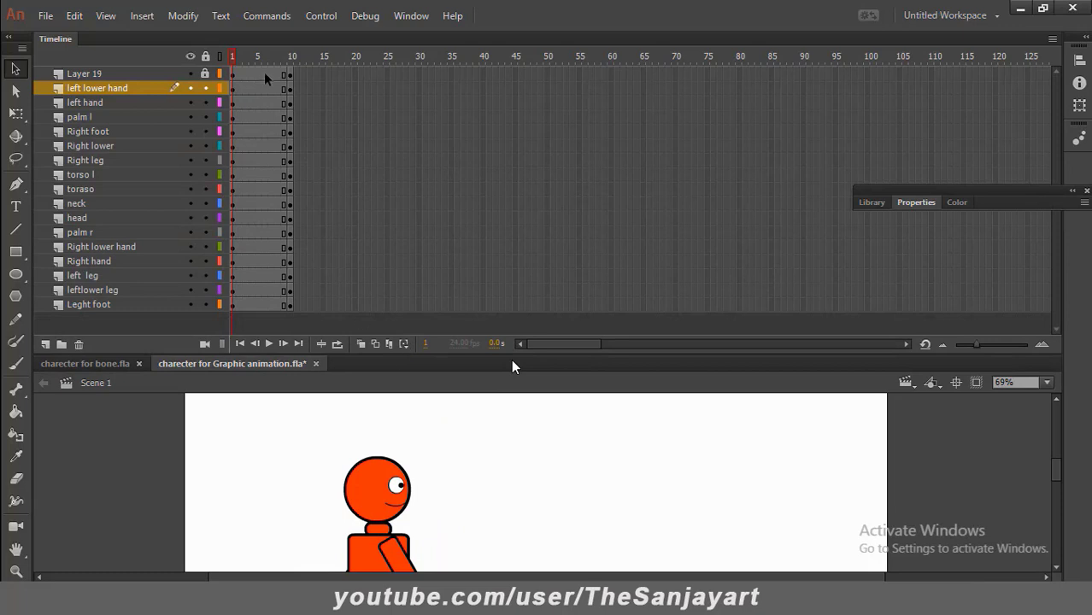
left_click_drag(290, 75, 323, 313)
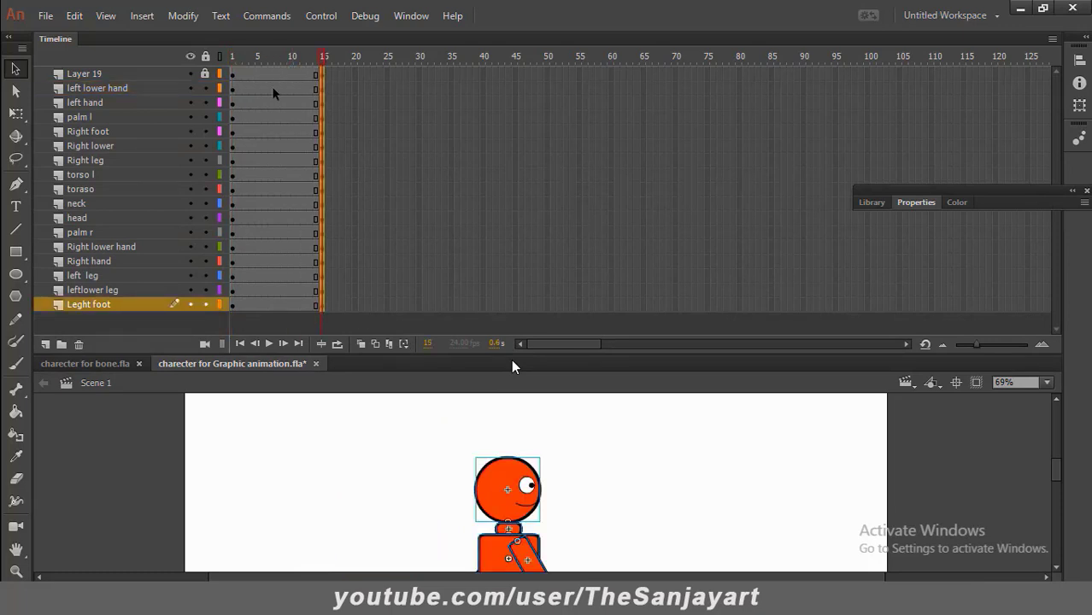
Insert keyframes at frame 7 on all layers
left_click_drag(271, 66, 273, 275)
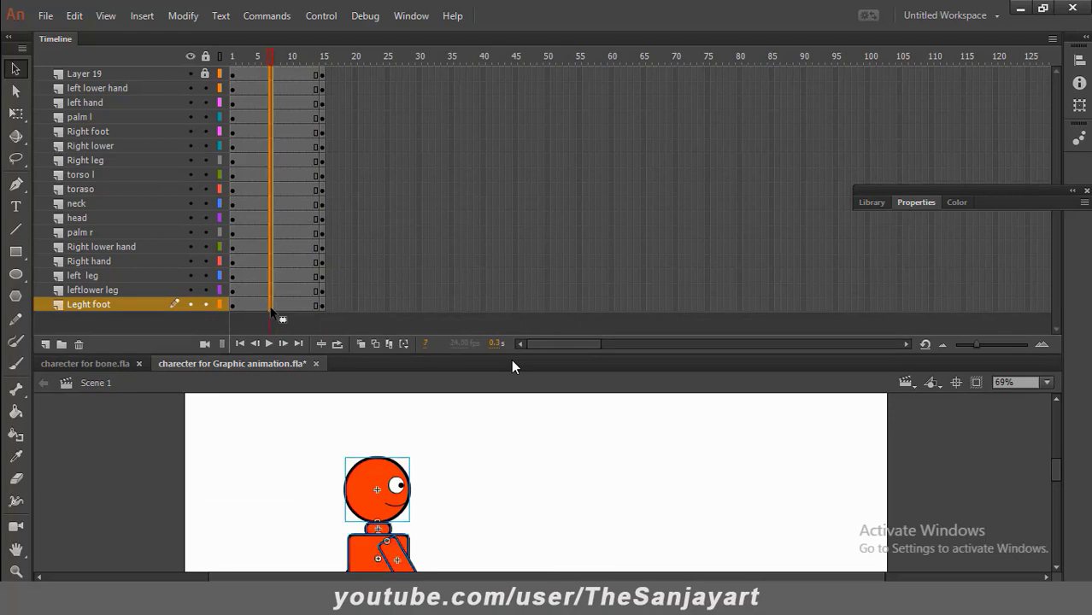
right_click(273, 311)
left_click(330, 250)
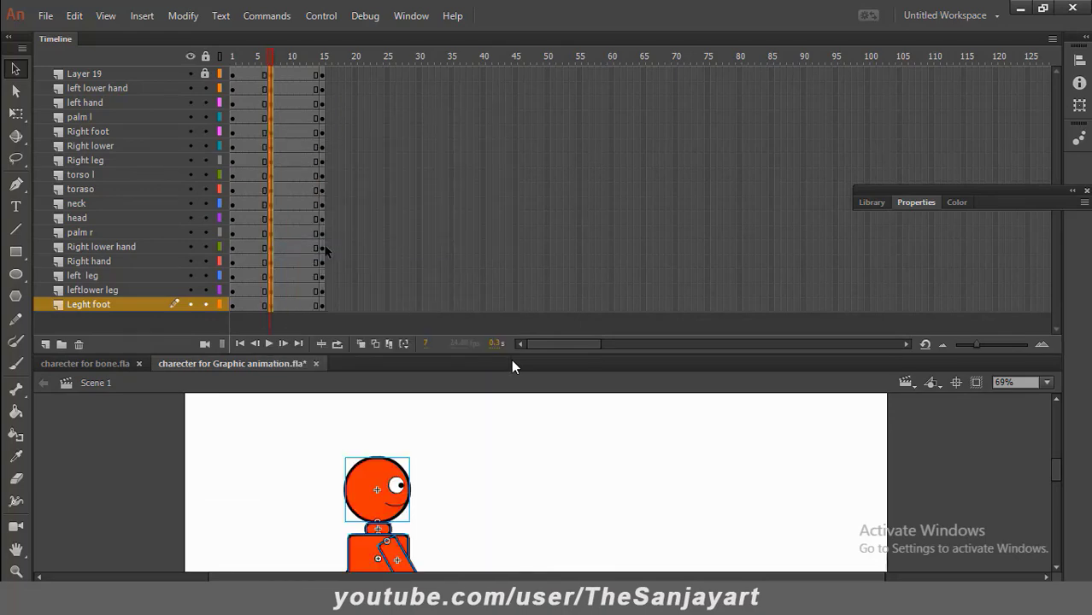
Select the whole character on frame 7 and turn on onion skinning across frames 1 to 15
left_click_drag(450, 355, 416, 138)
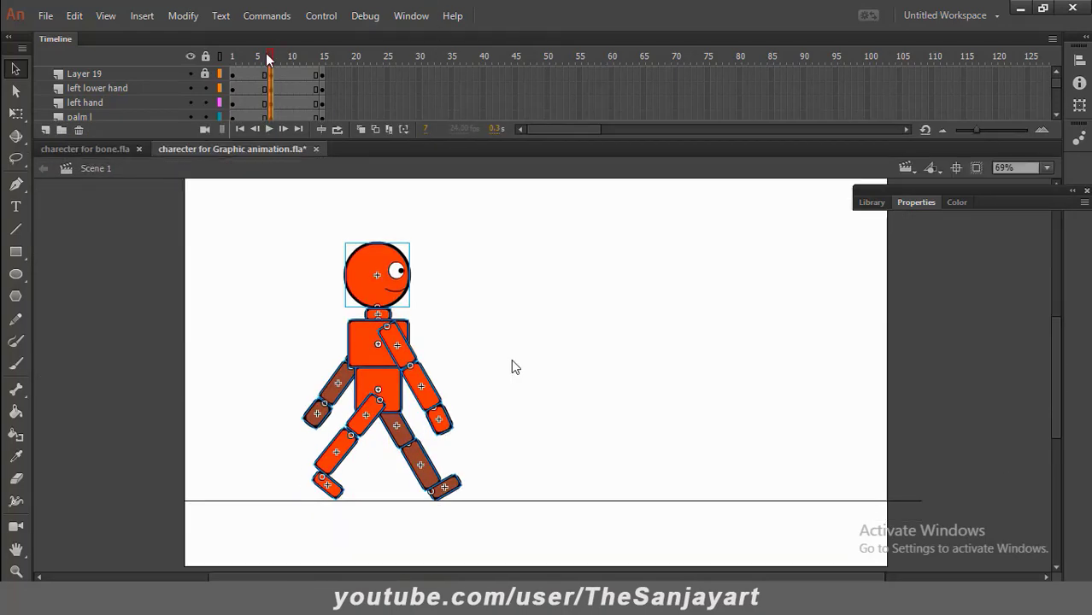
left_click_drag(267, 53, 274, 128)
left_click_drag(275, 200, 514, 506)
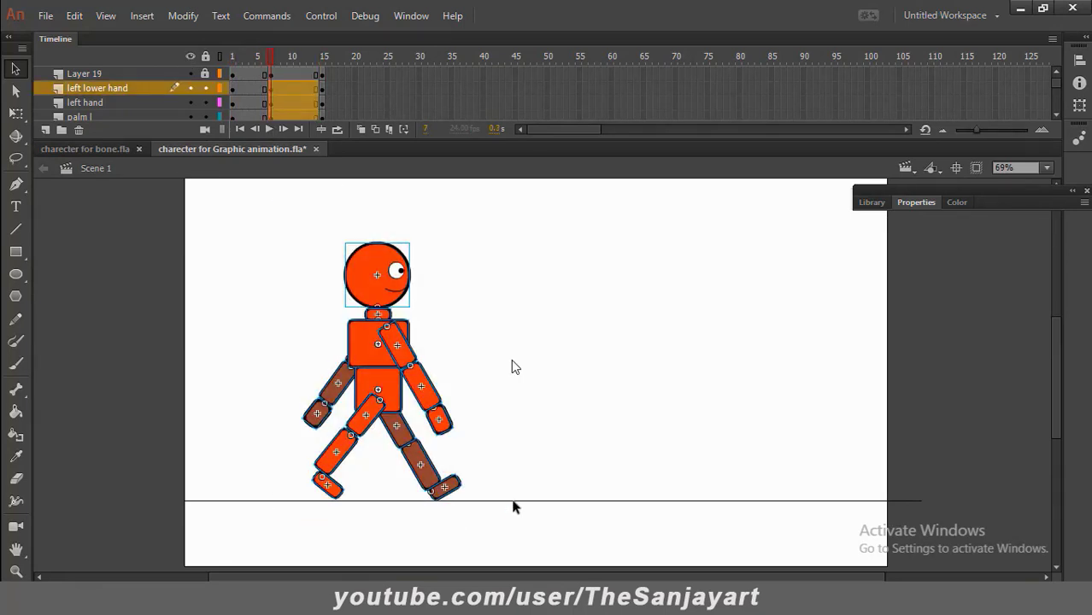
mouse_move(287, 58)
left_mouse_down()
mouse_move(324, 57)
mouse_move(15, 56)
left_mouse_up()
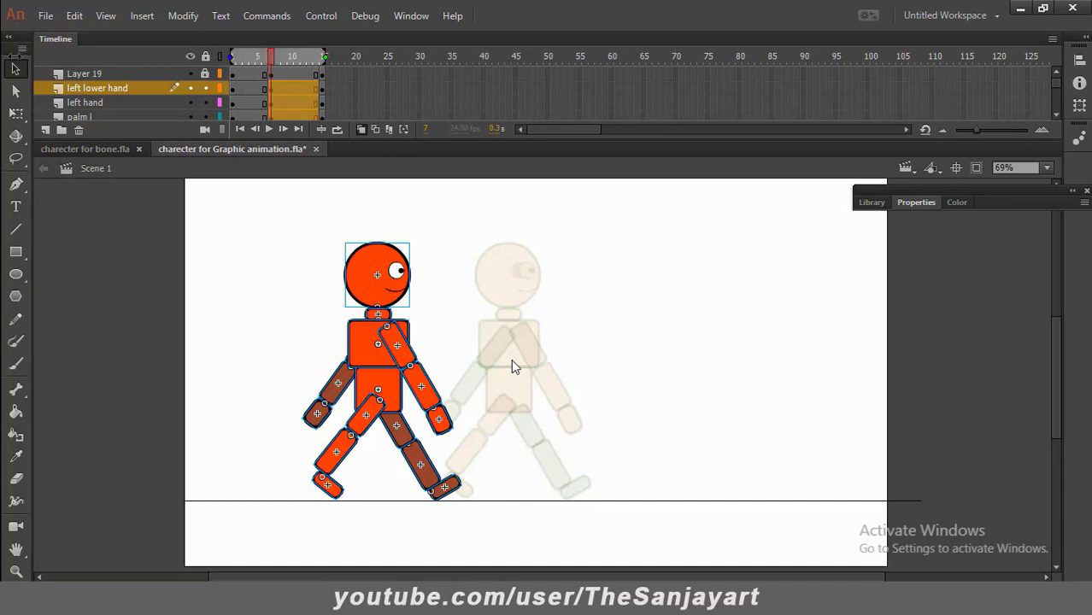
Rotate the whole frame 7 character forward about its front foot until the brown front leg stands vertical and the foot lies flat
left_click_drag(378, 345, 487, 363)
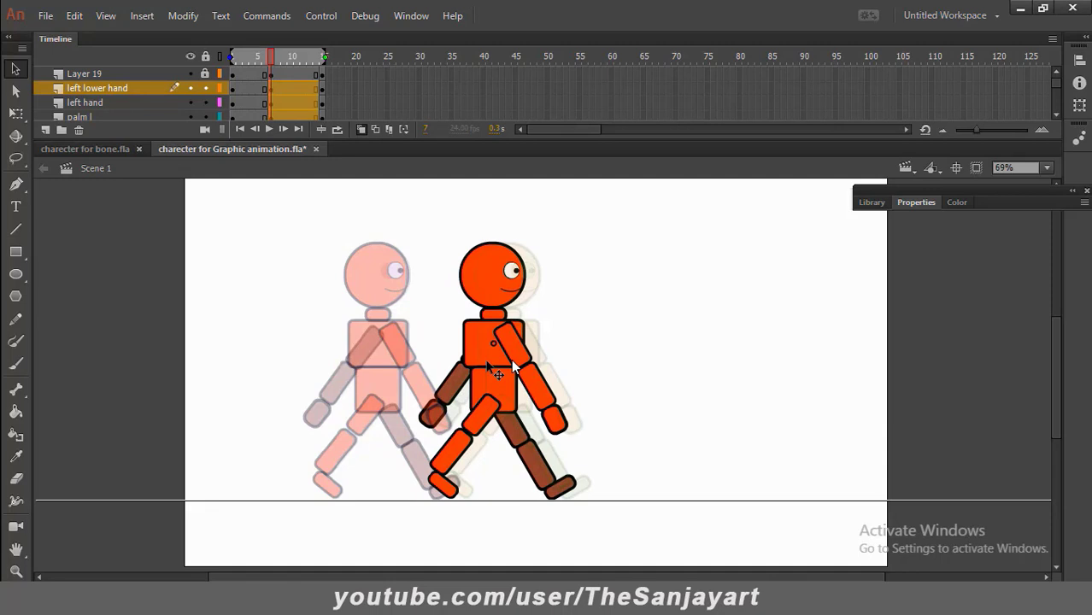
key("ctrl+z")
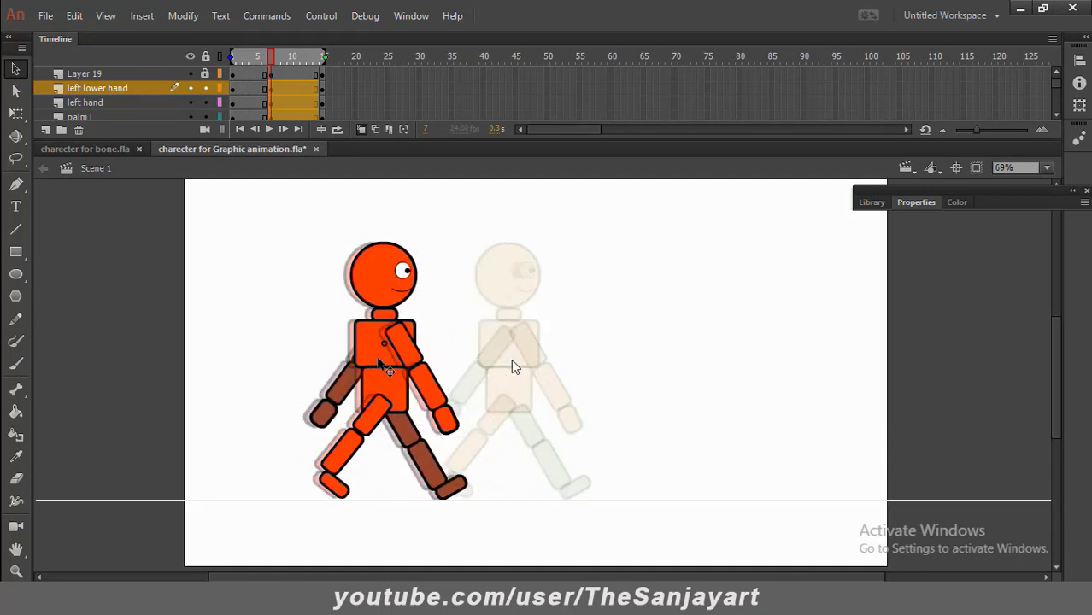
key("q")
key("ctrl+a")
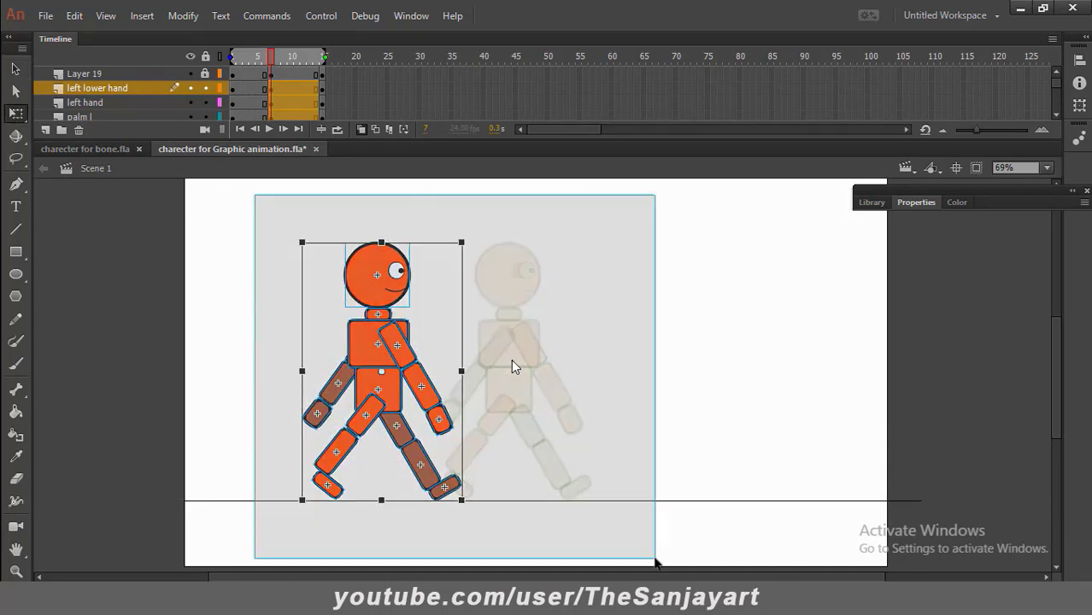
left_click_drag(382, 373, 436, 495)
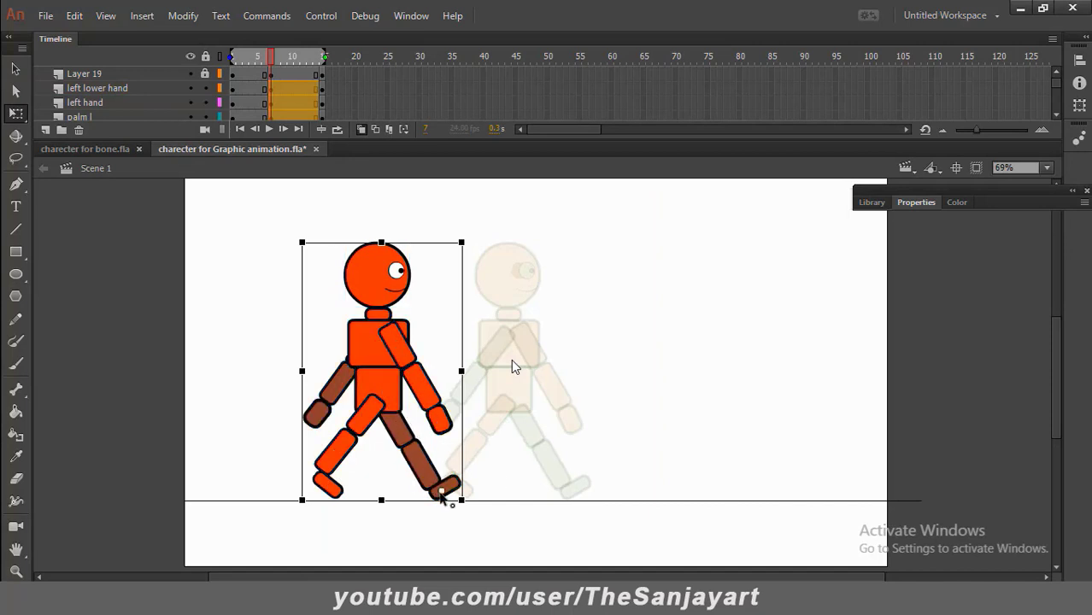
left_click_drag(470, 242, 587, 304)
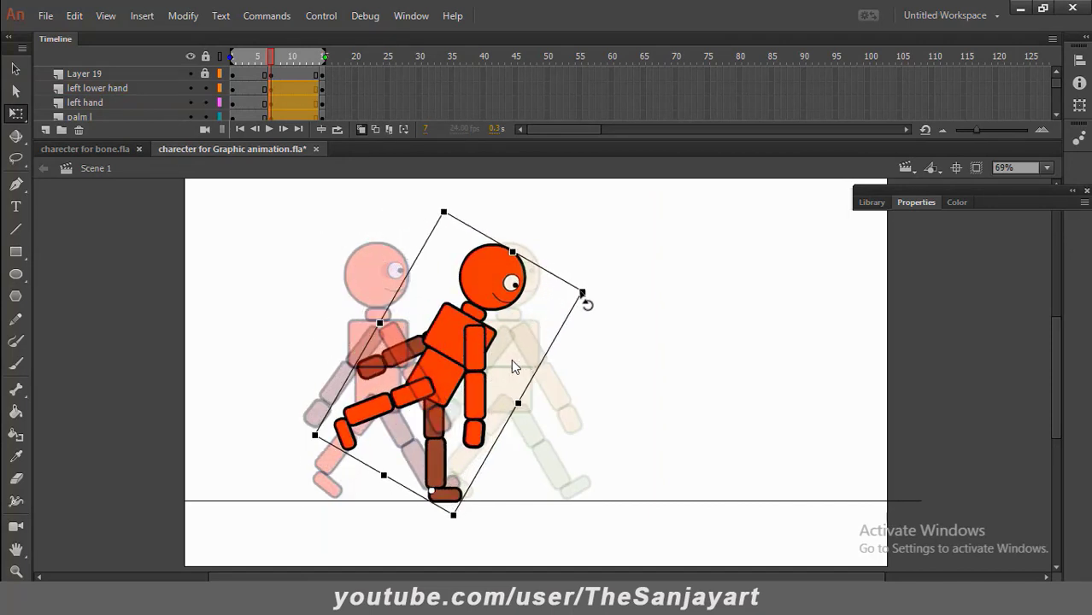
left_click(326, 340)
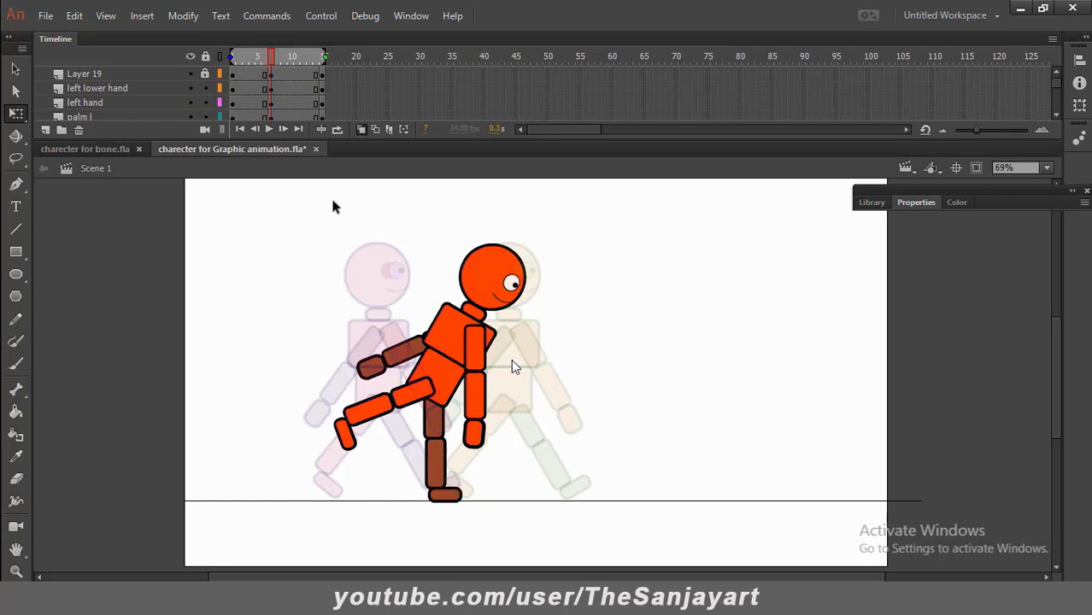
Rotate the body parts above the brown lower leg back upright around the hip and raise them slightly
left_click_drag(333, 206, 557, 470)
left_click(491, 277)
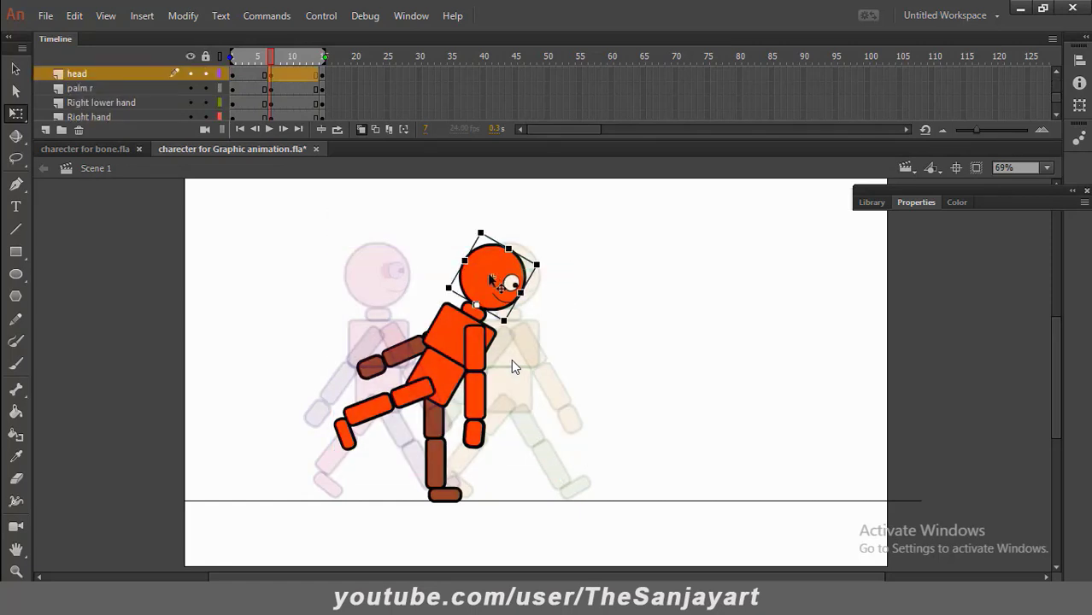
left_click_drag(383, 195, 521, 414)
left_click_drag(440, 336, 440, 374)
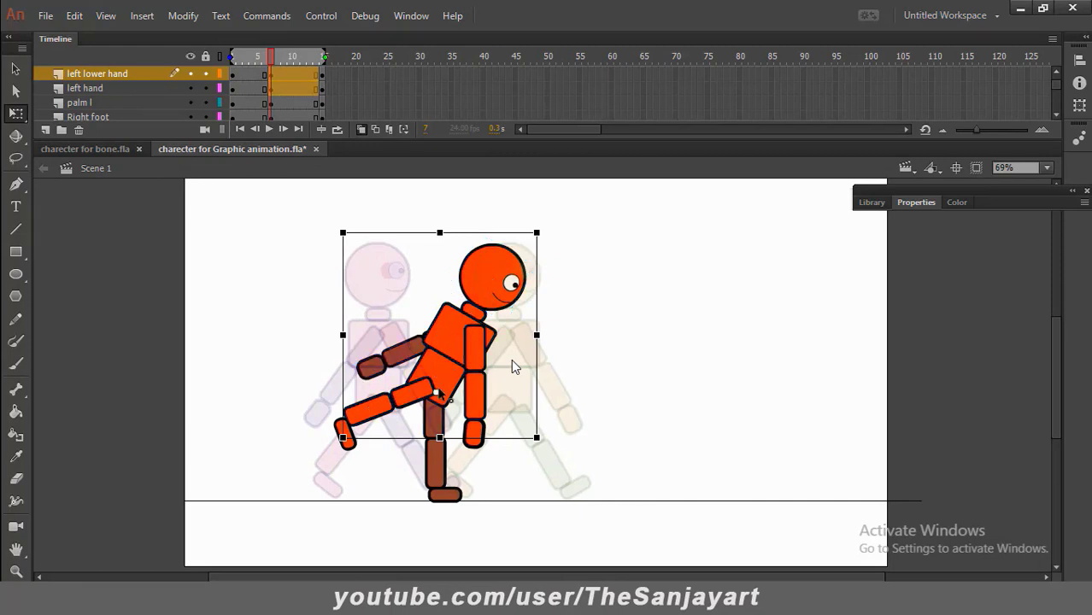
left_click_drag(548, 237, 468, 198)
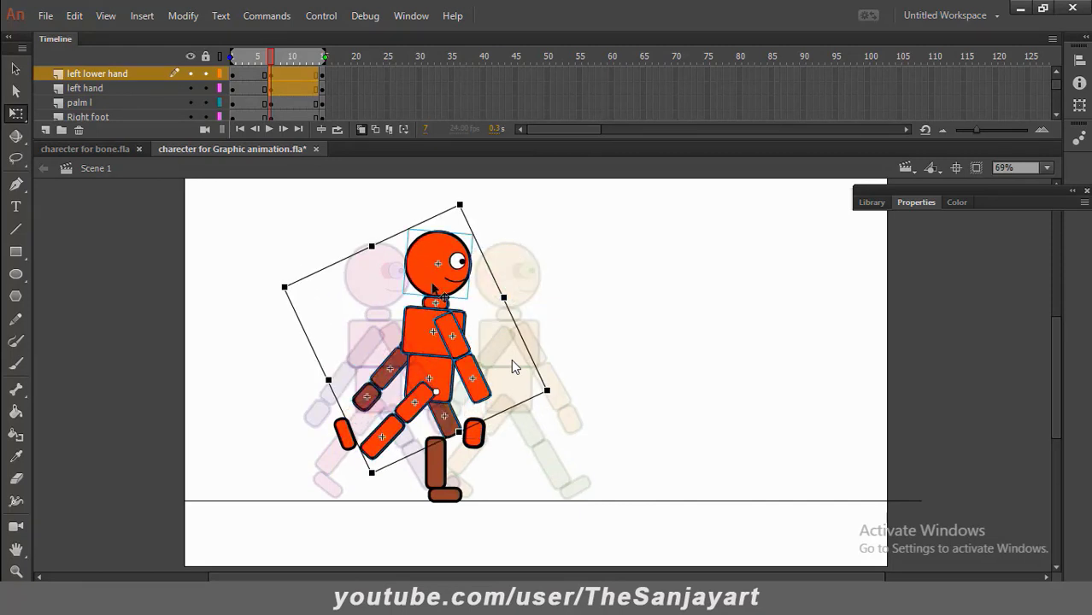
left_click_drag(437, 296, 437, 286)
left_click(539, 390)
Reattach the detached orange palm to its forearm and the right foot to the end of the right lower leg
left_click(475, 437)
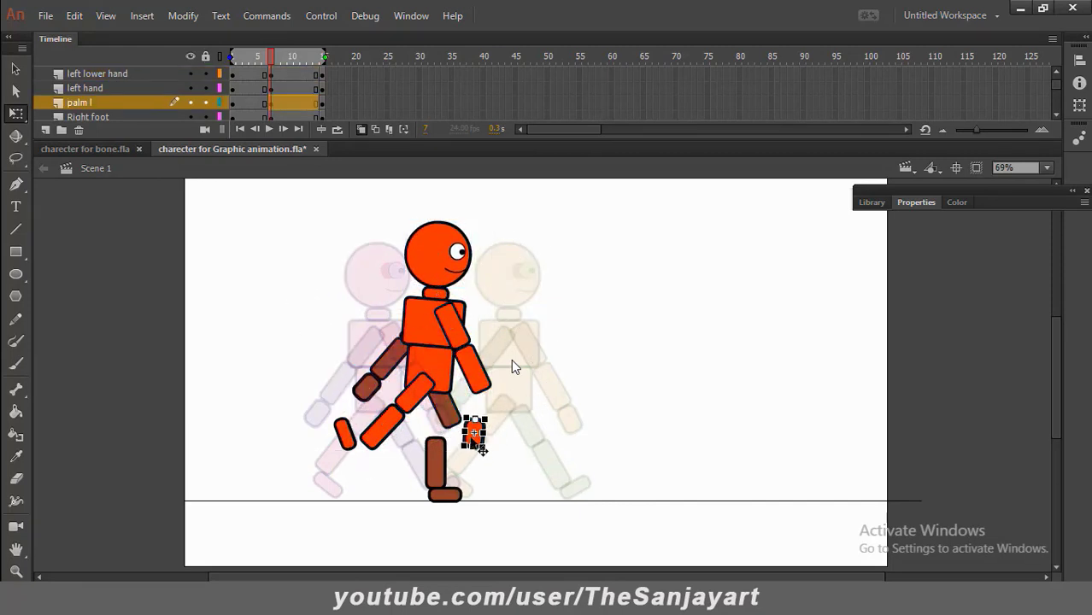
left_click_drag(482, 449, 491, 417)
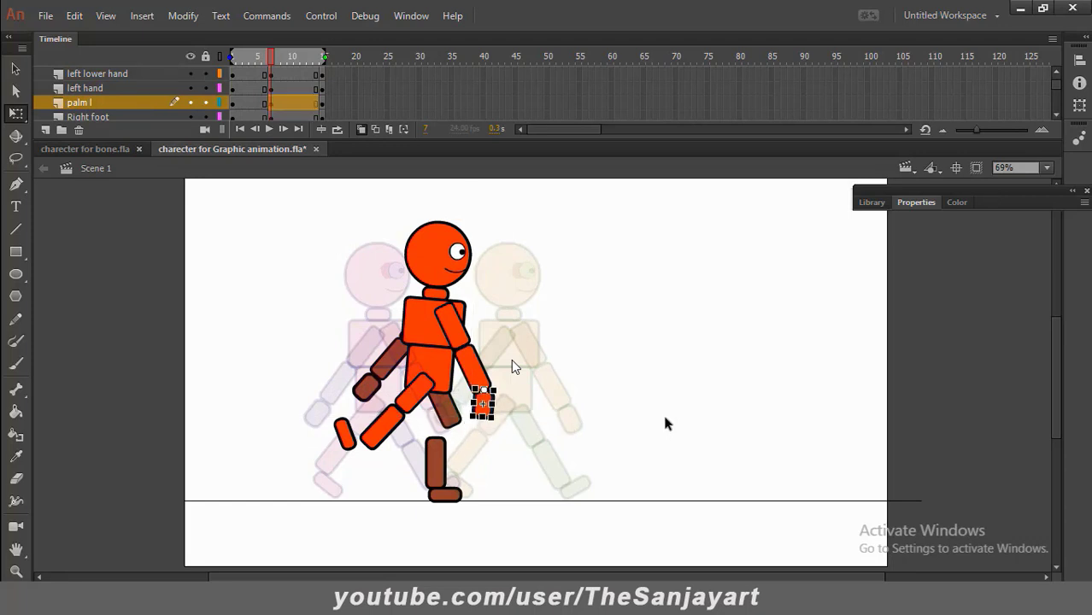
left_click(637, 390)
left_click(344, 434)
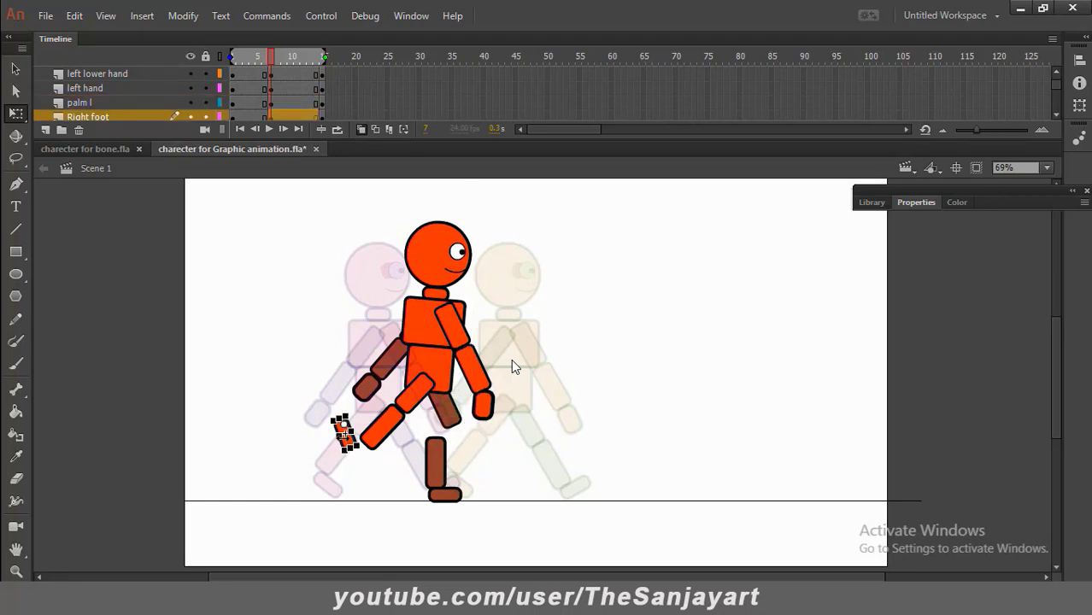
left_click_drag(345, 434, 376, 466)
left_click(540, 453)
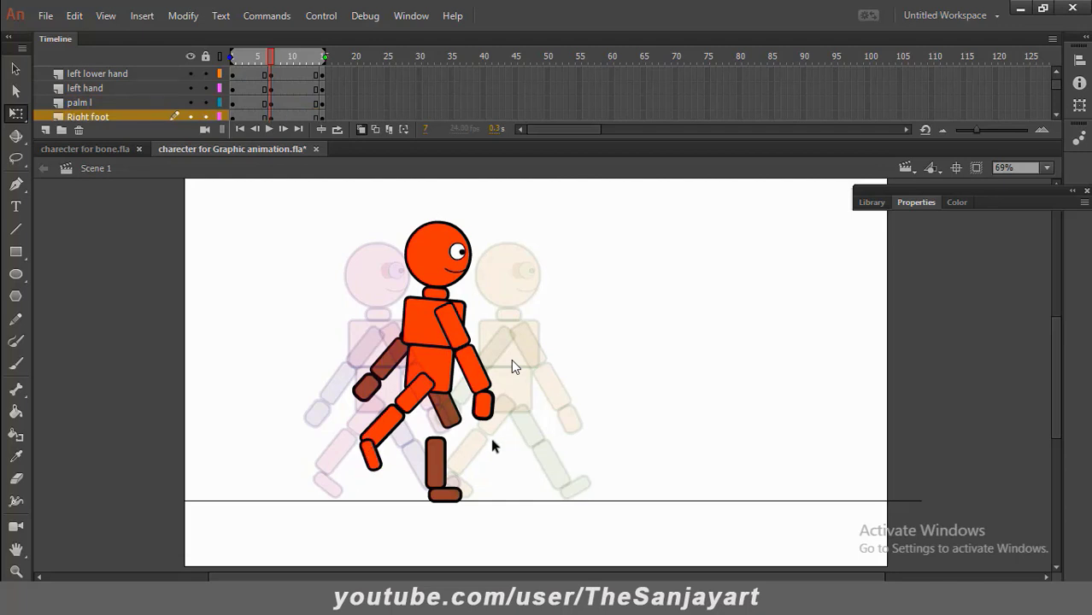
Straighten the left upper leg to vertical above the left lower leg
left_click(444, 410)
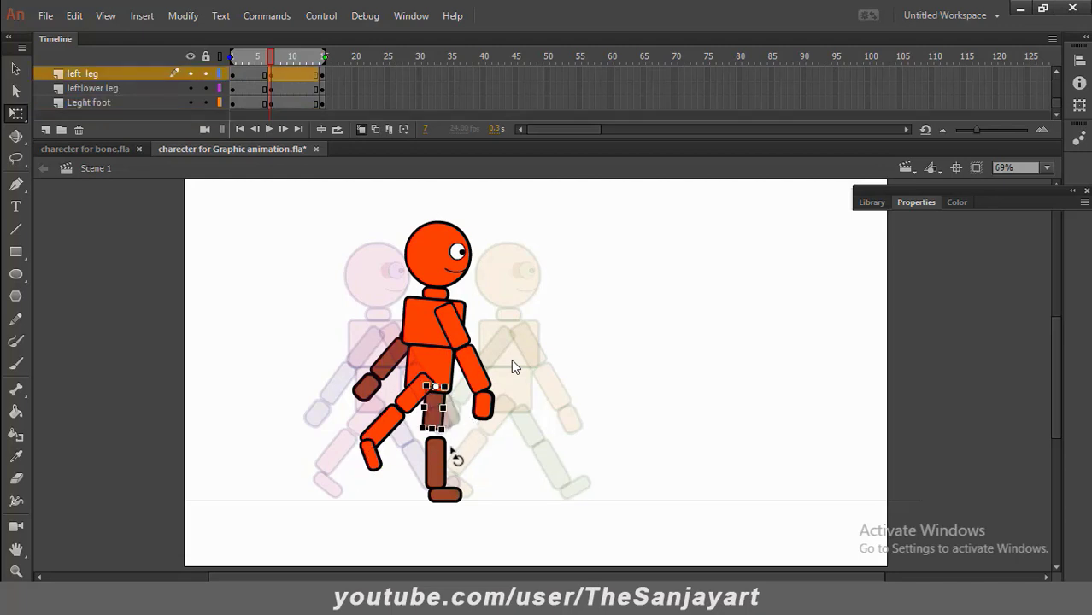
left_click_drag(465, 469, 465, 484)
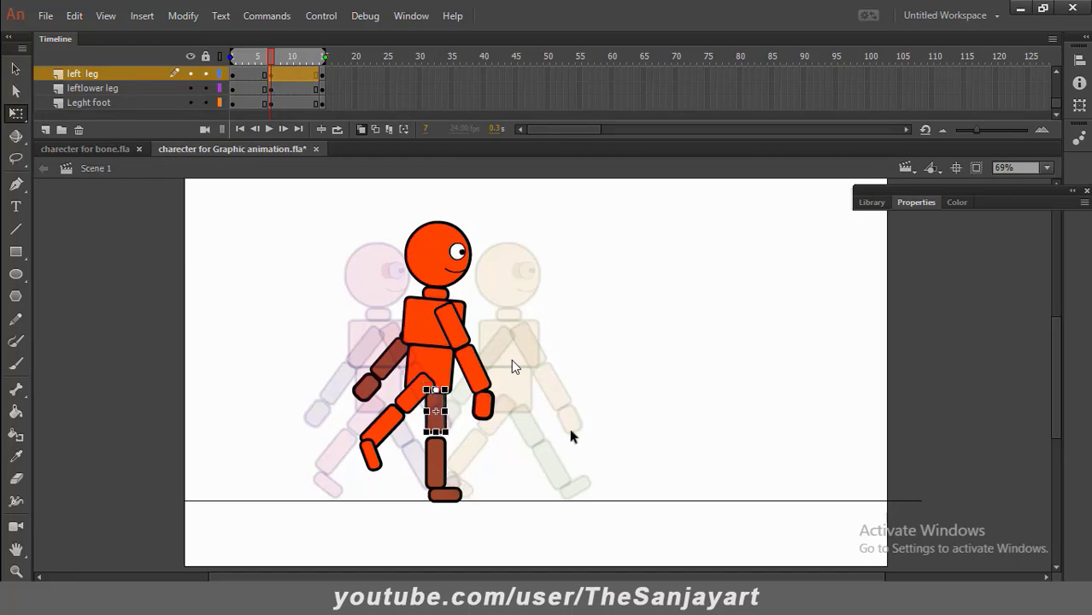
left_click(570, 436)
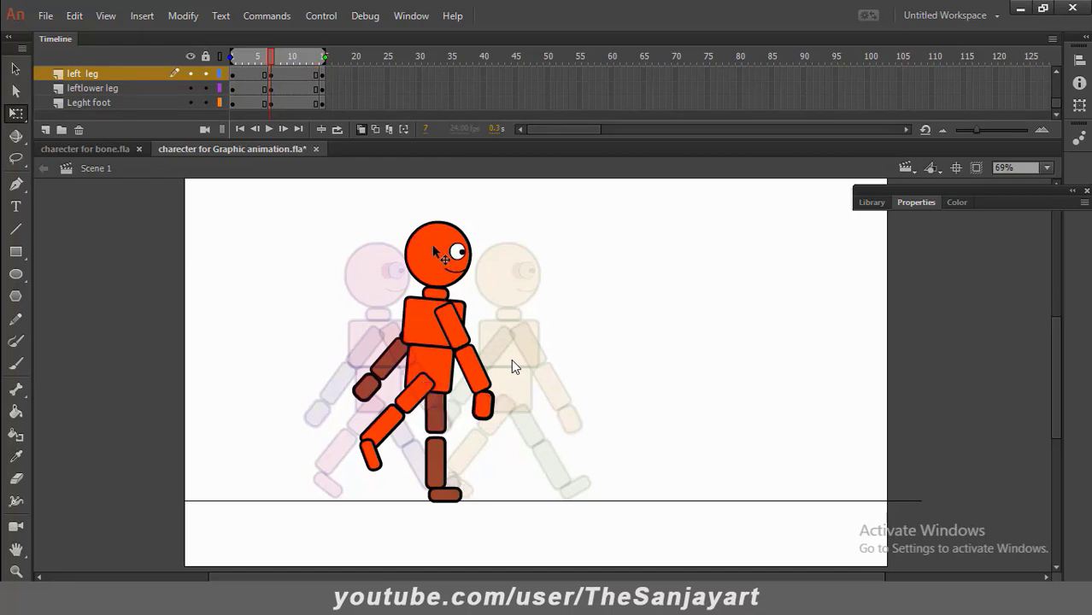
Nudge the head, neck, torso and arms slightly upward as a group
left_click(431, 329)
left_click_drag(363, 188, 494, 396)
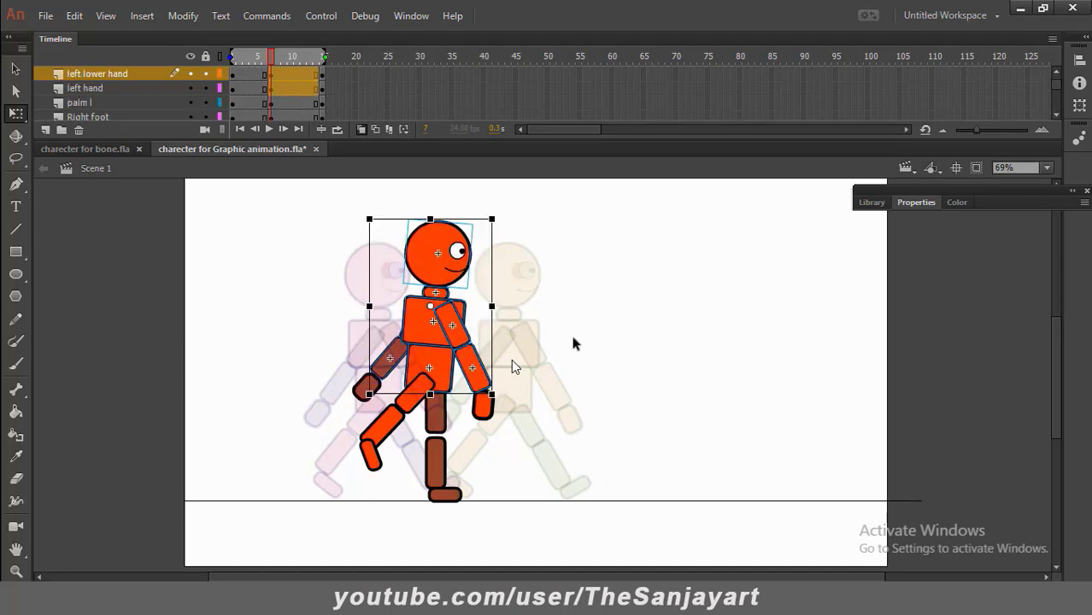
key("Up")
key("Up")
left_click(454, 434)
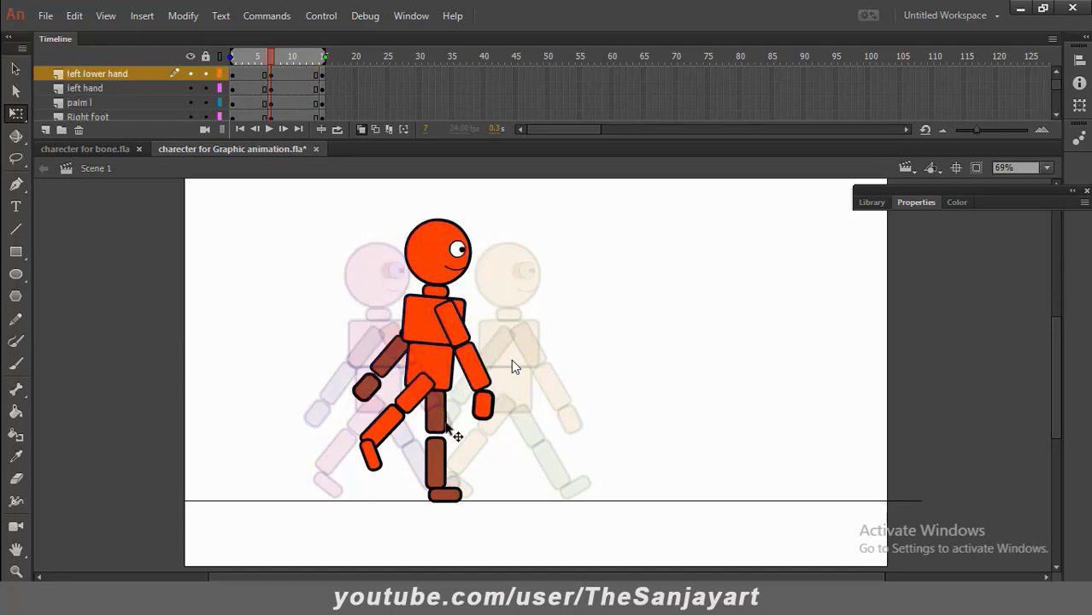
Nudge the left upper leg down to meet the lower leg, and lower the lower torso to meet the thigh
left_click(436, 461)
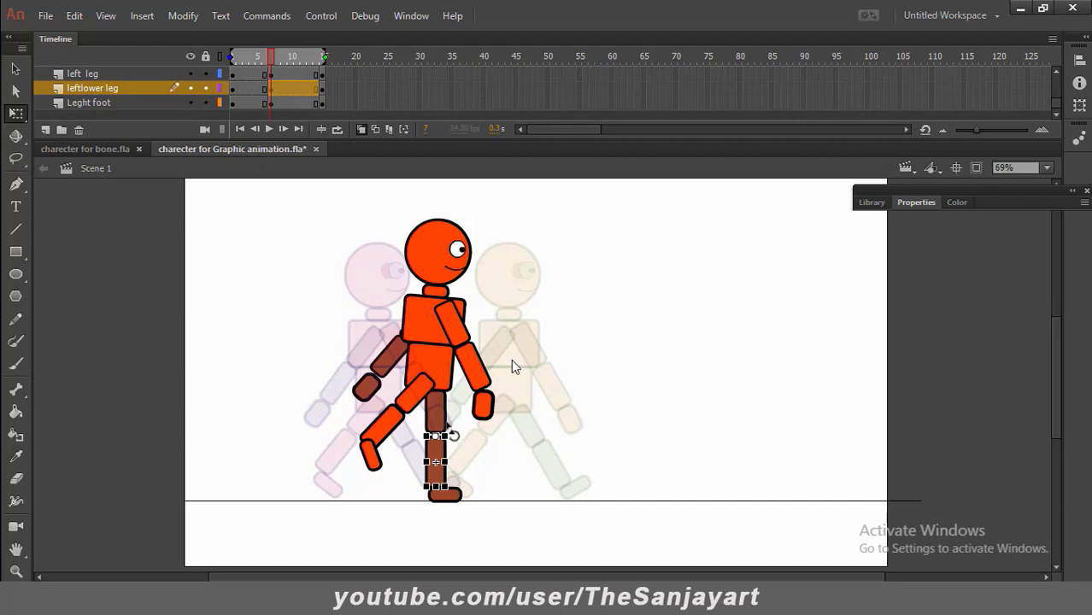
left_click(436, 412)
left_click(696, 391)
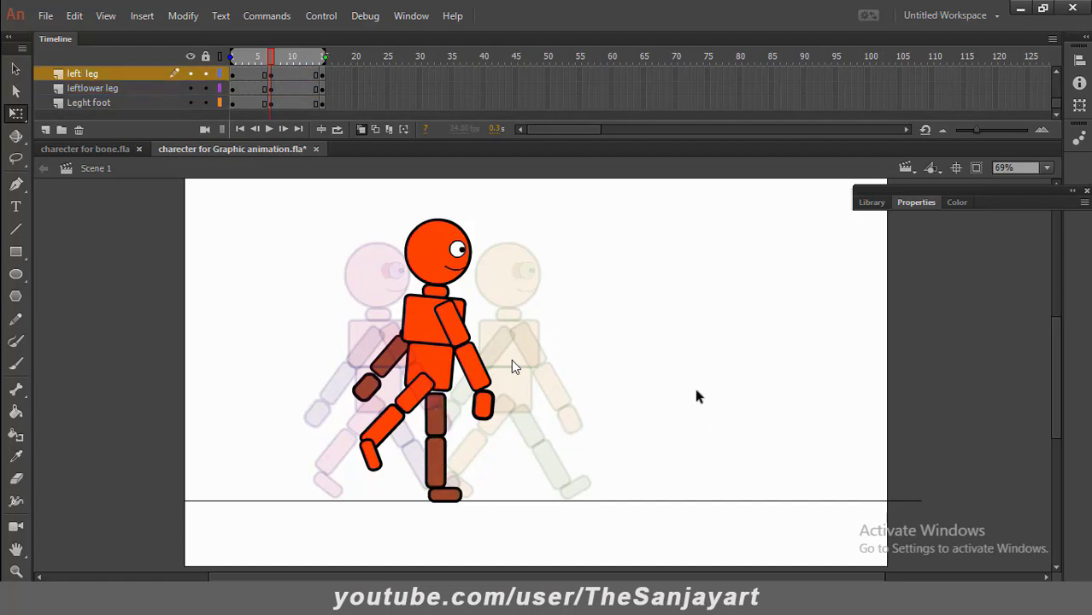
left_click(425, 370)
left_click(773, 308)
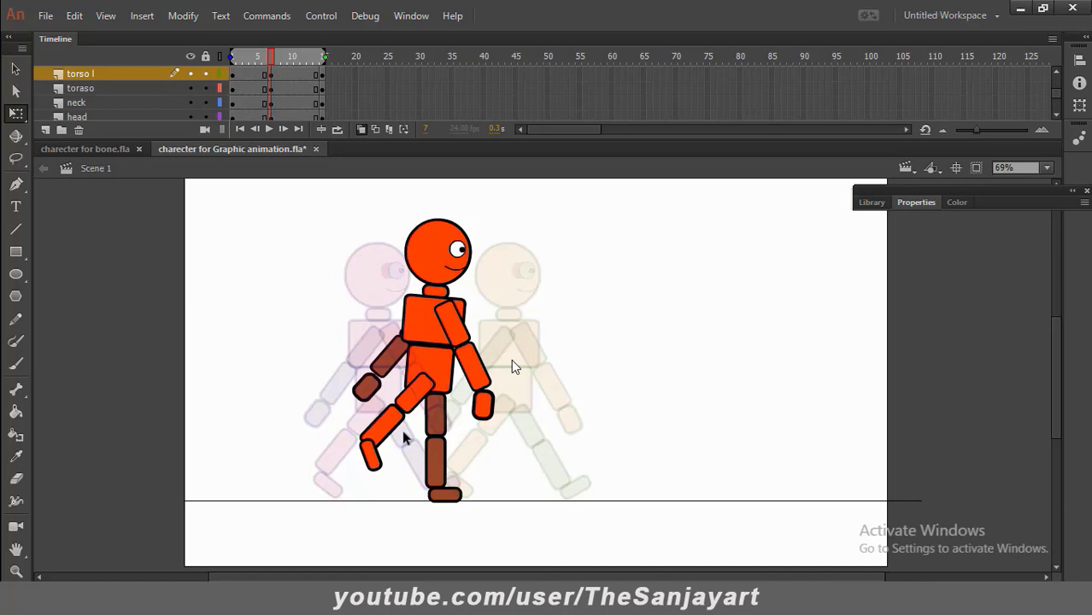
Swing the whole right leg, with upper leg, lower leg and foot, forward about the hip at frame 7
left_click(421, 405)
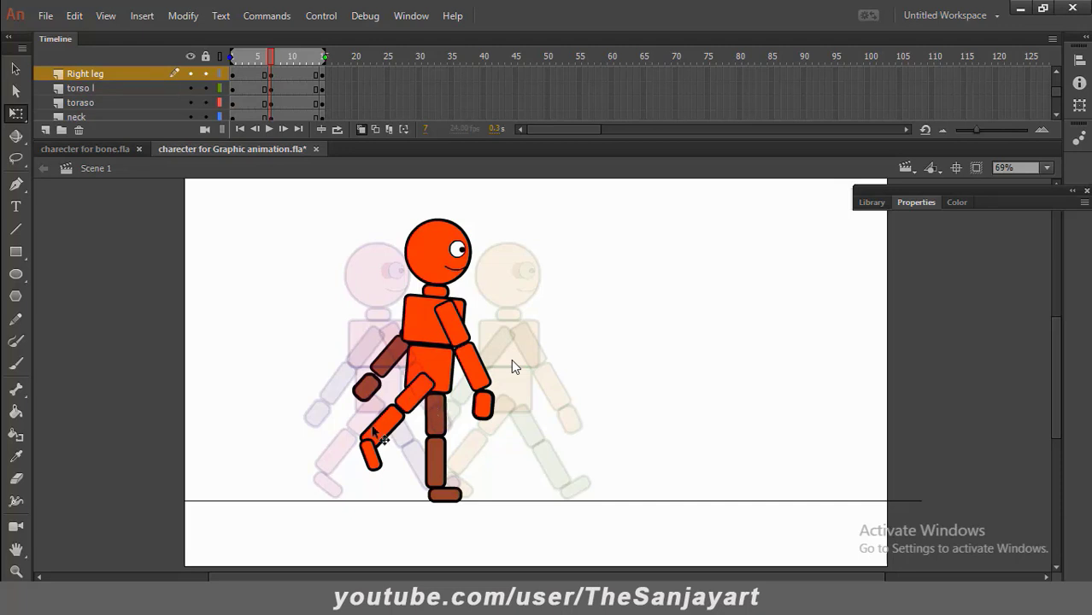
left_click_drag(348, 414, 399, 481)
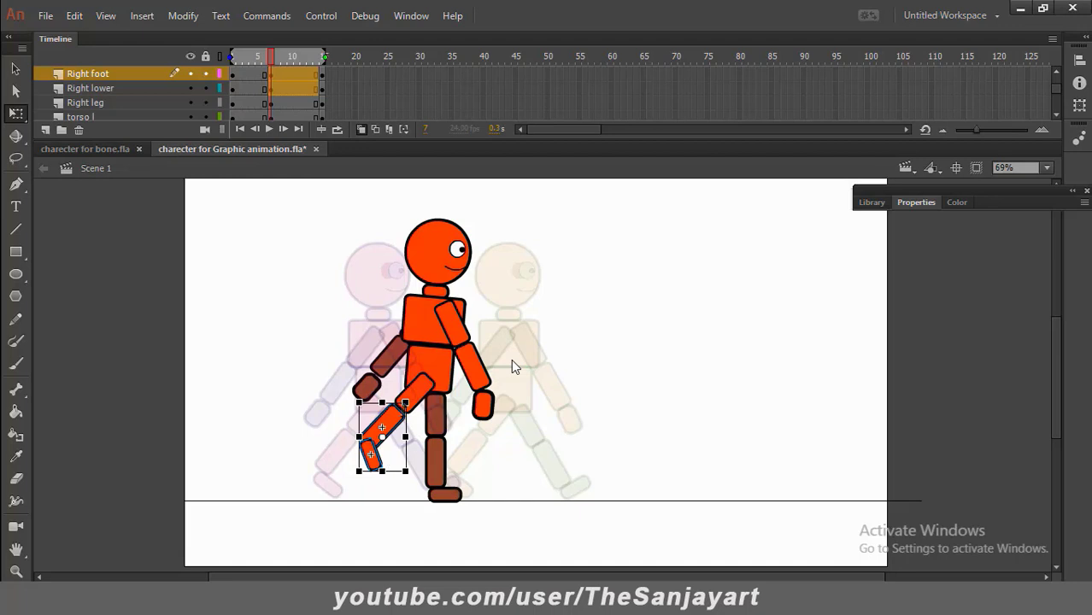
left_click(15, 69)
left_click(415, 397)
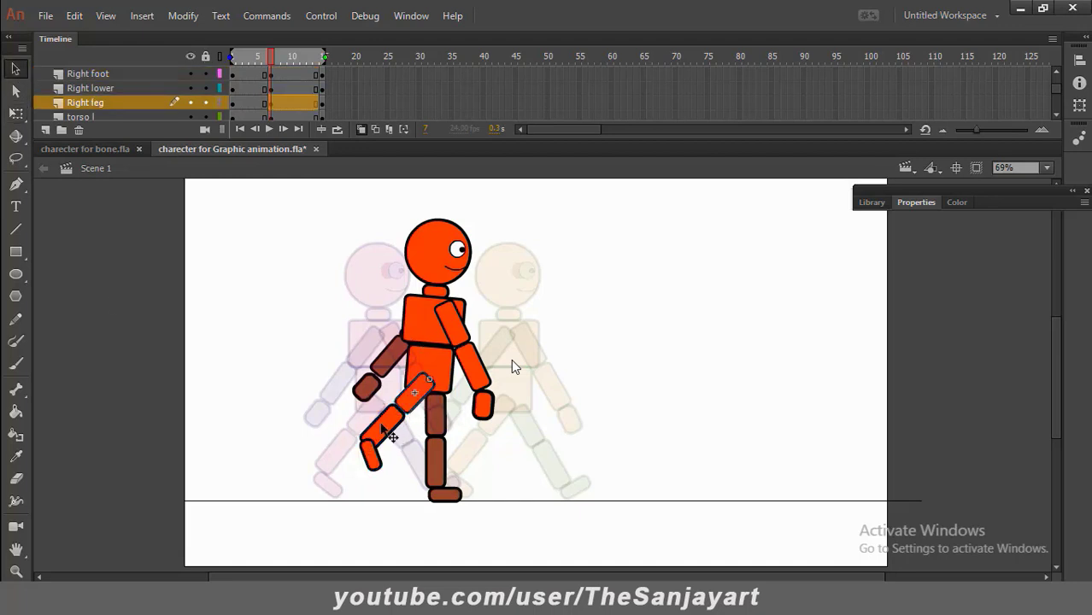
left_click(389, 432, "shift")
left_click(371, 457, "shift")
key("q")
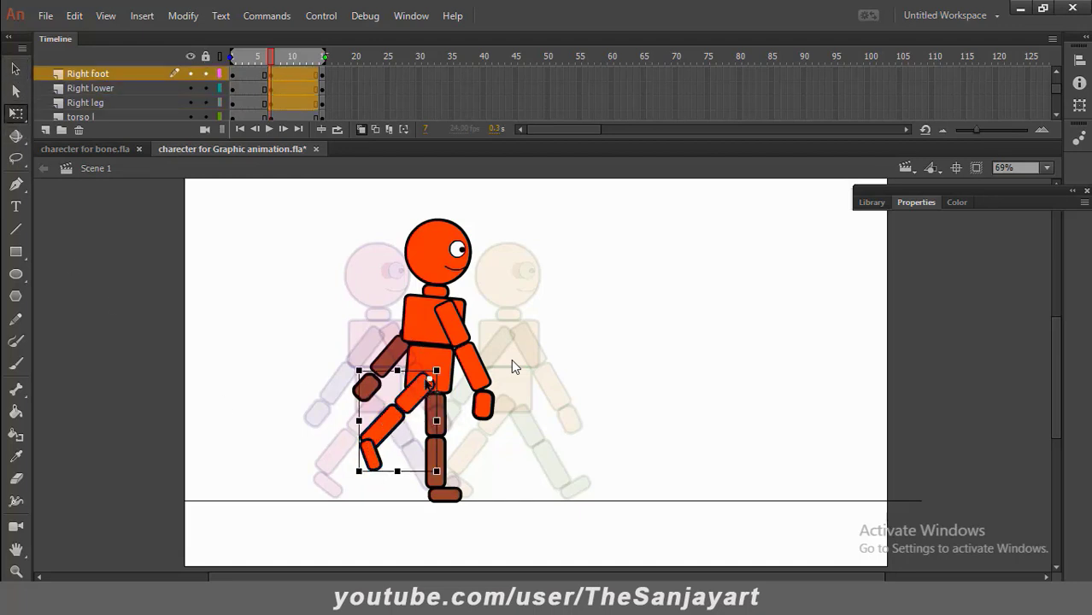
left_click_drag(374, 491, 555, 493)
Bend the right lower leg and foot backward at the knee, and adjust the right foot's angle at its ankle
left_click_drag(578, 430, 466, 481)
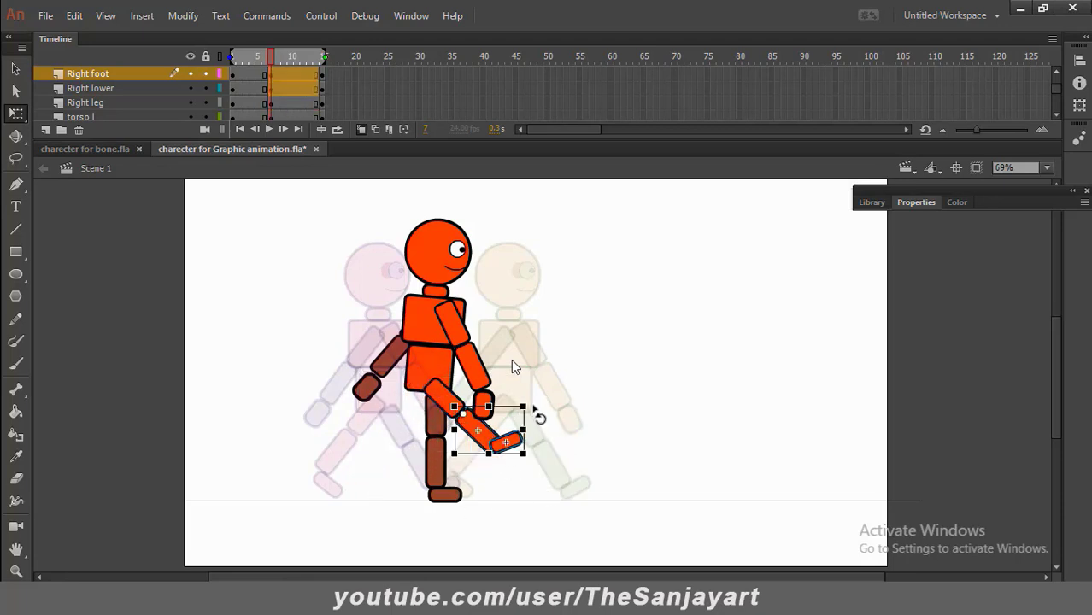
left_click_drag(538, 415, 472, 503)
left_click(425, 445)
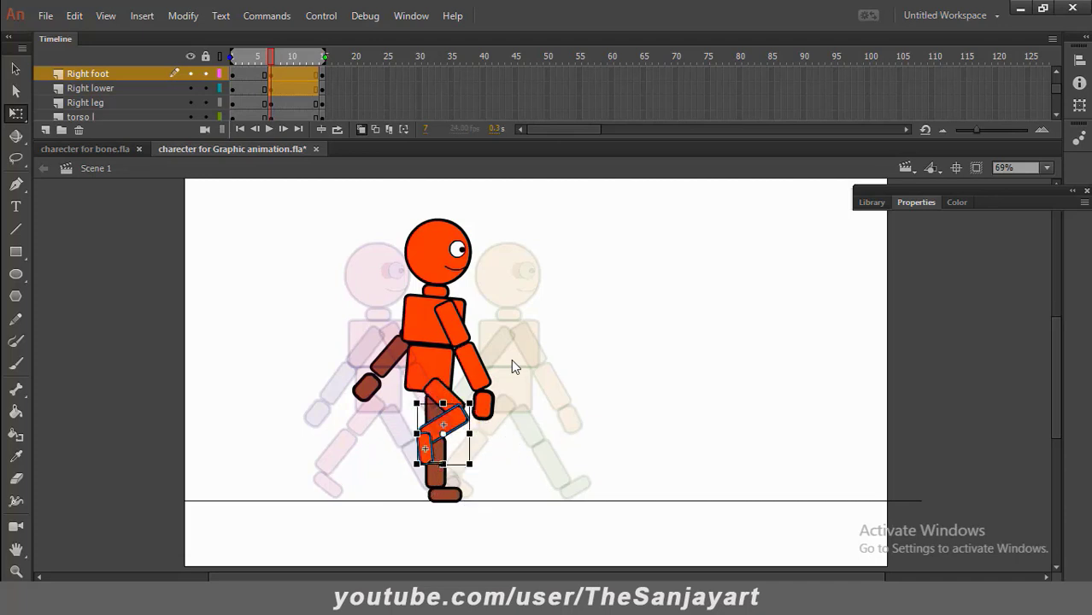
left_click(569, 483)
left_click(425, 451)
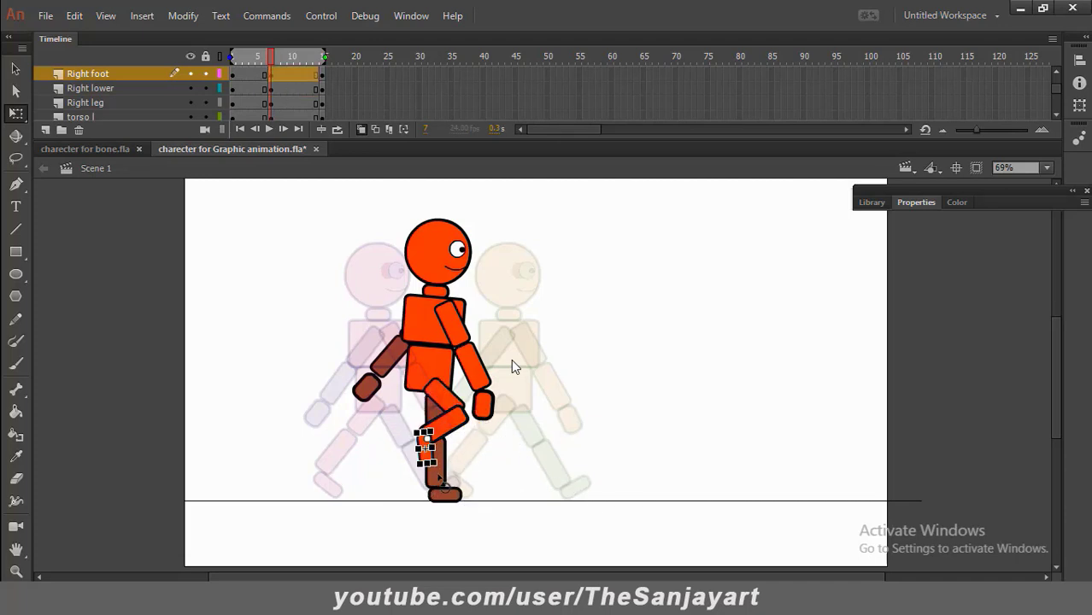
left_click(516, 462)
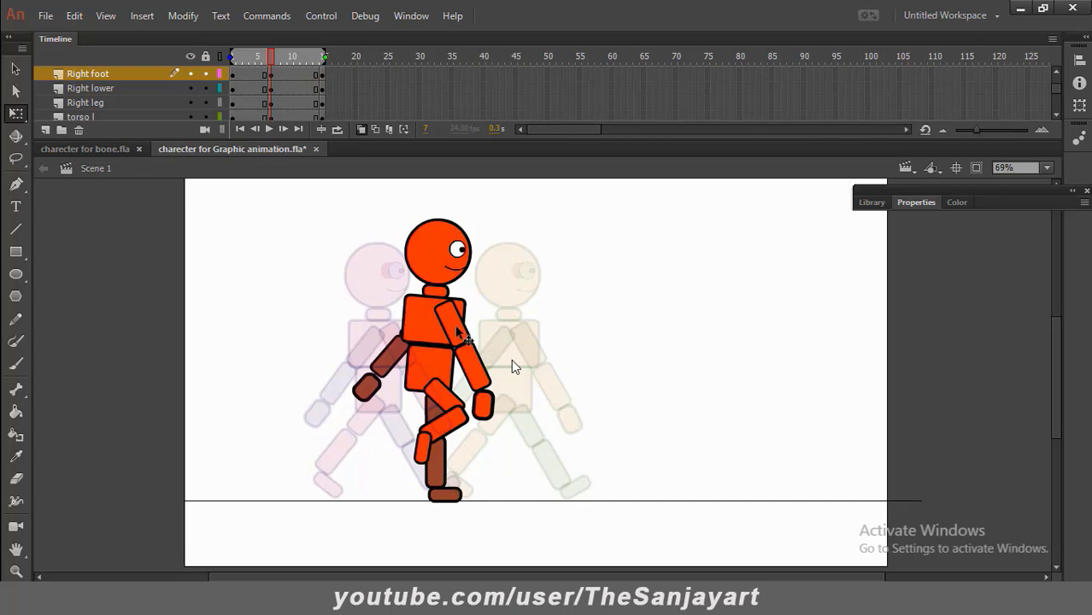
Swing the orange left arm, including forearm and palm, backward about the shoulder so it hangs alongside the torso
left_click(457, 334)
left_click(17, 72)
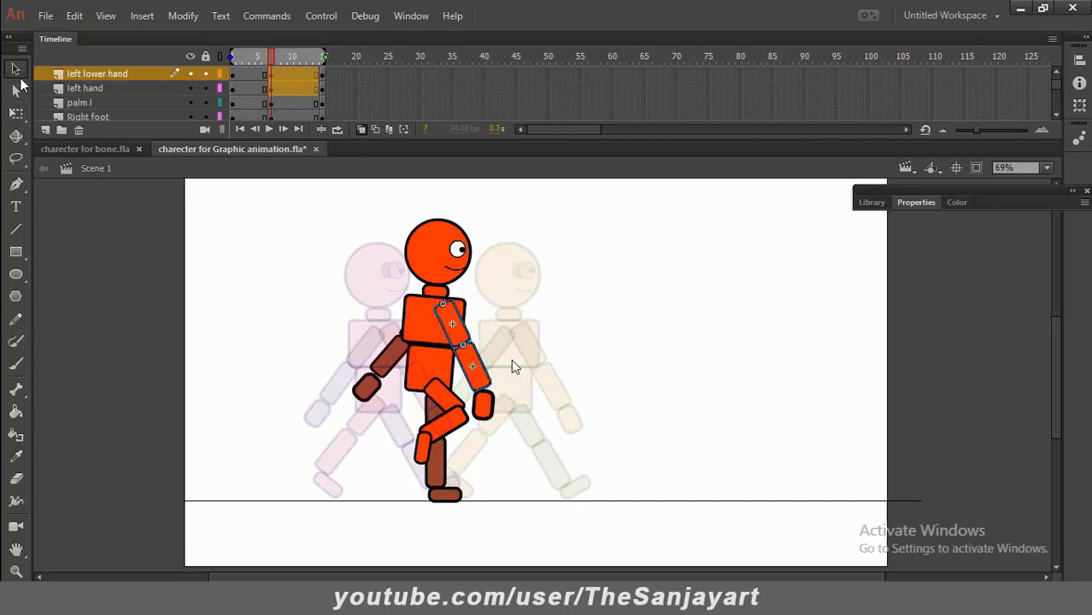
left_click(484, 398, "shift")
left_click(19, 118)
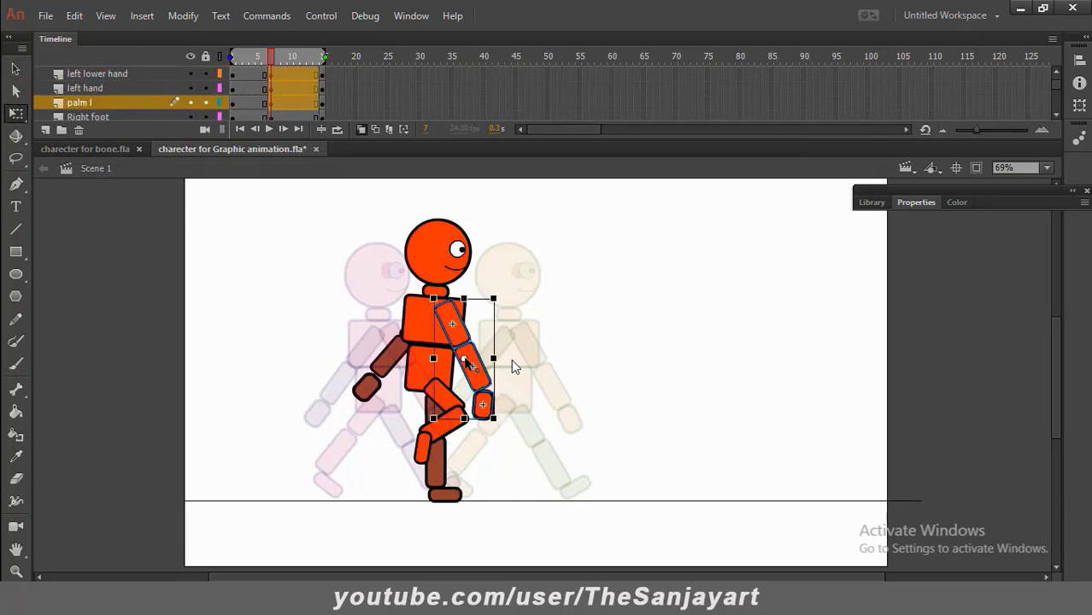
left_click_drag(464, 359, 444, 304)
left_click_drag(496, 426, 420, 494)
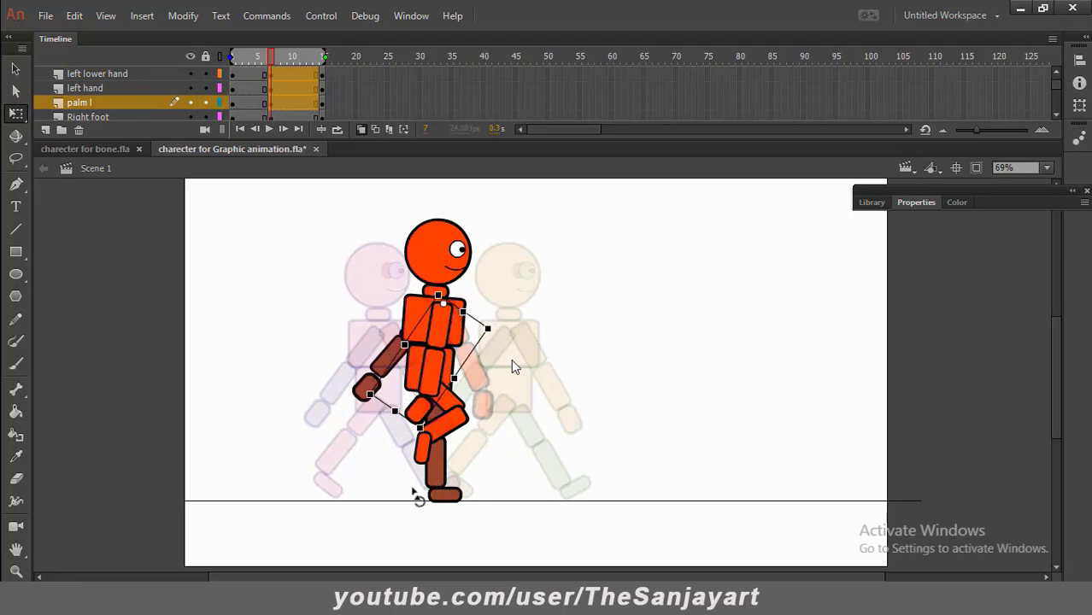
Hide the toraso layer to expose the brown right arm for selection
left_click(331, 383)
left_click(401, 342)
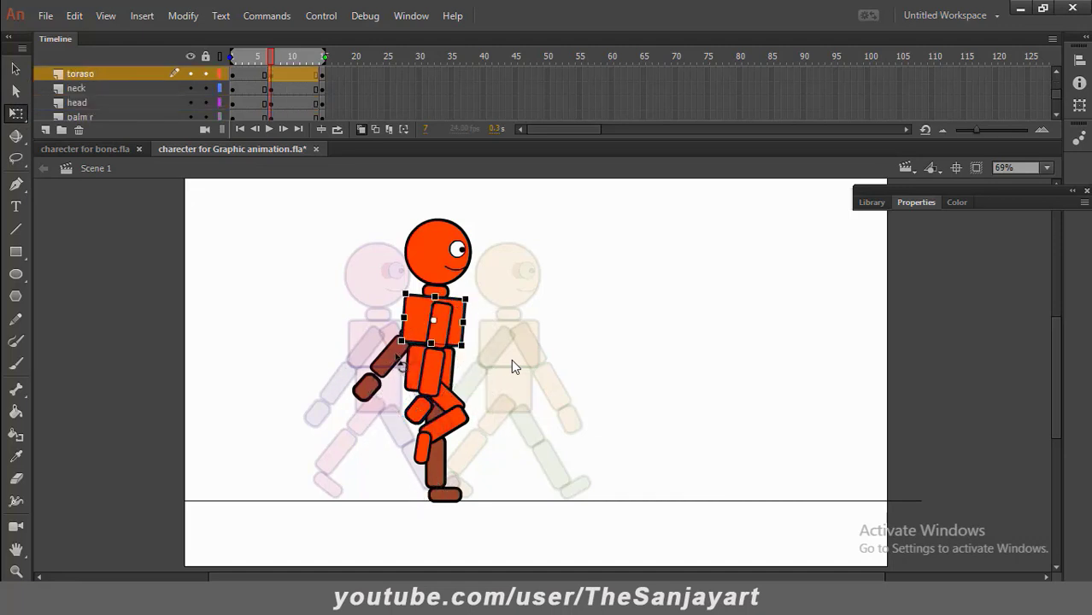
left_click(362, 392)
left_click(415, 315)
left_click(190, 75)
left_click(417, 331)
left_click(392, 360)
left_click(369, 390)
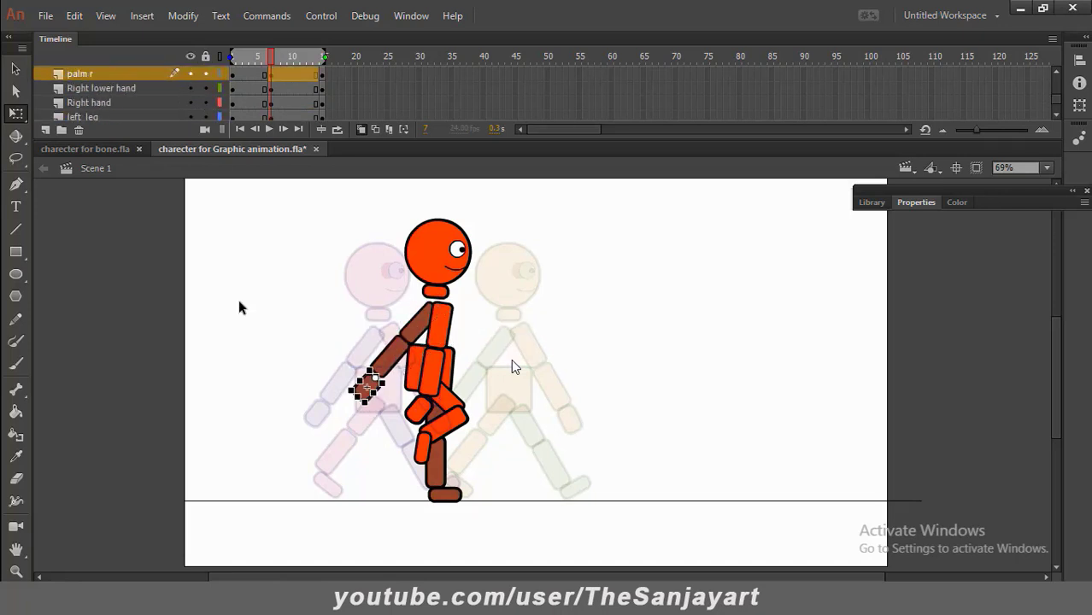
Rotate the brown right arm, forearm and palm down about the shoulder behind the torso, and show the toraso layer again
left_click(15, 69)
left_click(416, 328, "shift")
left_click(396, 360, "shift")
left_click(373, 390, "shift")
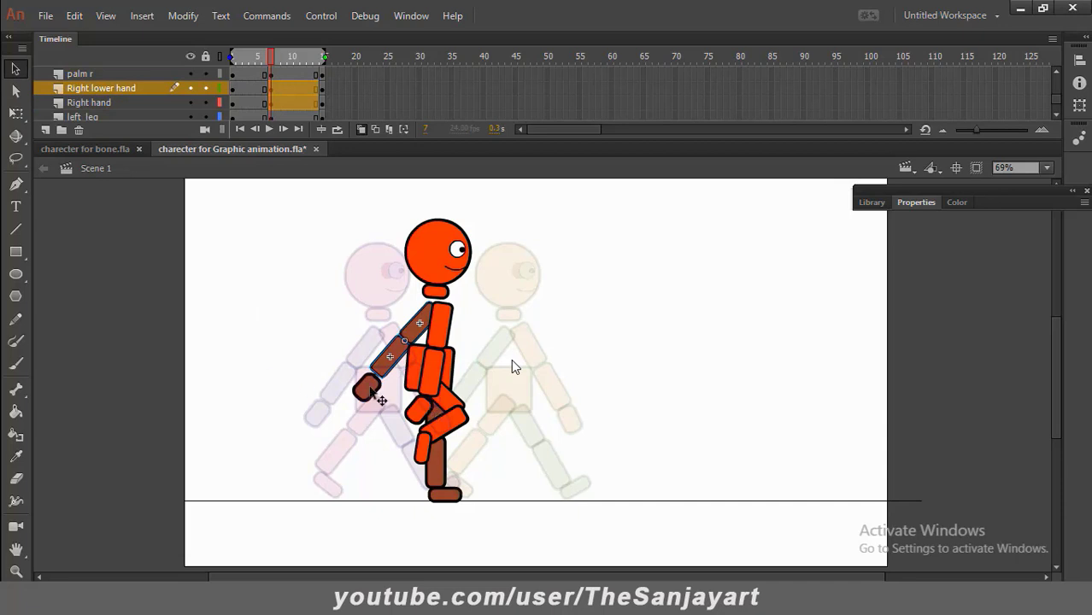
left_click(370, 388)
left_click(382, 366)
left_click(404, 357)
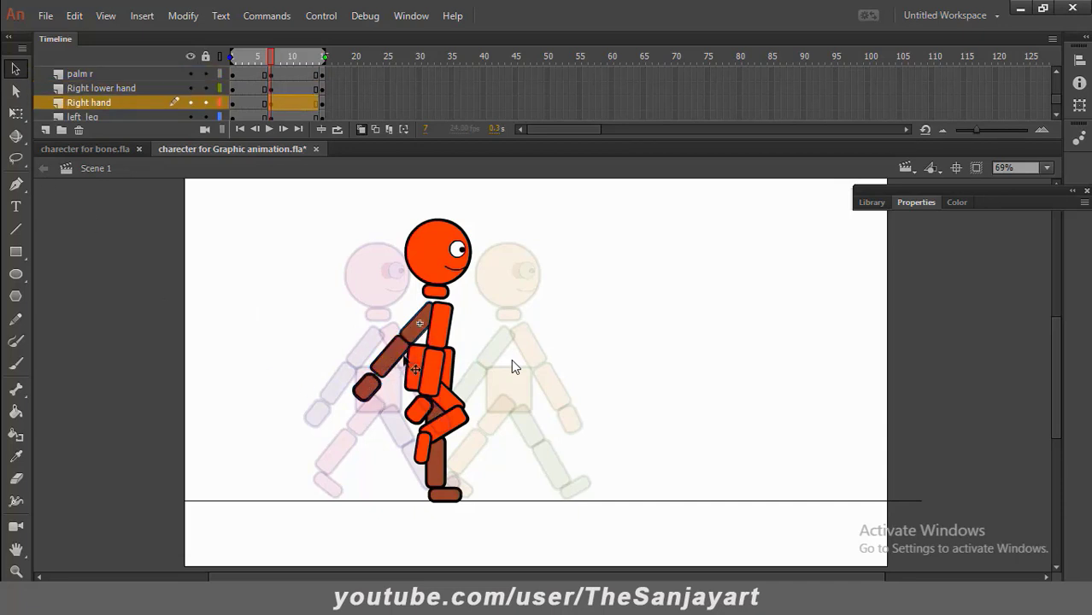
left_click(396, 362, "shift")
left_click(374, 391, "shift")
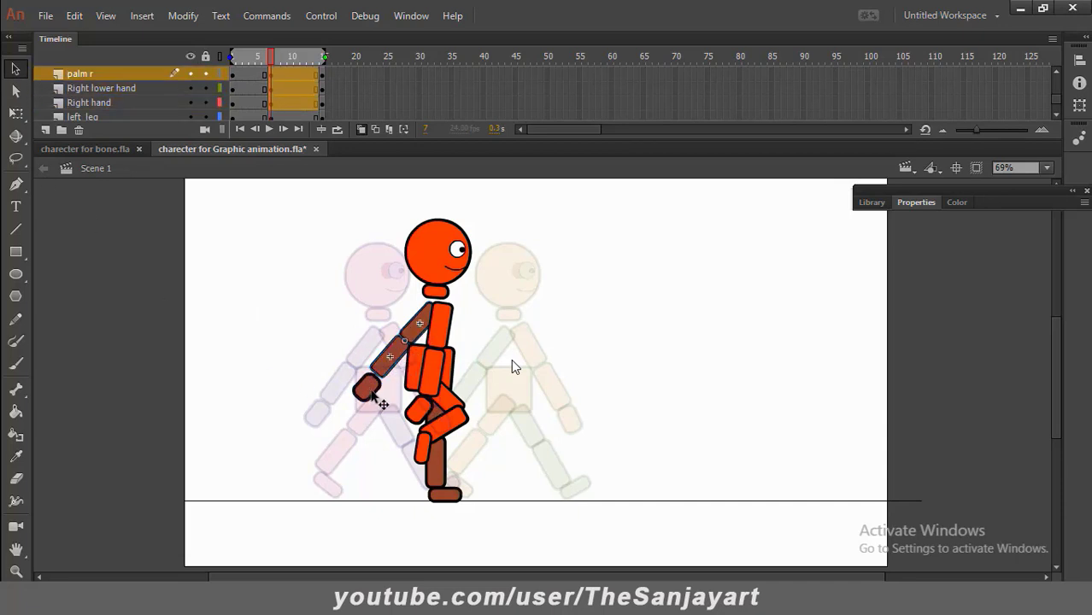
left_click(17, 114)
left_click_drag(395, 351, 428, 311)
left_click_drag(353, 420, 440, 432)
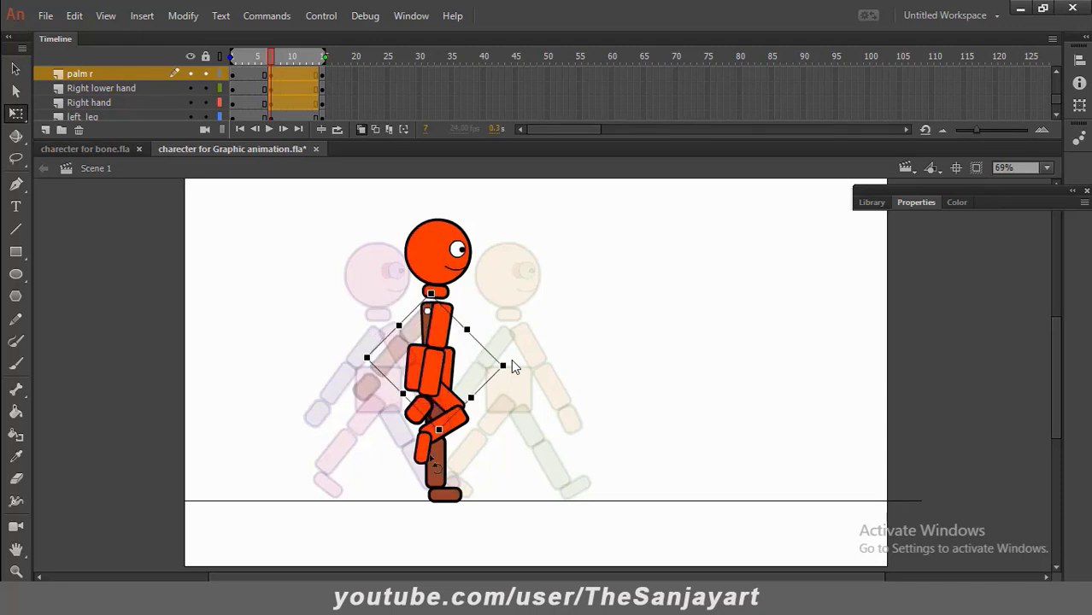
scroll(182, 95, "up", 1)
left_click(189, 74)
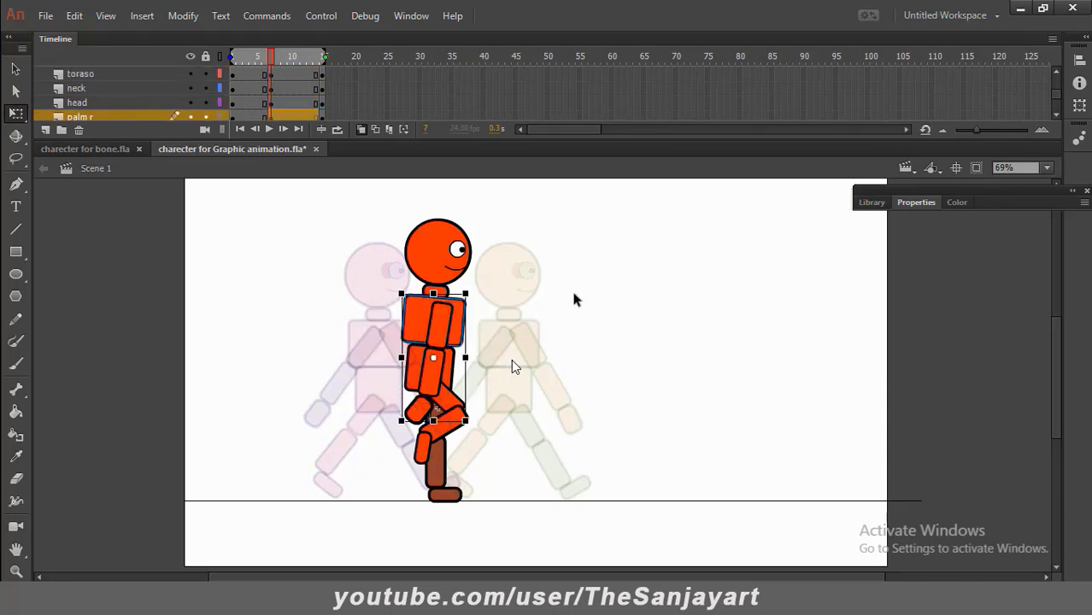
Lean the whole body except the planted left foot slightly forward about the left ankle
left_click_drag(332, 184, 549, 492)
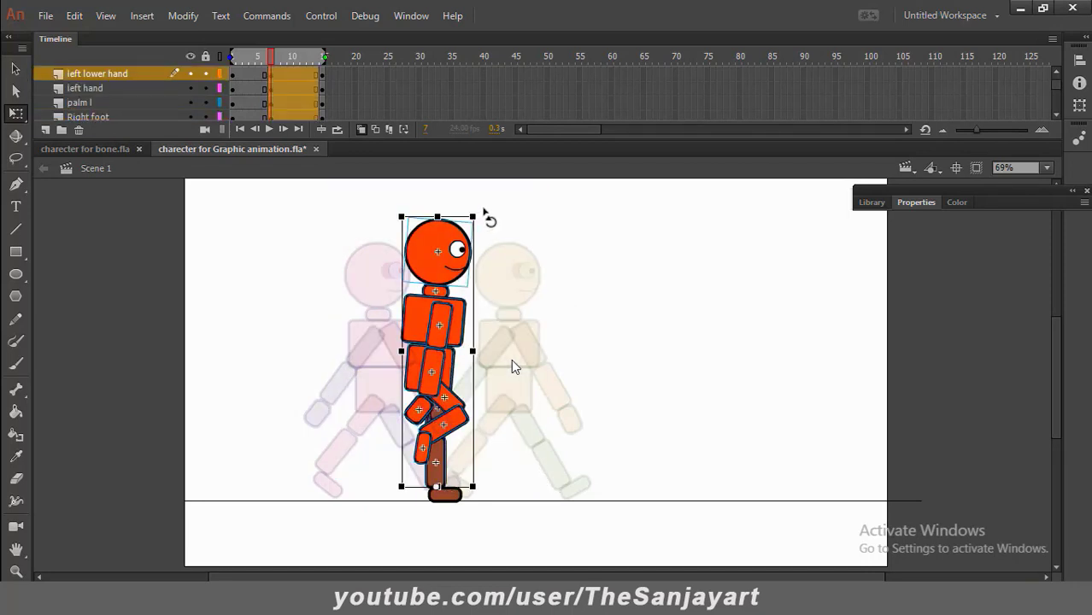
left_click_drag(485, 213, 504, 213)
left_click(610, 261)
Turn off onion skinning and play the walk animation to check the poses
left_click(360, 130)
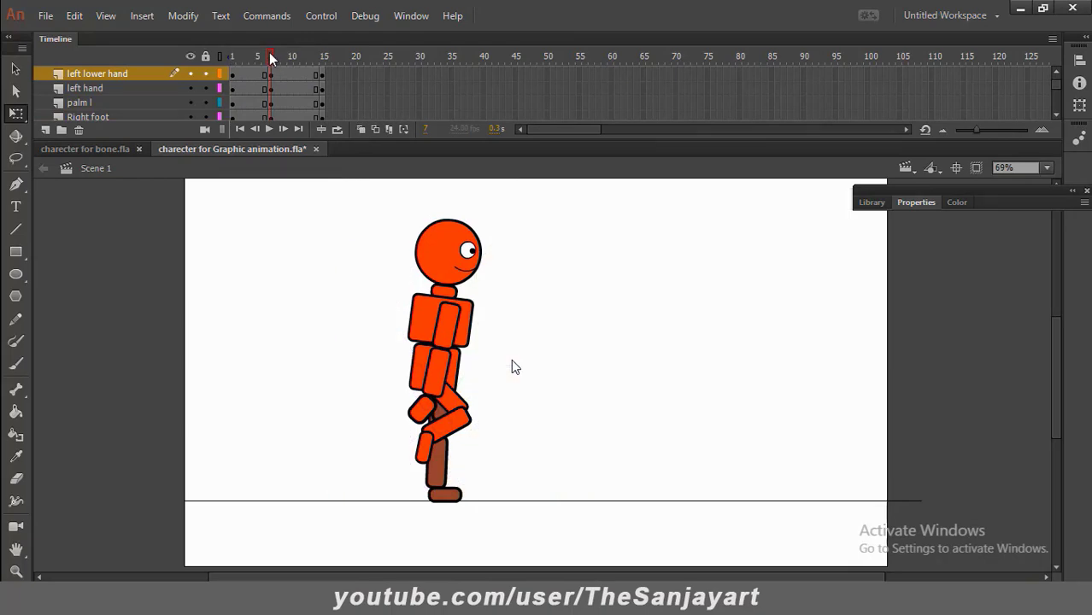
left_click_drag(271, 56, 379, 99)
key("Return")
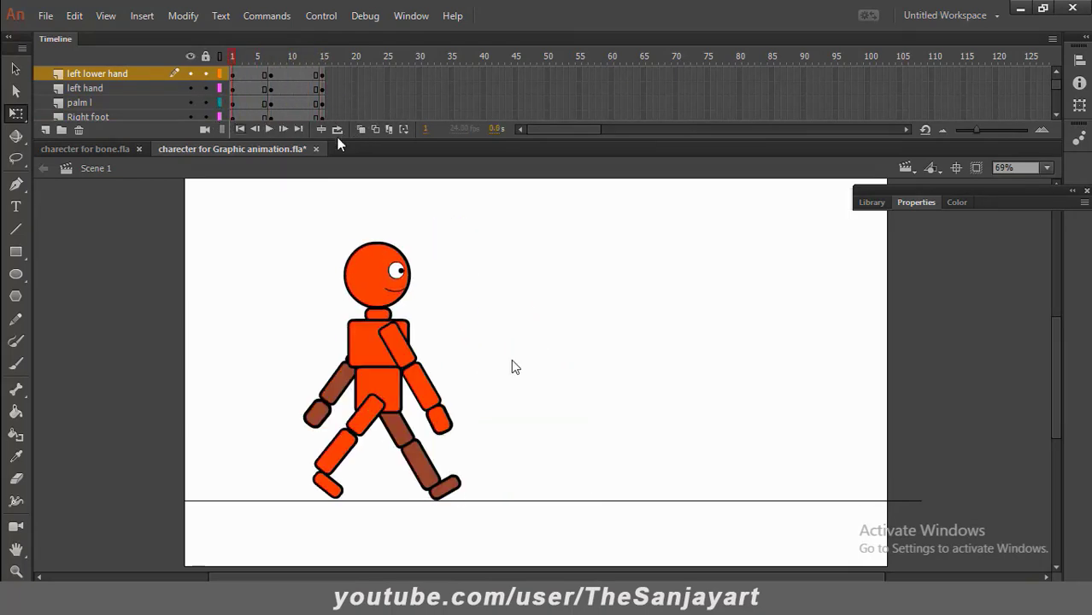
Move the frame 15 keyframes of all layers to frame 14, remove the leftover frame 15 and replay the animation
left_click_drag(435, 144, 512, 367)
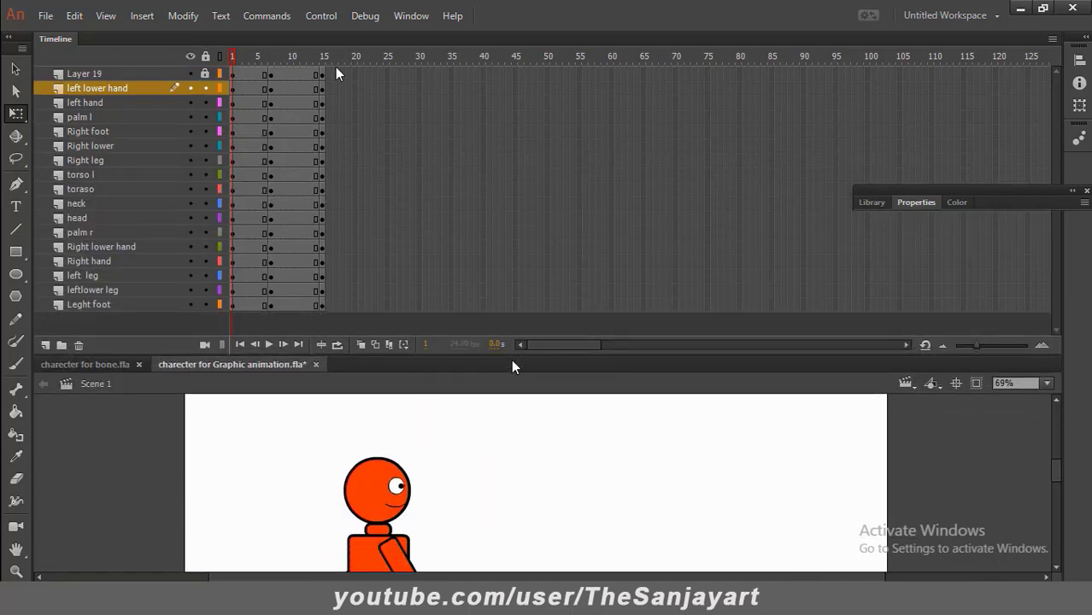
left_click_drag(322, 75, 321, 303)
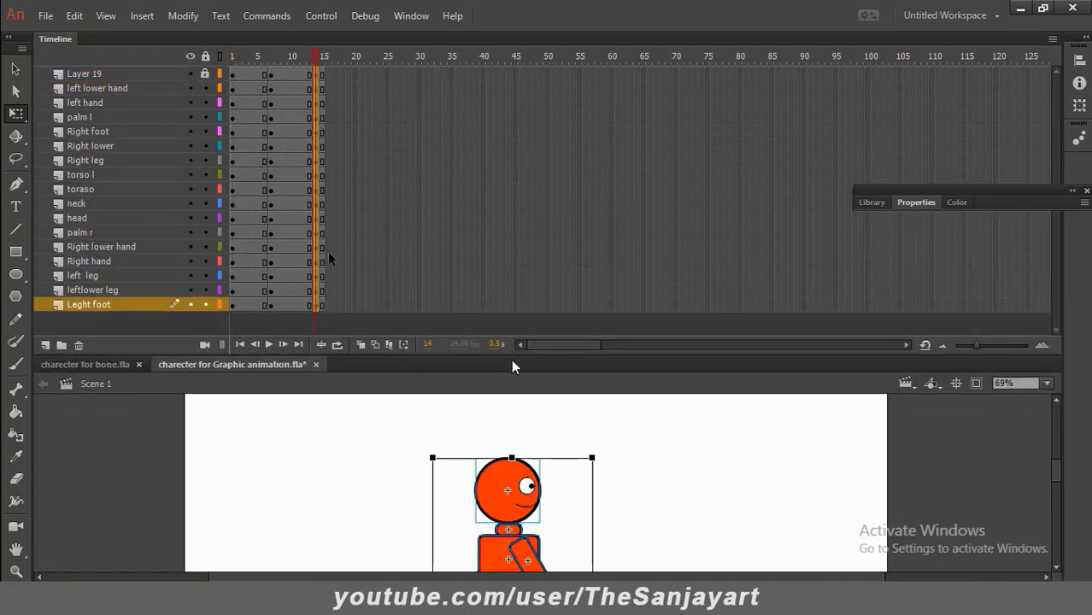
right_click(318, 120)
left_click(389, 224)
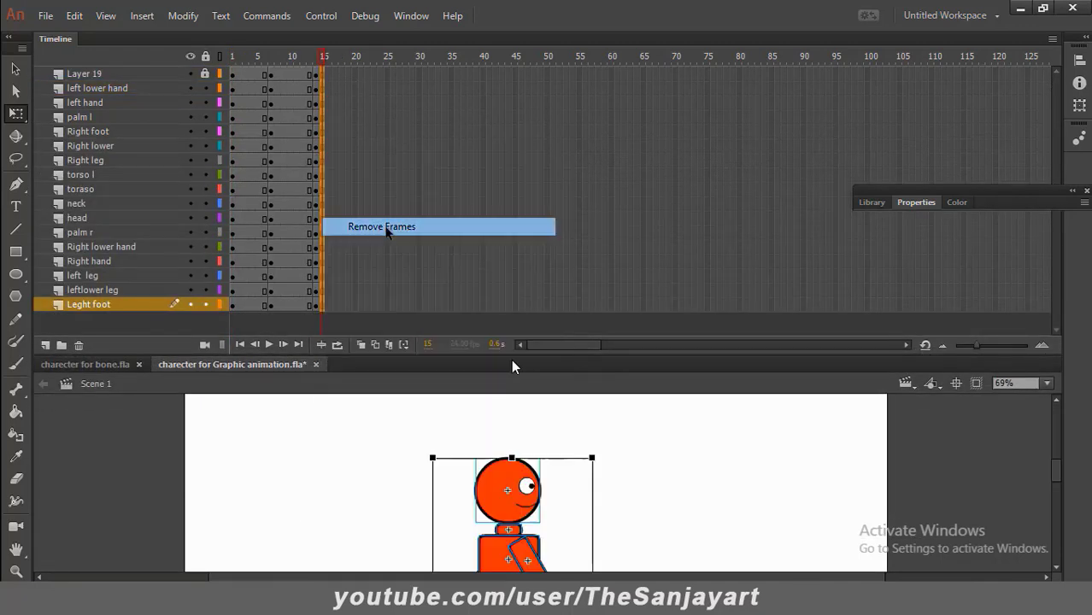
key("Return")
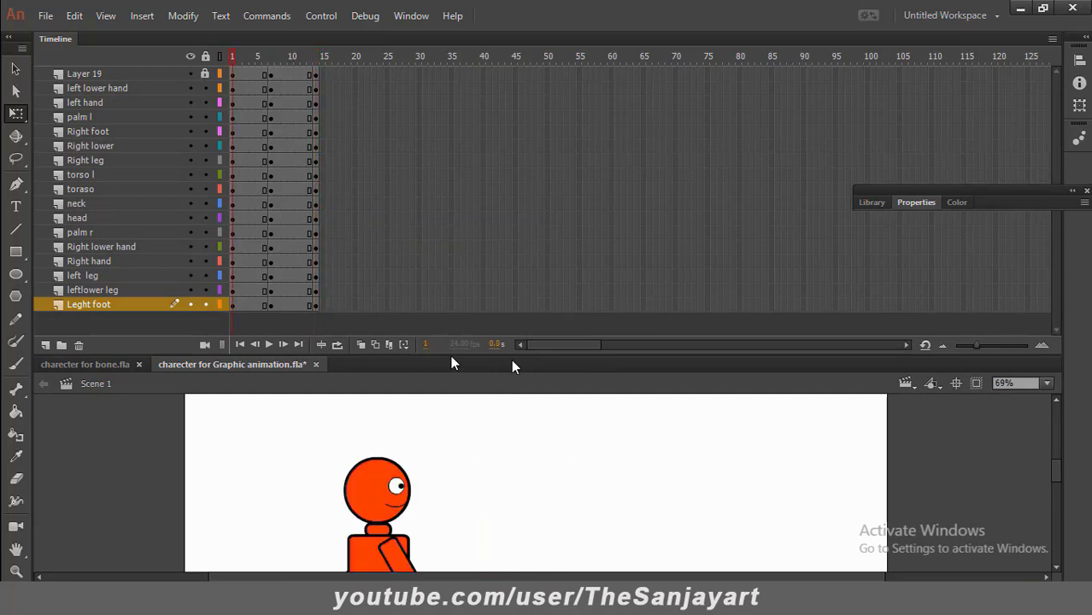
Insert a keyframe at frame 4 on all layers
left_click_drag(451, 355, 451, 138)
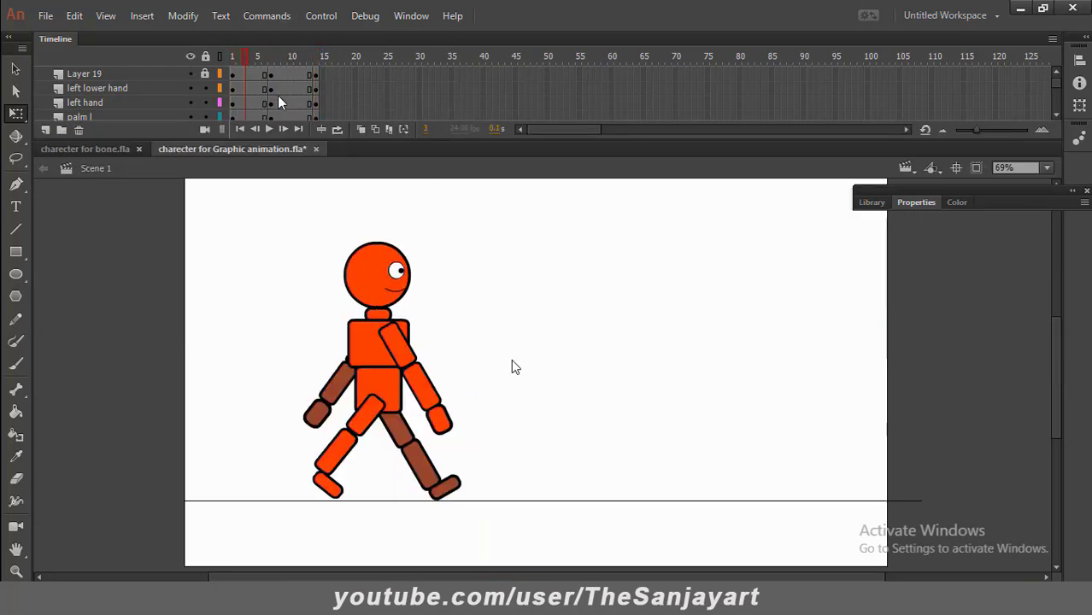
left_click_drag(258, 57, 249, 150)
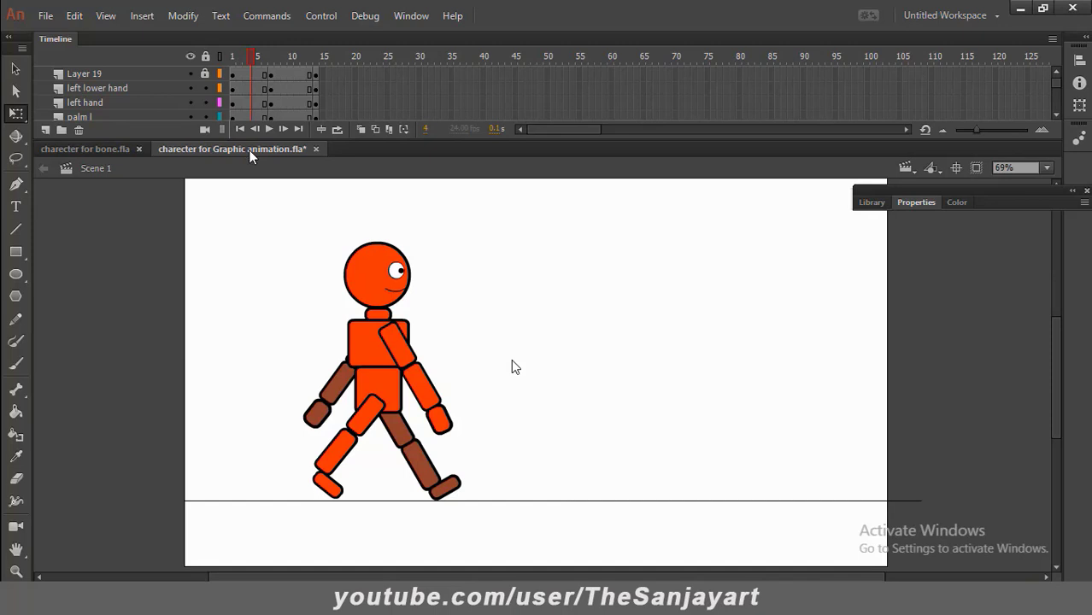
left_click_drag(411, 139, 412, 382)
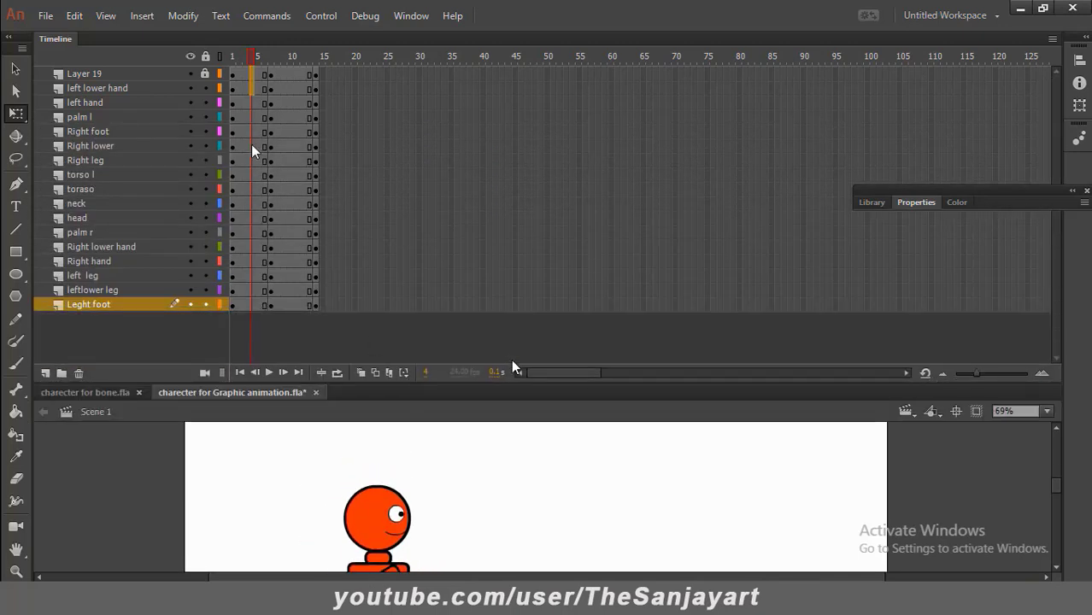
left_click_drag(251, 149, 248, 309)
right_click(253, 305)
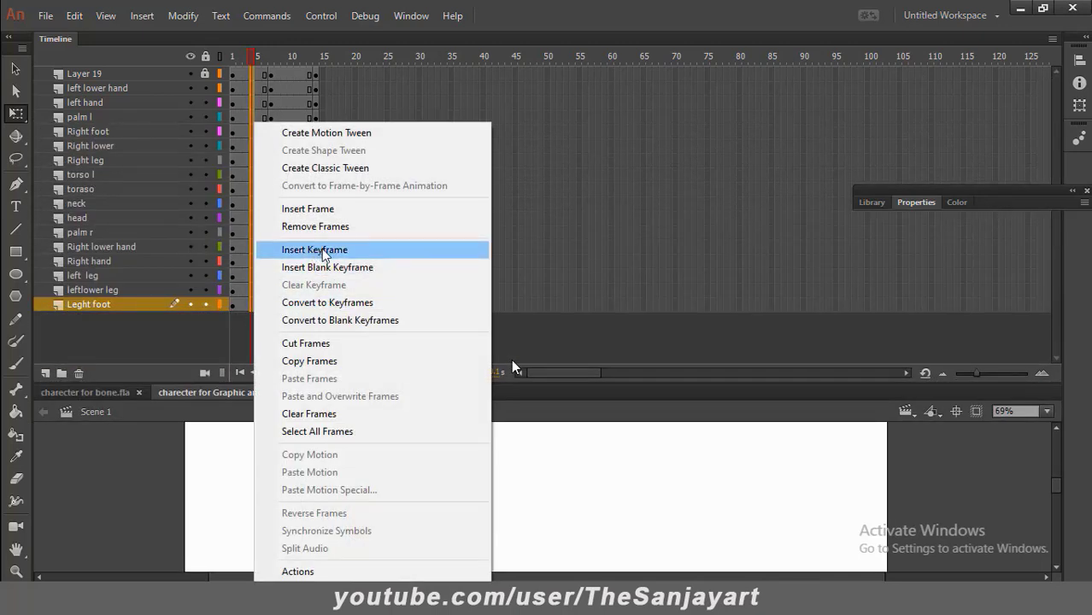
left_click(316, 249)
Restore the stage space, deselect the character, and turn on onion skinning with its range ending at frame 7
left_click_drag(440, 384, 443, 47)
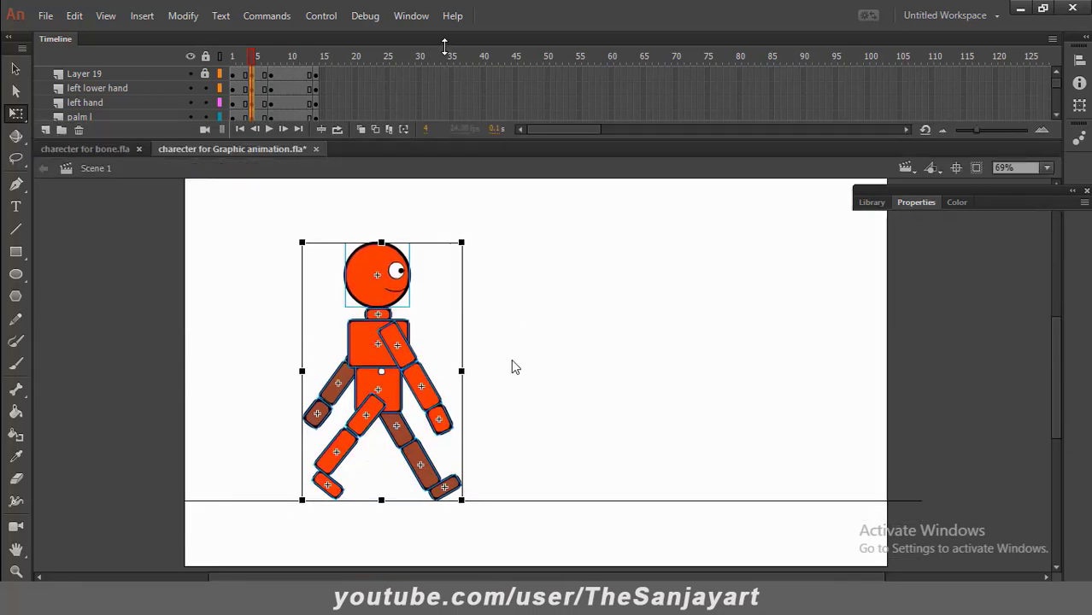
left_click(582, 353)
left_click(362, 129)
left_click_drag(305, 56, 273, 56)
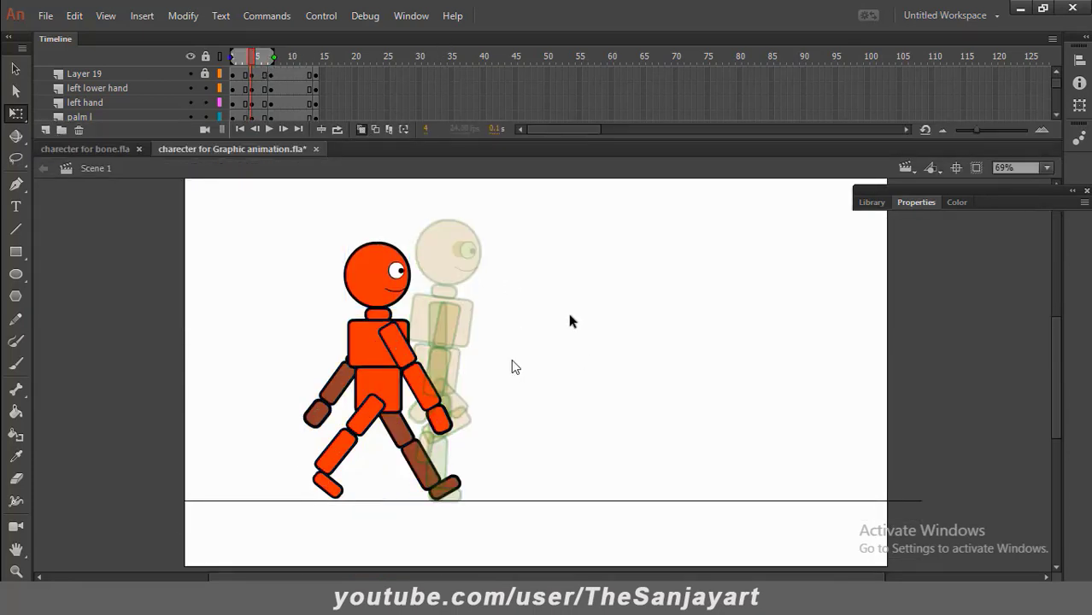
Rotate the whole character forward at frame 4 about the left heel until the left foot lies flat on the ground line
left_click_drag(256, 231, 466, 530)
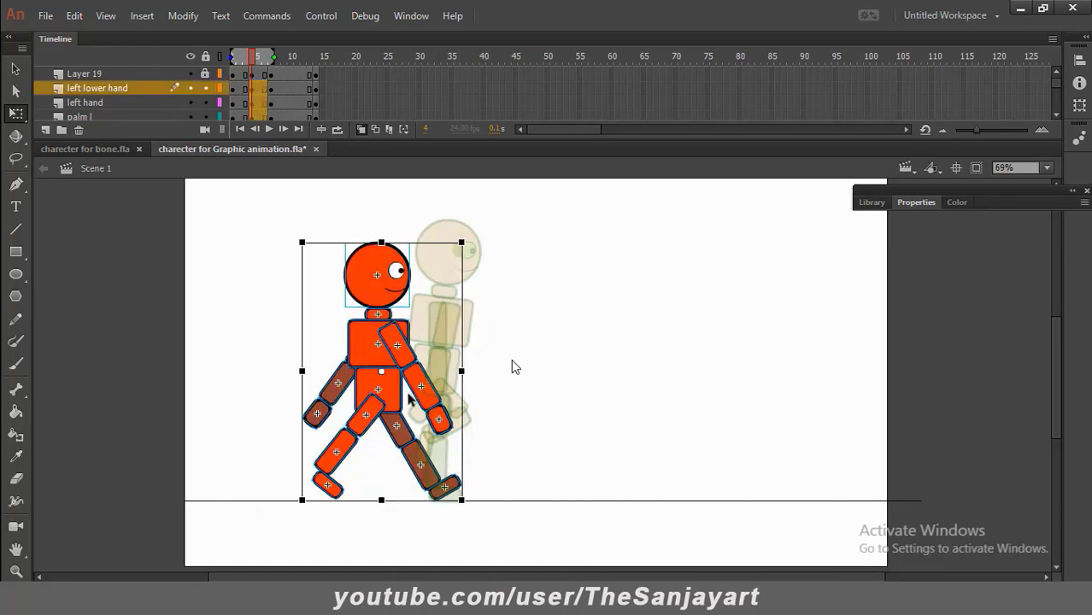
left_click_drag(382, 373, 446, 479)
left_click_drag(475, 248, 574, 333)
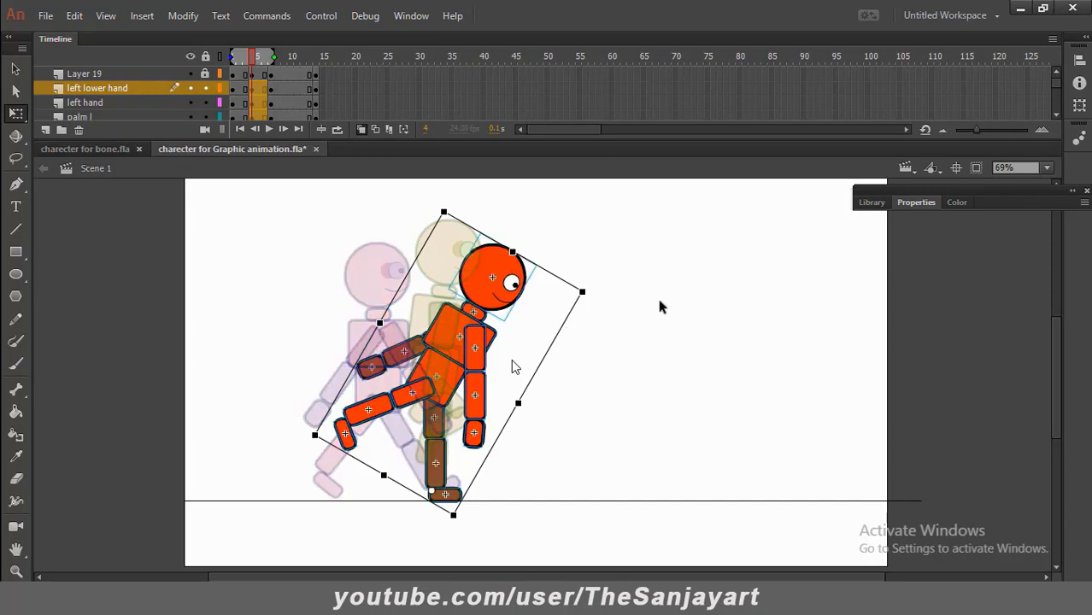
left_click(658, 322)
left_click_drag(409, 419, 449, 479)
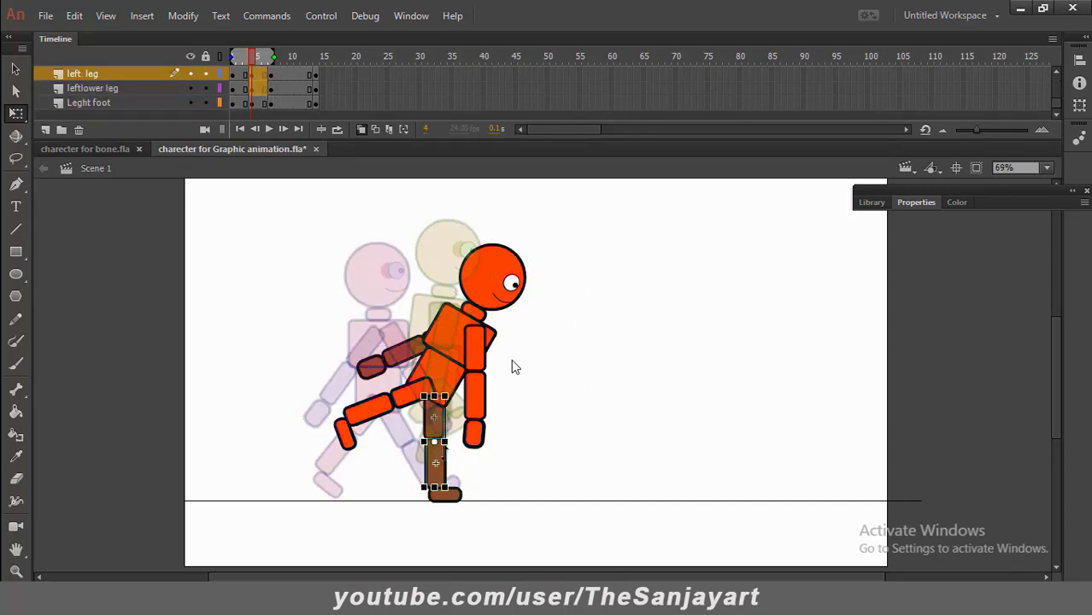
left_click(413, 450)
left_click(435, 418)
left_click(369, 213)
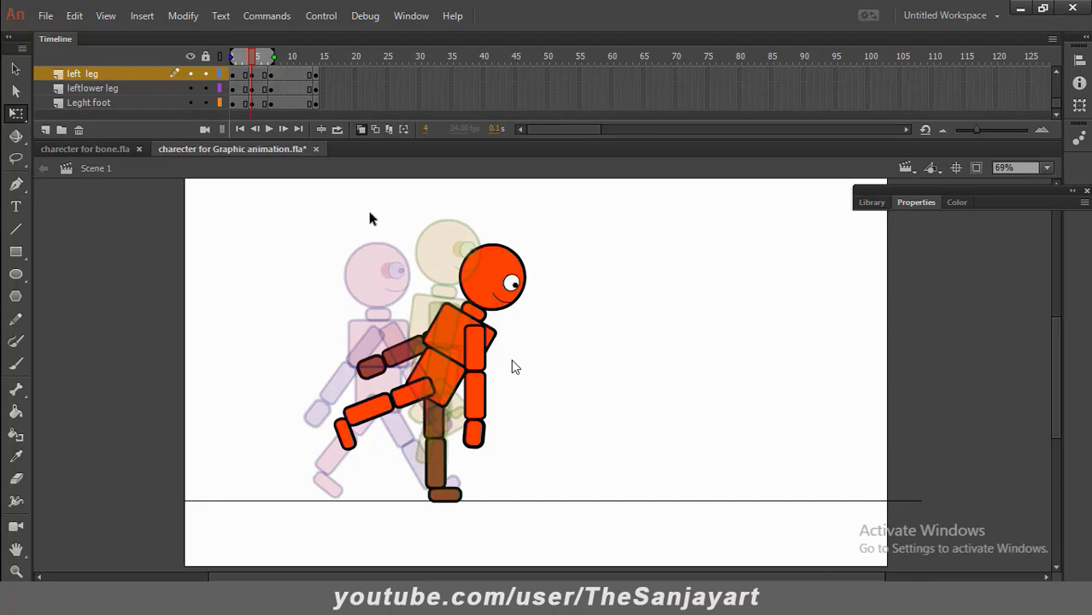
Move the head, neck, torso and left arm pieces back from their forward-leaning position at frame 4
left_click_drag(491, 287, 414, 288)
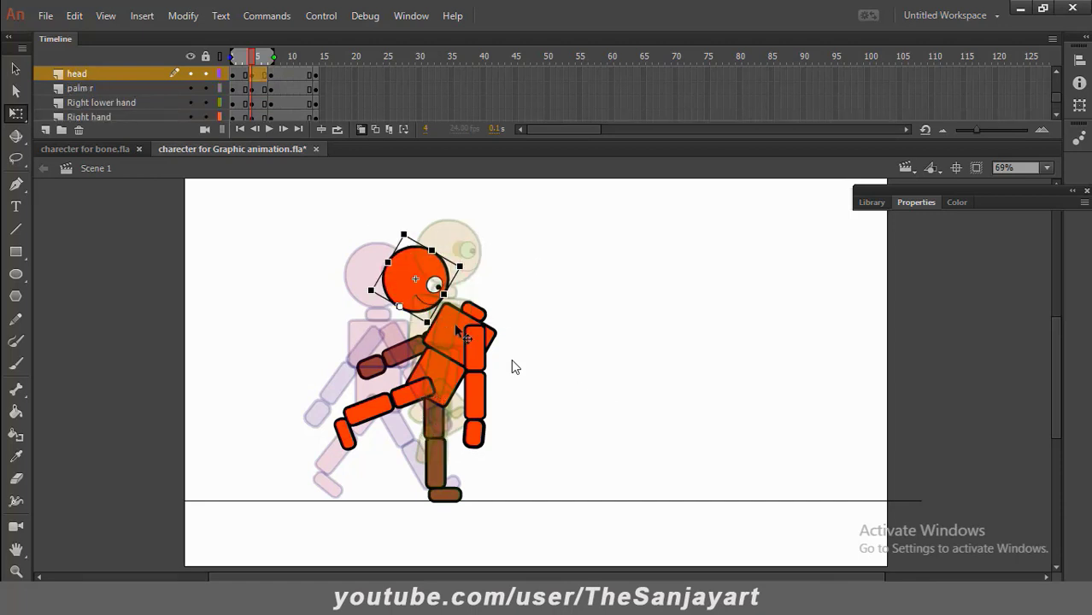
left_click_drag(538, 311, 443, 393)
left_click_drag(441, 347, 393, 348)
key("ctrl+z")
key("ctrl+z")
key("ctrl+z")
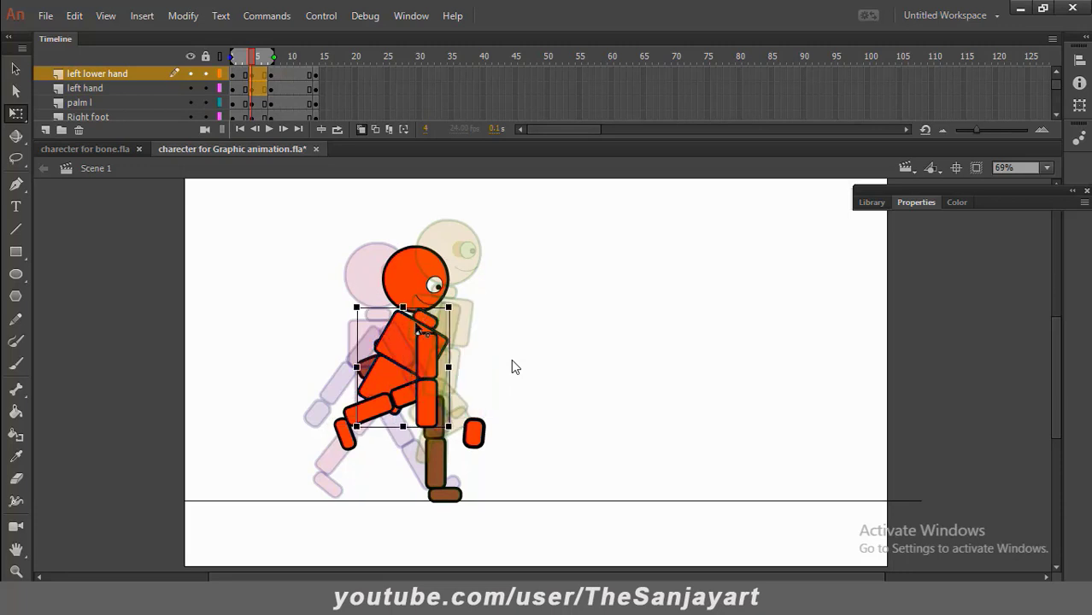
Straighten the neck, torso and left arm until the body stands nearly upright, and align them beneath the head
key("ctrl+z")
key("ctrl+z")
key("ctrl+z")
key("ctrl+z")
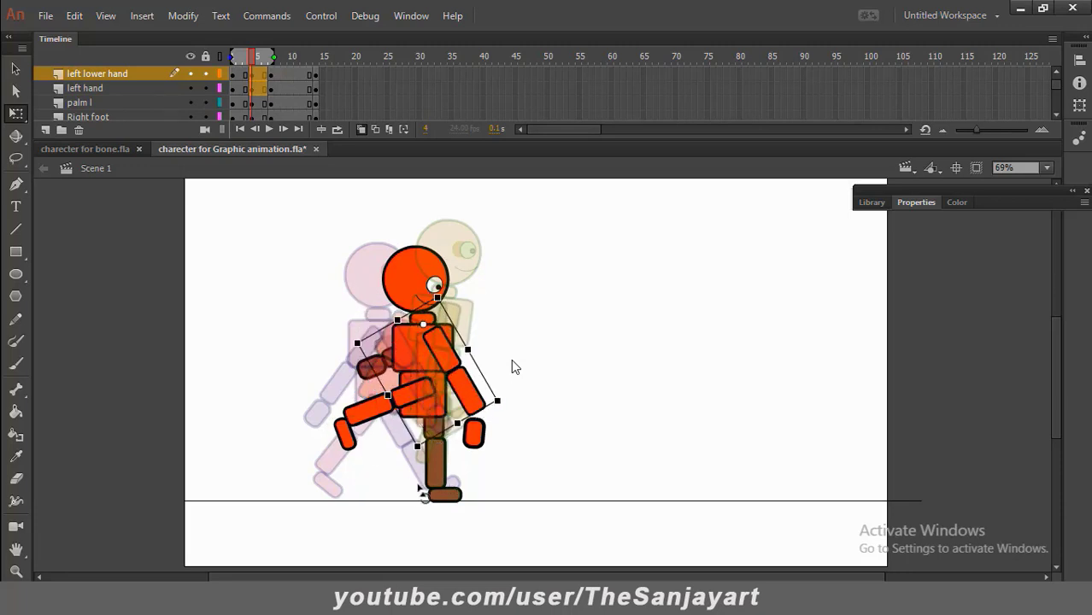
key("ctrl+z")
key("ctrl+z")
key("ctrl+z")
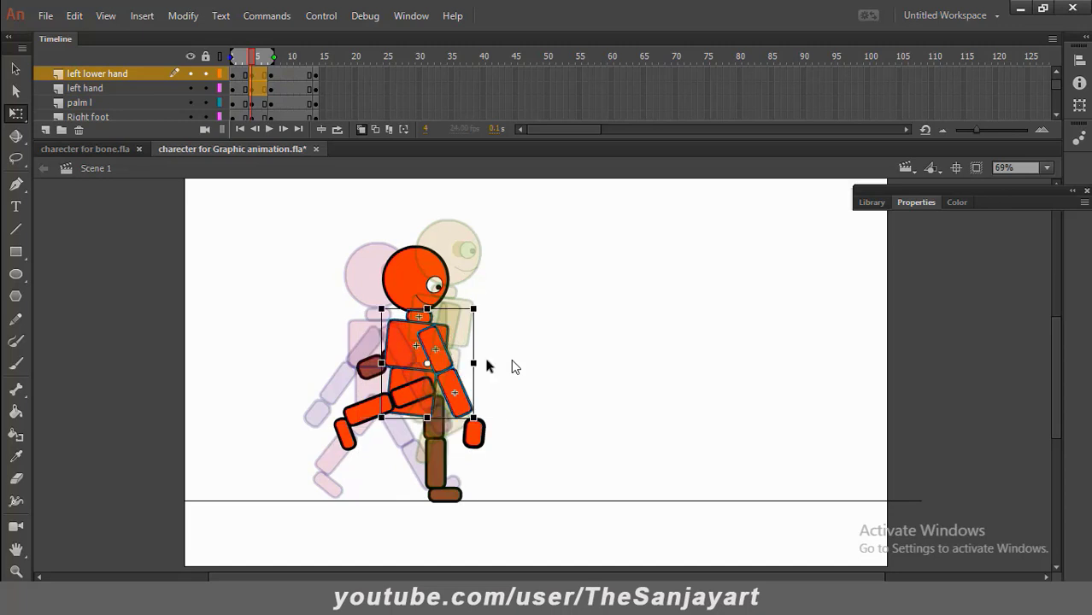
key("ctrl+z")
Bend the standing left leg by rotating its thigh forward and its lower leg to meet the thigh at the knee
left_click(450, 448)
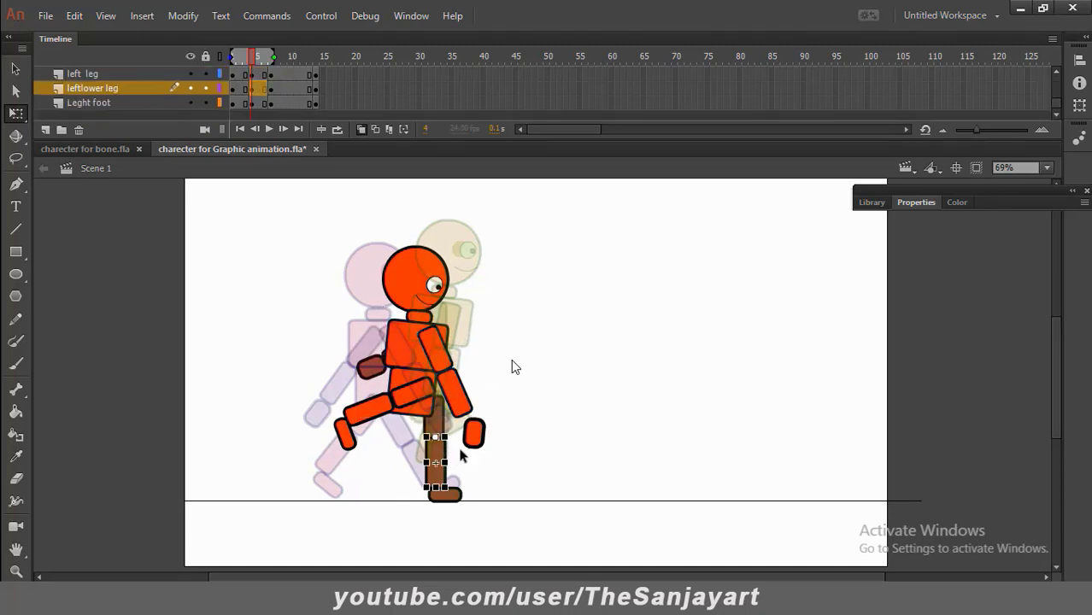
left_click(449, 426)
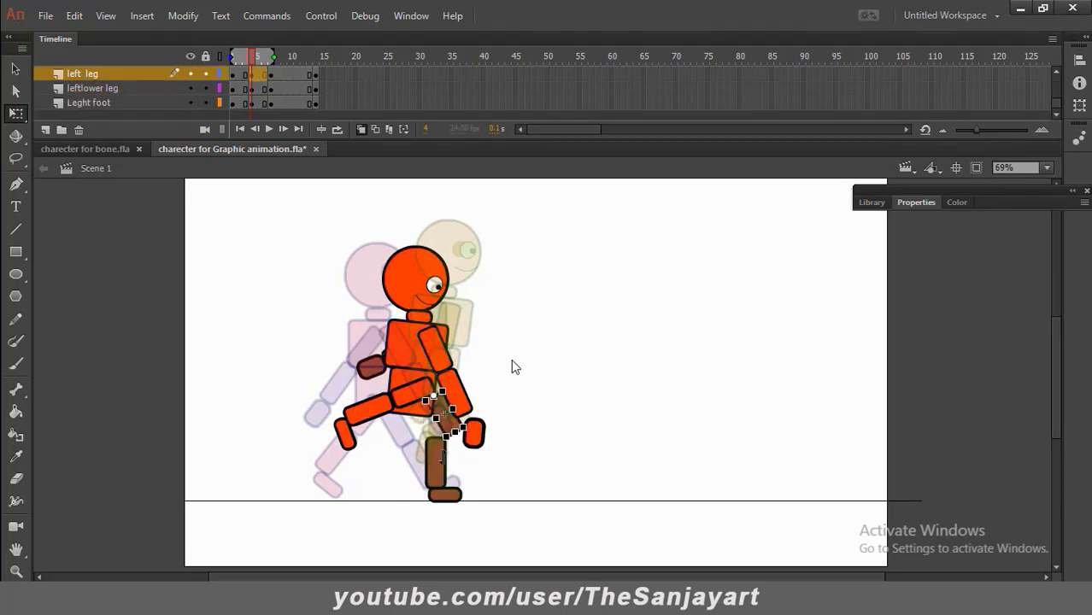
left_click(435, 446)
left_click_drag(454, 459, 474, 460)
Nudge the upper body together with both thighs down and slightly back so the bent left leg connects at the knee
left_click_drag(384, 305, 421, 372)
key("Down")
key("Down")
key("Down")
key("Down")
key("Down")
key("Down")
key("Down")
key("Down")
key("Down")
key("Down")
key("Down")
key("Down")
key("Down")
key("Down")
key("Left")
key("Left")
key("Left")
key("Left")
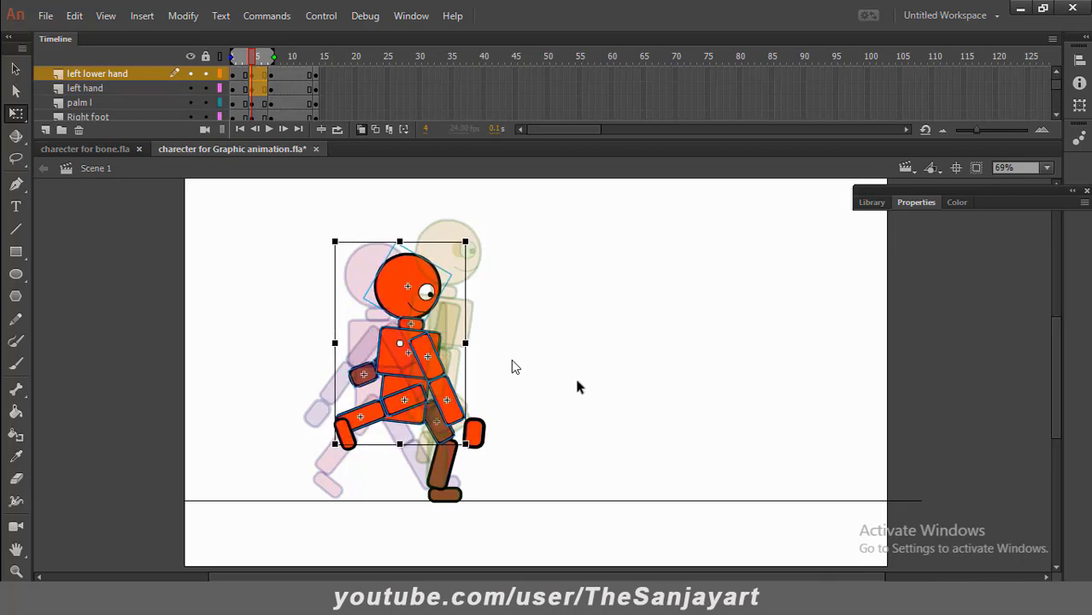
left_click(541, 420)
Move the right thigh, lower leg and foot together down and backward to the base of the hips
left_click_drag(319, 404, 365, 459)
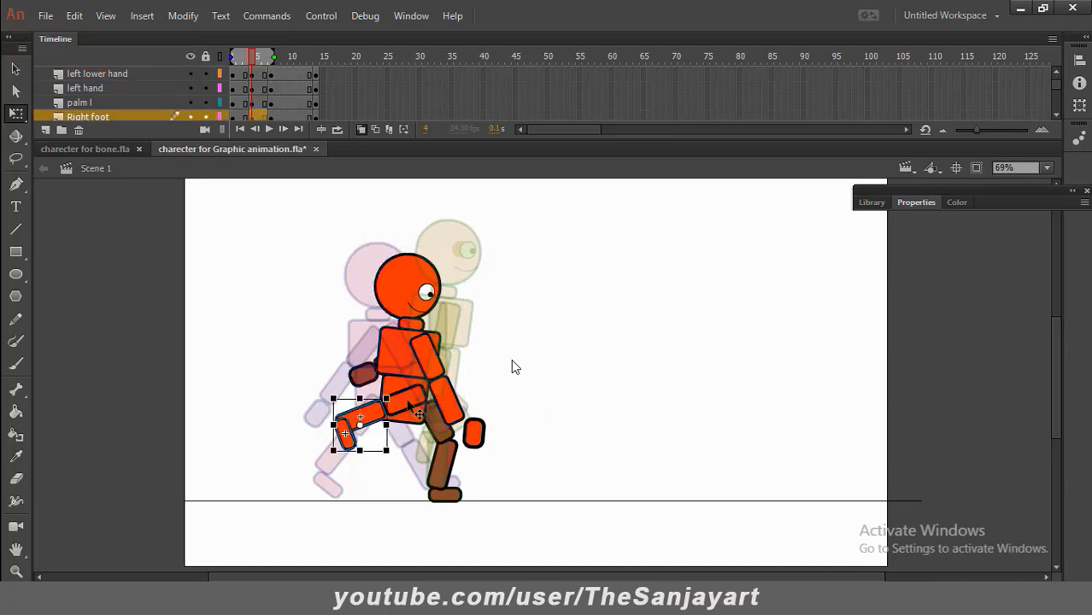
left_click(408, 399)
left_click(15, 70)
left_click(363, 426)
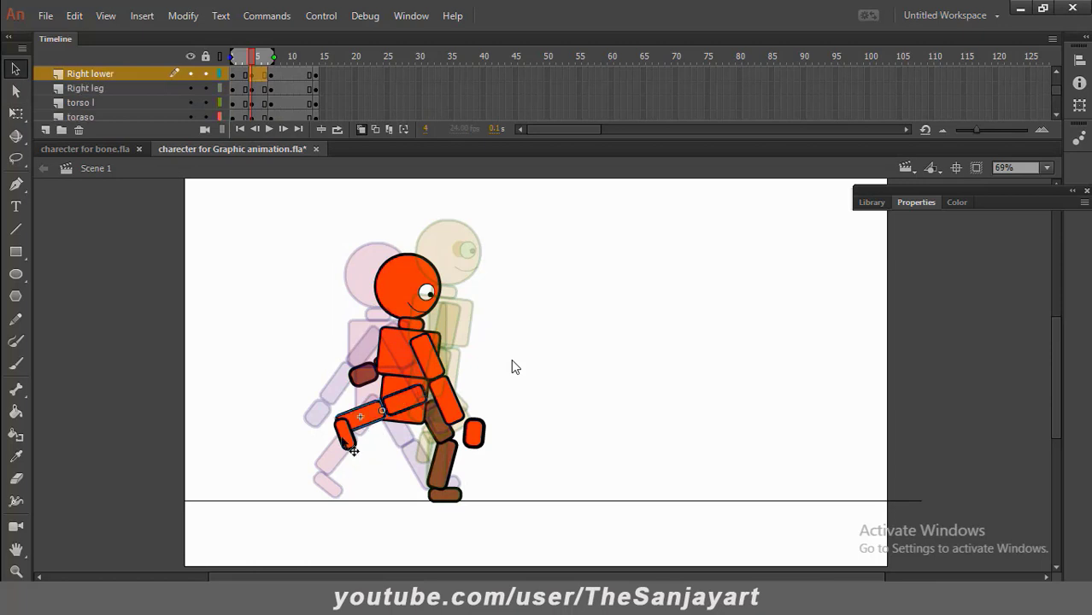
left_click(340, 439)
left_click(370, 418)
left_click(403, 407, "shift")
left_click(344, 437, "shift")
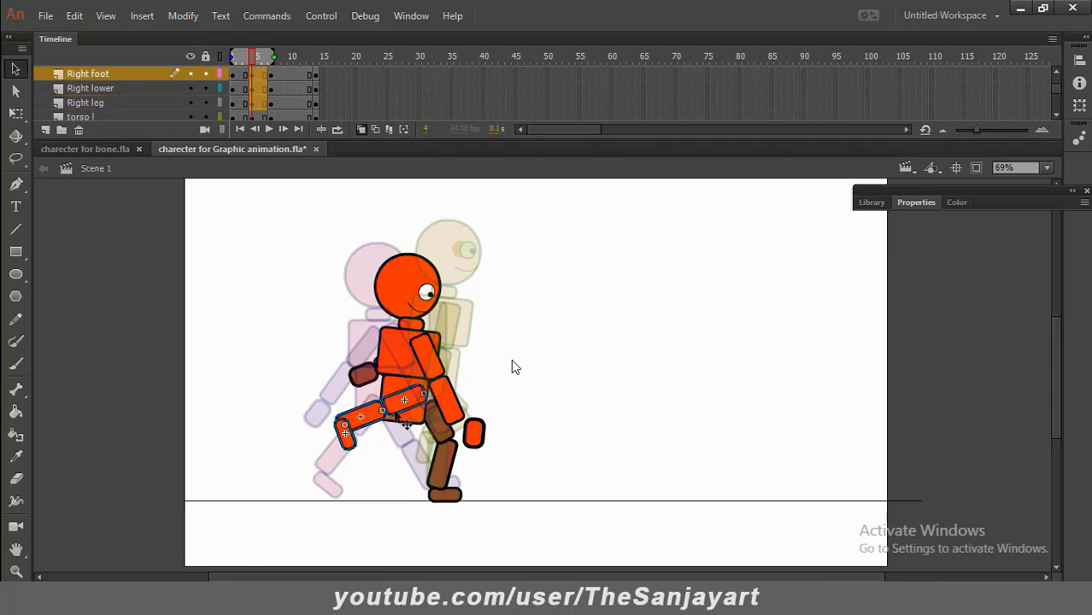
left_click_drag(392, 407, 374, 430)
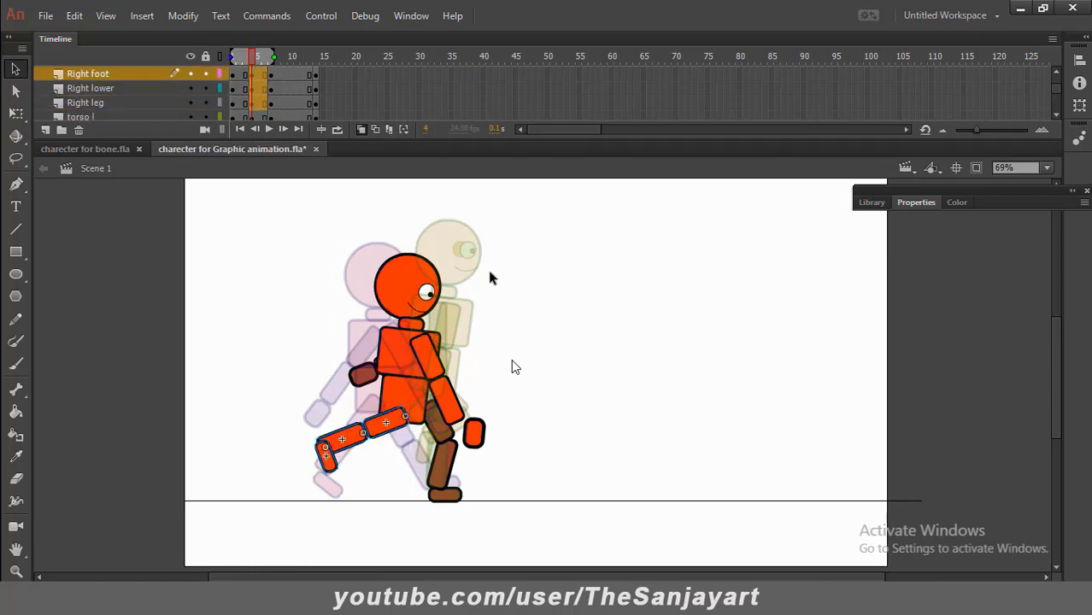
Shift the head, torso and left arm forward over the left leg and rotate them slightly backward about the hips
left_click_drag(468, 242, 429, 387)
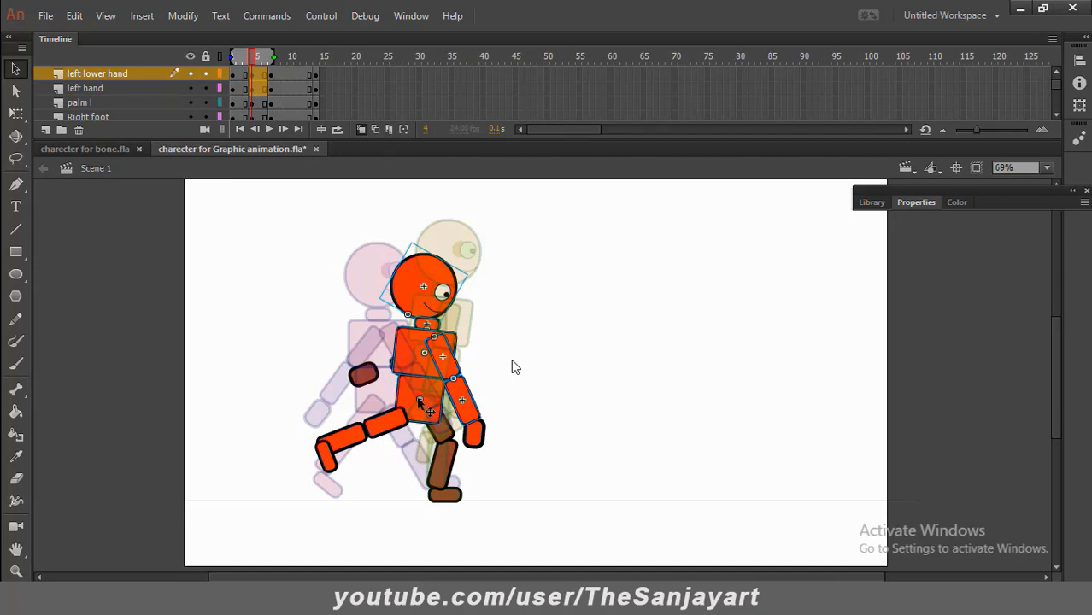
left_click(16, 112)
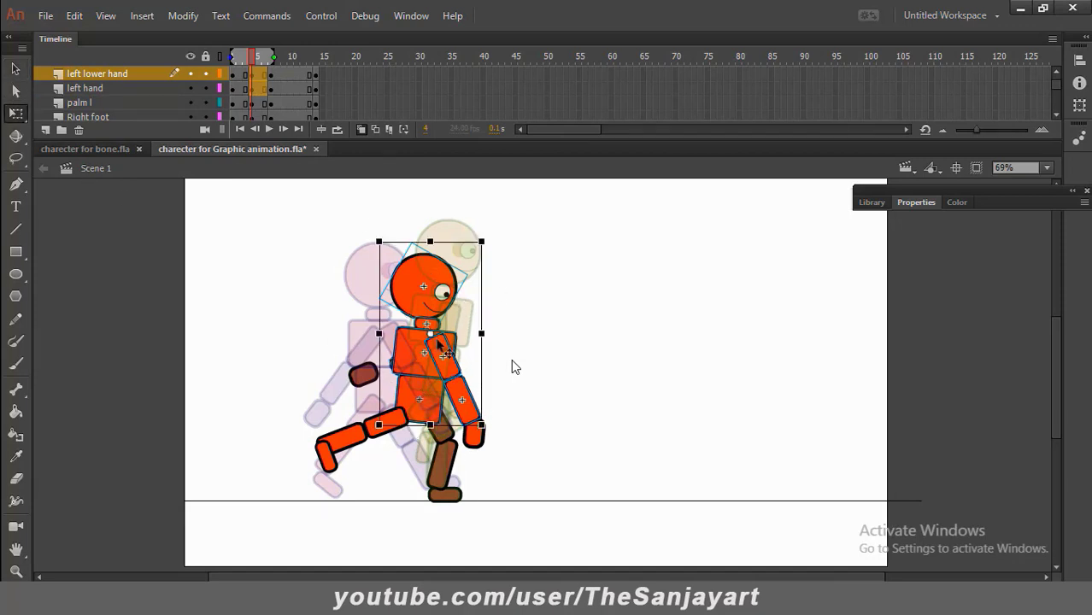
left_click_drag(431, 335, 429, 417)
left_click_drag(499, 249, 488, 244)
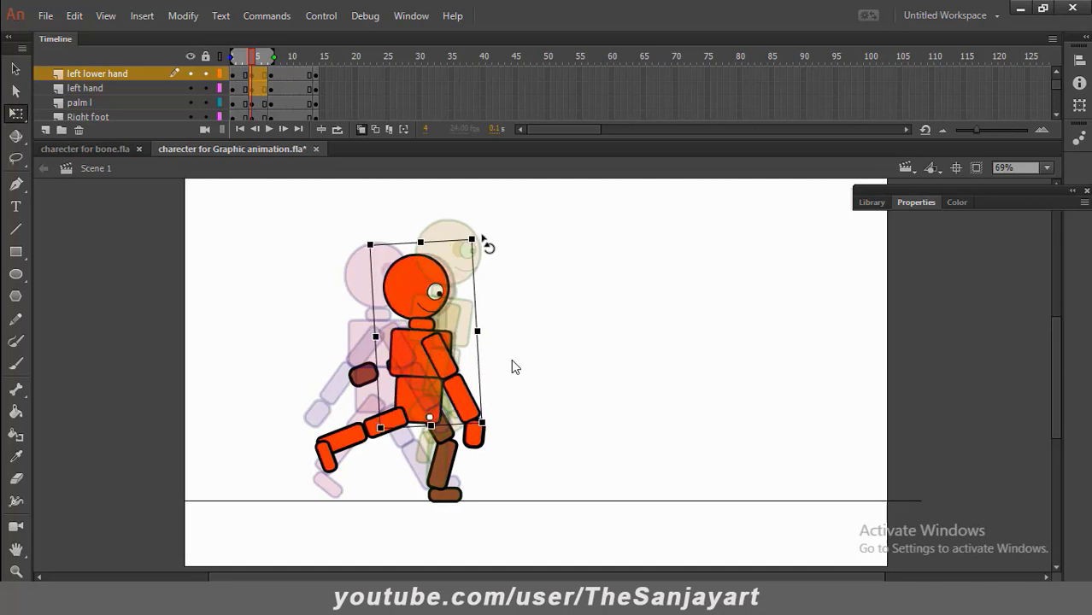
left_click(570, 294)
Pose the trailing right leg by rotating it down about the hip, bending it at the knee, and shifting it slightly forward
left_click_drag(296, 397, 395, 494)
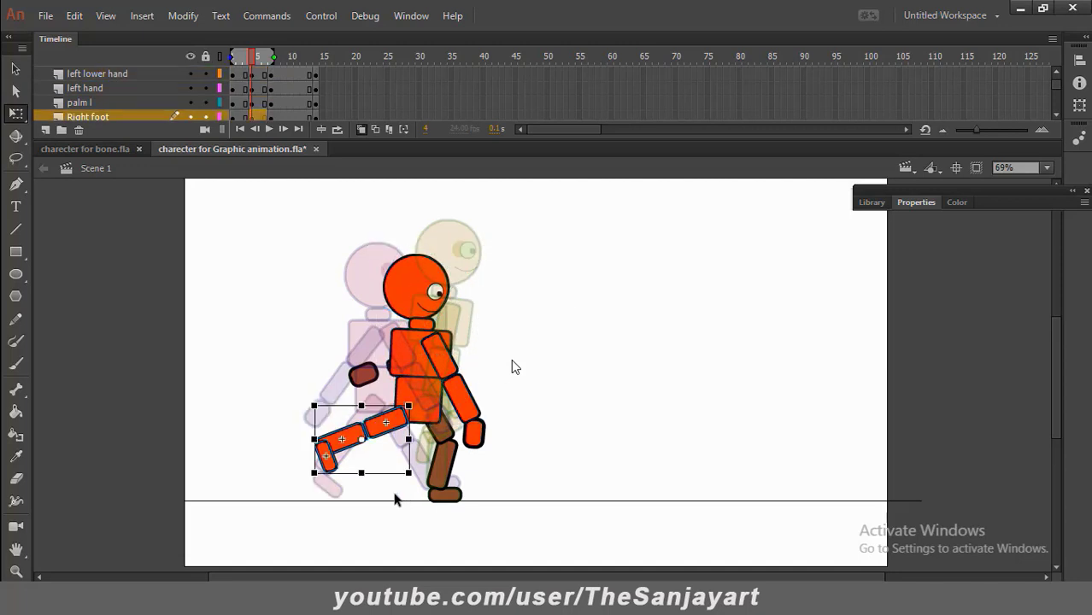
left_click_drag(361, 440, 404, 415)
left_click_drag(327, 515, 393, 542)
left_click_drag(317, 456, 377, 451)
left_click_drag(391, 514, 335, 488)
left_click_drag(260, 397, 379, 506)
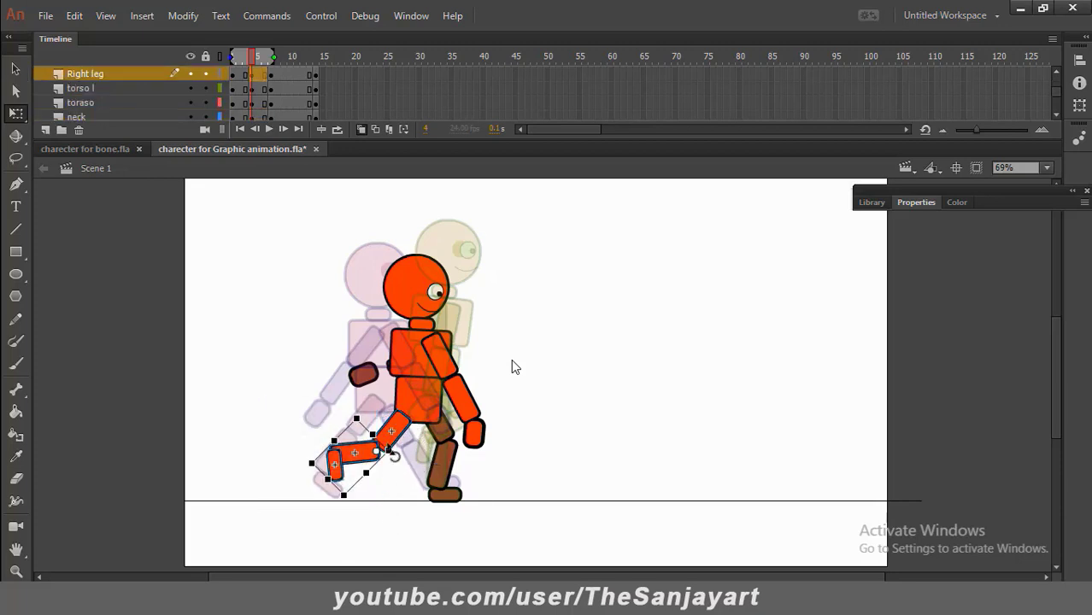
left_click(15, 68)
left_click_drag(288, 434, 378, 478)
left_click_drag(387, 441, 405, 453)
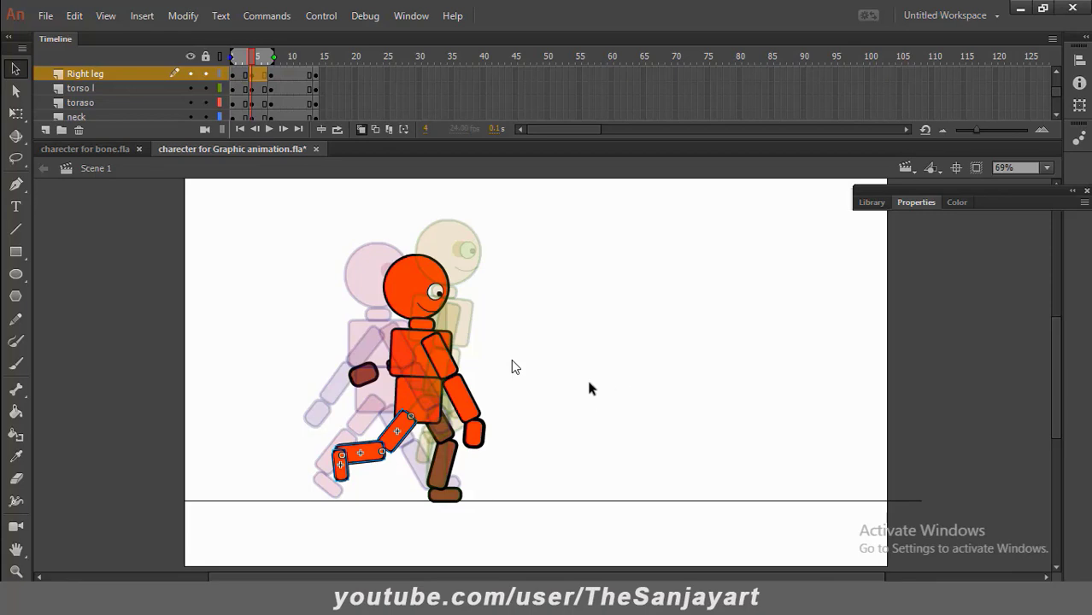
Turn off onion skinning and hide the toraso layer to expose the right arm at frame 4
left_click(362, 131)
left_click_drag(249, 56, 255, 107)
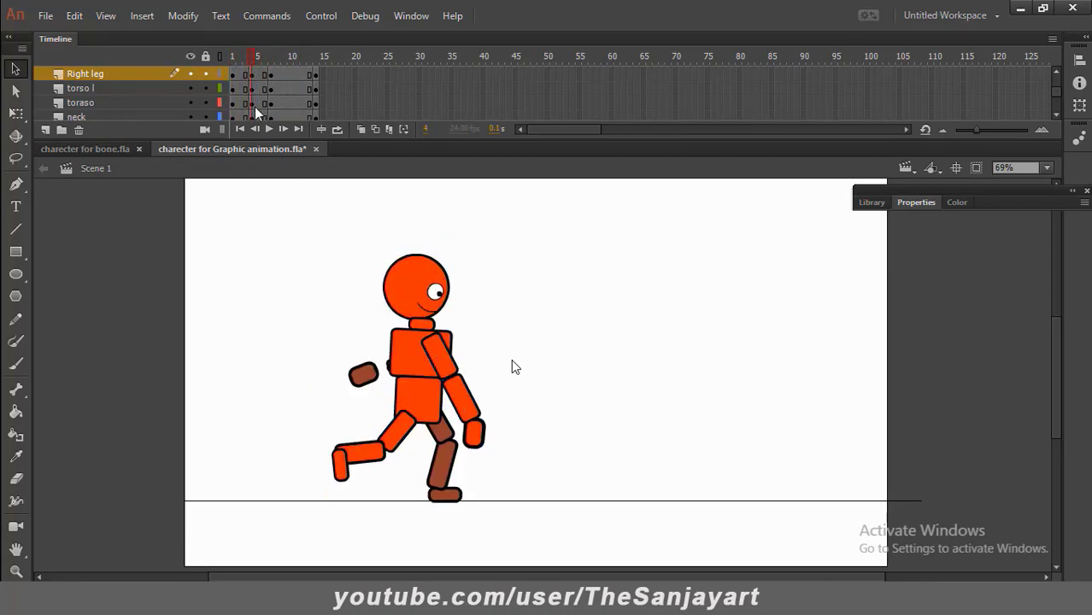
left_click(420, 357)
Reattach the right forearm to the elbow and the right palm to the end of the forearm
left_click(404, 365)
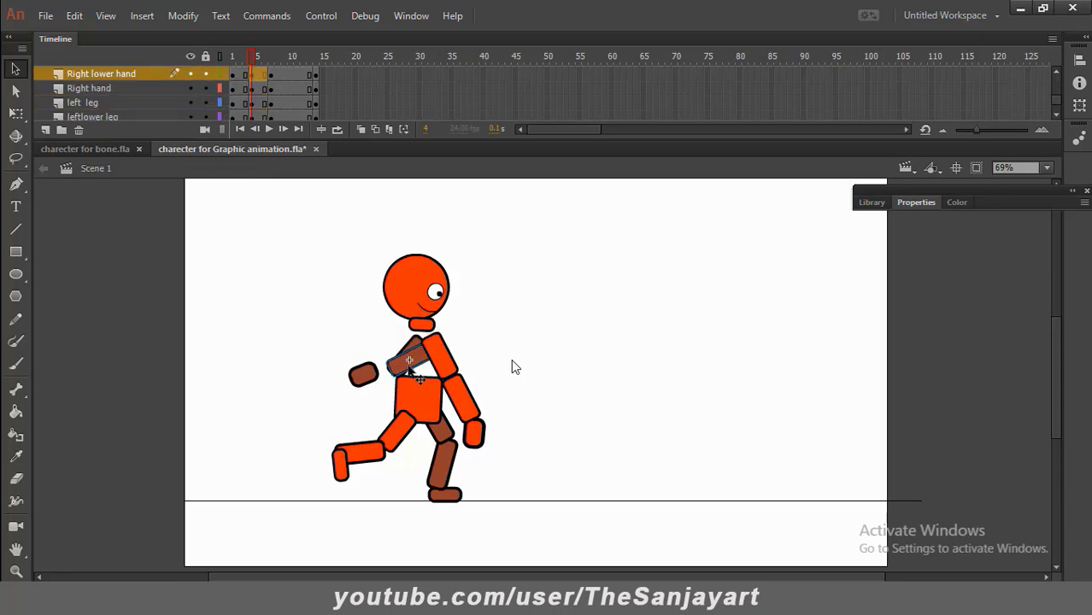
left_click_drag(365, 377, 279, 393)
left_click_drag(404, 366, 389, 393)
left_click_drag(292, 395, 361, 407)
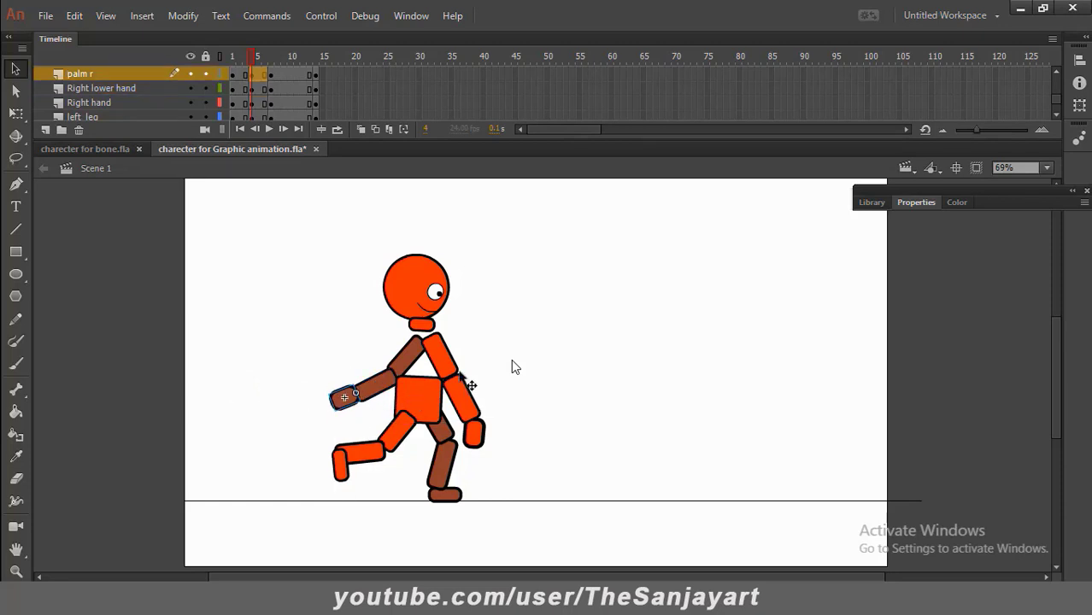
Swing the whole left arm forward about the shoulder
left_click(449, 359)
left_click(468, 398, "shift")
left_click(476, 431, "shift")
left_click(17, 114)
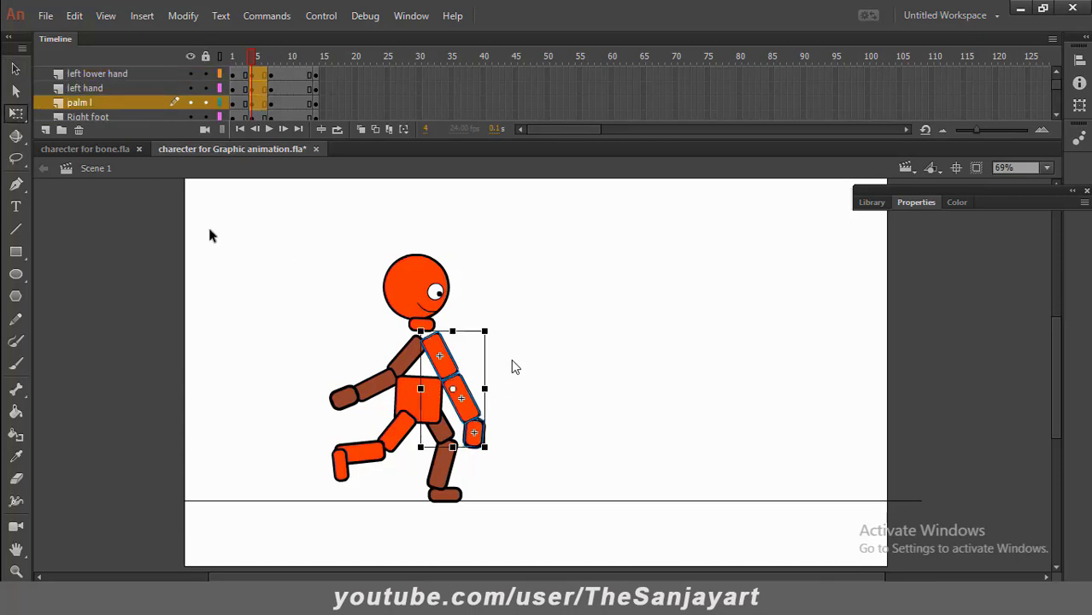
left_click_drag(453, 389, 435, 348)
left_click_drag(495, 457, 528, 438)
Bend the left arm by rotating the forearm and palm forward and up about the elbow
left_click_drag(592, 360, 476, 459)
left_click_drag(477, 399, 467, 387)
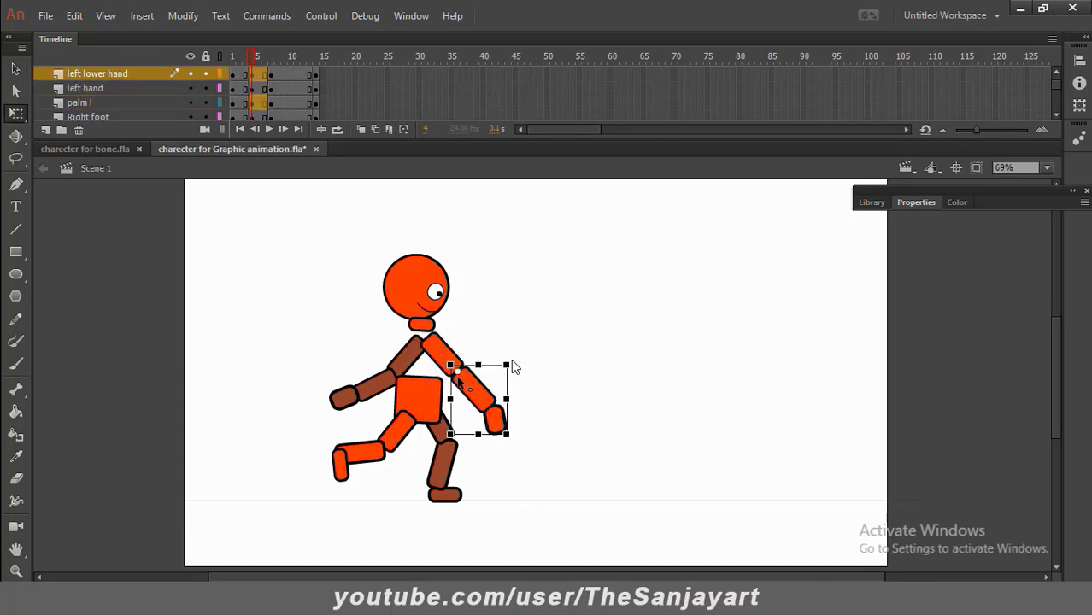
left_click_drag(515, 450, 552, 386)
left_click(537, 401)
left_click(512, 402)
left_click(609, 378)
Show the toraso layer briefly to check the arm pose, and hide it again
scroll(147, 106, "down", 1)
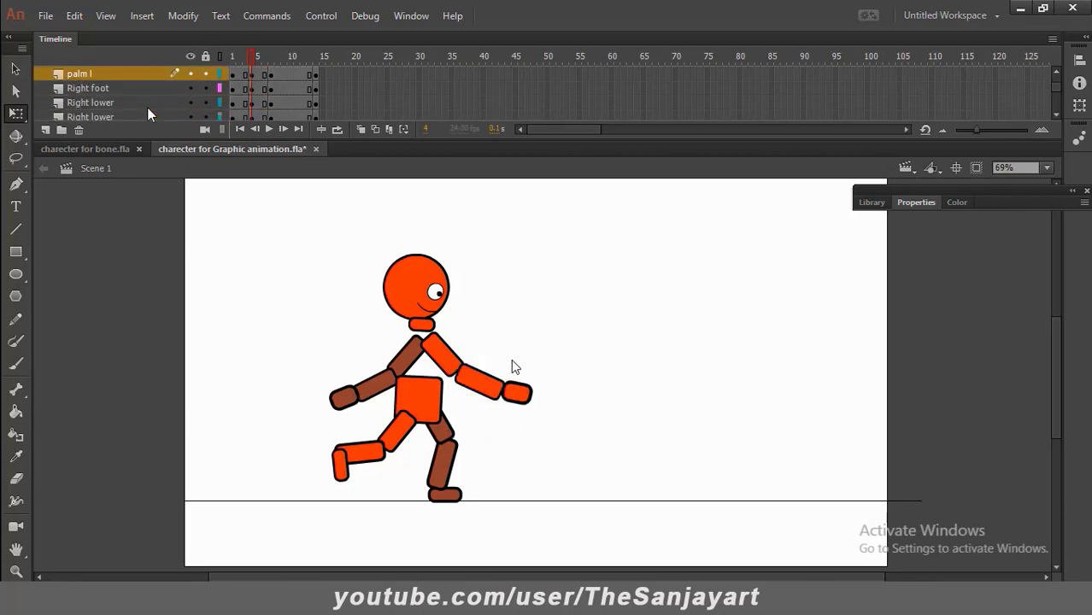
scroll(147, 107, "down", 4)
left_click(191, 105)
left_click(553, 274)
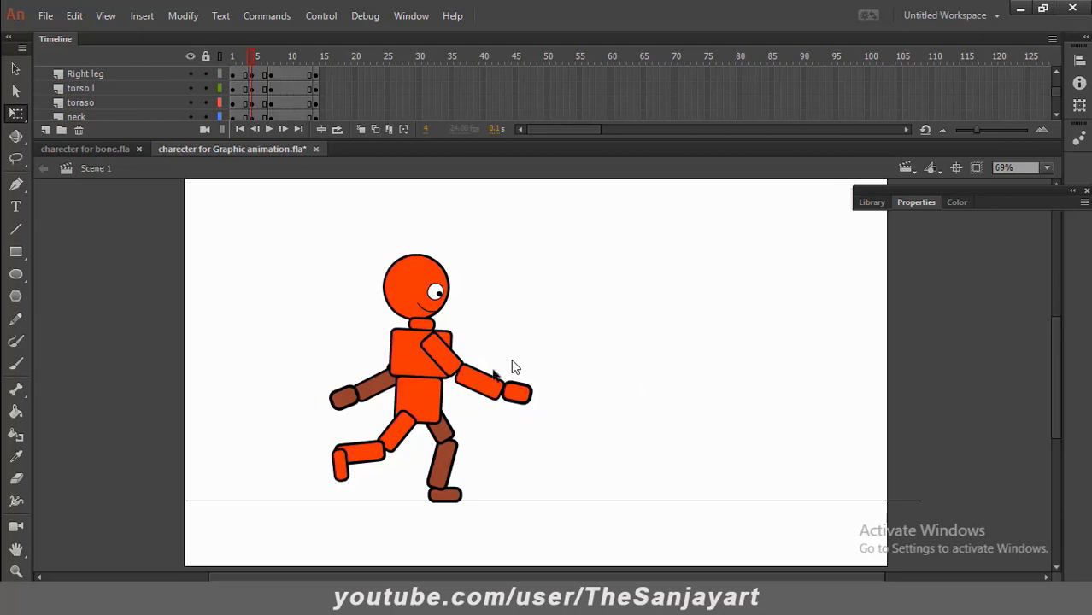
left_click(409, 370)
left_click(192, 102)
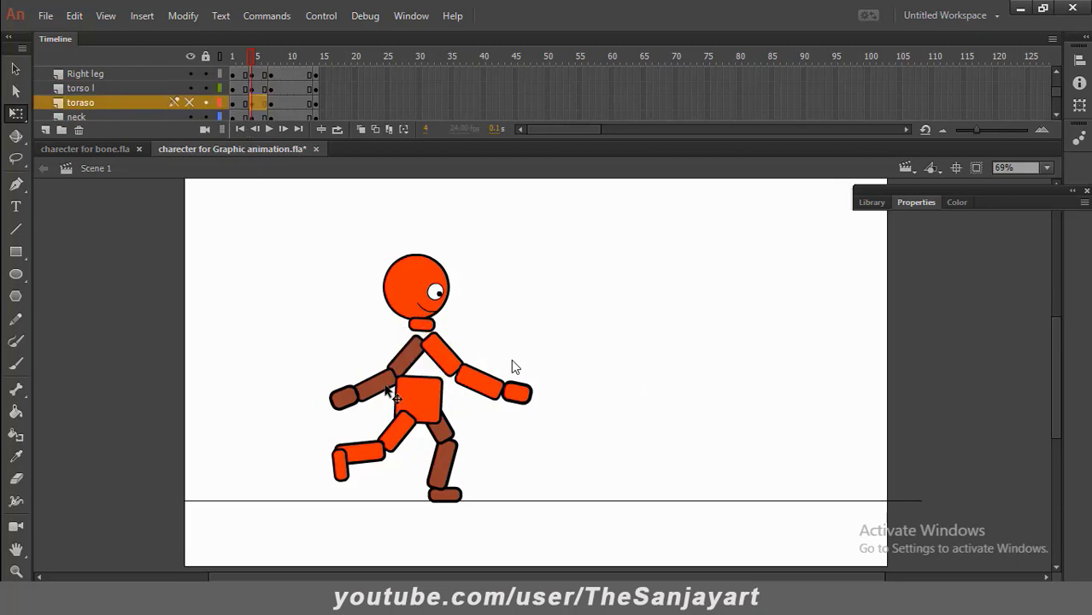
Rotate the right forearm and palm downward about the elbow
left_click(354, 392)
left_click(15, 72)
left_click(344, 397)
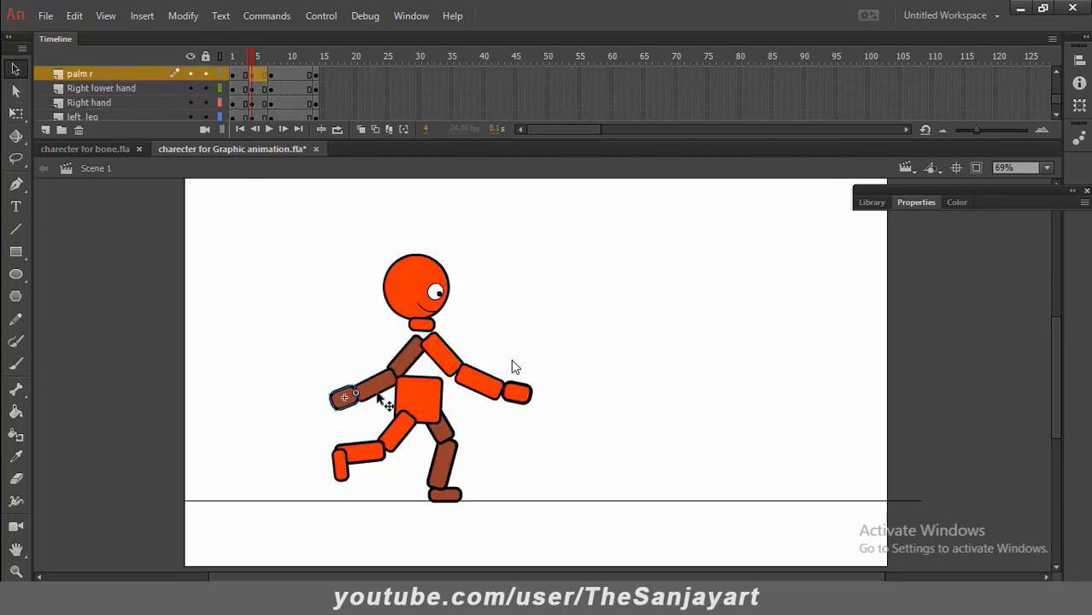
left_click(376, 392, "shift")
left_click(22, 119)
left_click_drag(364, 389, 394, 375)
left_click_drag(324, 421, 347, 472)
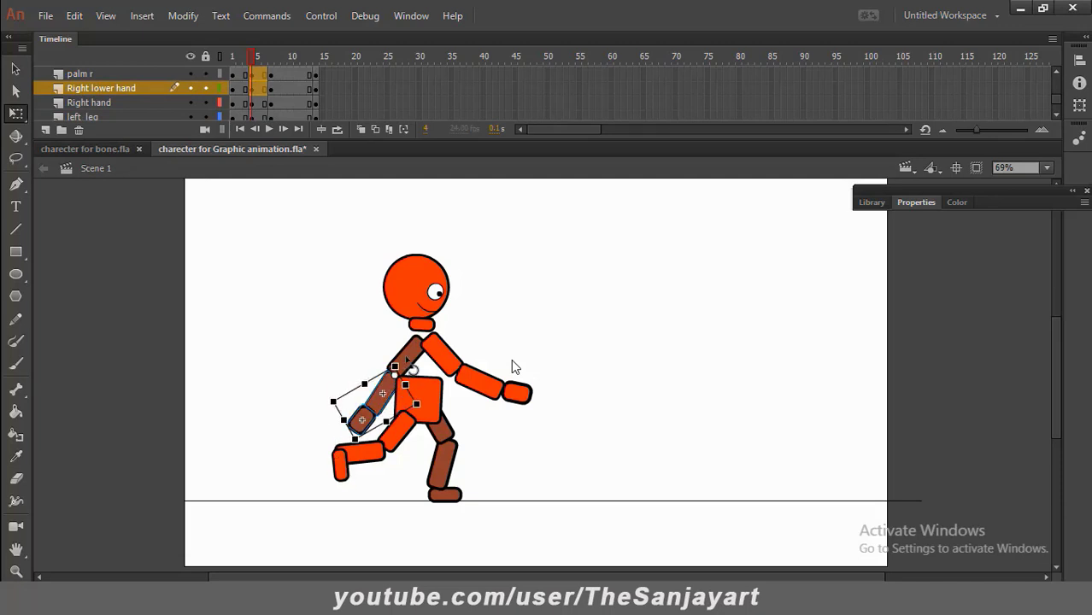
Swing the whole right arm backward about the shoulder and keep its forearm angled downward
left_click(409, 356)
left_click(18, 71)
left_click(380, 395, "shift")
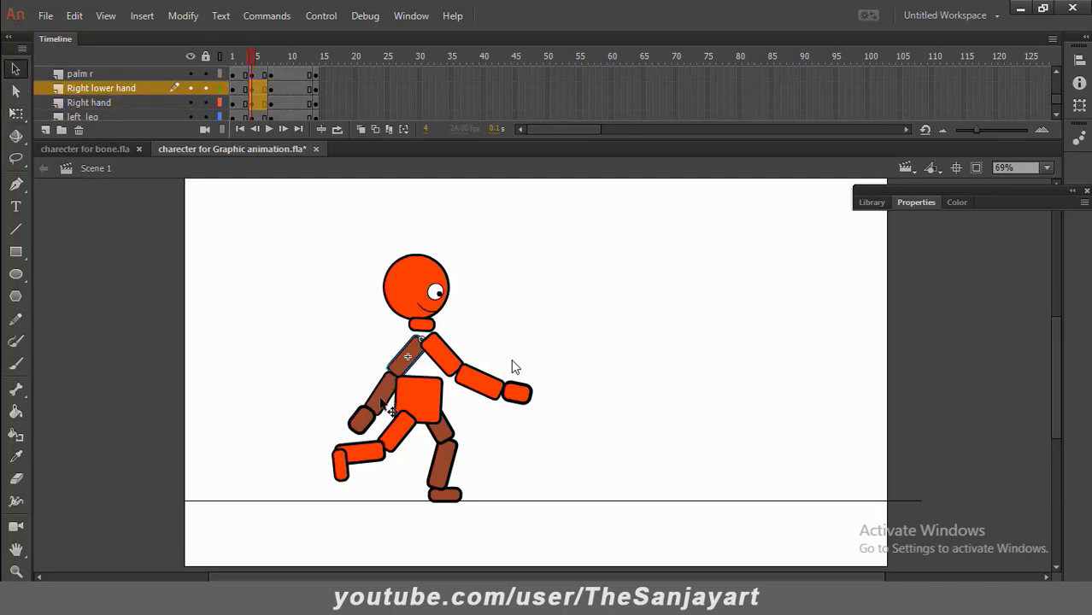
left_click(362, 421, "shift")
left_click(16, 112)
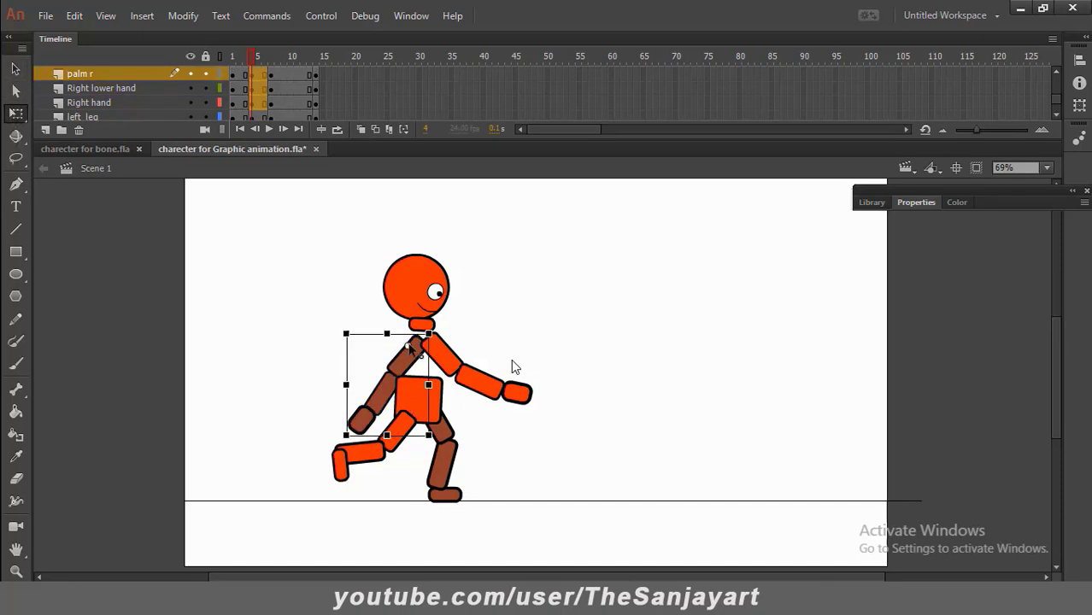
left_click_drag(414, 346, 415, 346)
left_click_drag(346, 449, 320, 417)
left_click_drag(293, 349, 333, 435)
left_click(537, 323)
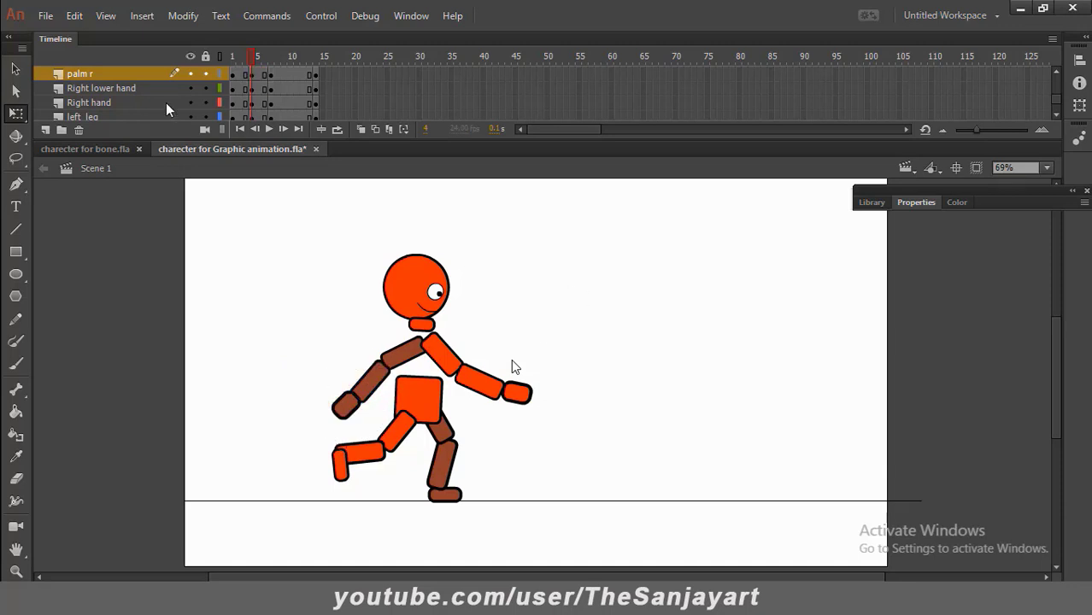
Show the toraso layer again, and scrub and play the walk animation from frame 1
scroll(166, 102, "down", 1)
scroll(165, 103, "up", 2)
left_click(190, 74)
left_click(510, 303)
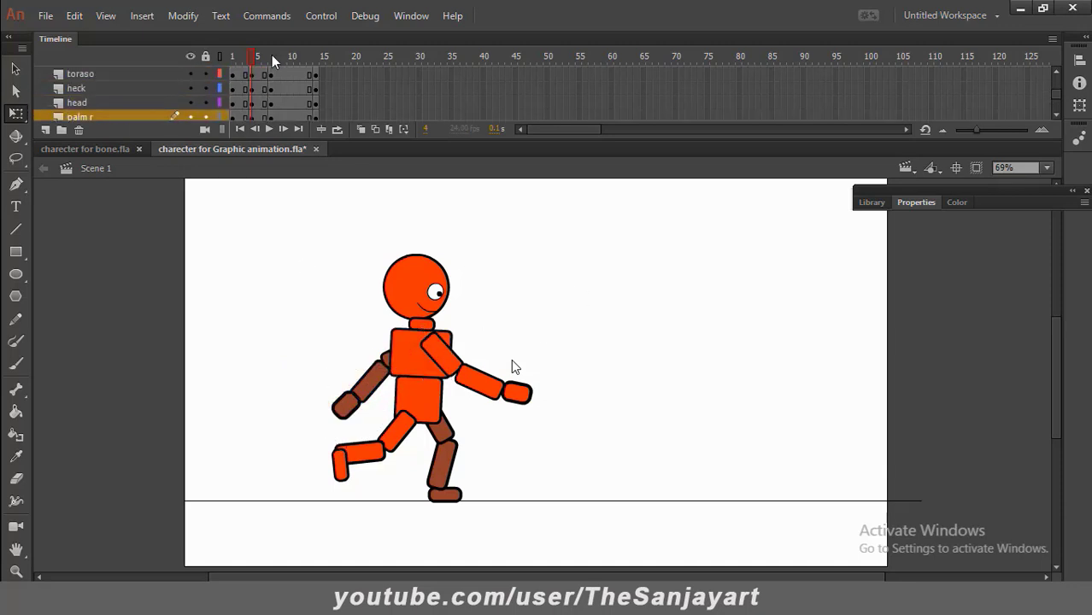
left_click_drag(231, 55, 290, 72)
key("Return")
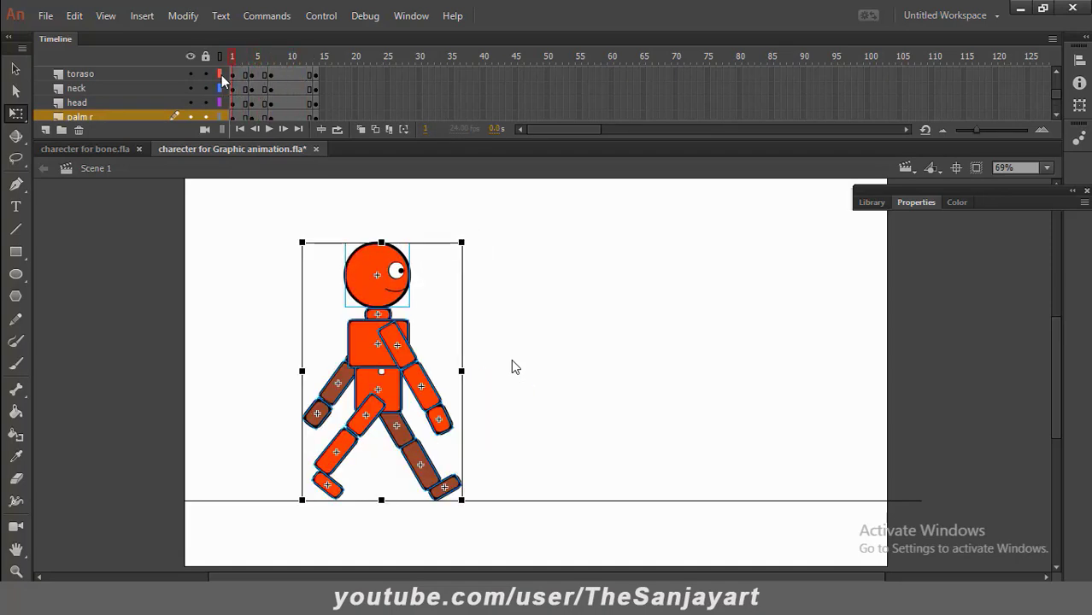
Insert a keyframe at frame 10 on all layers and replay the animation
left_click_drag(287, 99, 290, 123)
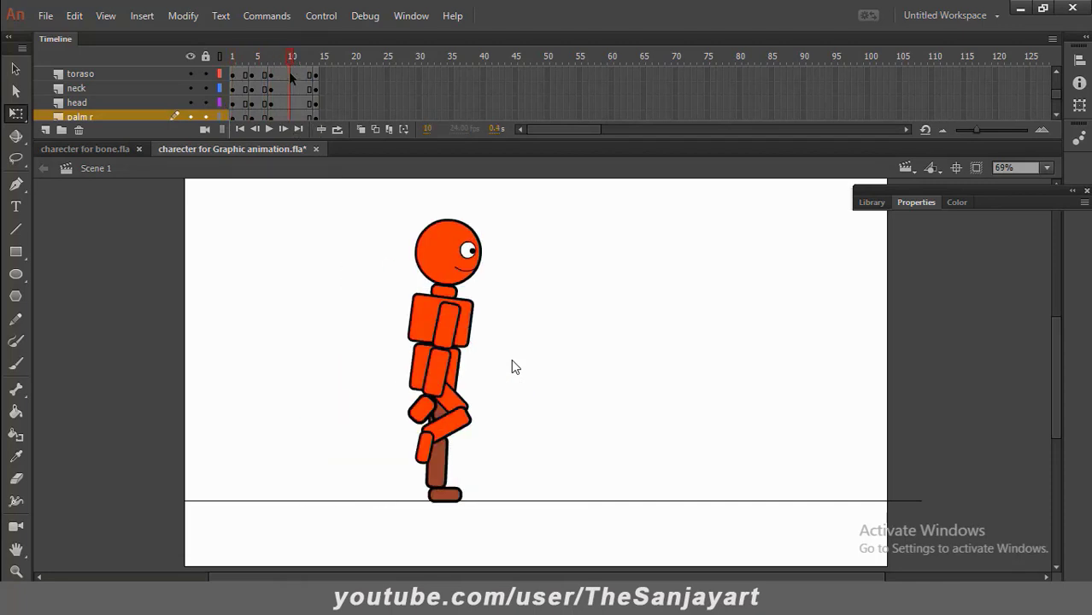
left_click_drag(290, 77, 289, 162)
right_click(289, 103)
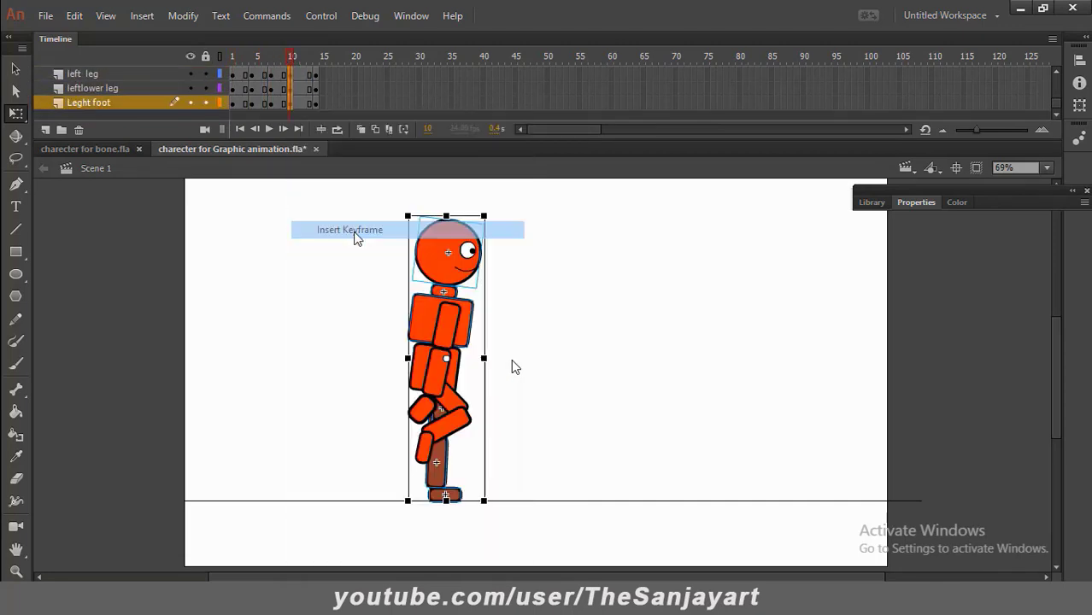
left_click(357, 231)
key("Return")
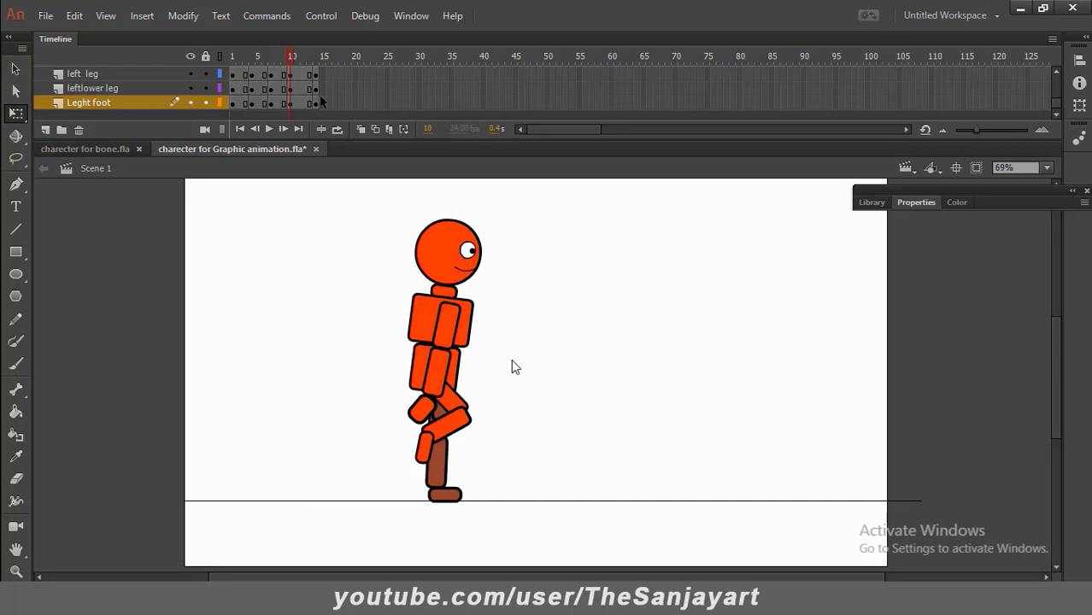
Turn on onion skinning around frame 10 and shift the head, torso, arms and legs forward, leaving the planted left foot in place
left_click(359, 128)
left_click_drag(251, 57, 320, 57)
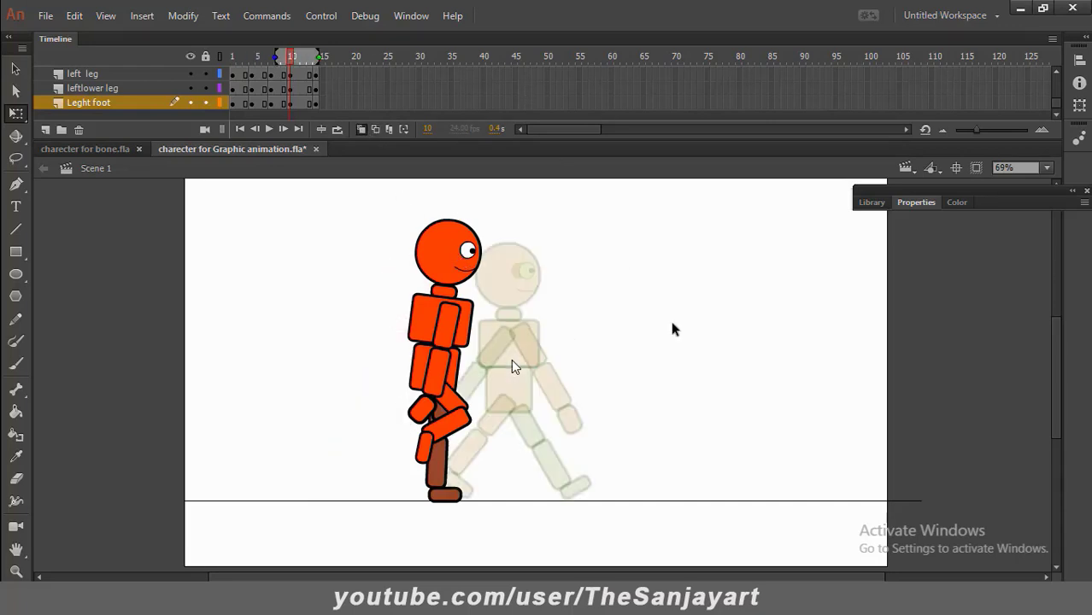
left_click_drag(454, 274, 481, 273)
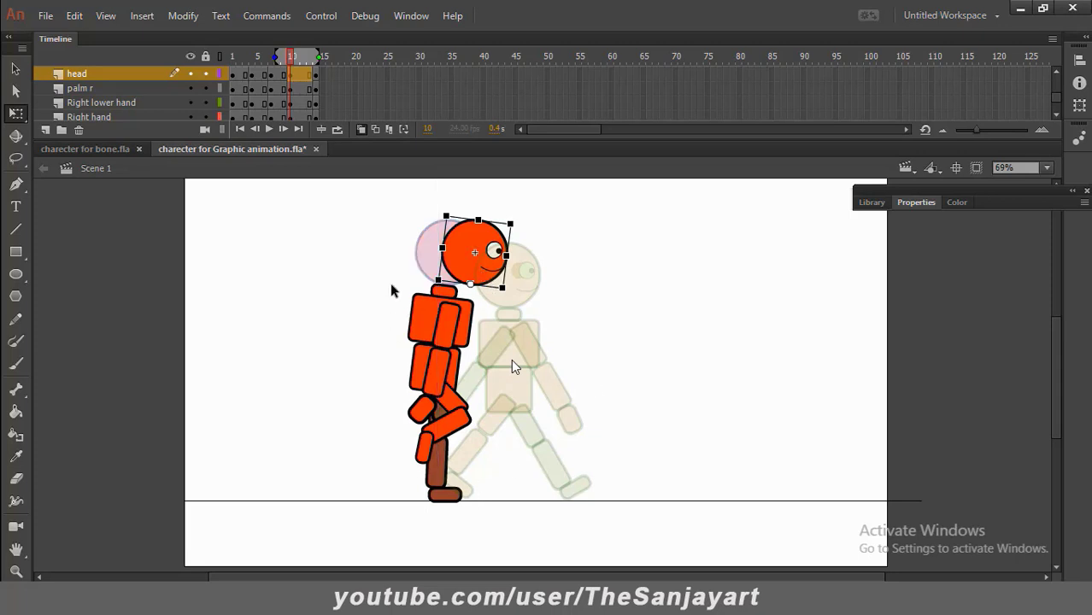
left_click_drag(393, 285, 469, 458)
left_click_drag(438, 322, 469, 321)
left_click(664, 349)
Rotate the left foot about its toe so the heel lifts off the ground line
left_click(446, 498)
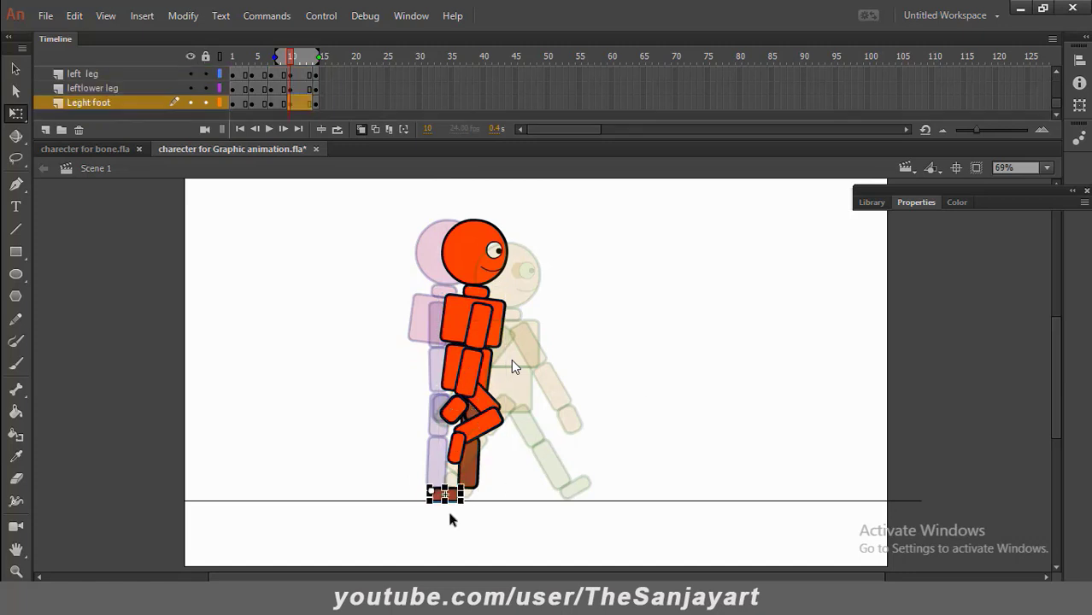
key("z")
left_click_drag(388, 456, 535, 547)
key("space")
left_click_drag(624, 463, 597, 501)
key("q")
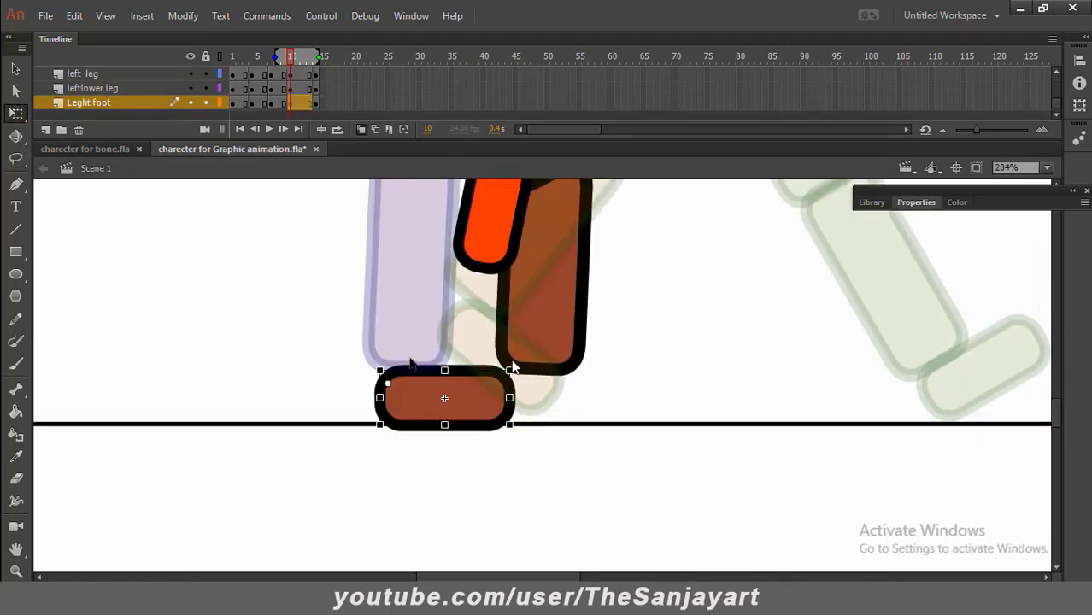
left_click_drag(385, 444, 382, 369)
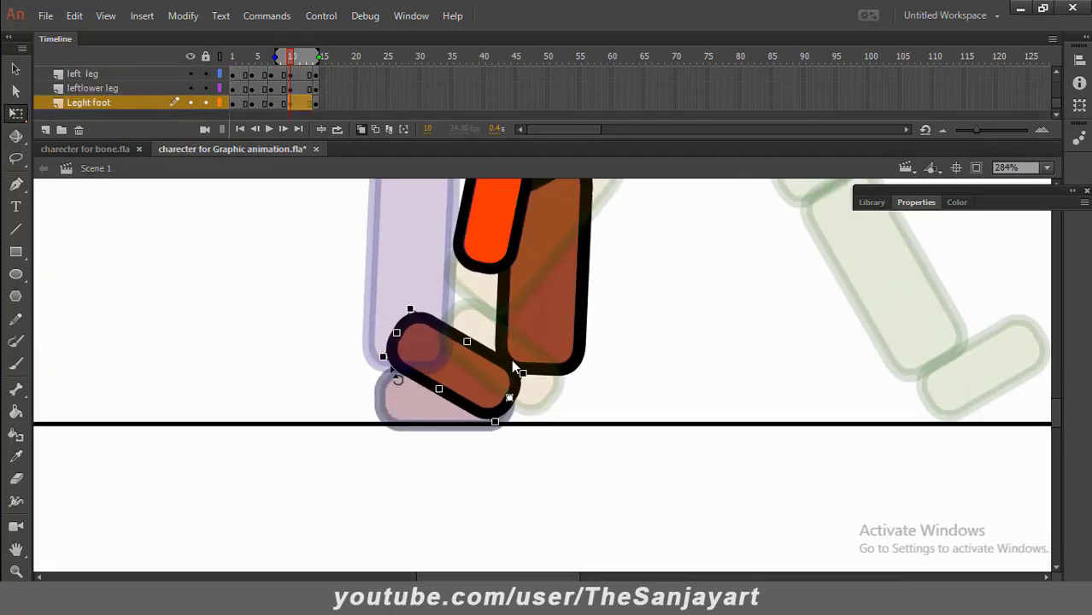
key("z")
left_click(605, 357, "alt")
key("space")
left_click_drag(592, 296, 604, 353)
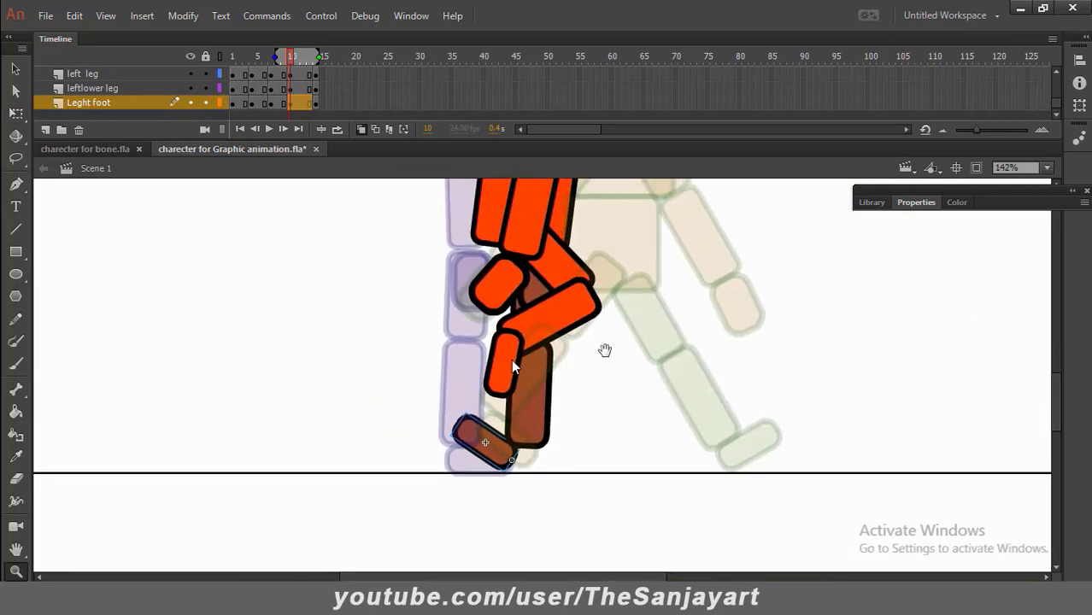
Move the left lower leg onto the raised heel and tilt it so its upper end reaches the thigh
left_click(15, 69)
left_click_drag(543, 443, 434, 439)
left_click(15, 112)
left_click_drag(462, 348, 512, 363)
left_click_drag(584, 353, 571, 416)
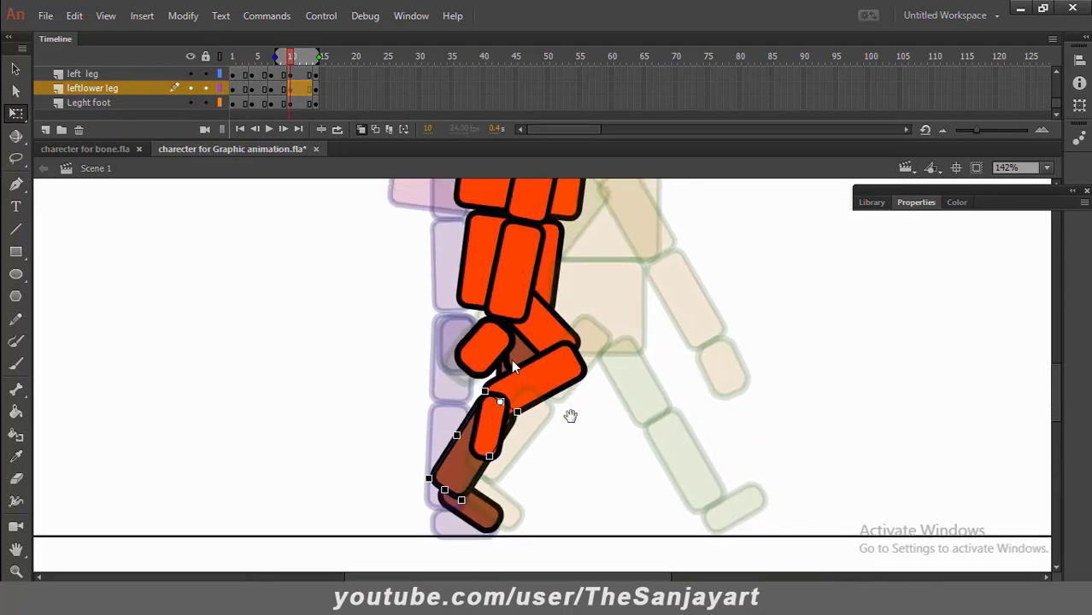
Swing the right lower leg and foot forward about the knee, and rotate the foot to raise its toe
left_click(488, 431)
left_click(16, 69)
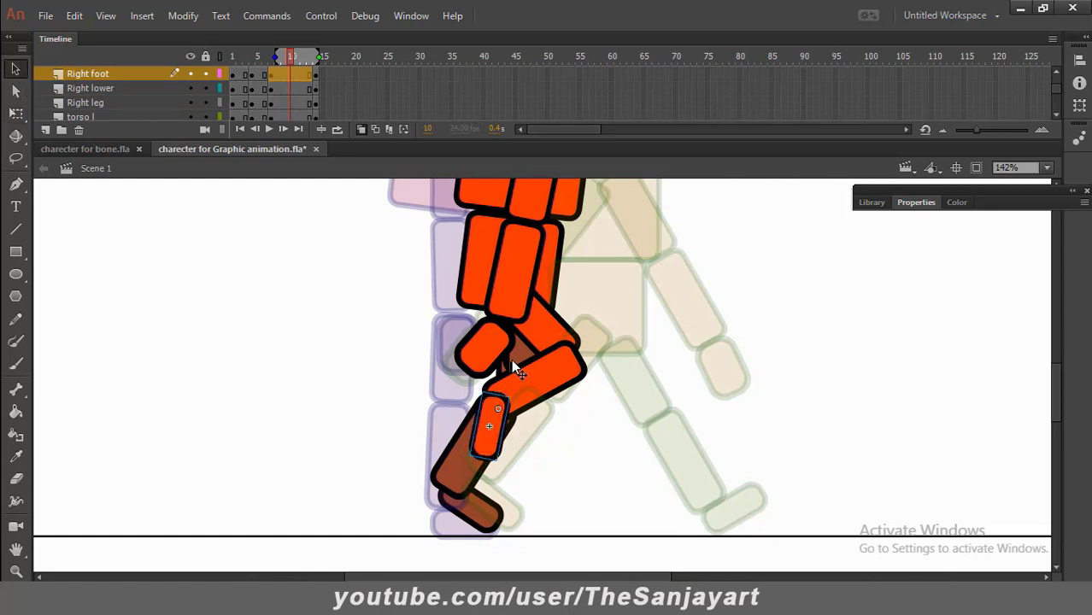
left_click(531, 384, "shift")
left_click(552, 344, "shift")
left_click(617, 434)
left_click(535, 390)
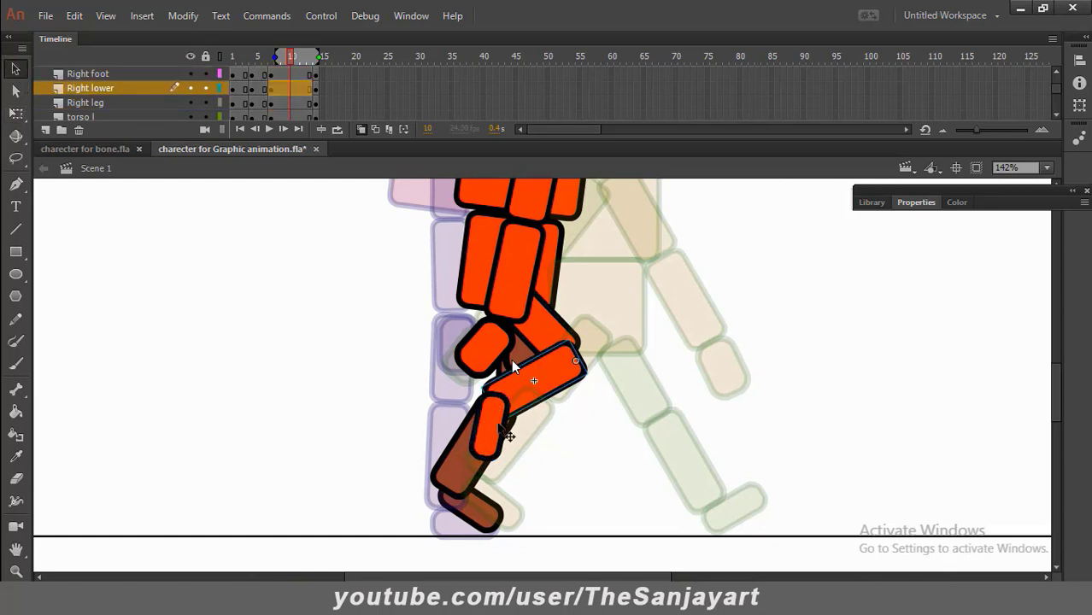
left_click(499, 429, "shift")
left_click(16, 114)
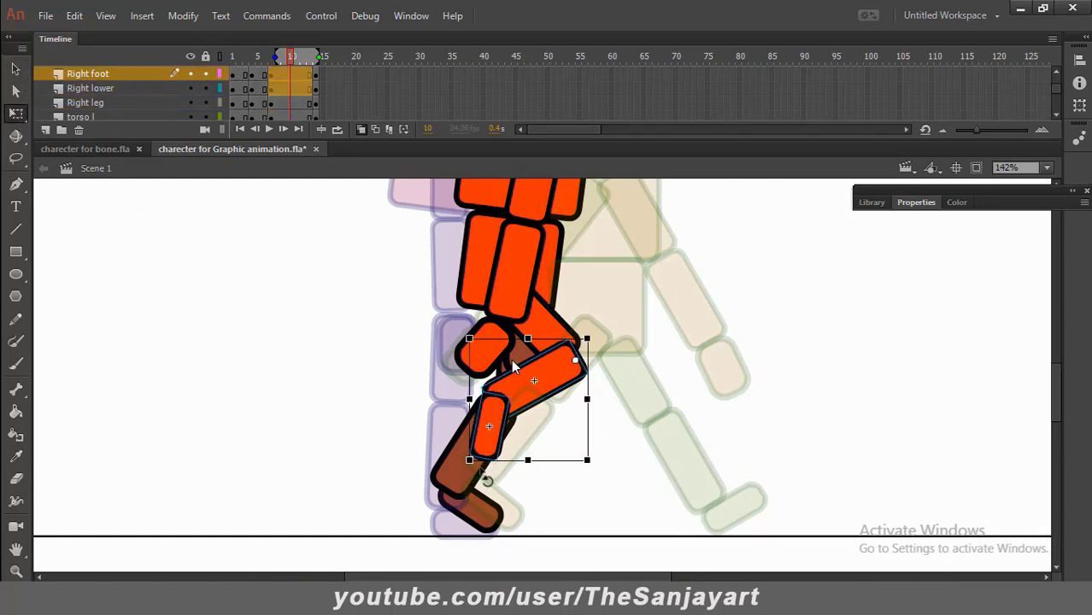
left_click_drag(483, 478, 580, 549)
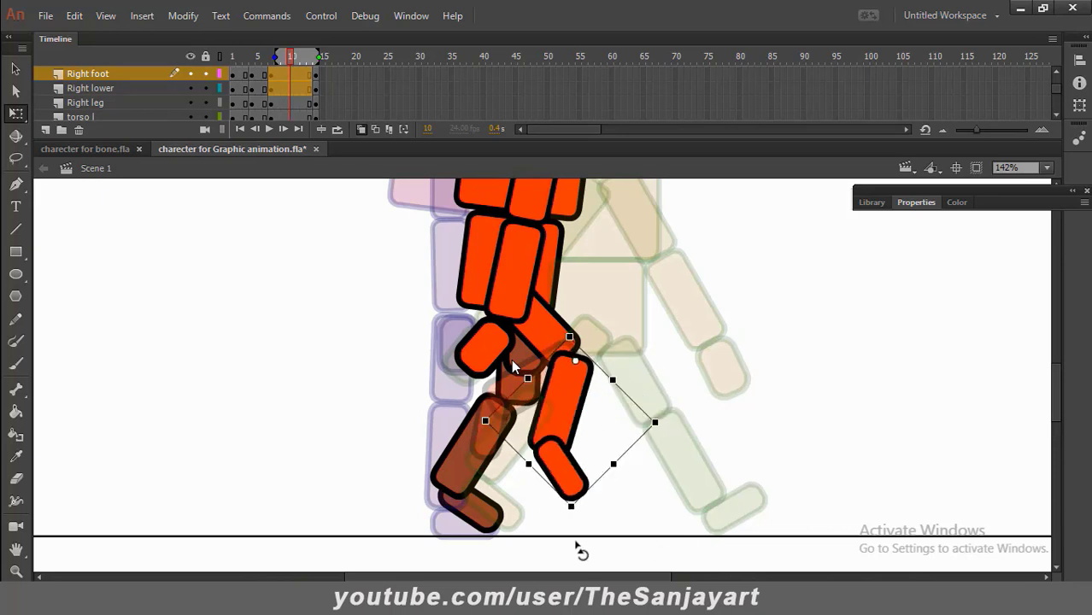
left_click(564, 475)
left_click_drag(604, 495, 622, 446)
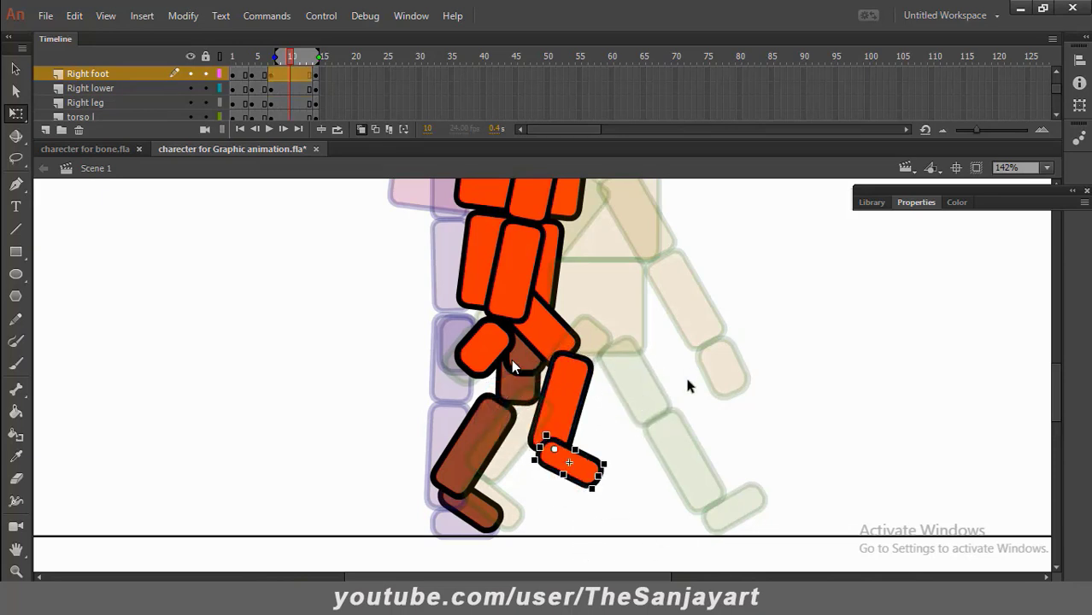
Swing the whole left arm backward about the shoulder and rotate its palm to hang downward
scroll(685, 385, "up", 3)
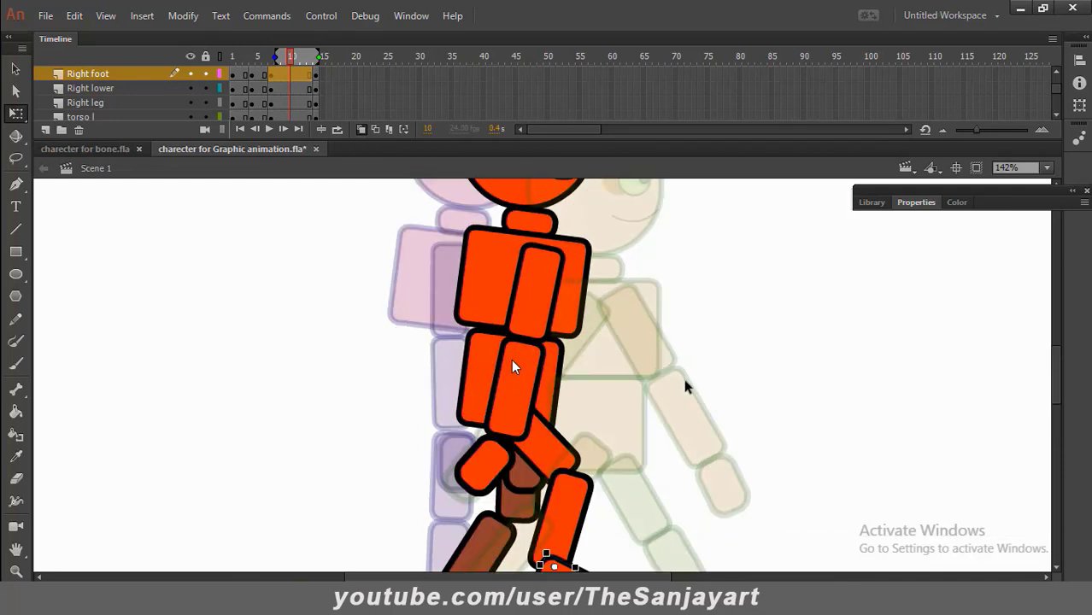
left_click(530, 323)
left_click(11, 78)
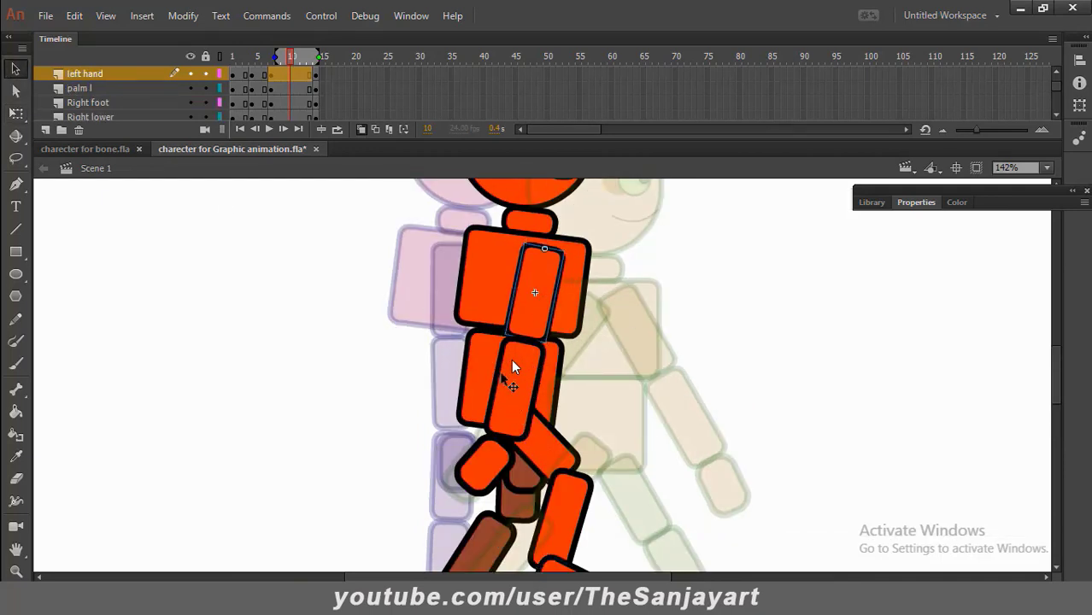
left_click(504, 380, "shift")
left_click(480, 465, "shift")
left_click(16, 113)
left_click_drag(507, 369, 542, 275)
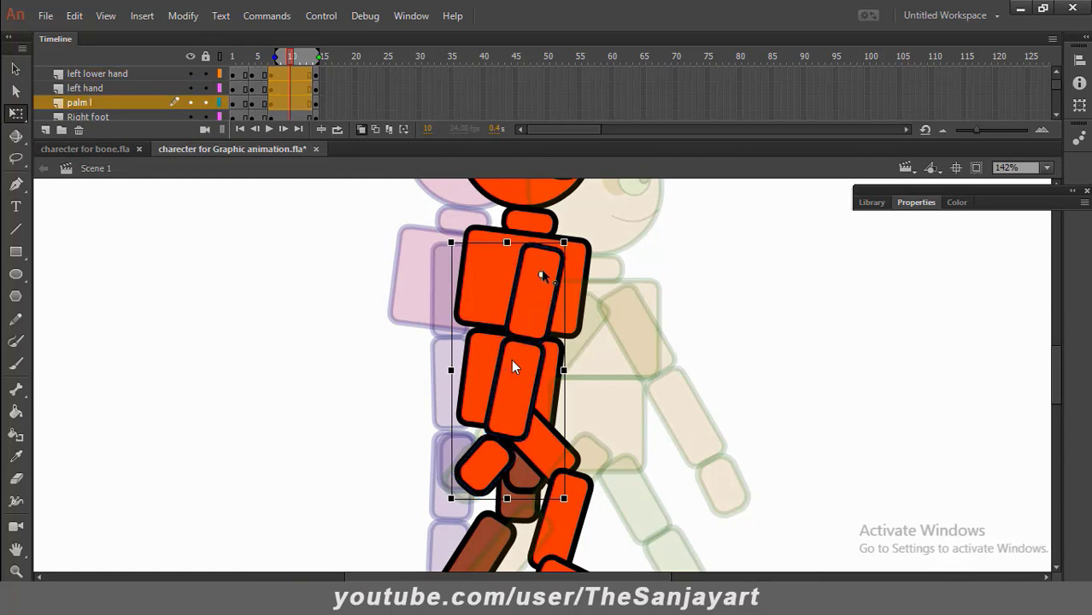
left_click_drag(446, 505, 388, 497)
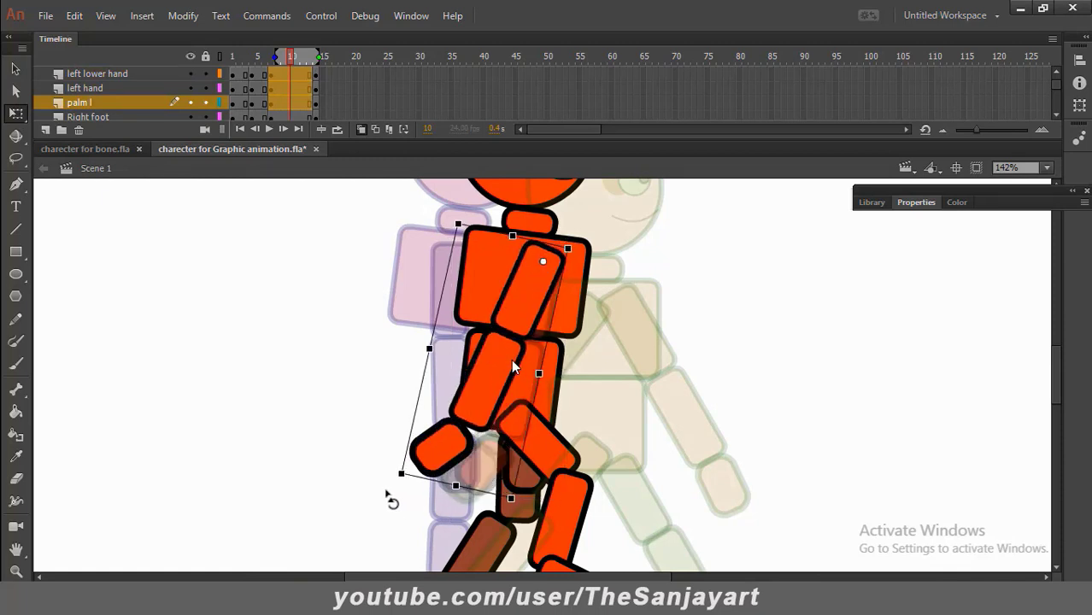
left_click(440, 447)
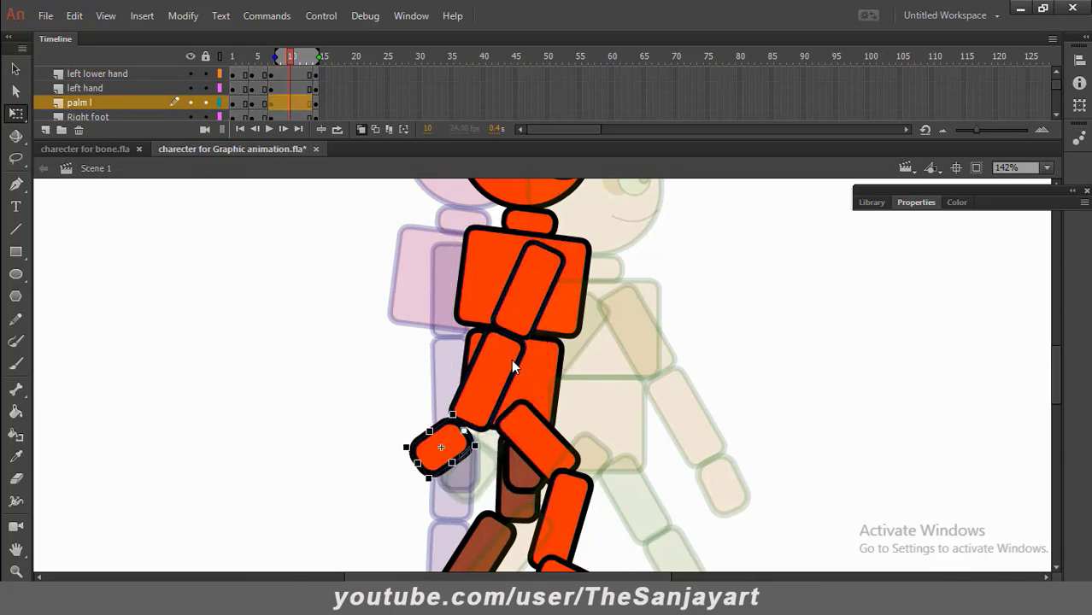
left_click_drag(434, 493, 484, 514)
left_click(722, 342)
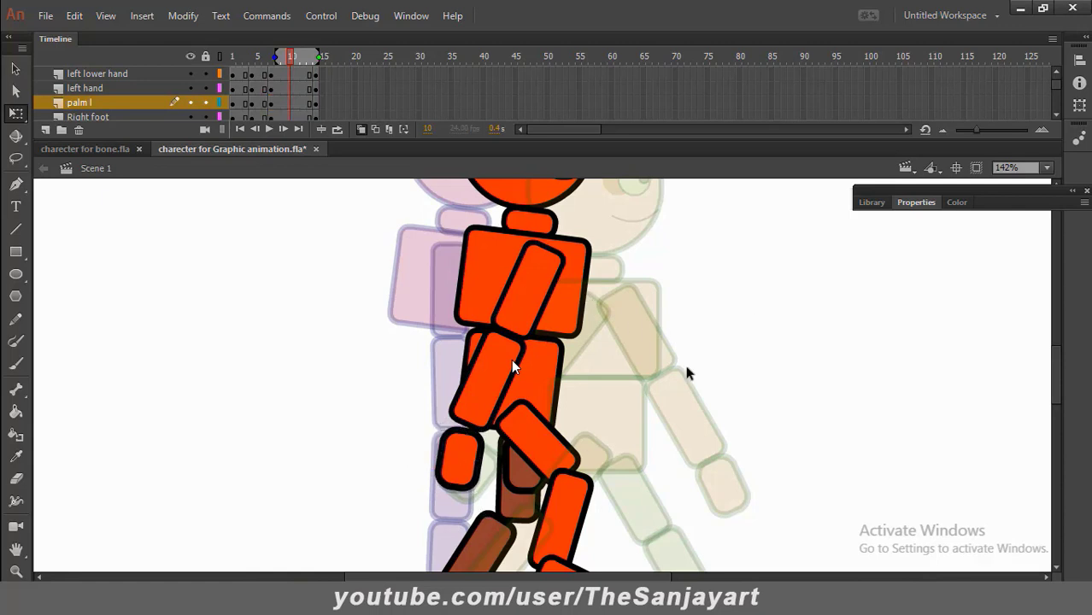
Hide the toraso and torso l layers to expose the right arm behind them
left_click(494, 252)
left_click(191, 74)
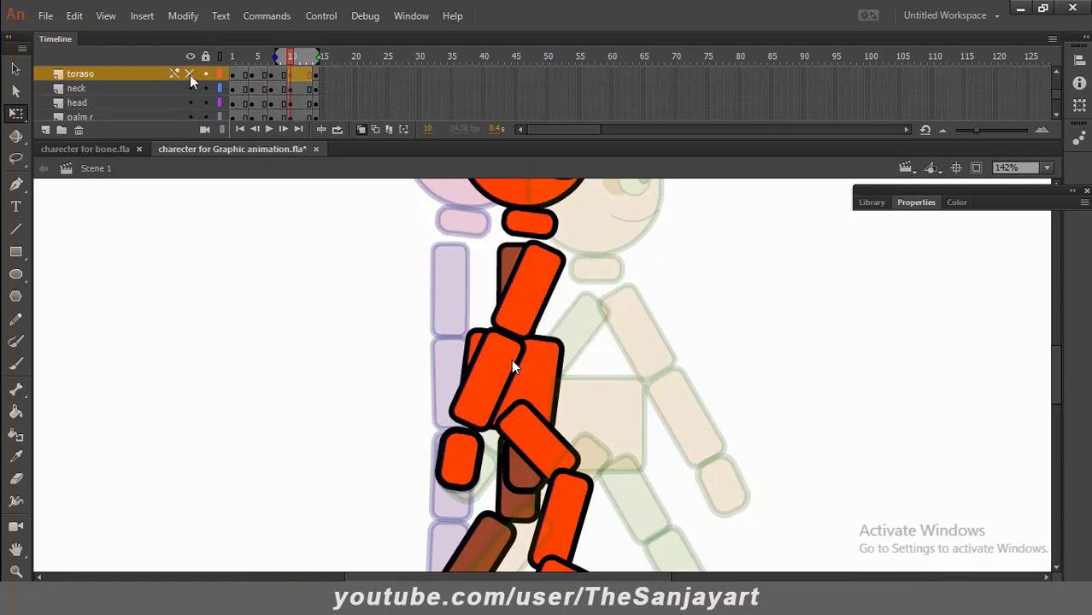
left_click(551, 404)
left_click(189, 74)
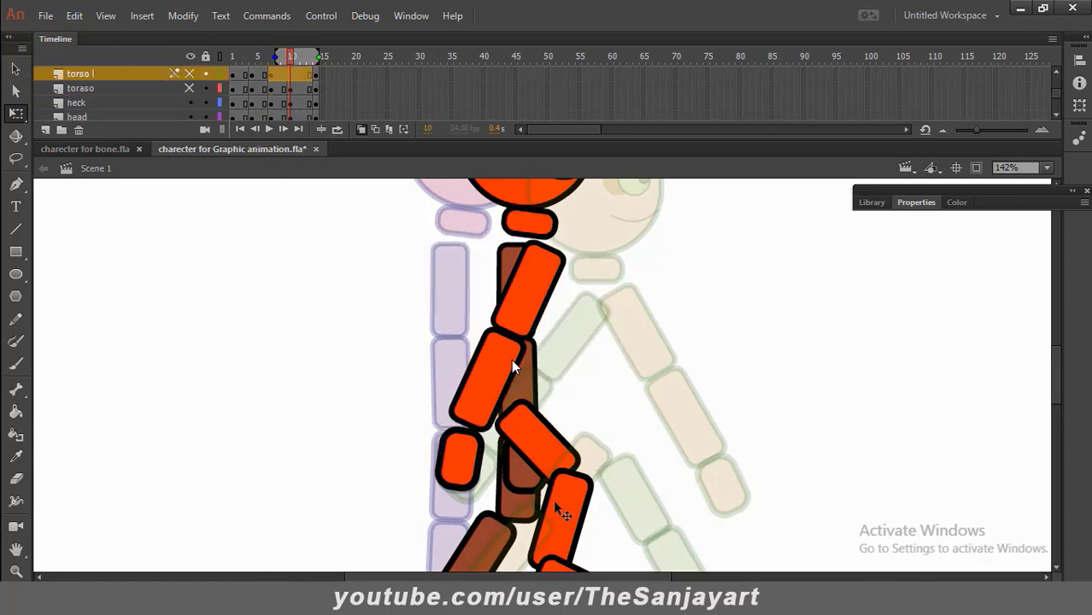
Swing the whole right arm forward about the shoulder and rotate its palm to hang downward
scroll(564, 491, "down", 3)
left_click(513, 355)
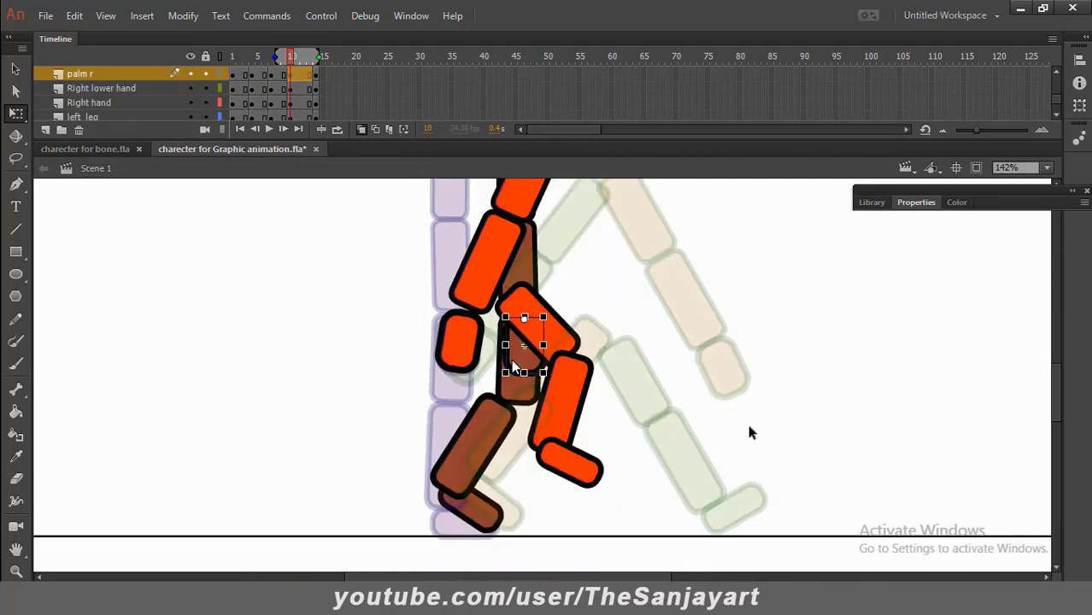
scroll(746, 419, "up", 3)
left_click(531, 382)
left_click(15, 69)
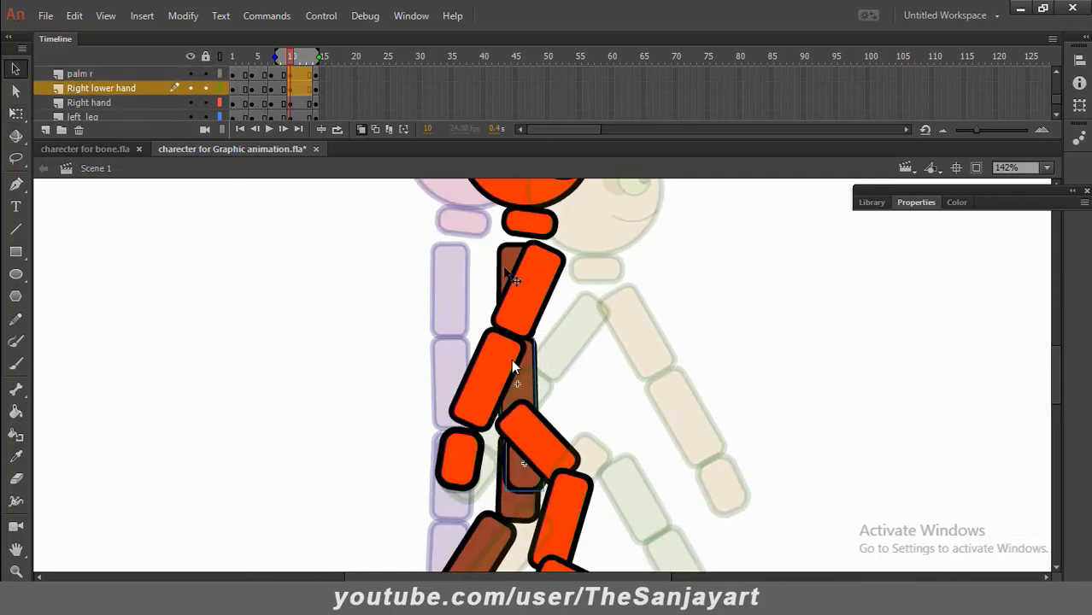
left_click(506, 271)
left_click(535, 395, "shift")
left_click(523, 453)
key("q")
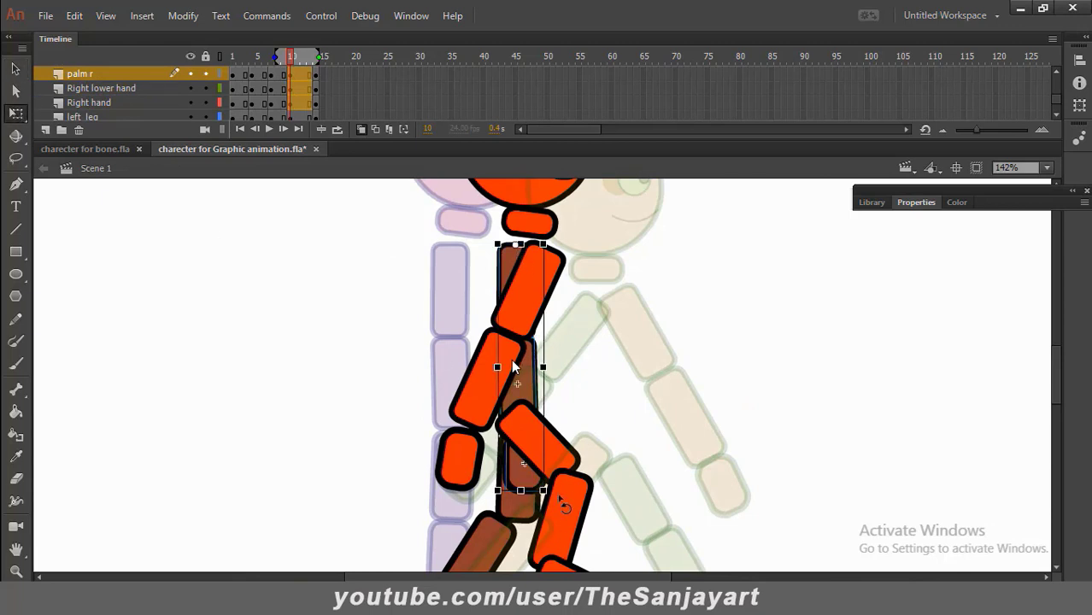
left_click_drag(560, 497, 707, 460)
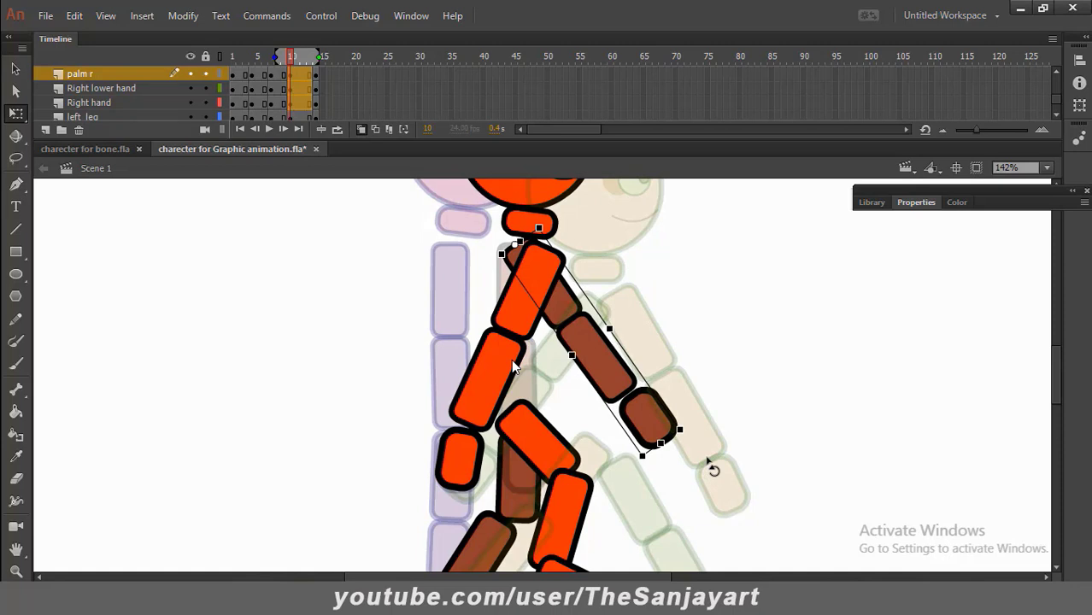
left_click_drag(708, 460, 670, 478)
left_click(772, 446)
left_click(655, 430)
Show the toraso and torso l layers again and fit the whole stage in view
scroll(192, 81, "up", 1)
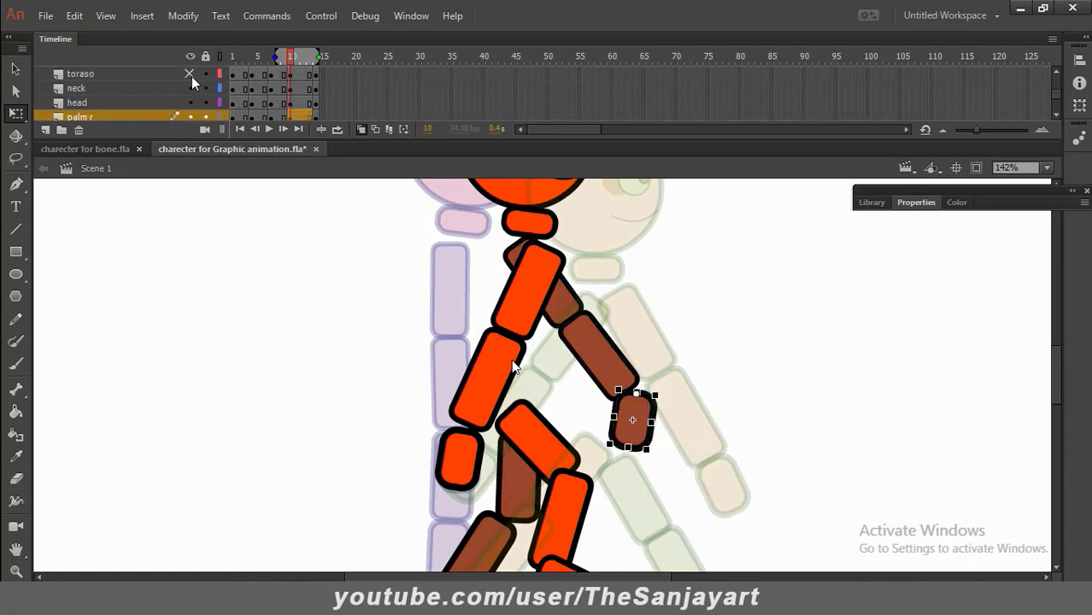
left_click(189, 74)
scroll(193, 81, "up", 1)
left_click(292, 288)
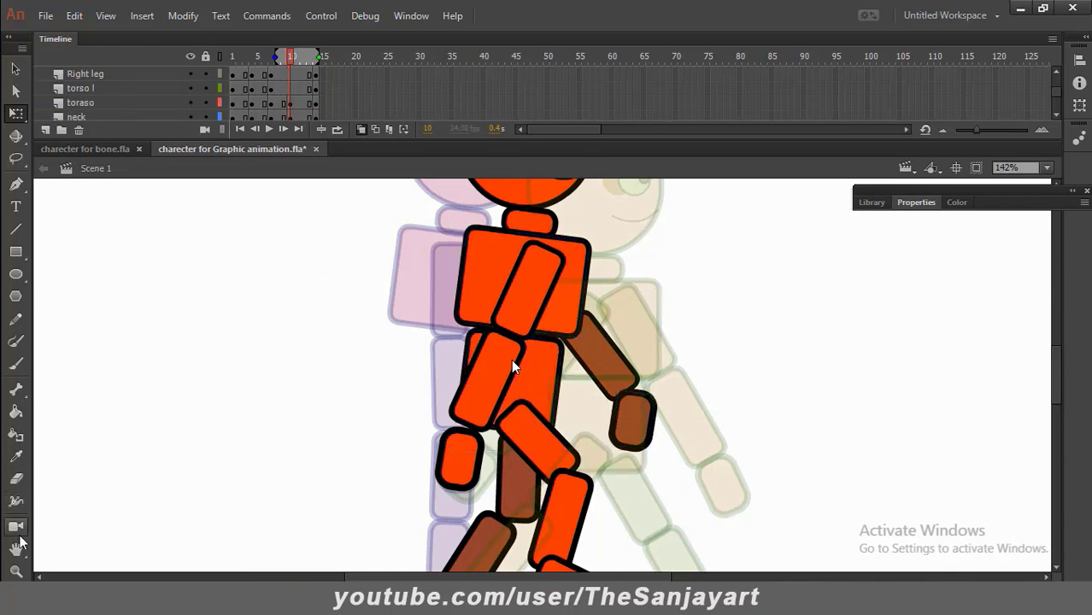
double_click(16, 547)
Rotate the left thigh slightly backward about the hip so it meets the lower leg
key("v")
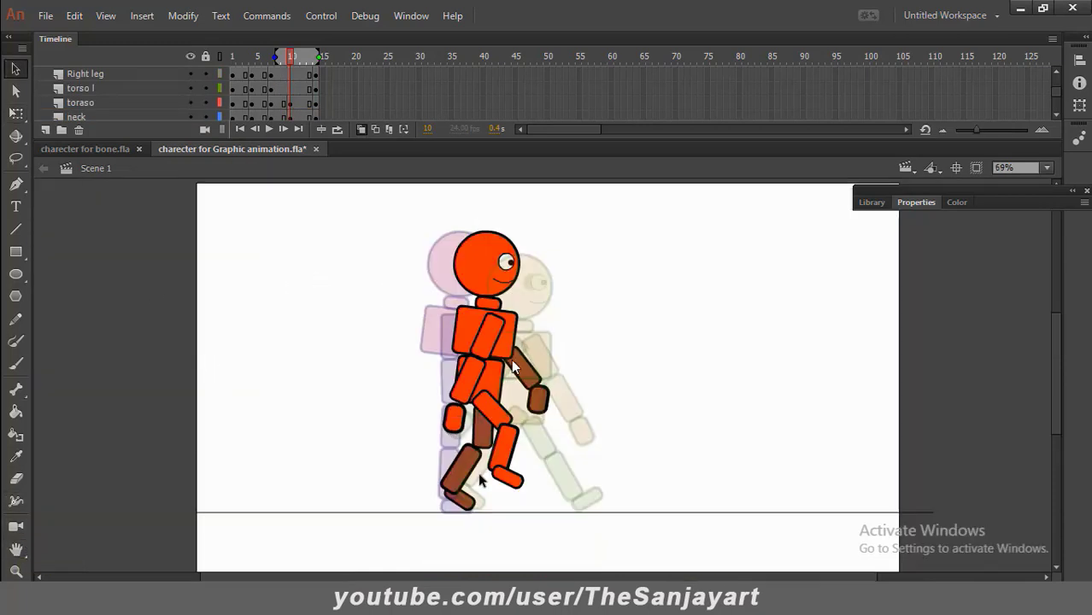
left_click(485, 448)
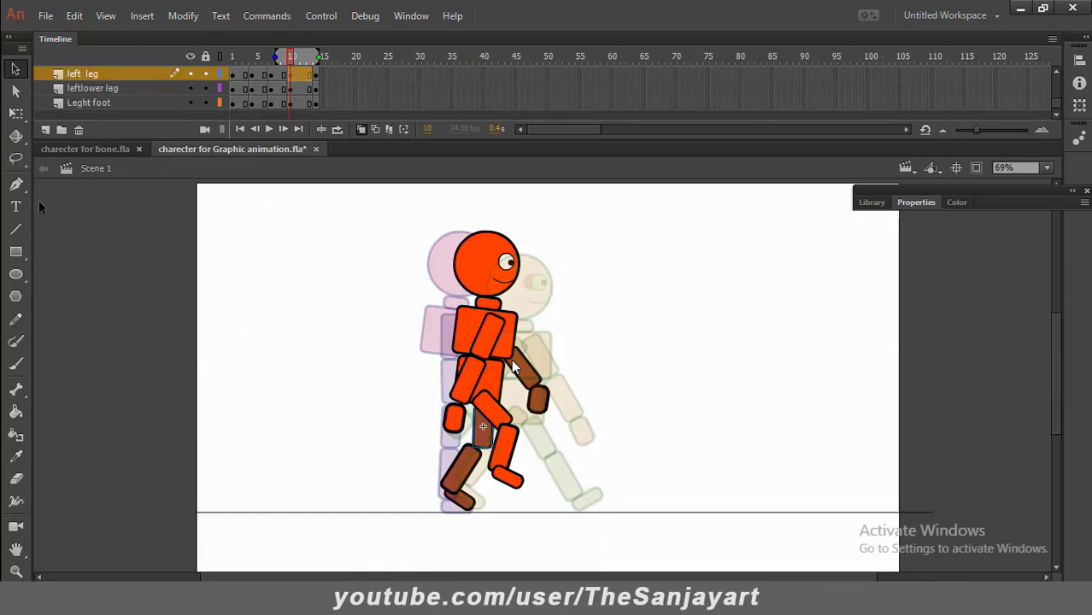
key("q")
left_click_drag(504, 465, 502, 491)
left_click(686, 425)
Nudge the head, neck, torso and adjoining arm segments slightly forward
left_click_drag(406, 215, 545, 377)
key("Right")
key("Right")
key("Right")
key("Right")
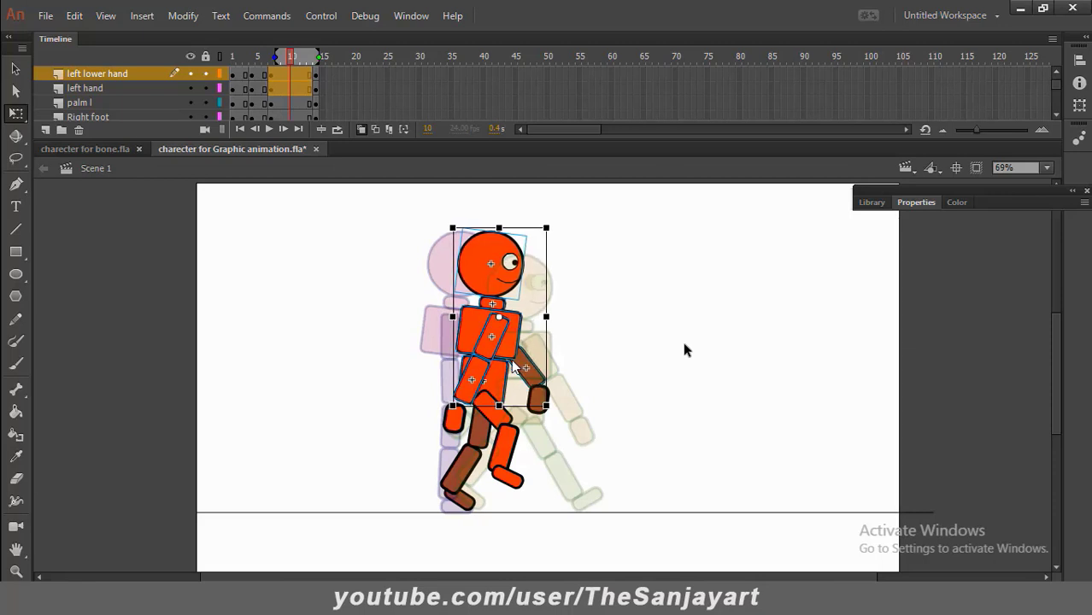
left_click(685, 346)
Insert a keyframe at frame 10 on the layers from left lower hand down to torso l
scroll(312, 102, "up", 1)
scroll(299, 107, "down", 4)
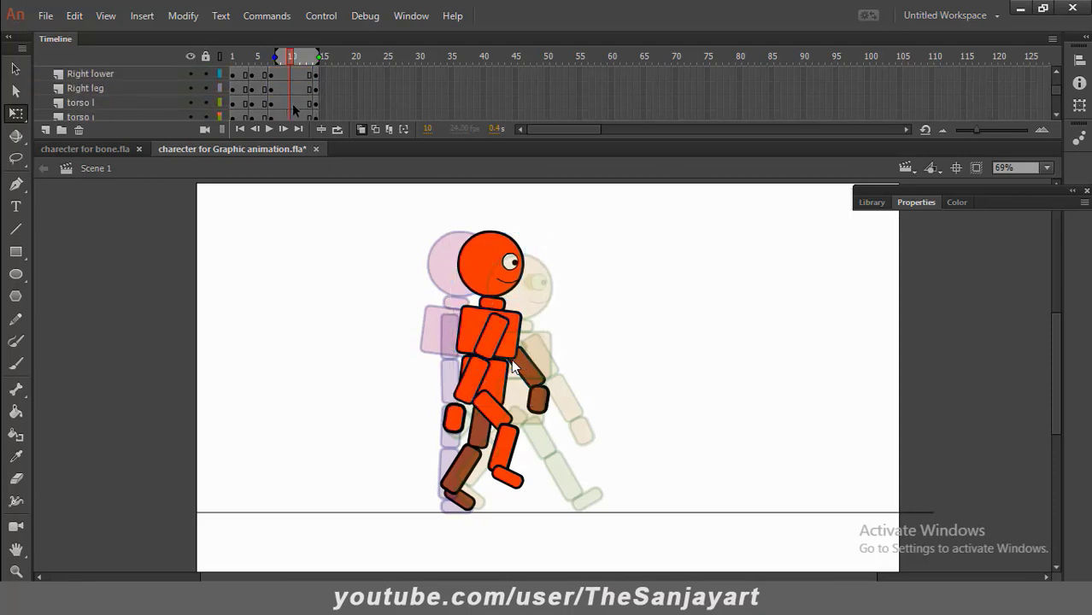
scroll(293, 107, "up", 4)
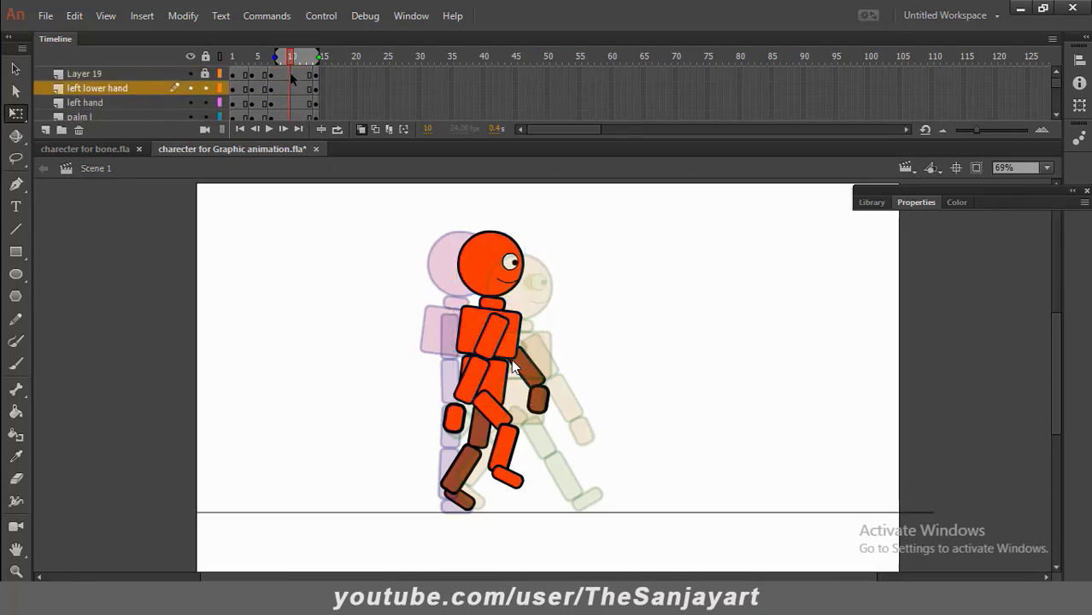
mouse_move(291, 72)
left_mouse_down()
mouse_move(293, 127)
mouse_move(293, 76)
left_mouse_up()
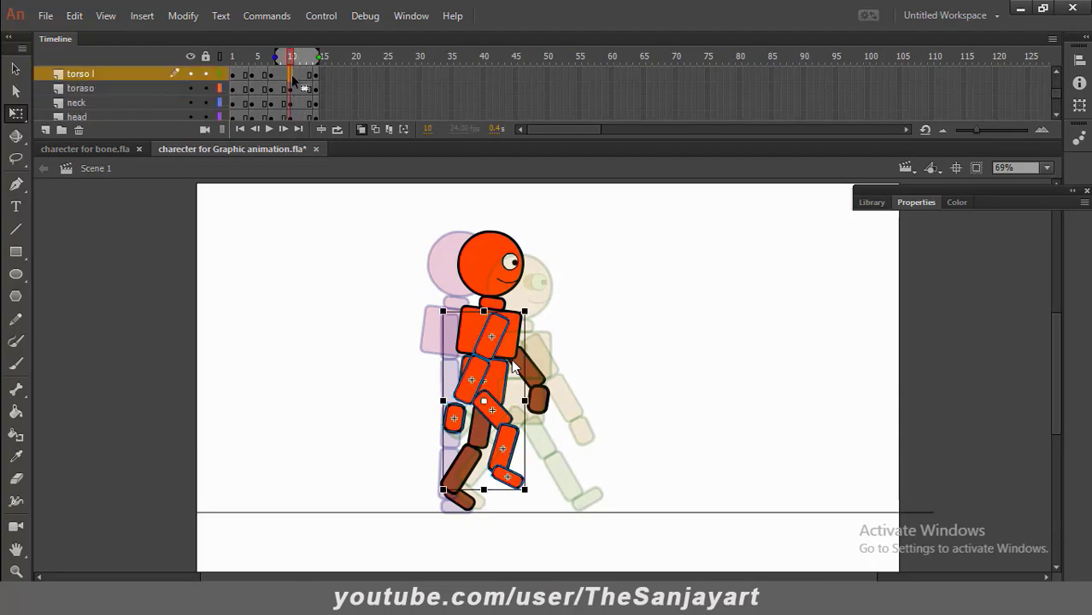
right_click(293, 75)
left_click(357, 202)
left_click(357, 202)
Turn off onion skinning, scrub back through the animation, and compare the poses at frames 7 and 10
left_click(361, 130)
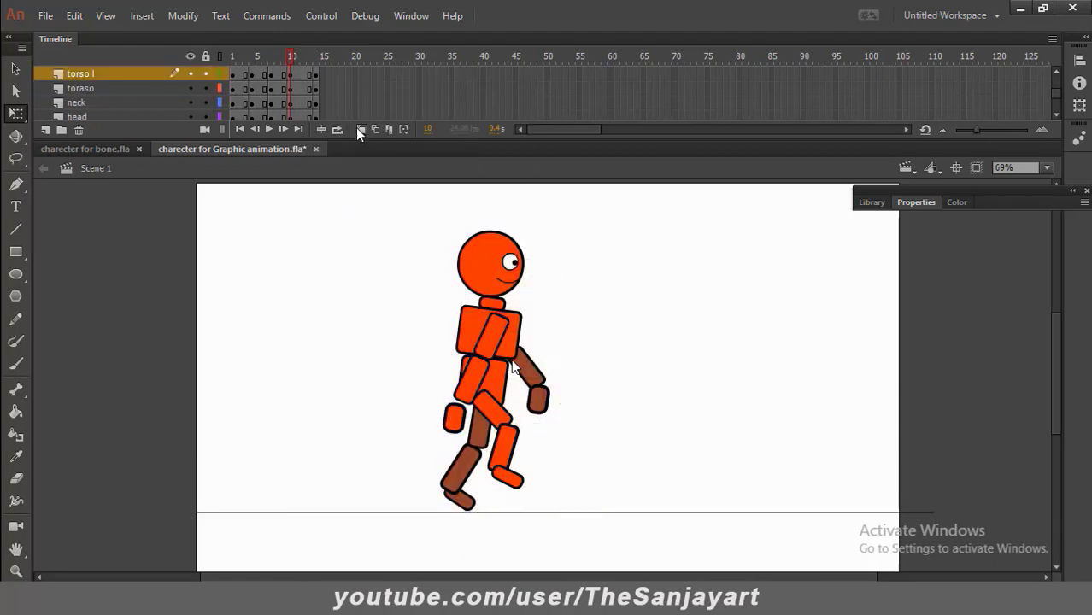
left_click_drag(291, 57, 233, 58)
left_click(273, 75)
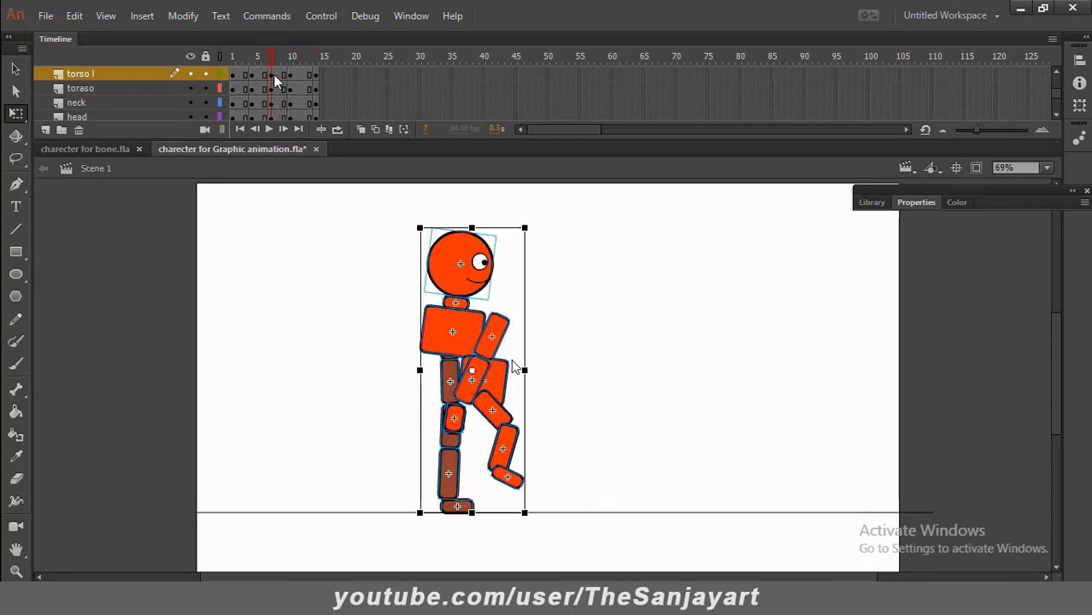
left_click(291, 81)
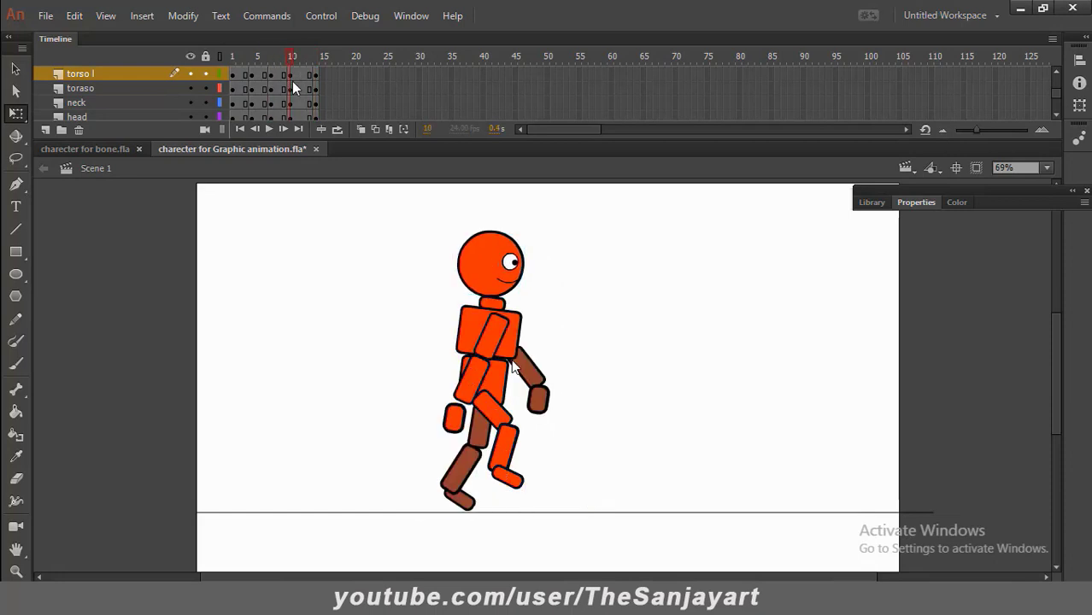
Go to frame 7 and enlarge the timeline so that all body-part layers are shown above the whole character
left_click(268, 81)
left_click(537, 376)
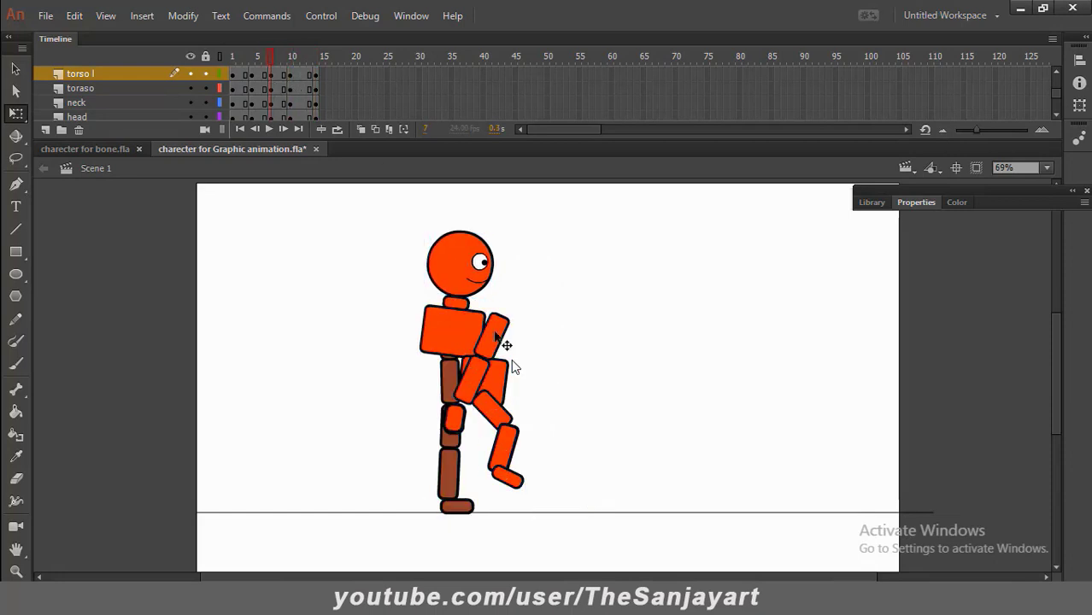
left_click(504, 342)
scroll(147, 104, "up", 4)
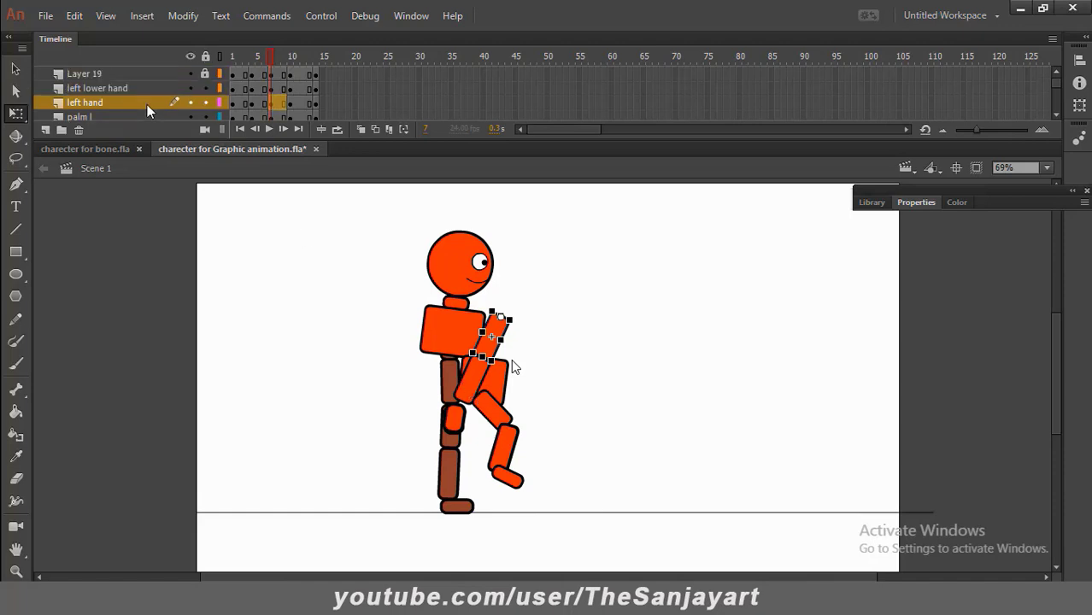
scroll(147, 104, "down", 2)
key("z")
left_click(583, 390, "alt")
left_click_drag(624, 382, 578, 345)
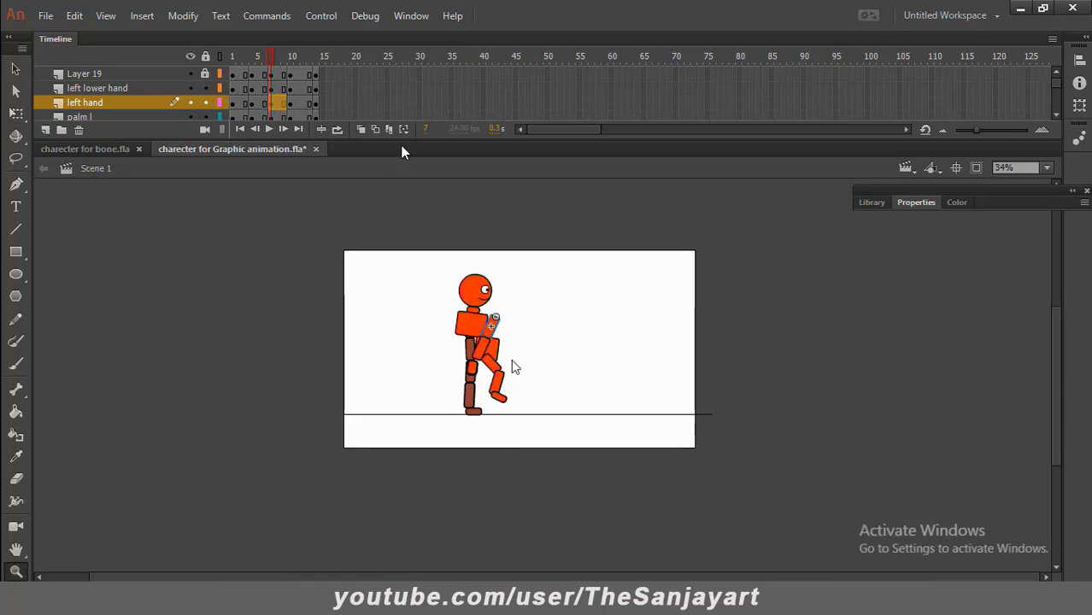
left_click_drag(403, 140, 390, 336)
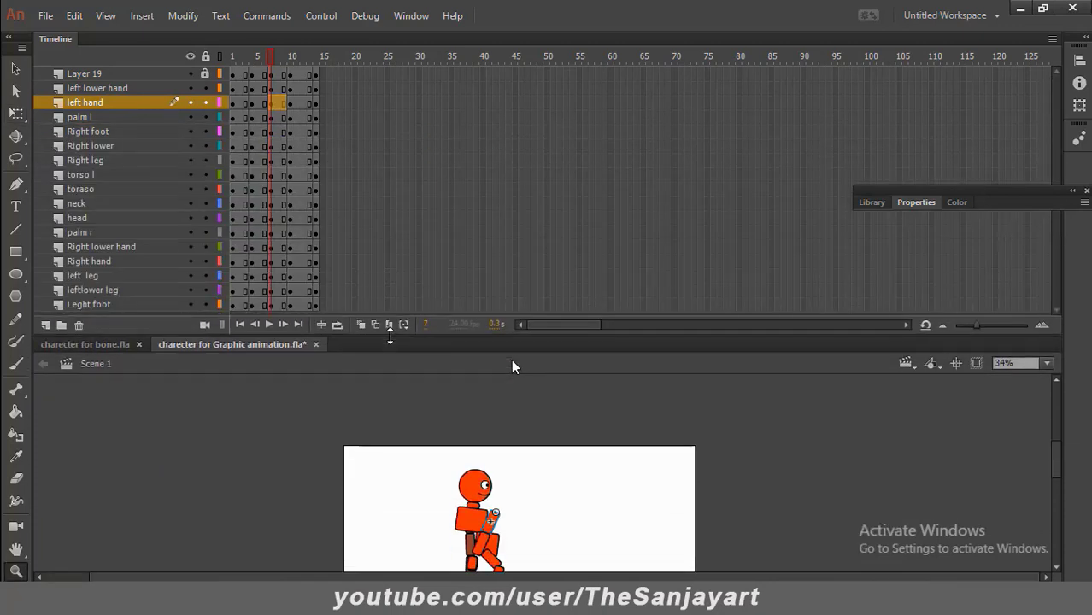
scroll(513, 366, "down", 2)
mouse_move(271, 60)
left_mouse_down()
mouse_move(258, 55)
mouse_move(270, 59)
left_mouse_up()
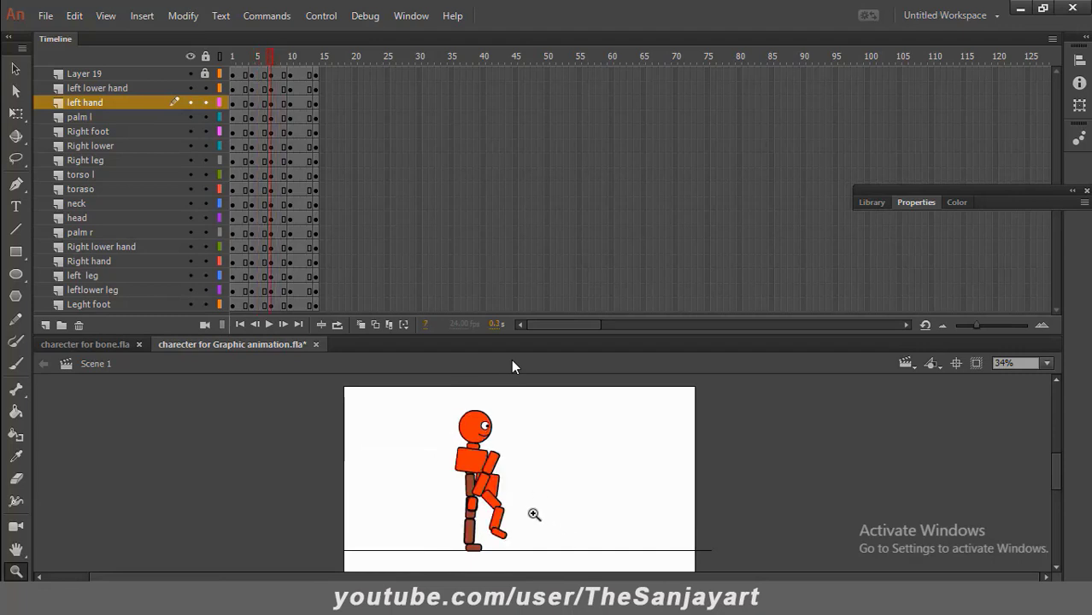
Rotate the right thigh, lower leg and foot together backward on frame 7 so the leg passes behind the supporting leg
key("v")
left_click(493, 504)
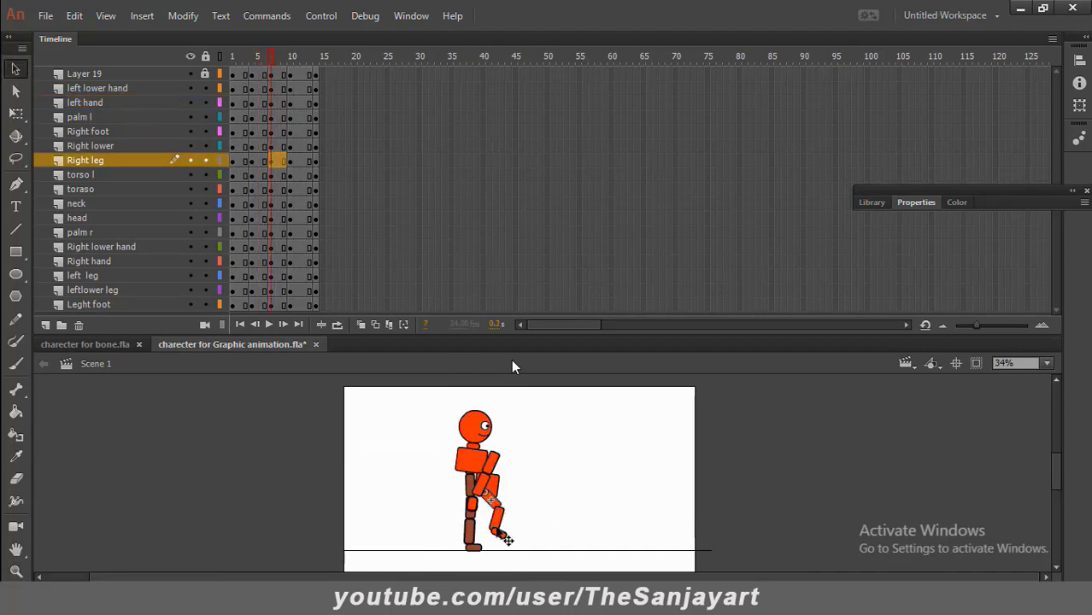
left_click(498, 536, "shift")
left_click(501, 536, "shift")
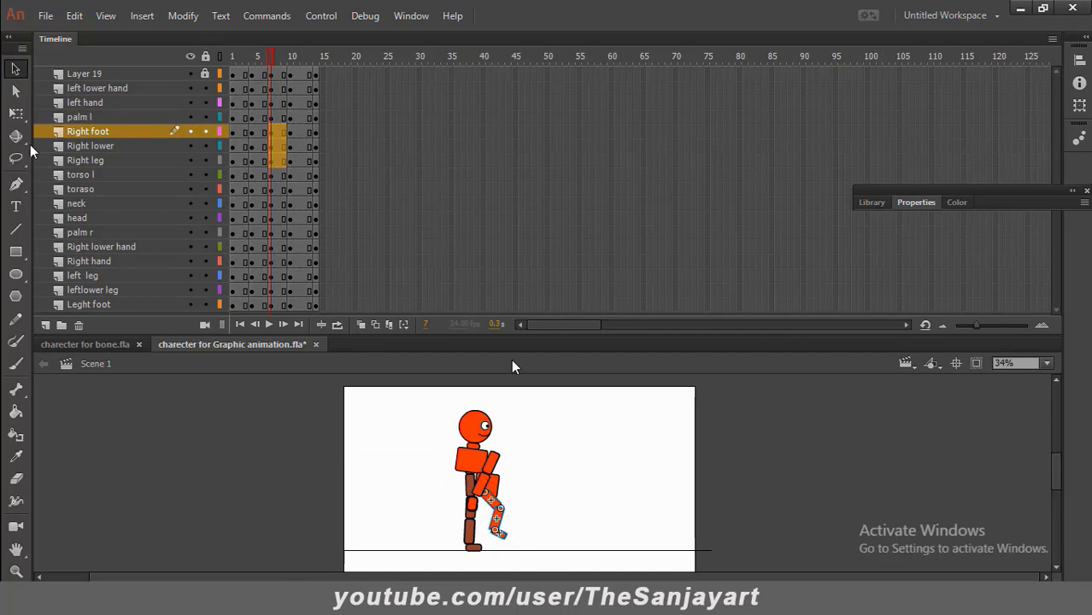
left_click(15, 113)
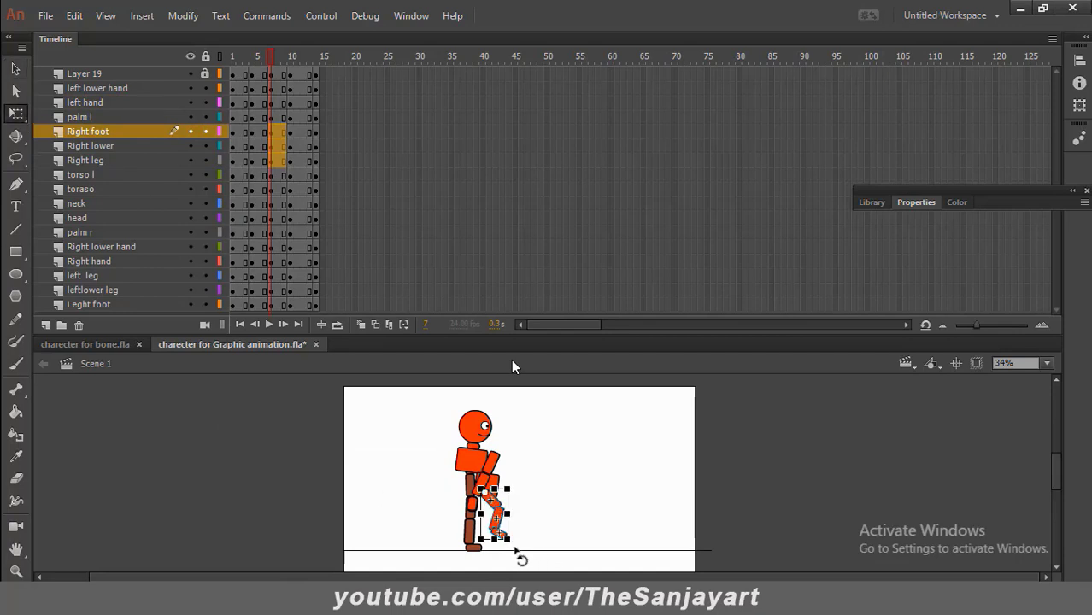
left_click_drag(515, 549, 469, 556)
left_click(567, 473)
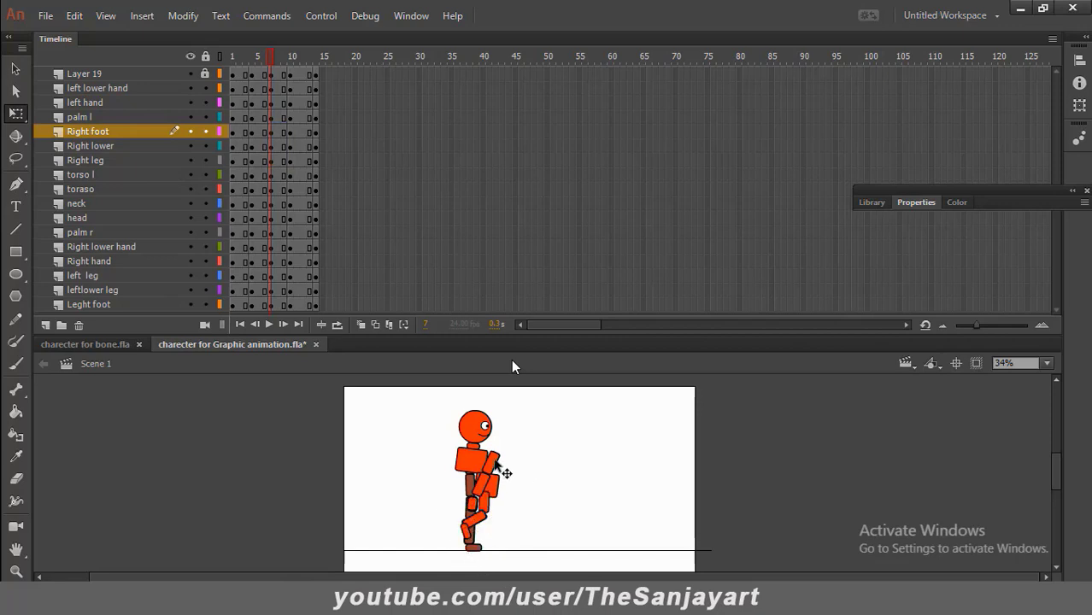
Move the whole left arm back onto the upper torso and rotate it about the shoulder so it hangs straight down
left_click(490, 462)
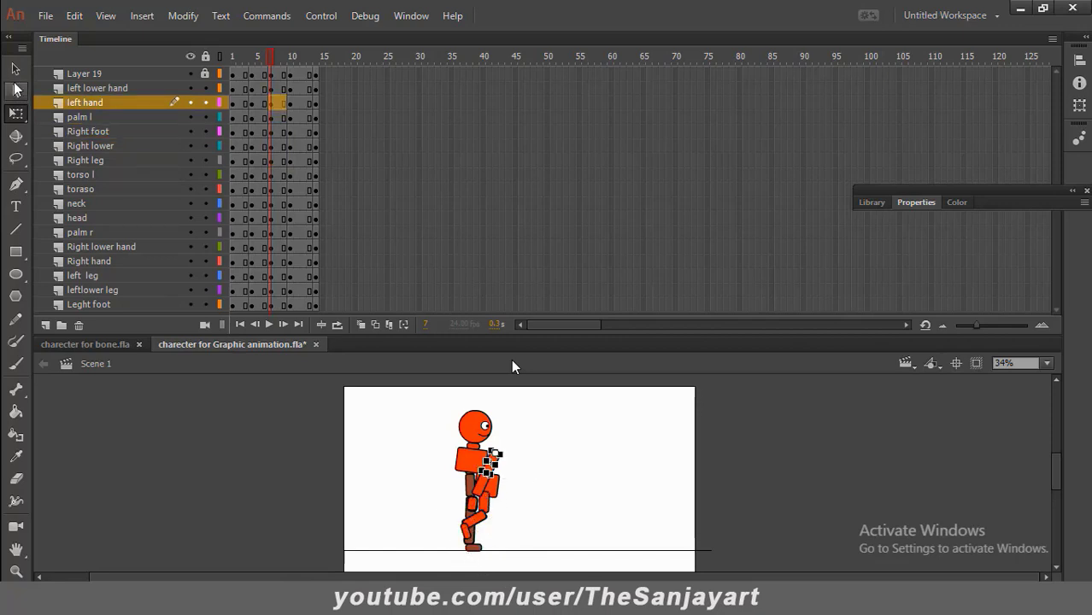
left_click(15, 69)
left_click(482, 486, "shift")
left_click(474, 504, "shift")
left_click_drag(498, 480, 472, 476)
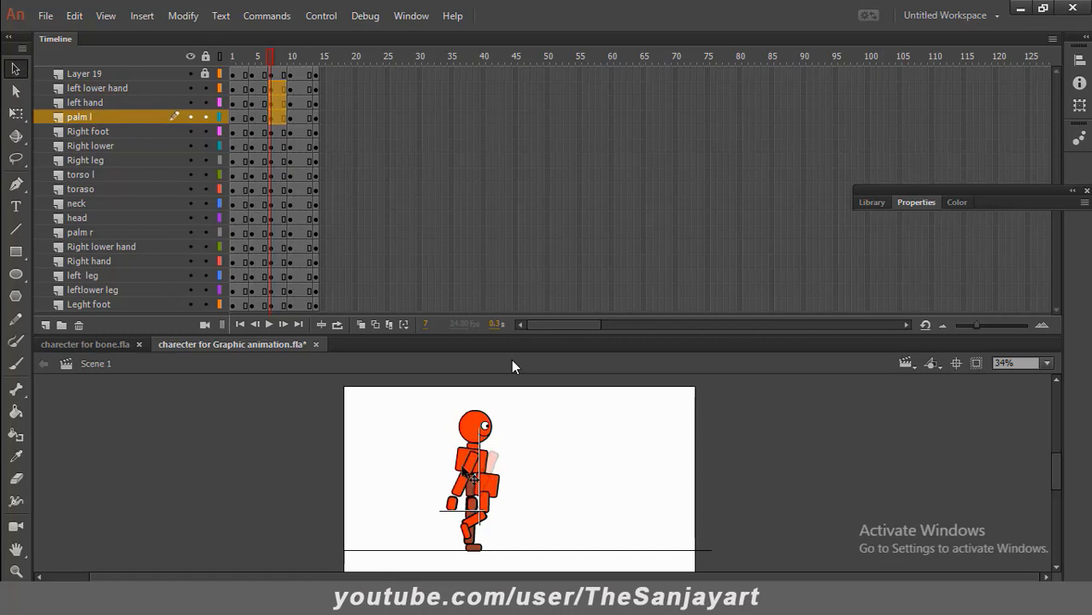
key("q")
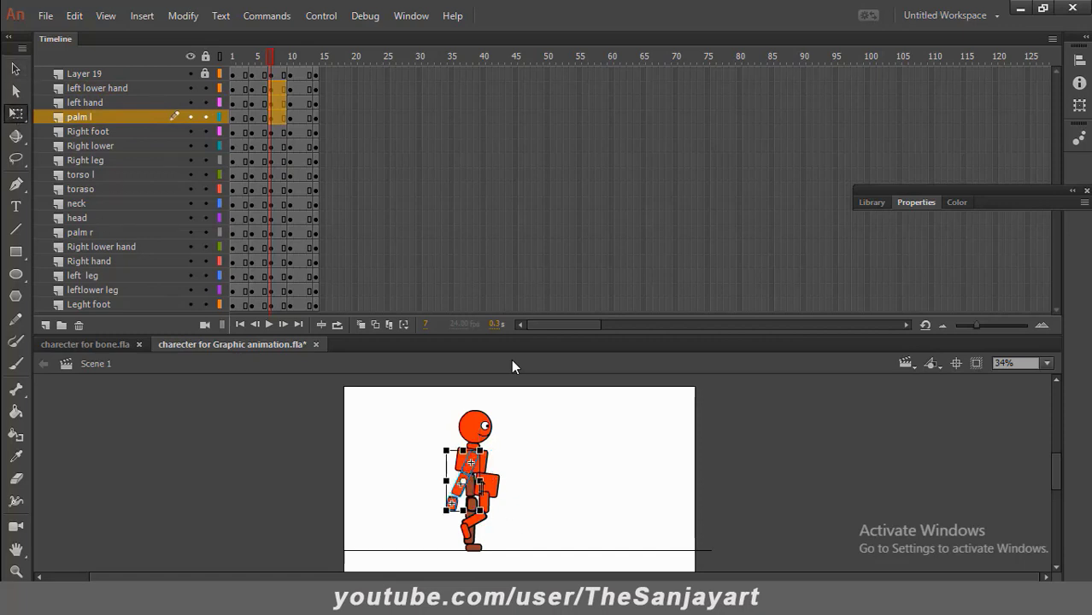
left_click_drag(475, 451, 476, 452)
left_click_drag(441, 516, 471, 562)
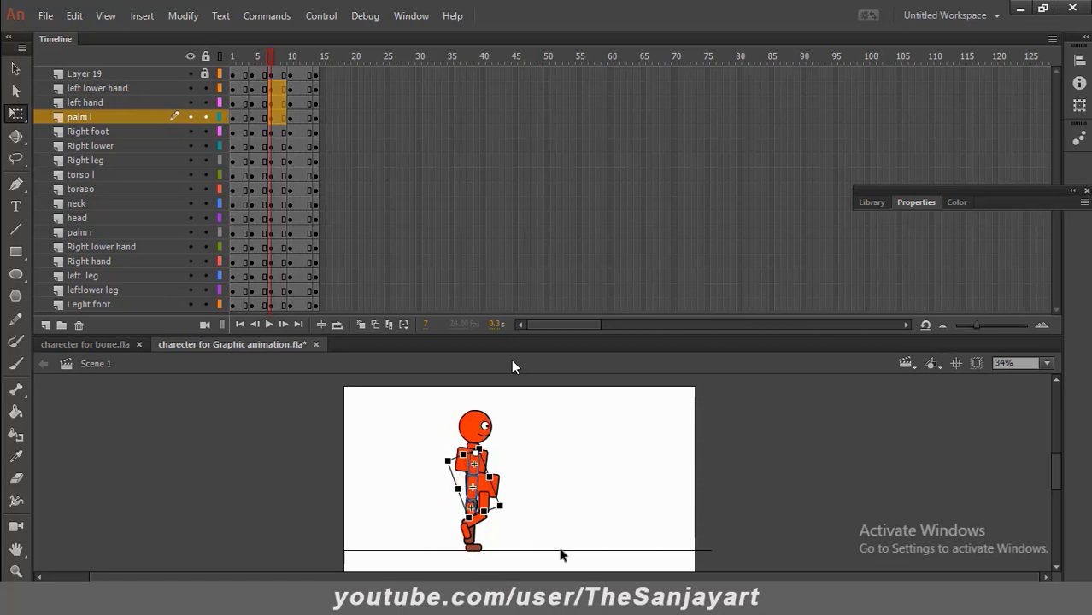
Move the lower torso segment back so it sits directly beneath the upper torso on frame 7
scroll(560, 553, "up", 3)
key("v")
left_click(554, 474)
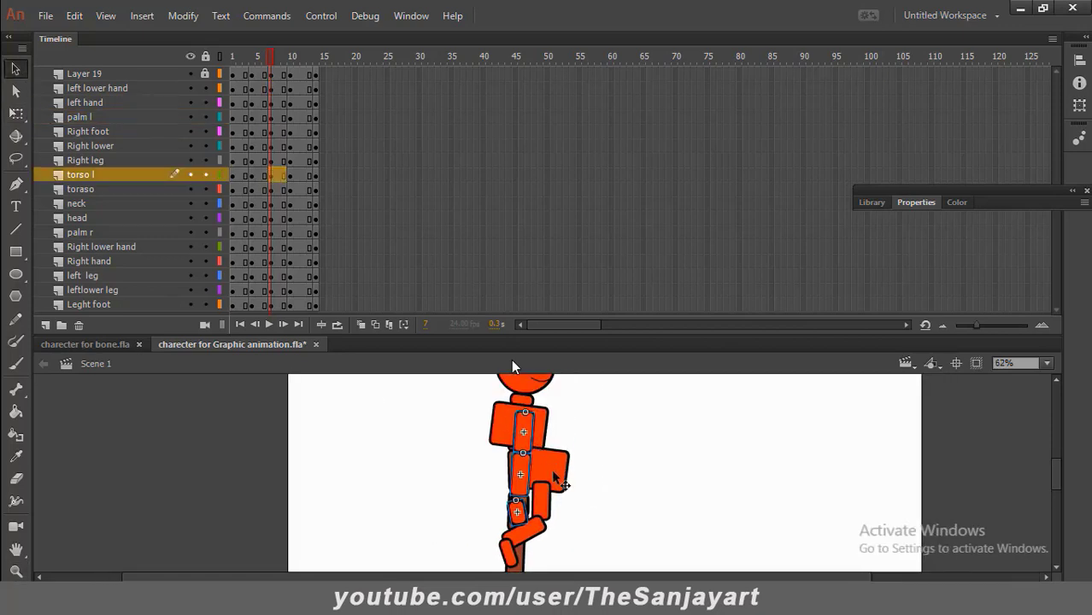
left_click_drag(555, 471, 524, 470)
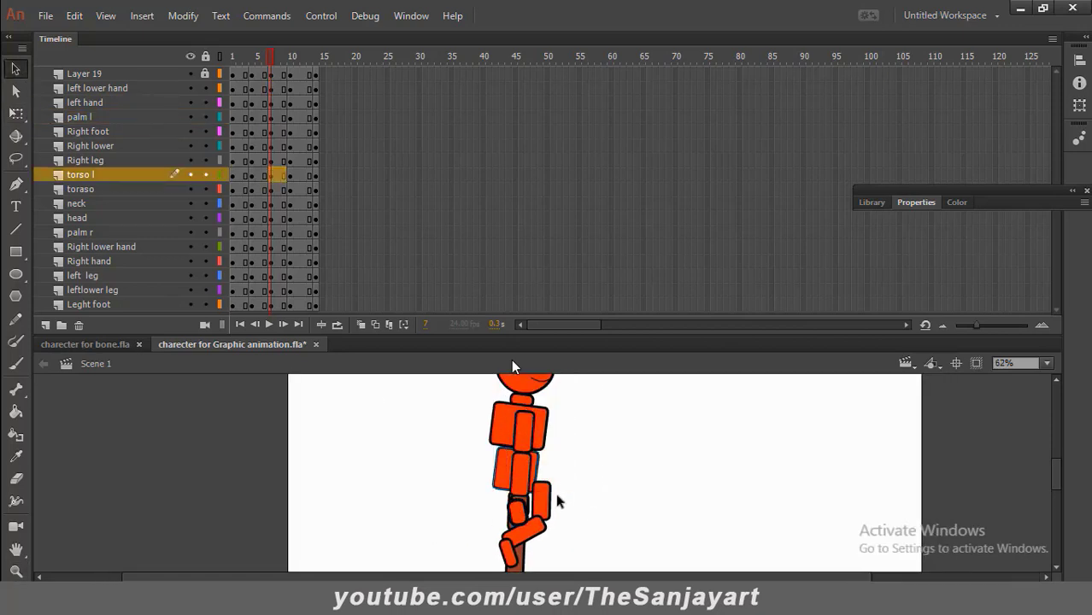
left_click_drag(472, 401, 526, 486)
left_click(655, 471)
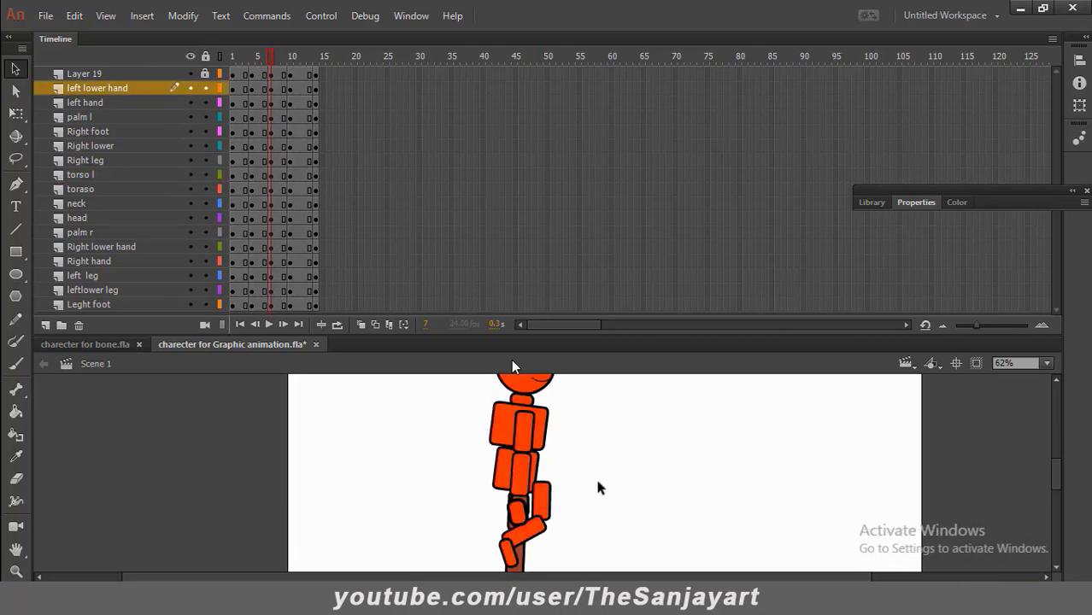
Temporarily hide the toraso and torso l layers to inspect how the arms line up, and show them again
left_click(496, 425)
left_click(190, 189)
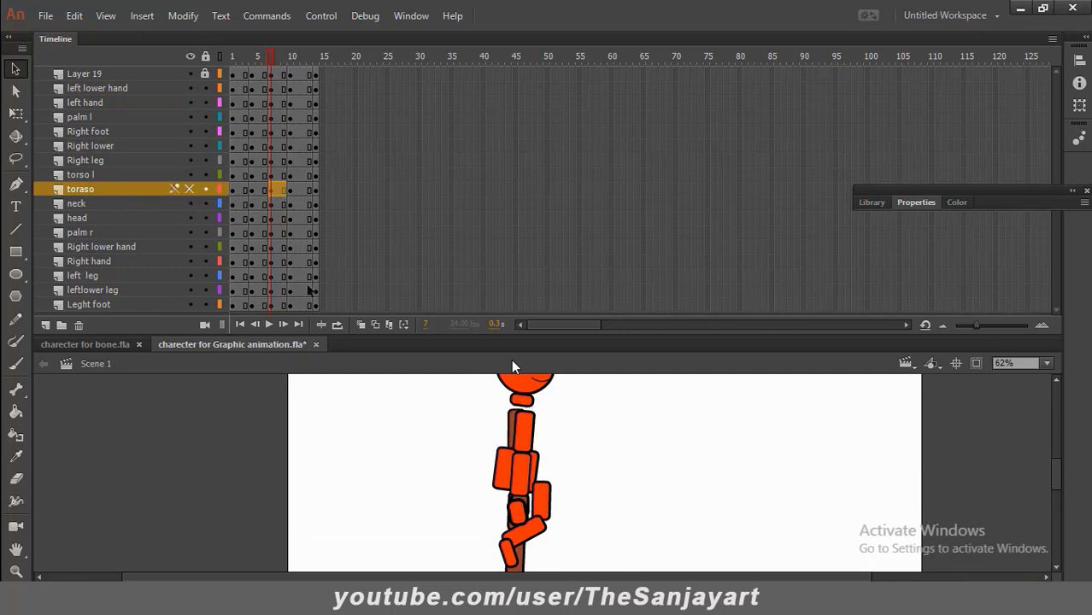
left_click(500, 470)
left_click(190, 174)
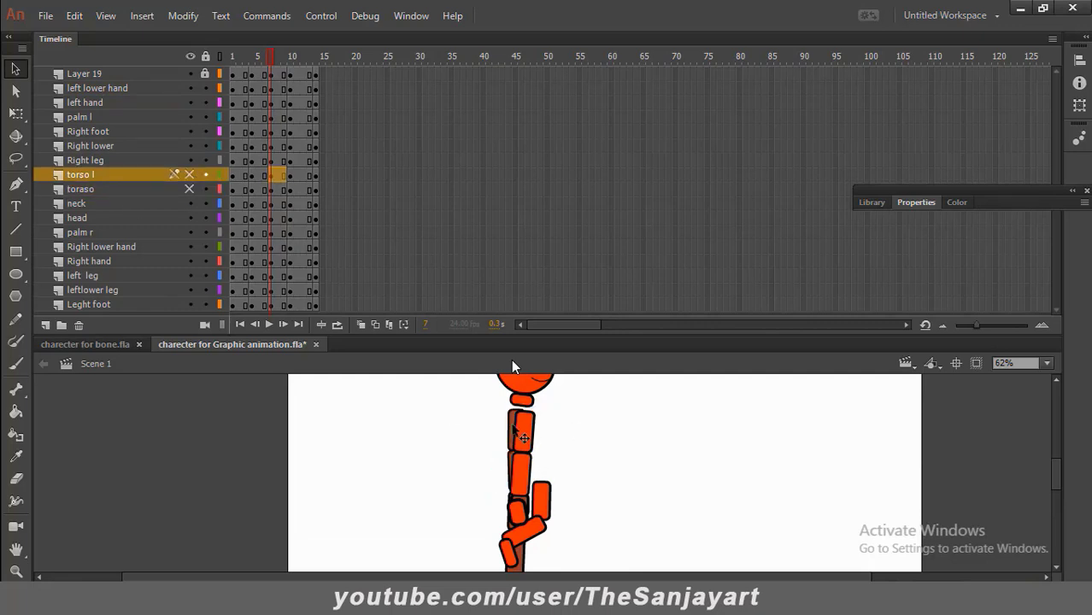
scroll(579, 483, "down", 2)
left_click(190, 189)
left_click(190, 174)
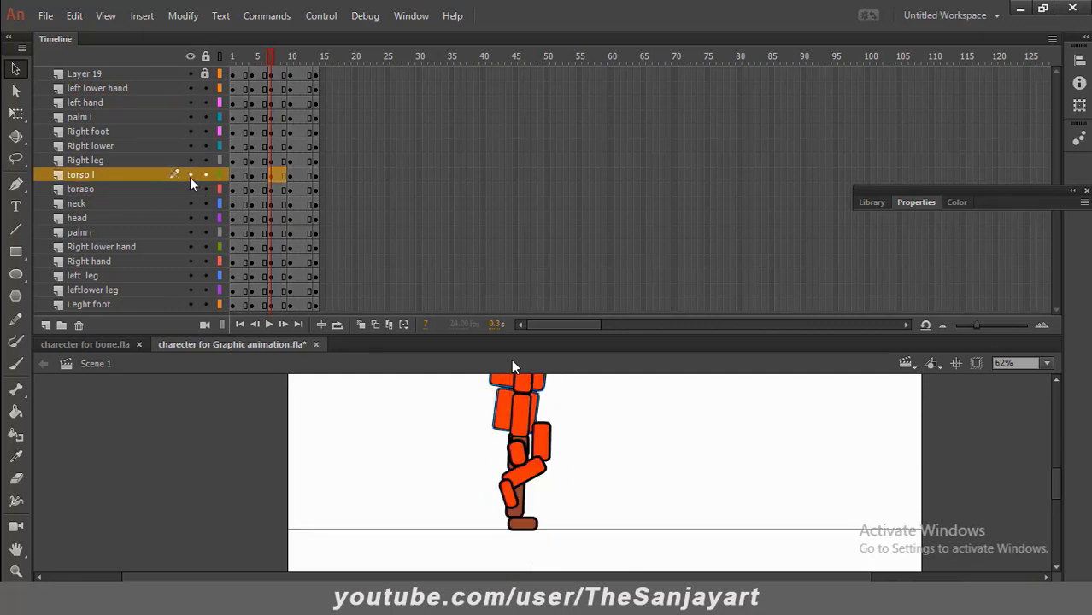
Select the right thigh, lower leg and foot, rotate them slightly, and move the leg back under the hip
left_click(539, 437)
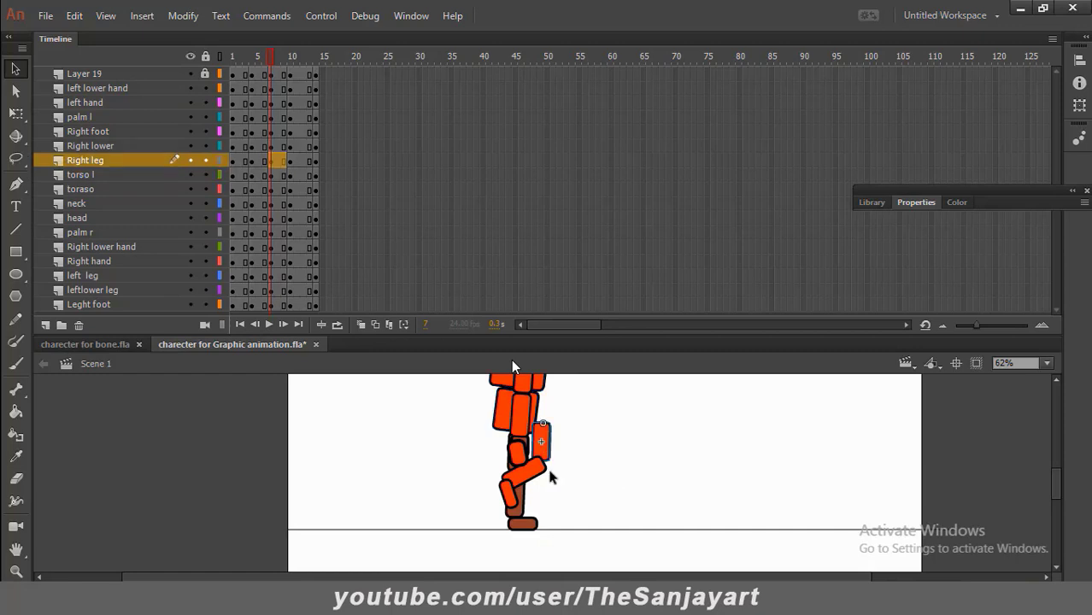
left_click(525, 476, "shift")
left_click(507, 491, "shift")
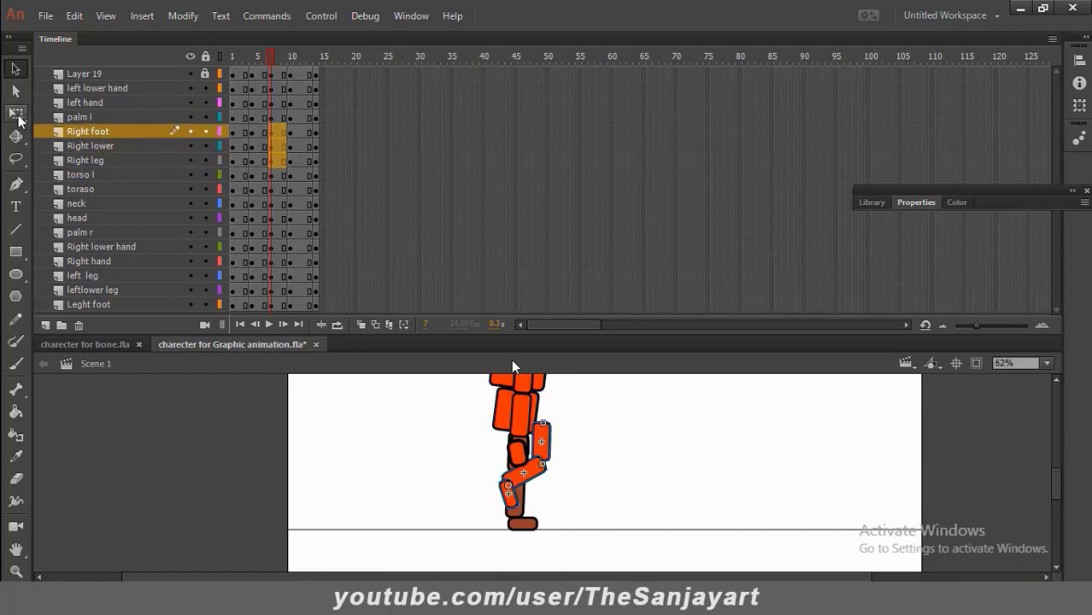
left_click(18, 115)
left_click_drag(524, 465, 539, 433)
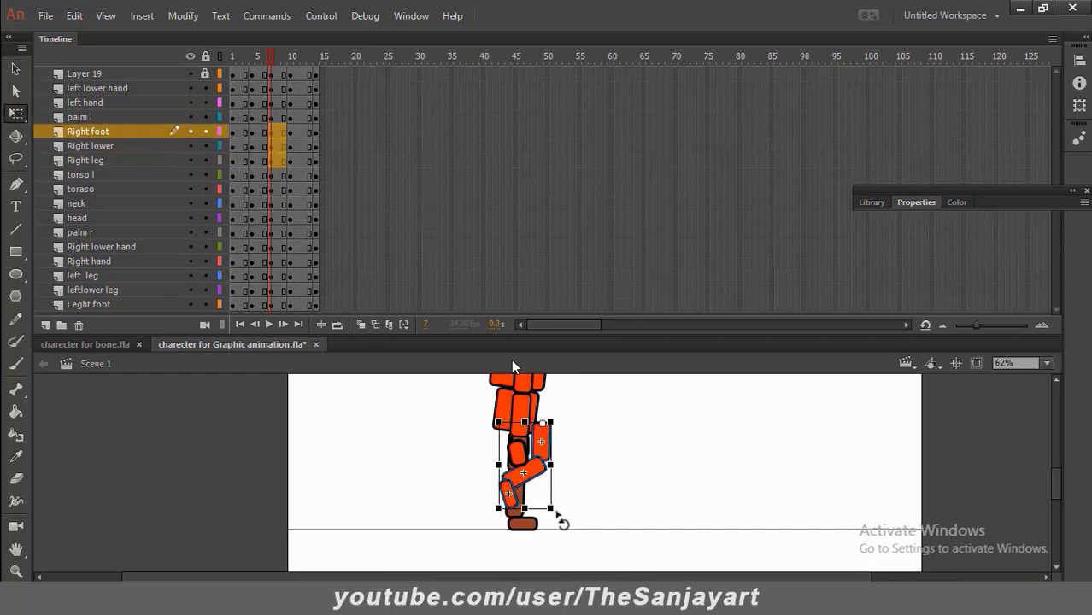
left_click_drag(560, 516, 575, 506)
left_click_drag(552, 463, 528, 466)
Undo the last leg rotation, place the right leg's pivot at the hip, and swing the whole leg backward
left_click_drag(540, 523, 568, 513)
key("ctrl+z")
left_click_drag(513, 470, 516, 433)
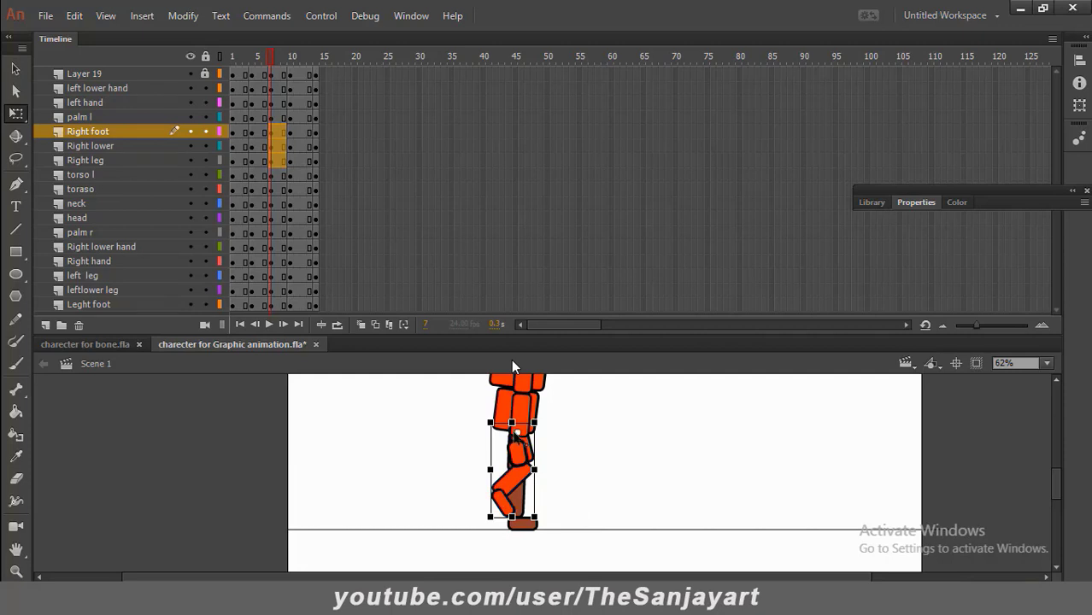
left_click_drag(549, 527, 503, 518)
left_click(620, 465)
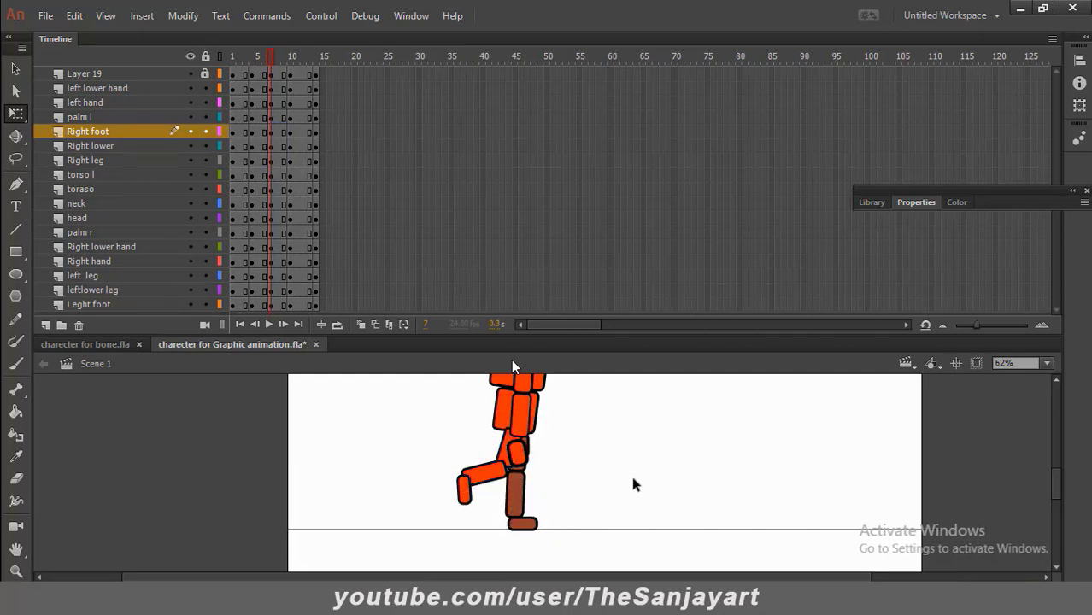
Review the full frame 7 pose against the neighbouring frames and play the animation
scroll(626, 474, "up", 3)
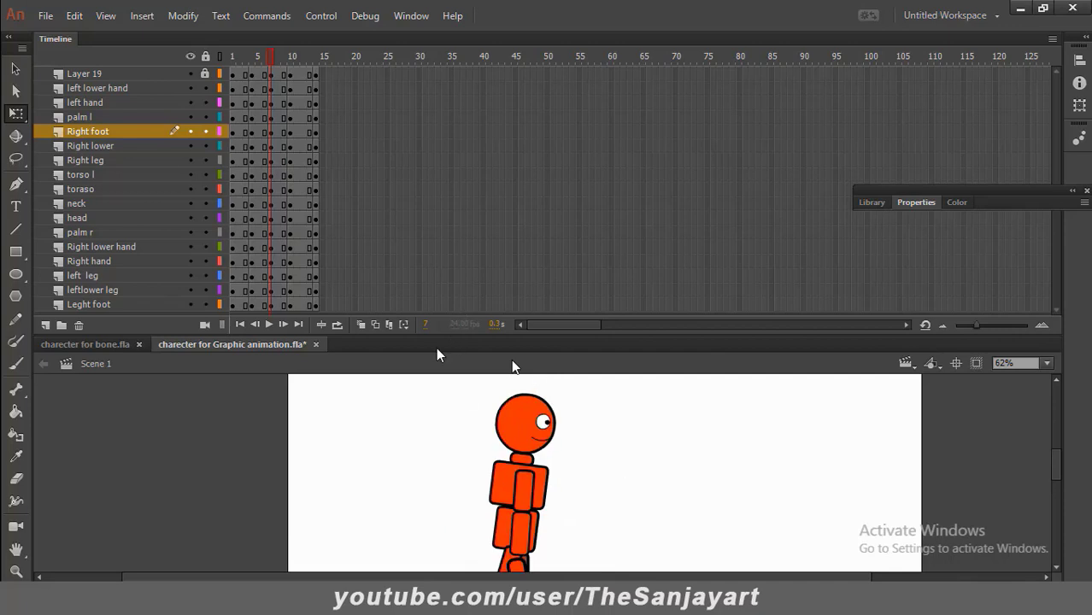
scroll(532, 477, "down", 3)
left_click_drag(273, 57, 272, 113)
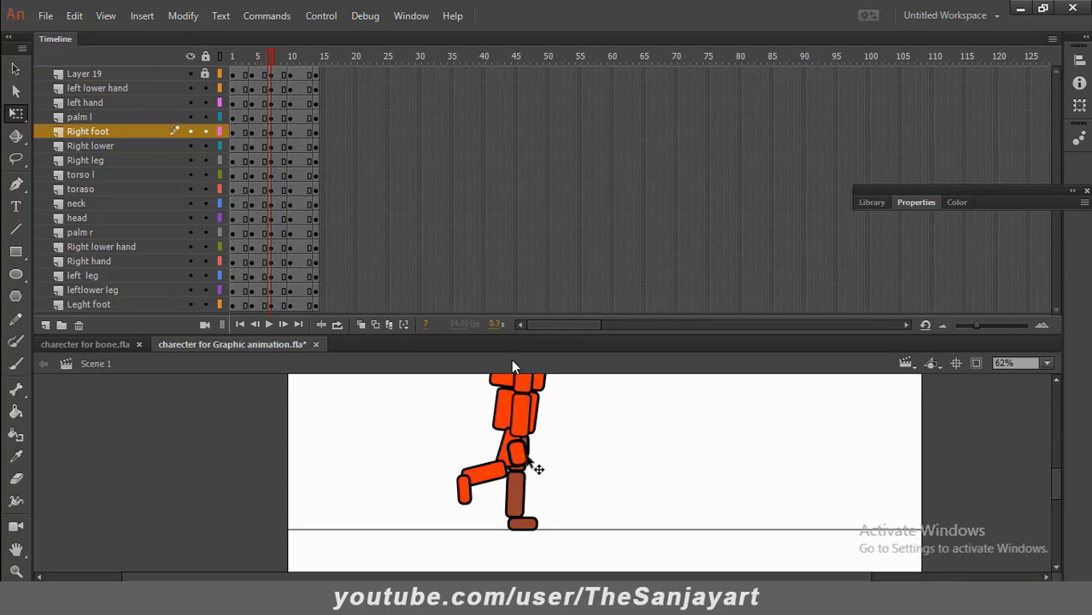
key("Return")
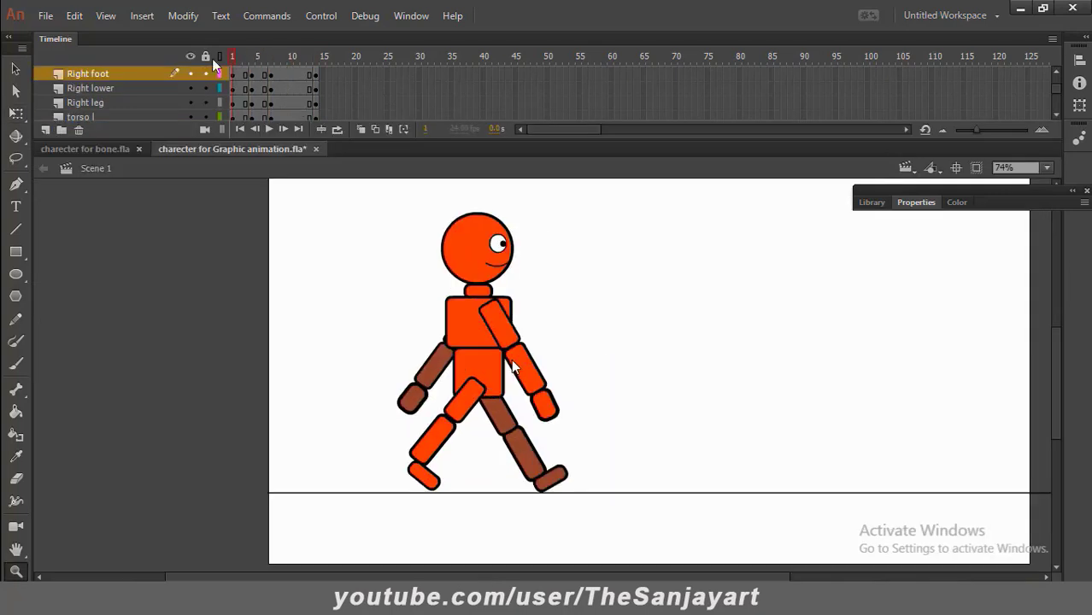
Zoom in on the left leg at frame 5 and examine the pivot points of its thigh and lower leg
left_click(258, 57)
left_click(551, 453)
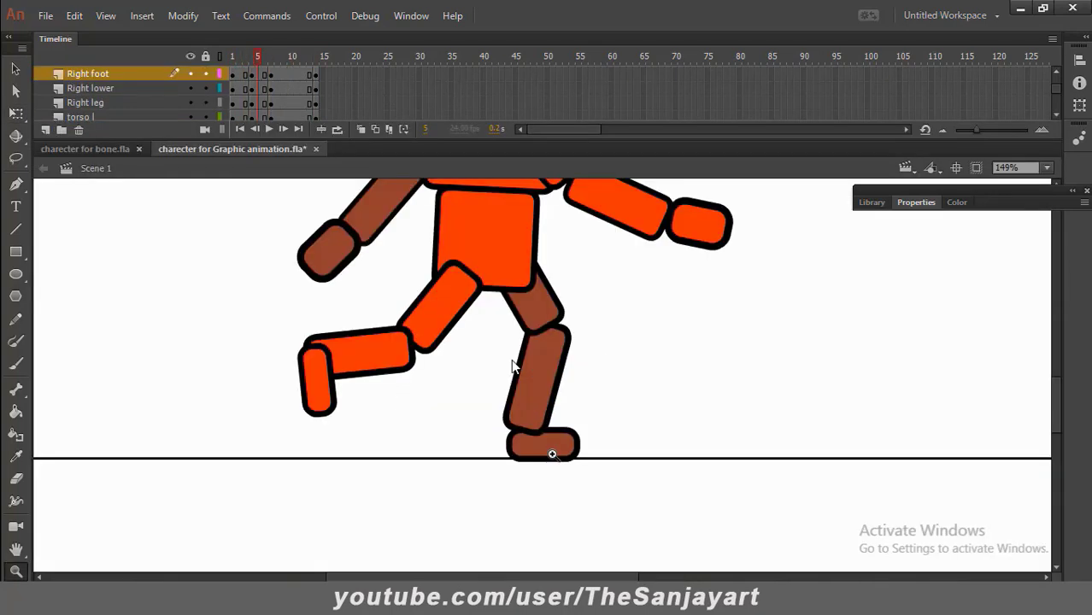
left_click(16, 69)
left_click(541, 386)
left_click(535, 306)
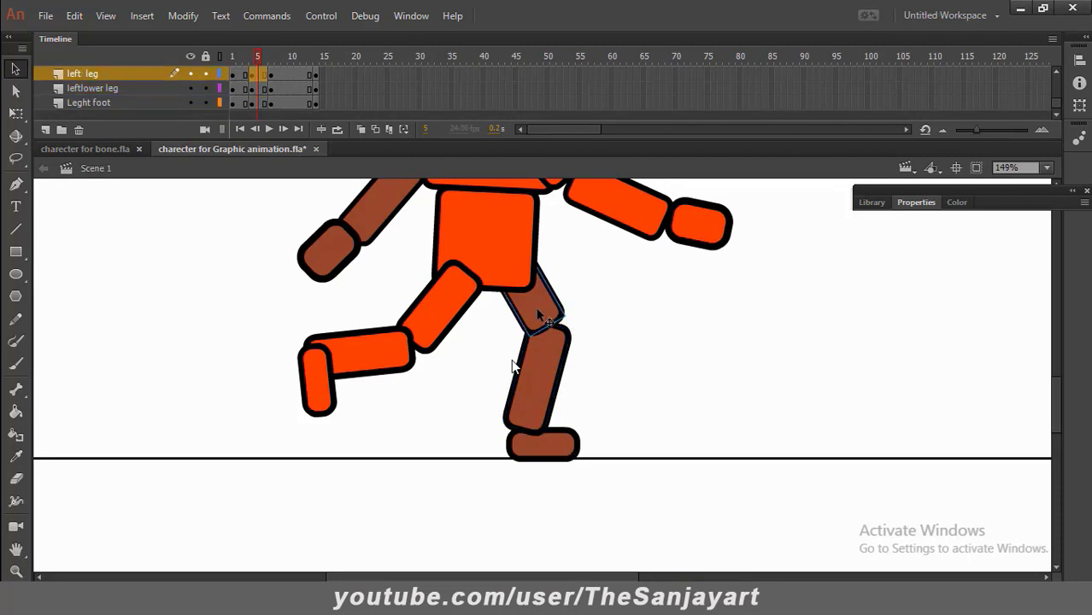
scroll(630, 353, "up", 3)
left_click(258, 58)
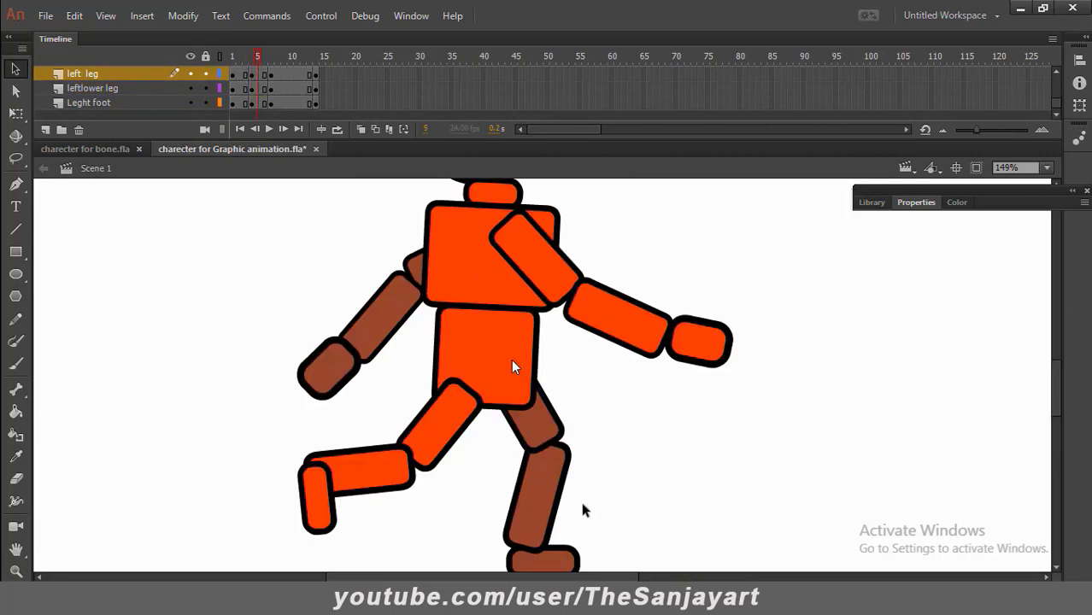
left_click(551, 489)
left_click(538, 424)
scroll(592, 481, "down", 3)
left_click(542, 442)
left_click(530, 376)
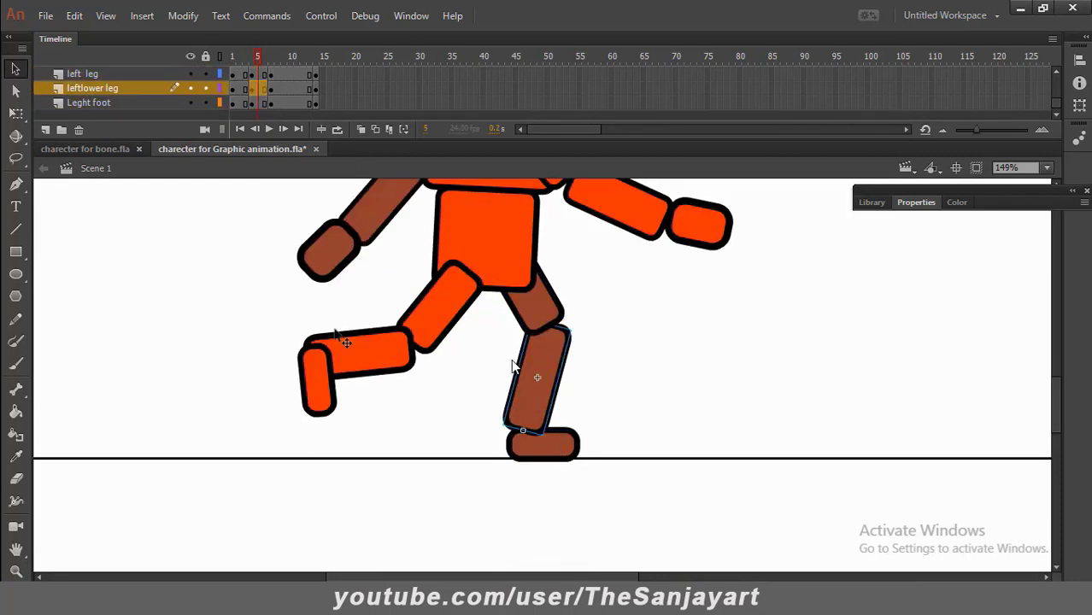
key("q")
left_click(547, 310)
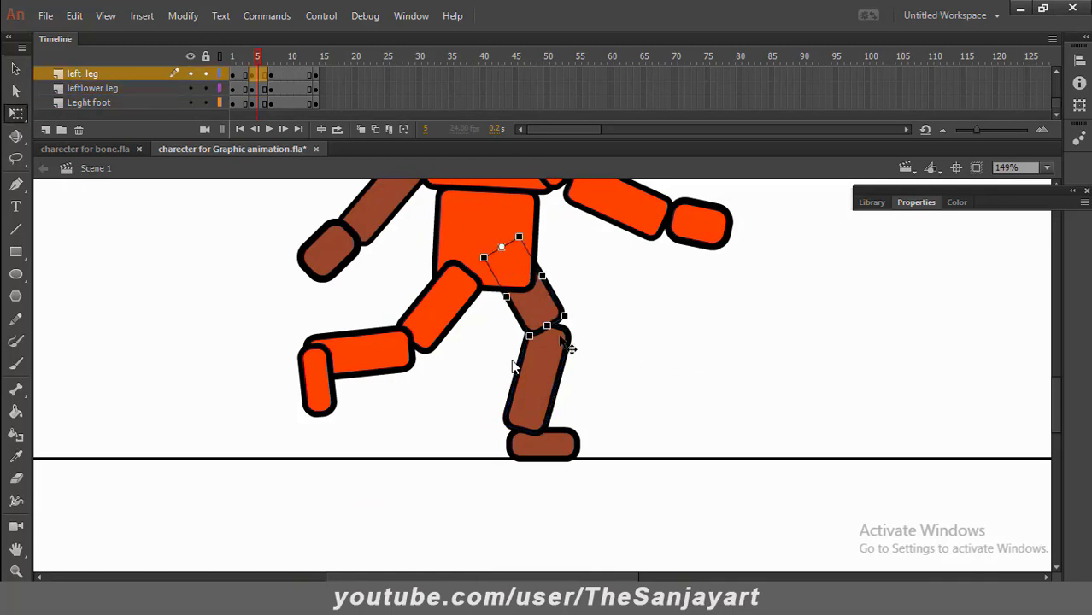
Compare the left lower leg's pivot with frame 1 and move it from the ankle to the knee on frame 4
left_click(258, 56)
left_click(232, 56)
left_click(492, 376)
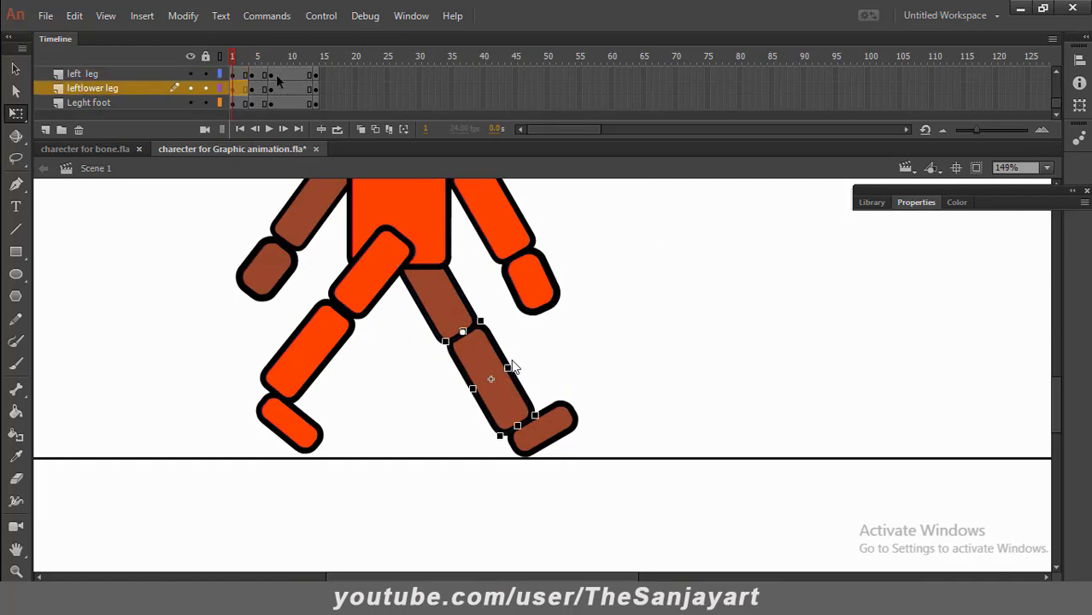
left_click(251, 57)
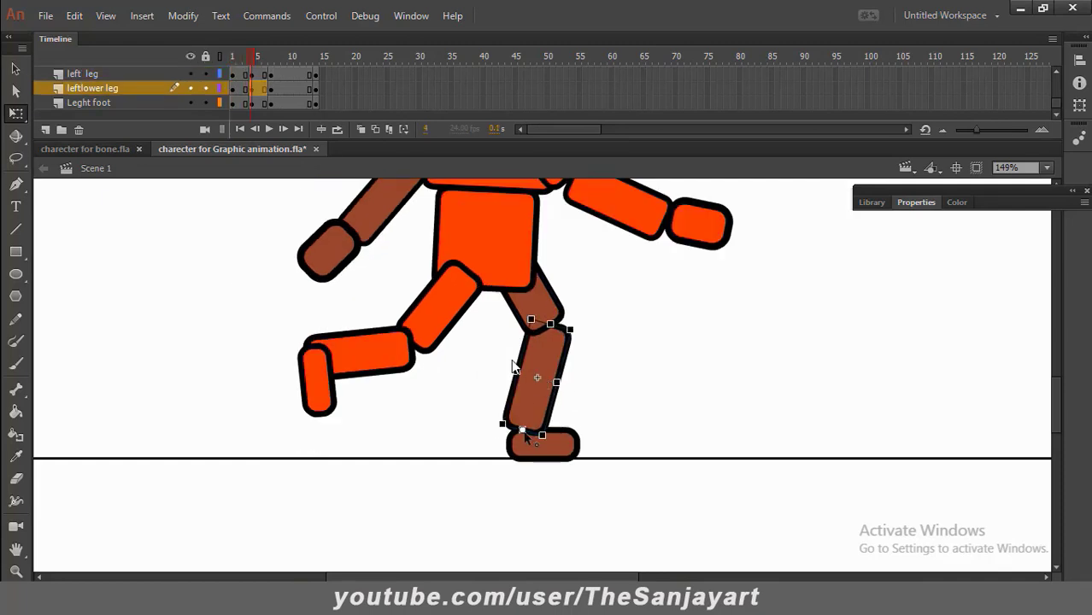
left_click_drag(522, 431, 551, 327)
left_click(232, 56)
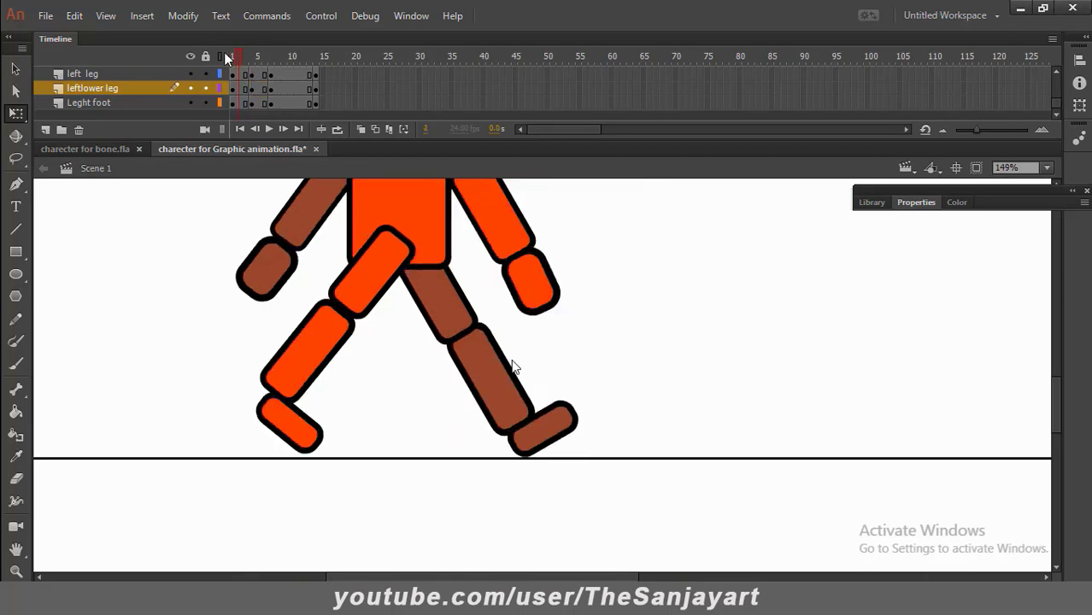
Scrub the timeline from frame 1 to frame 10 and turn on onion skinning
double_click(15, 549)
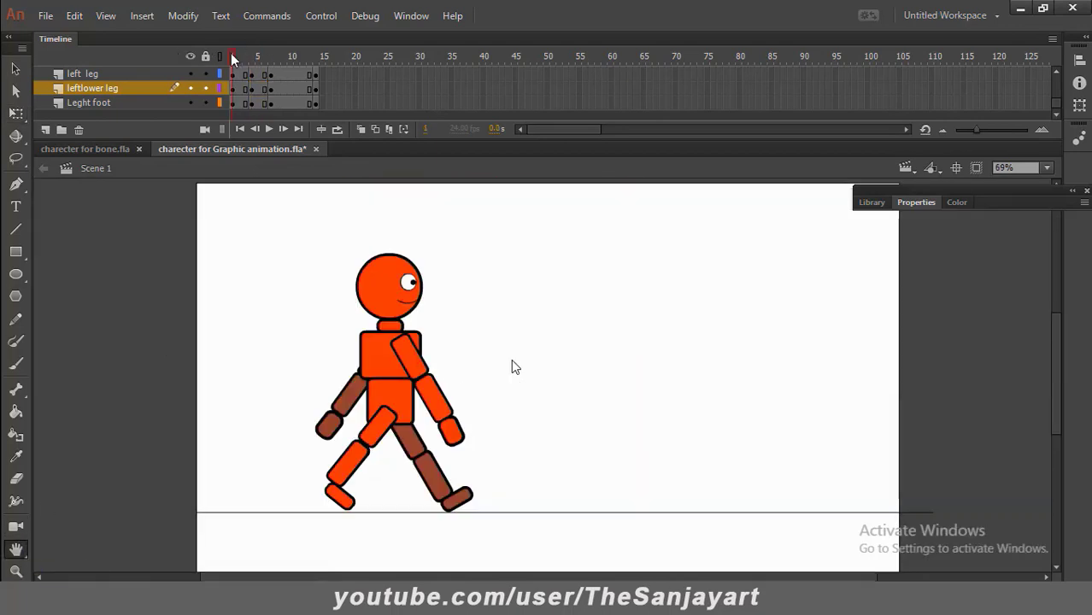
left_click_drag(231, 57, 246, 180)
scroll(239, 75, "up", 5)
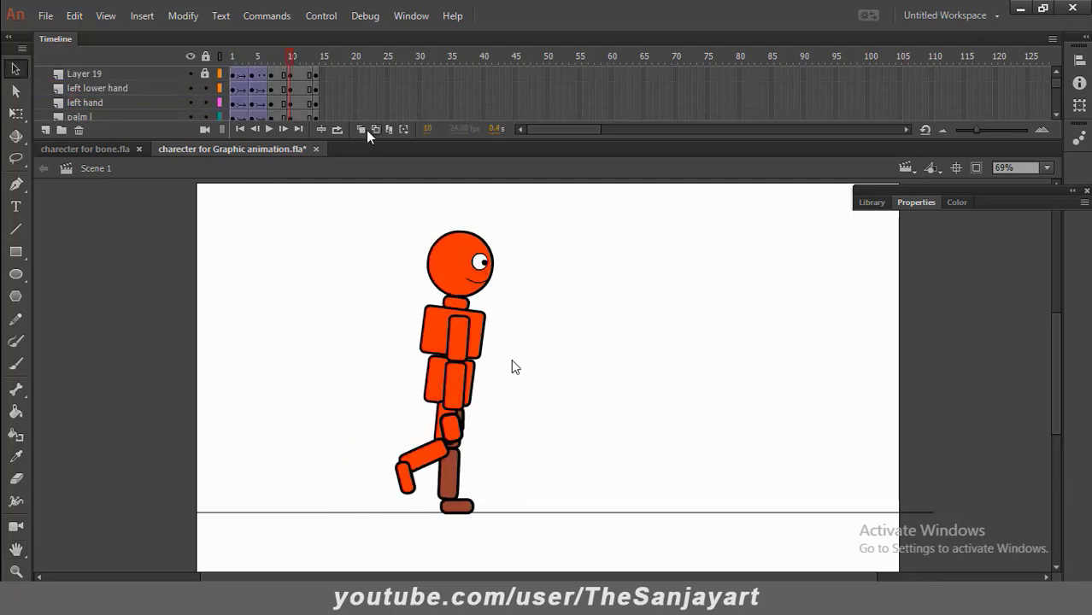
left_click(362, 129)
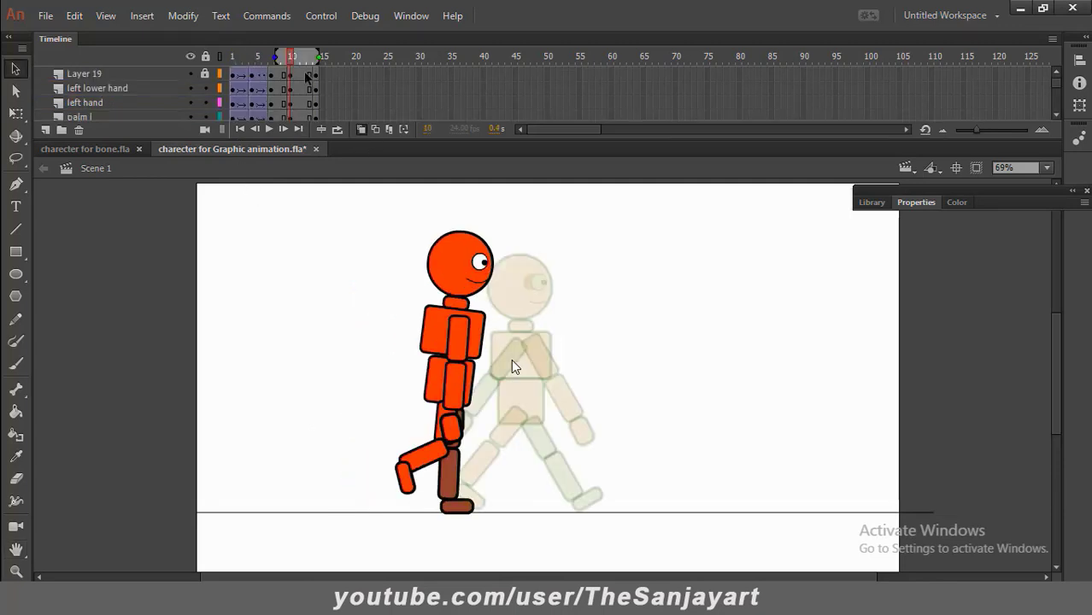
Move the head, torso, arms and thighs forward at frame 10, between the onion-skinned neighbouring poses
left_click_drag(455, 284, 488, 280)
left_click_drag(406, 301, 507, 426)
mouse_move(452, 332)
left_mouse_down()
mouse_move(478, 333)
mouse_move(465, 335)
left_mouse_up()
key("q")
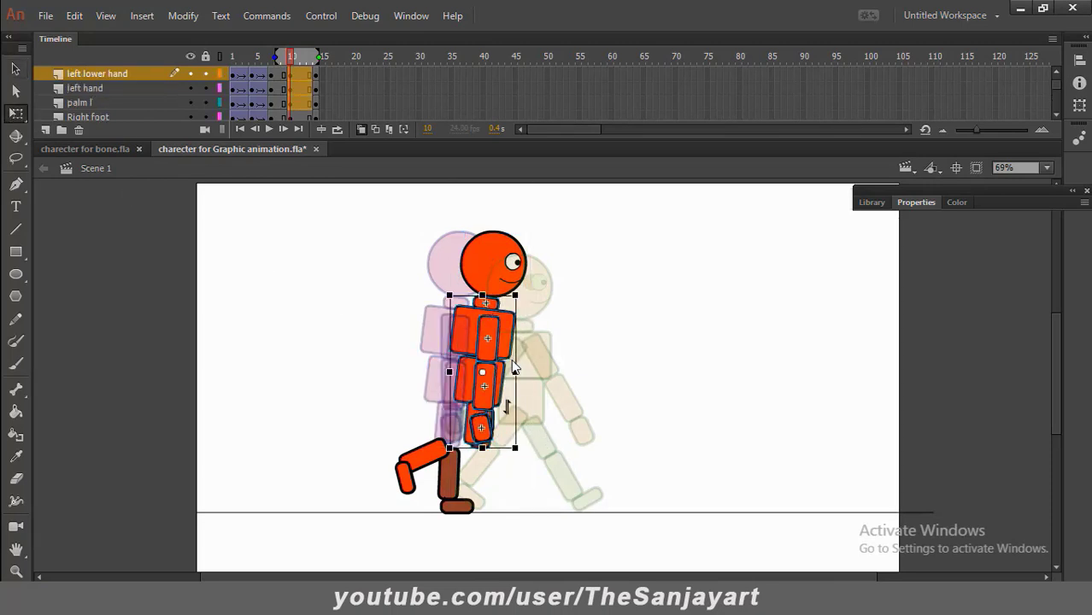
mouse_move(528, 478)
left_mouse_down()
mouse_move(524, 458)
mouse_move(502, 468)
mouse_move(517, 483)
left_mouse_up()
left_click(523, 487)
Move the left lower leg forward under its thigh and rotate it backward about the knee
left_click(456, 478)
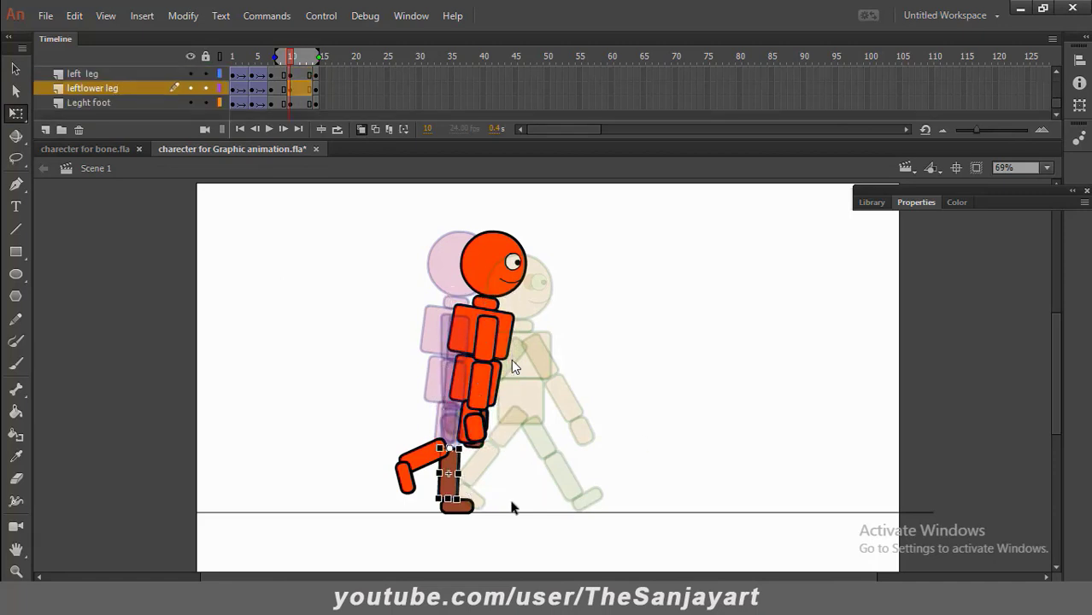
left_click_drag(449, 466, 475, 466)
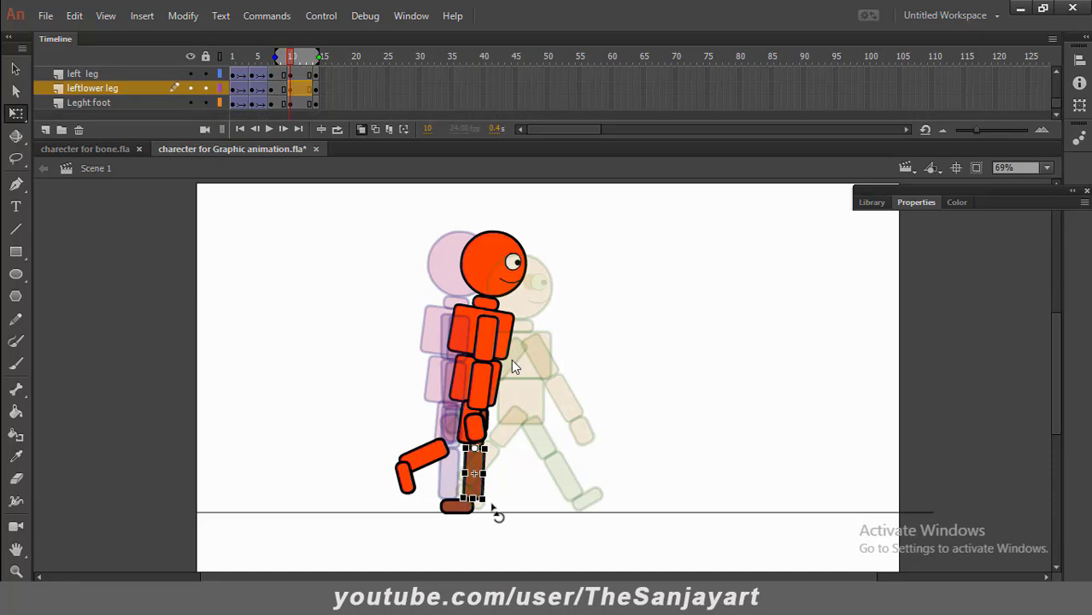
left_click_drag(494, 513, 457, 511)
left_click(506, 483)
Tilt the left foot so its toe points down to the ground and nudge the left lower leg to close the knee gap
key("z")
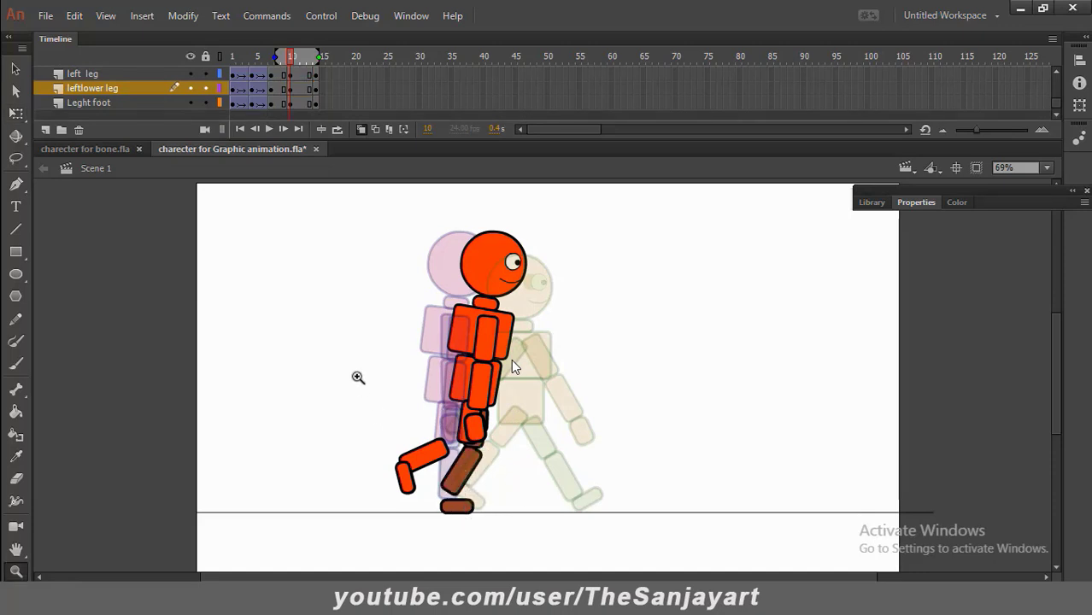
left_click_drag(352, 316, 622, 517)
left_click_drag(622, 523, 643, 426)
left_click(16, 71)
left_click(527, 389)
left_click_drag(527, 390, 519, 391)
left_click(513, 467)
left_click(16, 116)
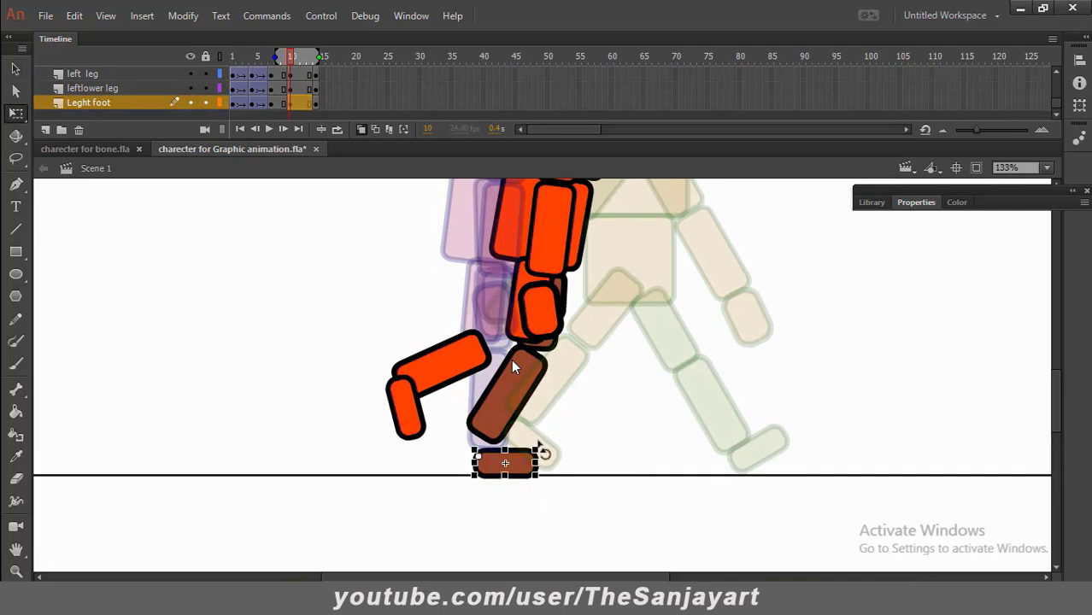
left_click_drag(539, 444, 524, 474)
left_click(536, 389)
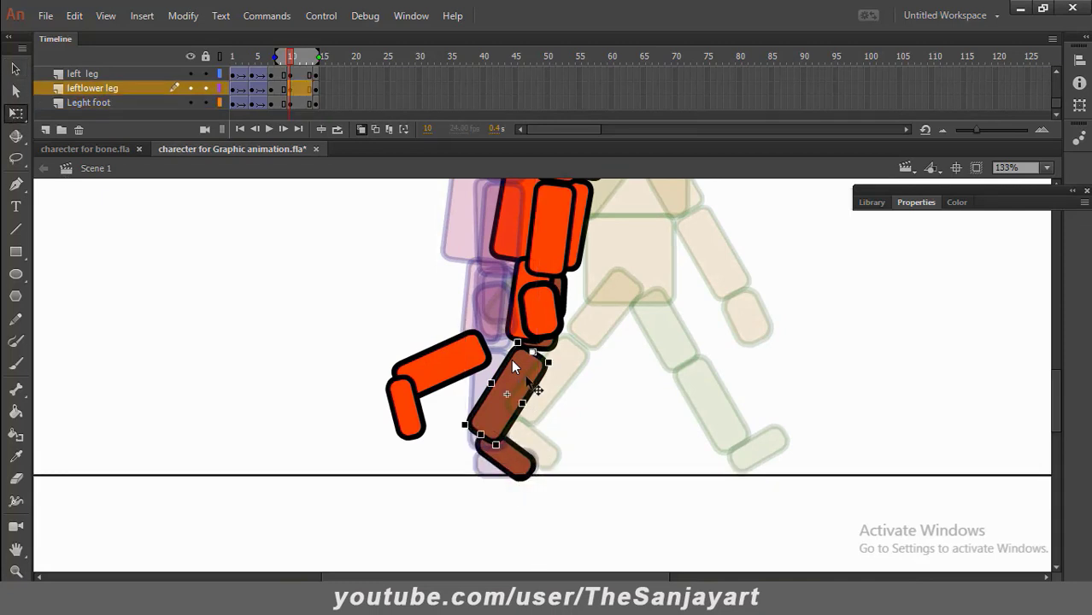
left_click_drag(536, 386, 544, 383)
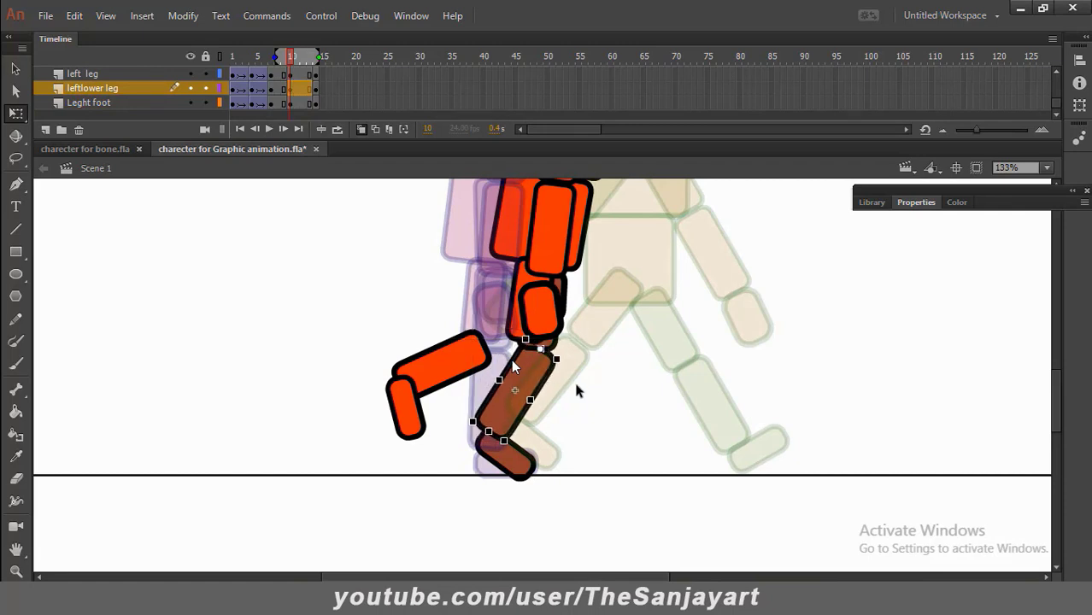
left_click(588, 391)
Swing the right lower leg and foot forward, attach them at the knee, and tilt the right foot downward
scroll(624, 395, "up", 3)
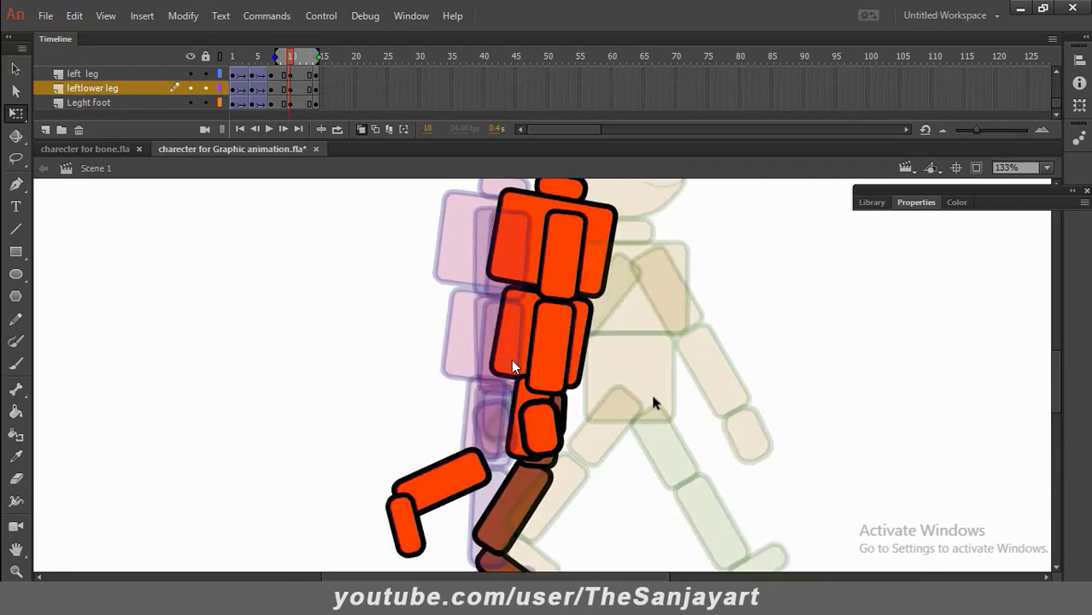
left_click_drag(344, 443, 494, 564)
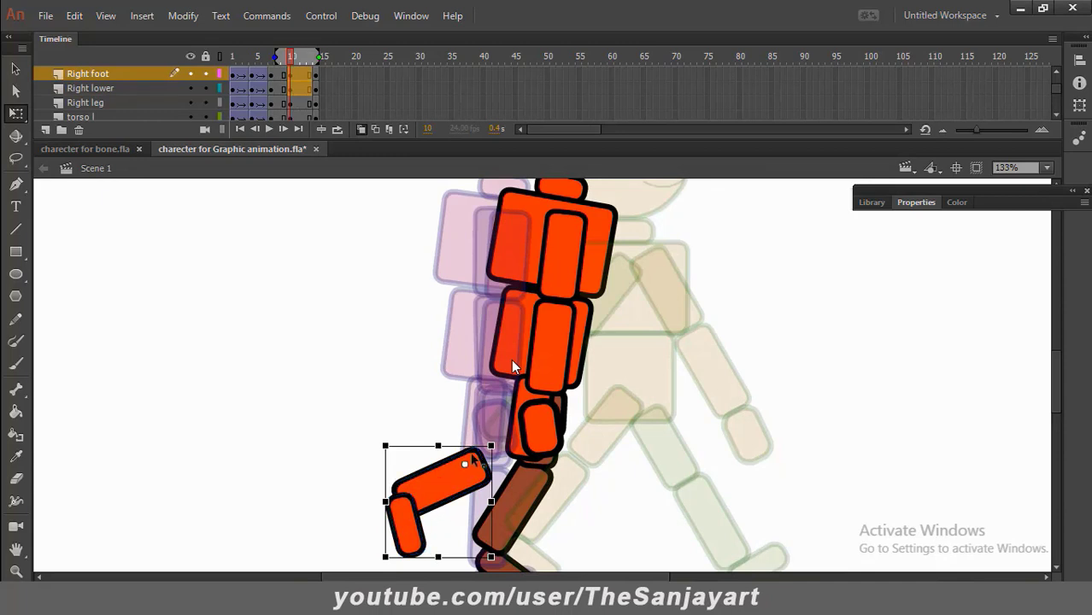
left_click_drag(381, 561, 625, 550)
left_click_drag(503, 477, 584, 486)
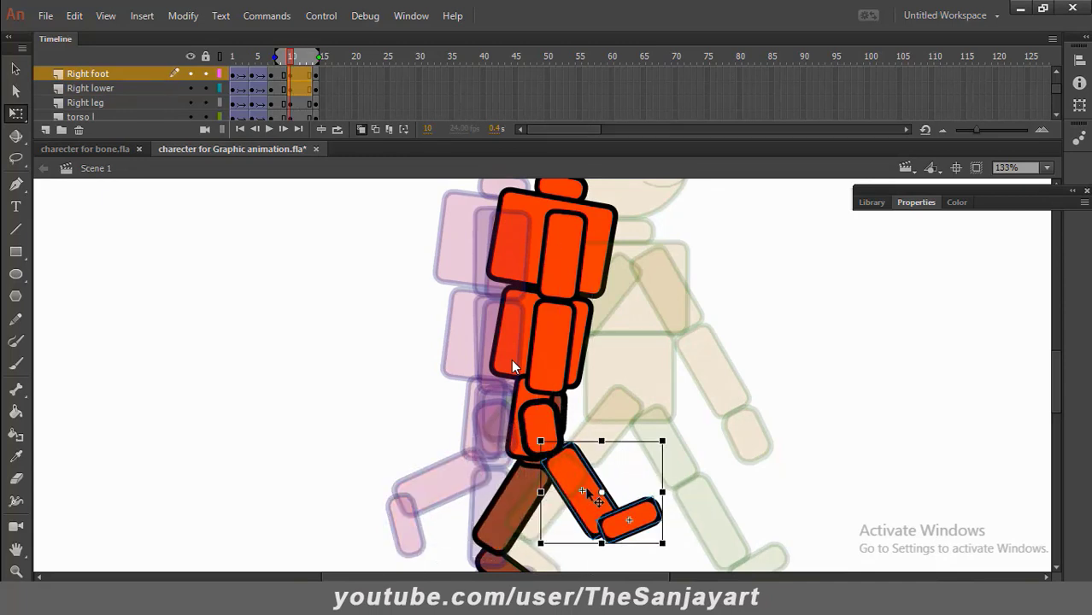
left_click(732, 472)
left_click(636, 526)
left_click_drag(669, 495, 681, 528)
Rotate the right thigh forward and move the right lower leg and foot to meet its knee
scroll(680, 483, "down", 1)
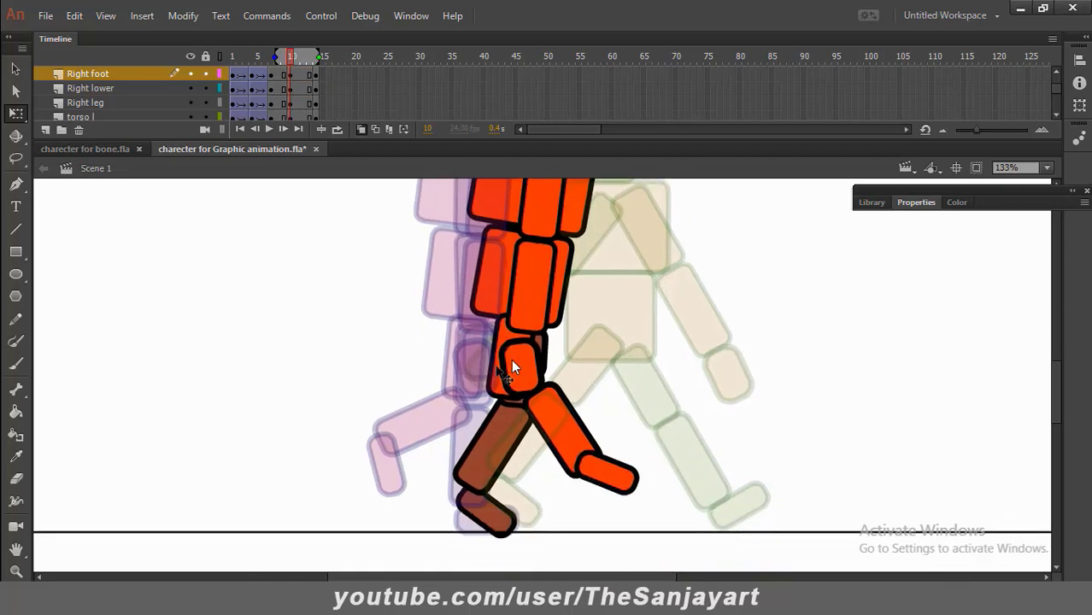
left_click(512, 366)
left_click_drag(534, 416, 607, 397)
left_click_drag(650, 426, 548, 496)
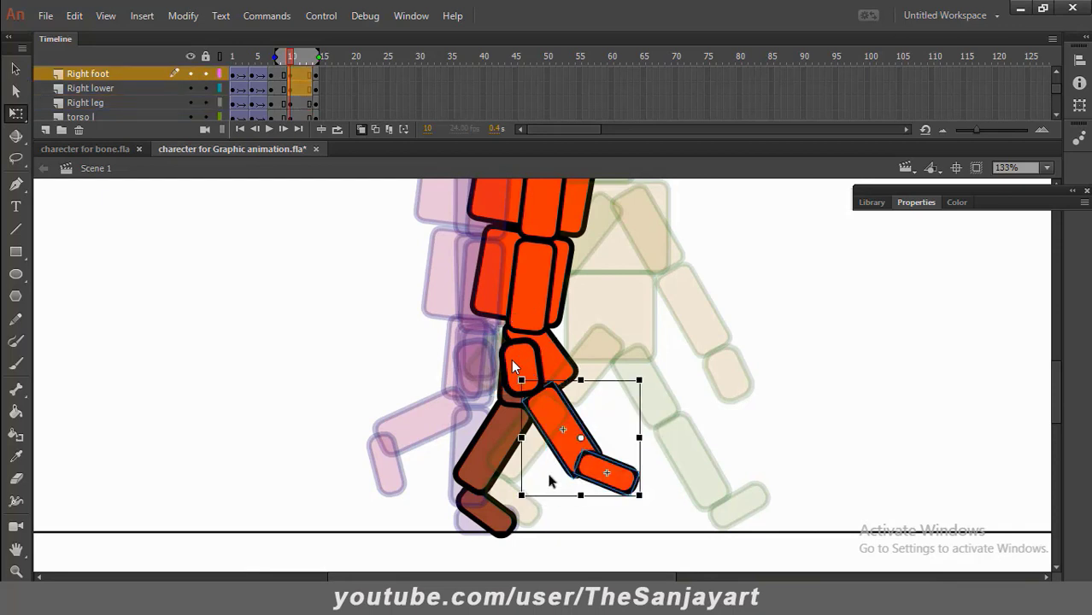
left_click_drag(554, 418, 581, 408)
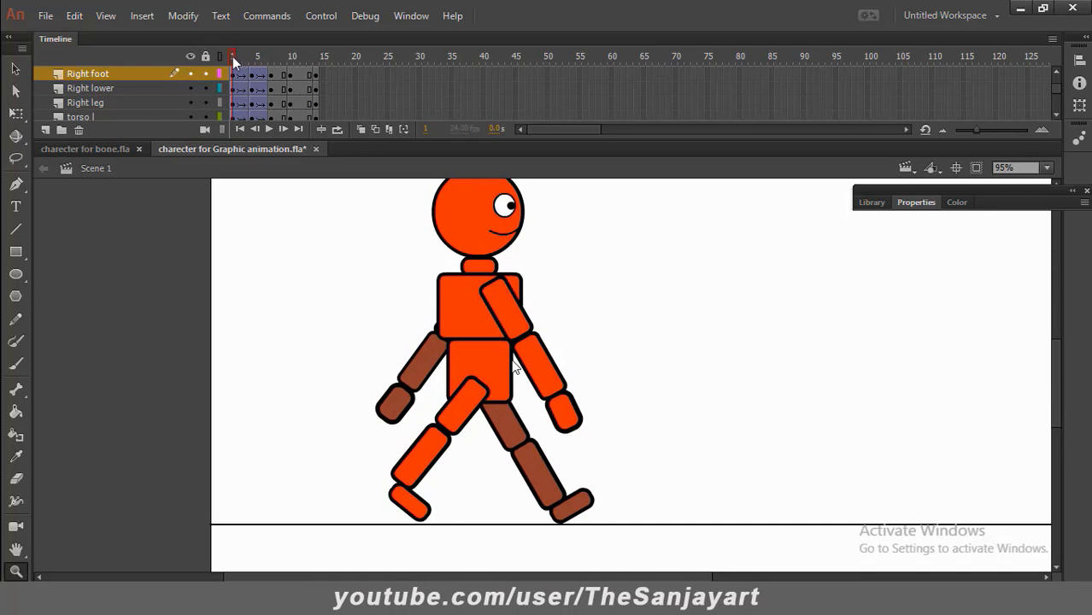
Scrub from frame 1 to frame 10 to check how the legs move
left_click_drag(234, 61, 292, 102)
left_click(17, 113)
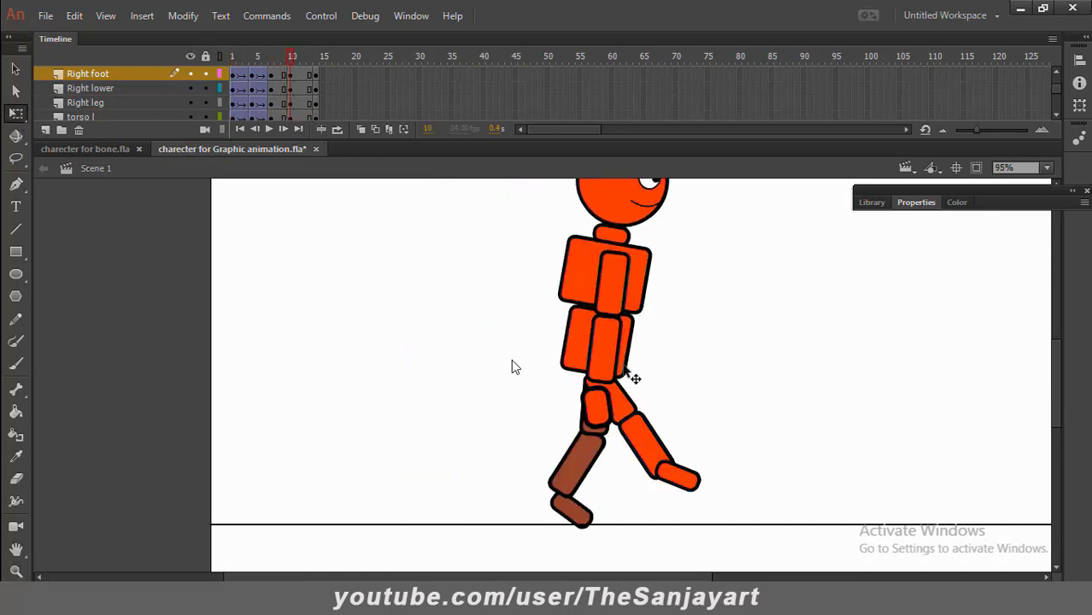
left_click_drag(650, 315, 570, 268)
left_click(22, 114)
Try to rotate the whole right leg backward at frame 10 about a pivot placed at the hip
left_click(550, 363)
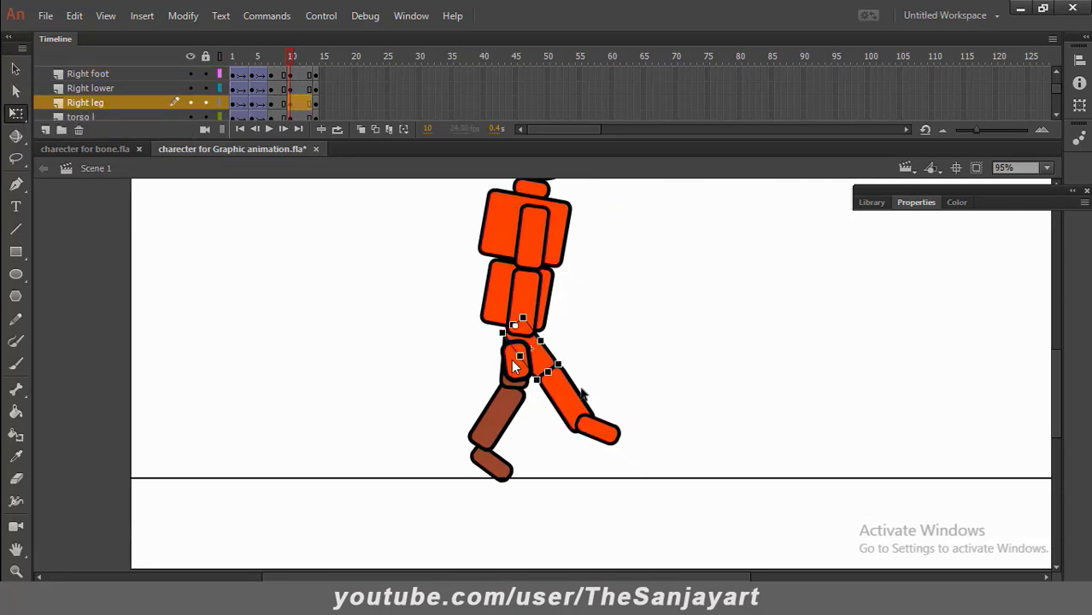
left_click(575, 407)
left_click(16, 69)
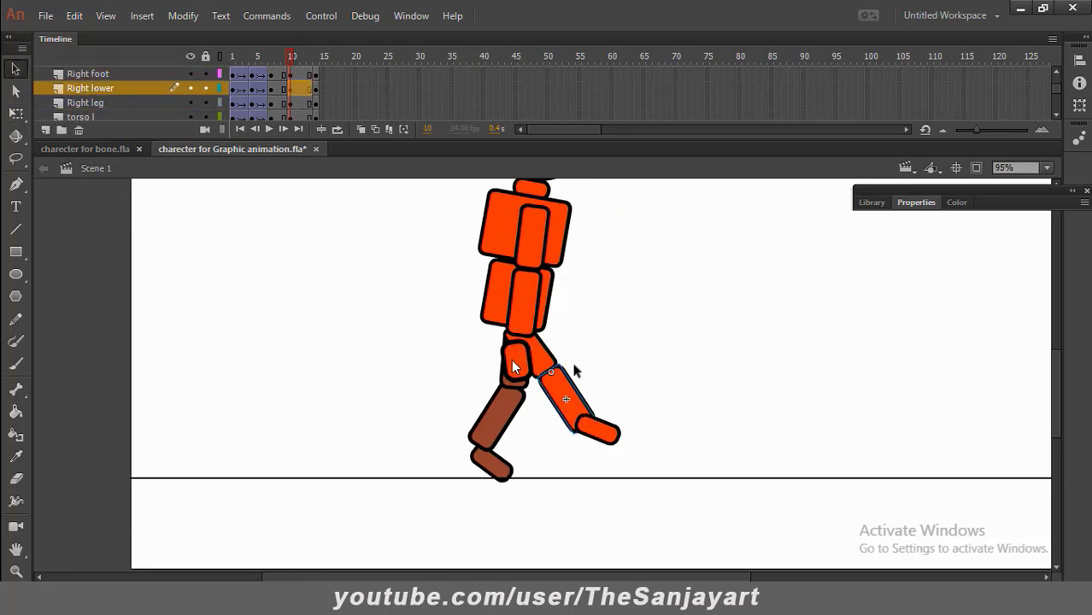
left_click(544, 359, "shift")
left_click(584, 405, "shift")
left_click(604, 429, "shift")
left_click(16, 114)
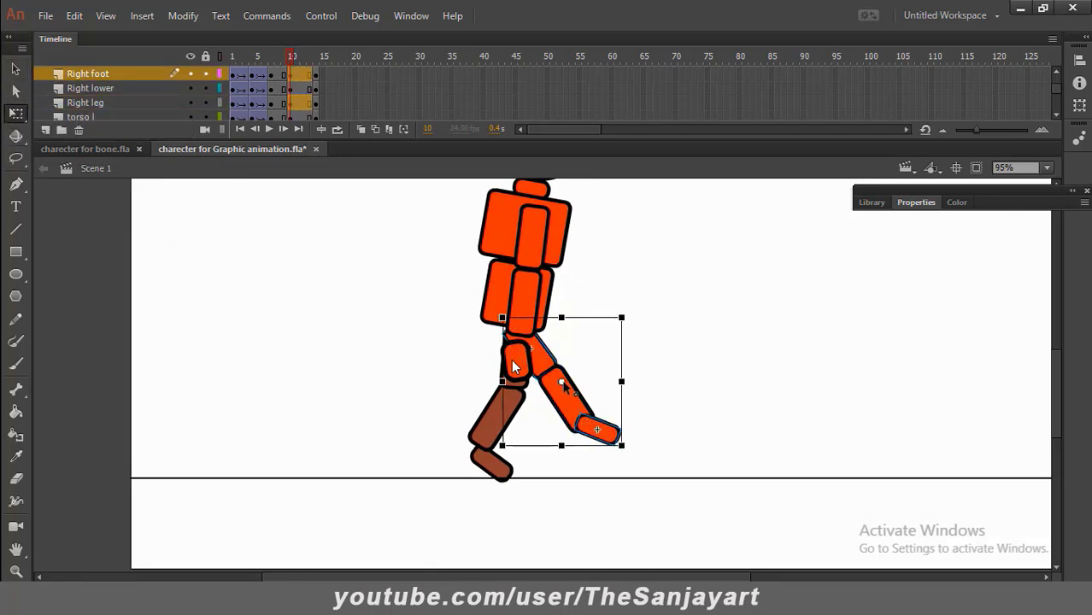
left_click_drag(562, 382, 521, 332)
left_click_drag(635, 454, 627, 474)
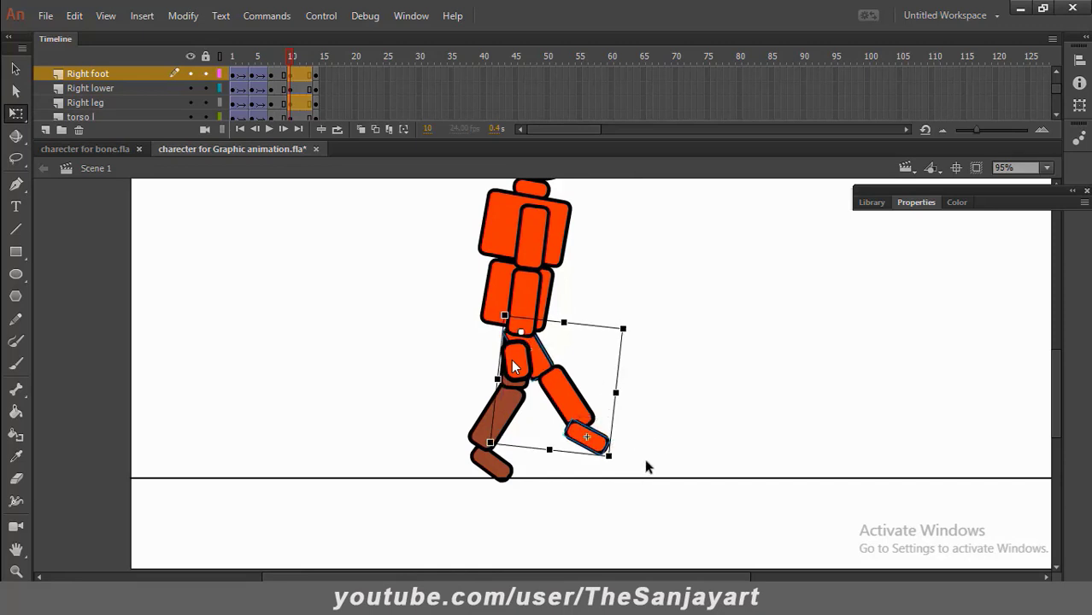
key("ctrl+z")
left_click_drag(562, 382, 521, 331)
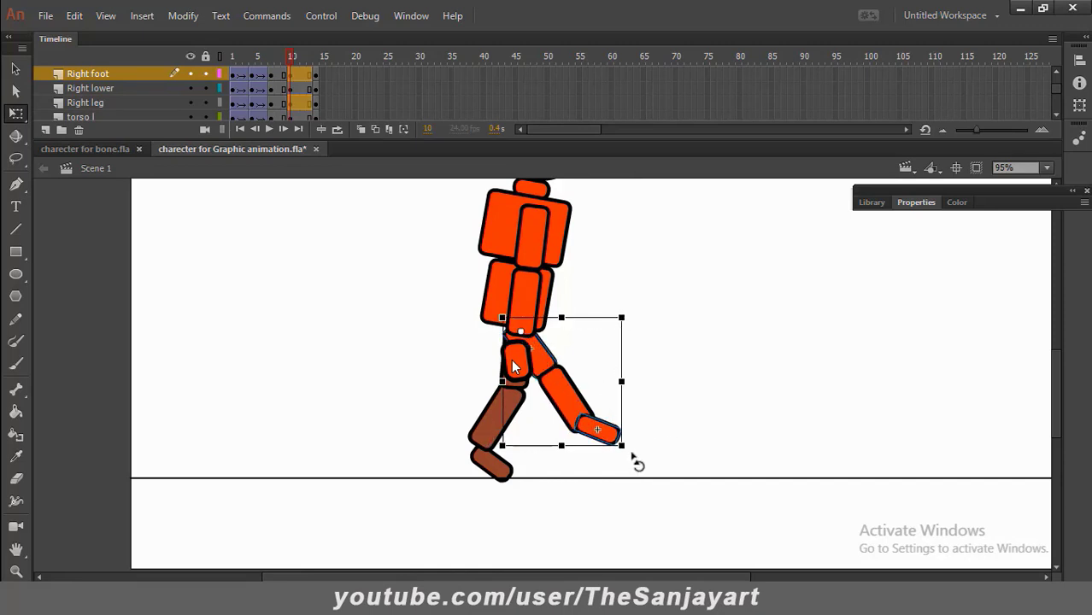
left_click_drag(635, 457, 613, 475)
key("ctrl+z")
left_click(655, 475)
Select the right thigh, lower leg and foot, place their pivot at the hip, swing the leg slightly backward, and level the foot
left_click(547, 364)
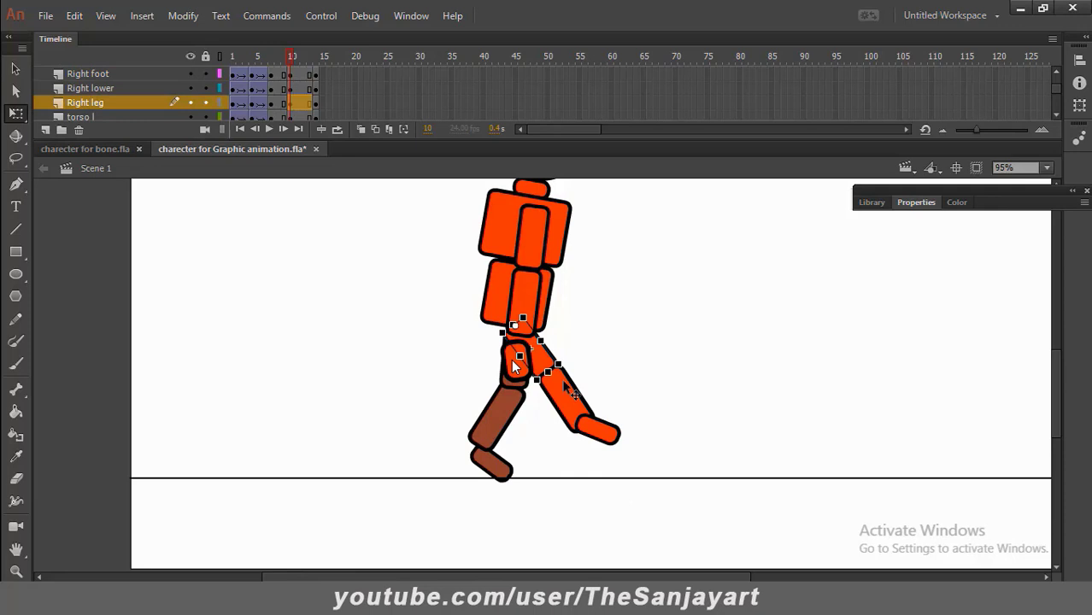
left_click(16, 69)
left_click(560, 393, "shift")
left_click(593, 432, "shift")
left_click(16, 114)
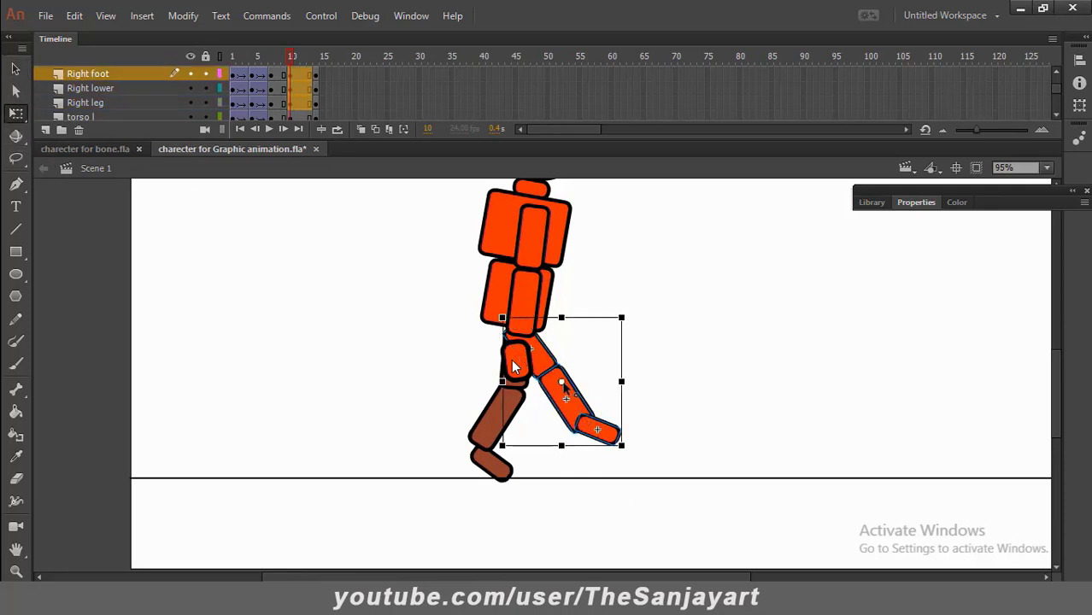
left_click_drag(562, 381, 532, 341)
mouse_move(629, 458)
left_mouse_down()
mouse_move(624, 475)
mouse_move(638, 443)
left_mouse_up()
left_click(647, 433)
left_click(593, 436)
left_click(480, 391)
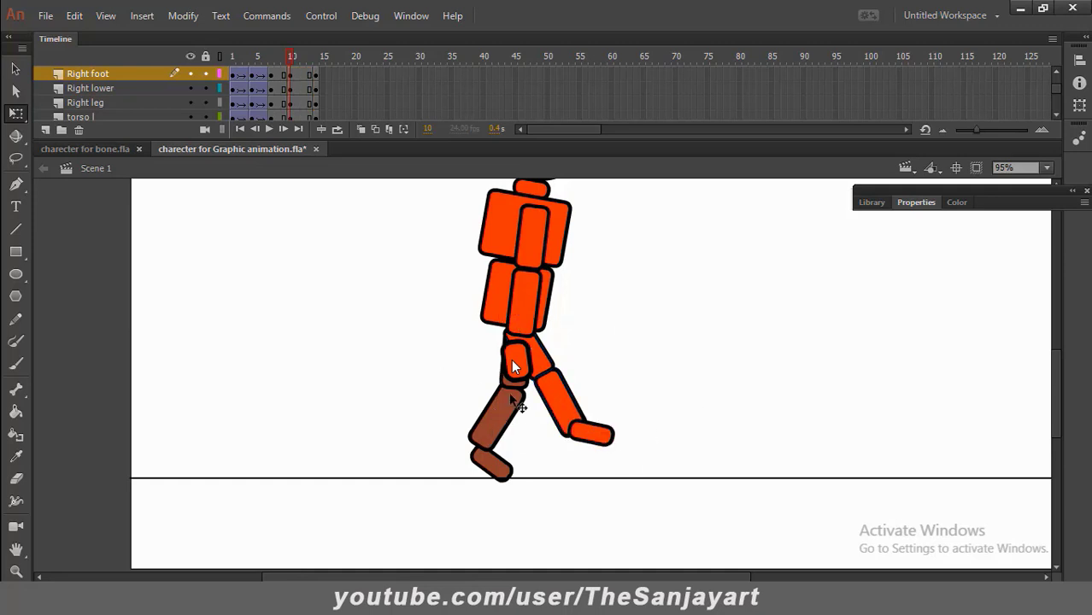
left_click(514, 383)
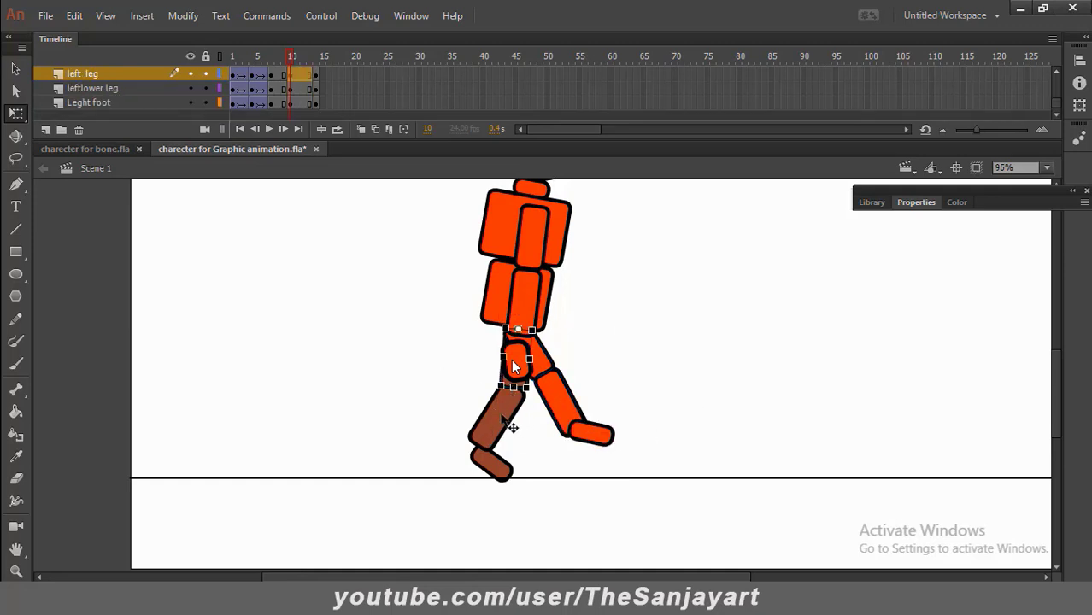
left_click(508, 421)
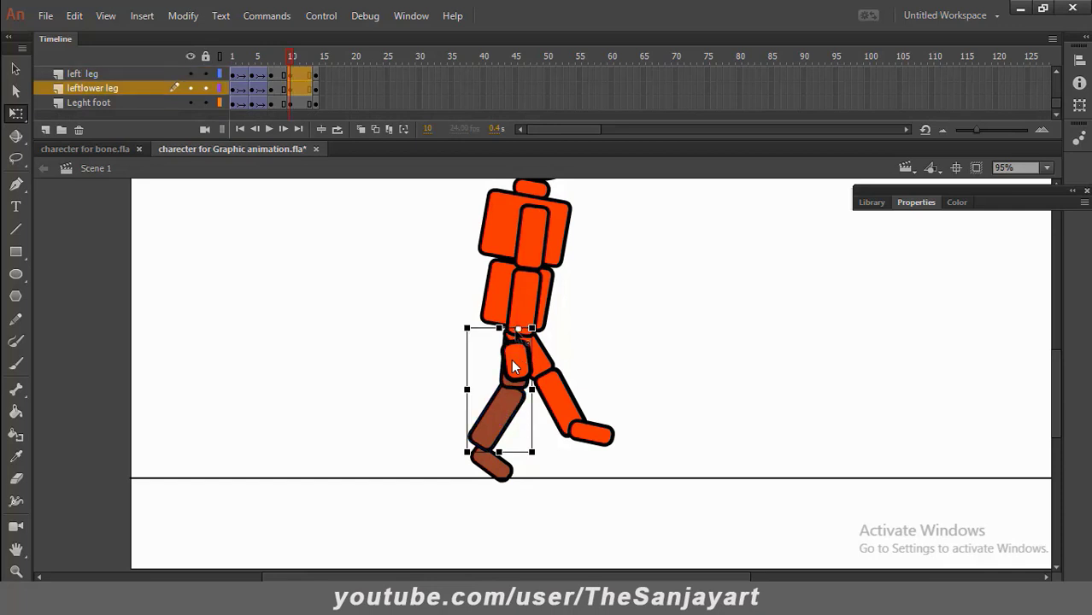
left_click(708, 342)
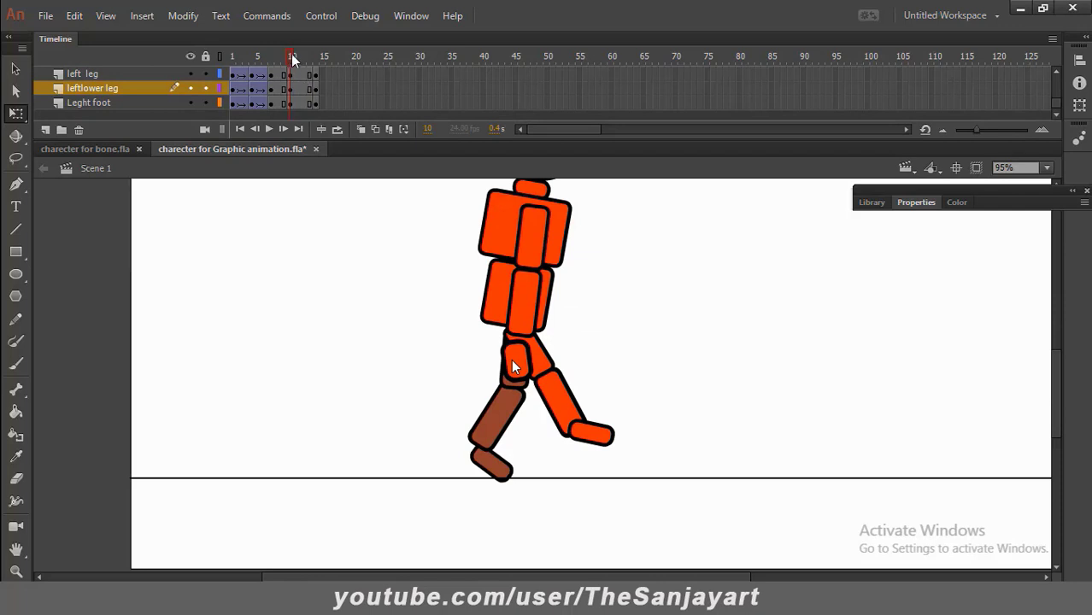
At frame 14, select the whole right leg, place its pivot at the hip, and swing it forward
left_click_drag(292, 58, 338, 73)
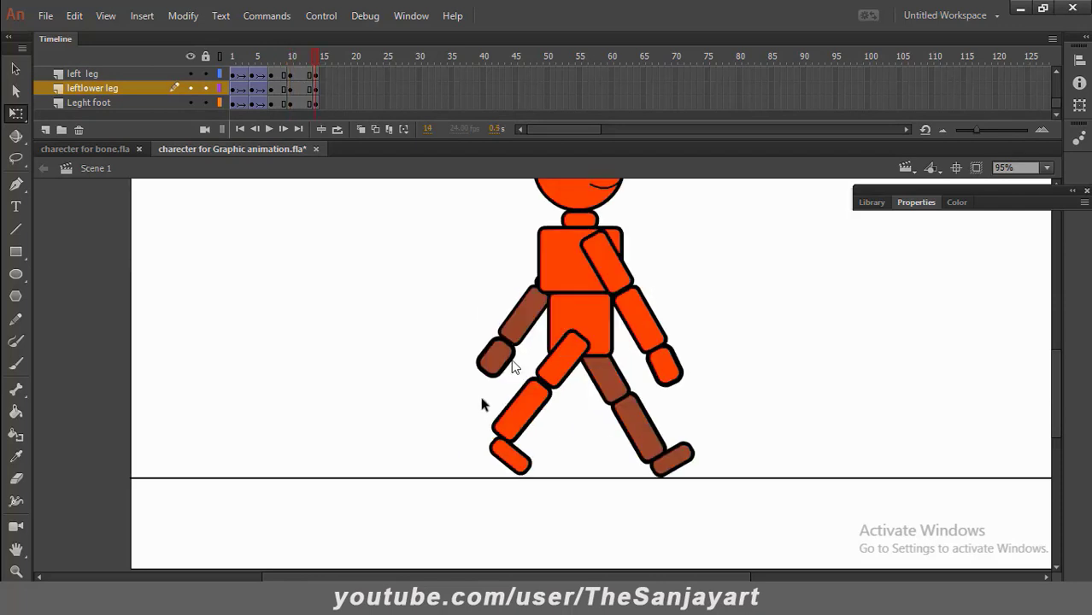
left_click_drag(483, 403, 579, 456)
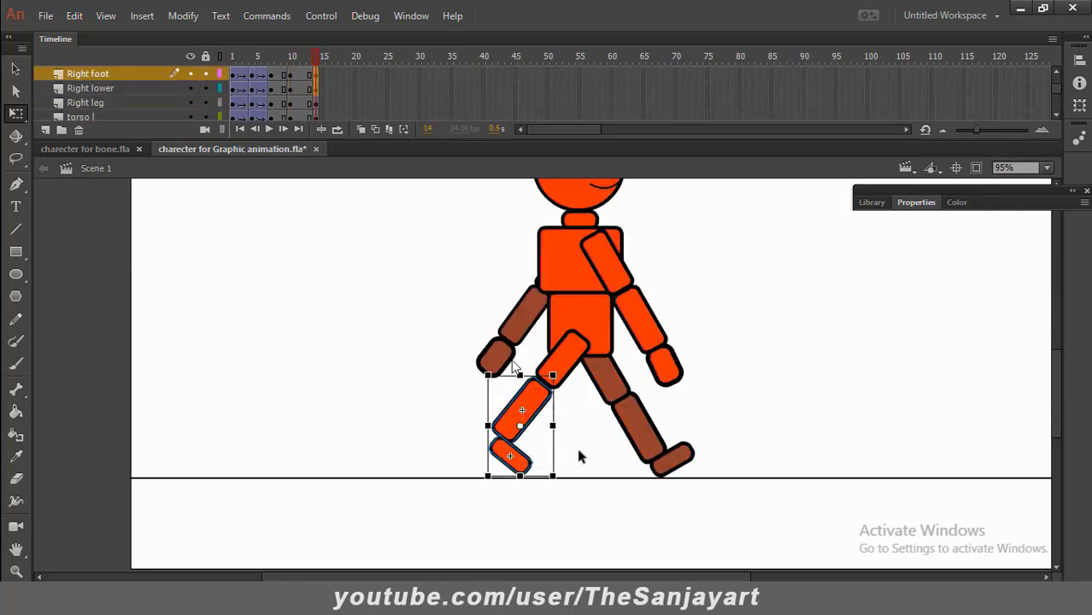
left_click(569, 362, "shift")
left_click_drag(541, 405, 580, 342)
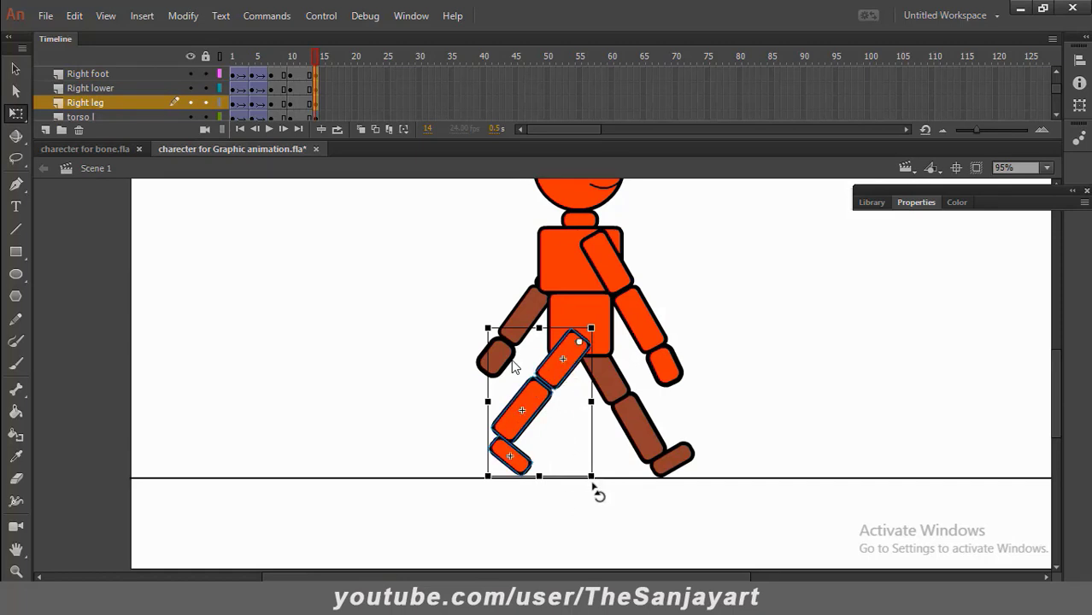
left_click_drag(492, 485, 706, 518)
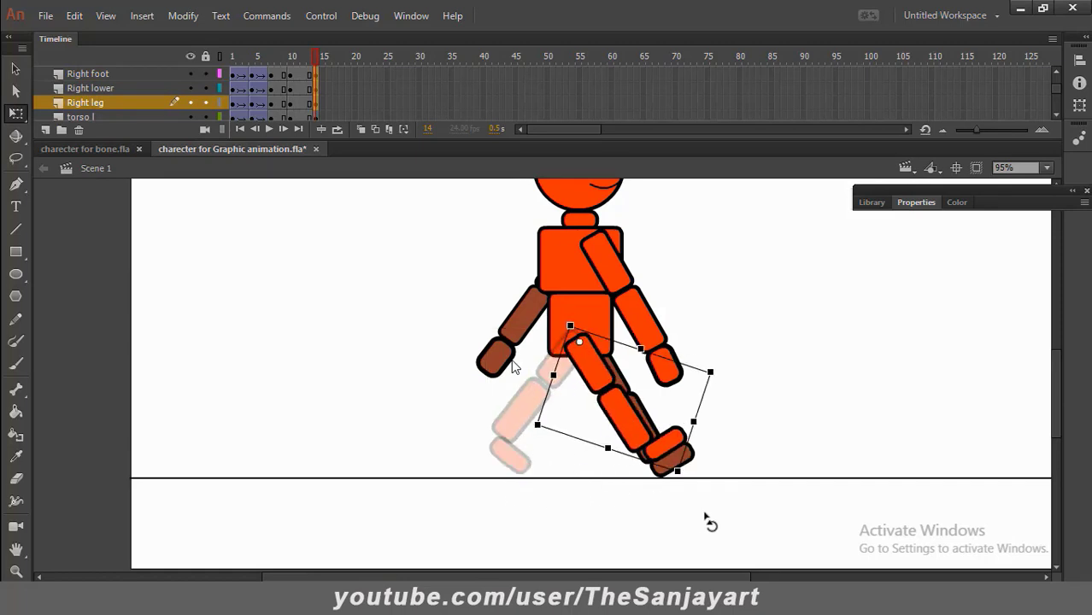
Shift the right leg over the left leg, reset its pivot to the hip, and rotate it to line up with the left leg
left_click(622, 394)
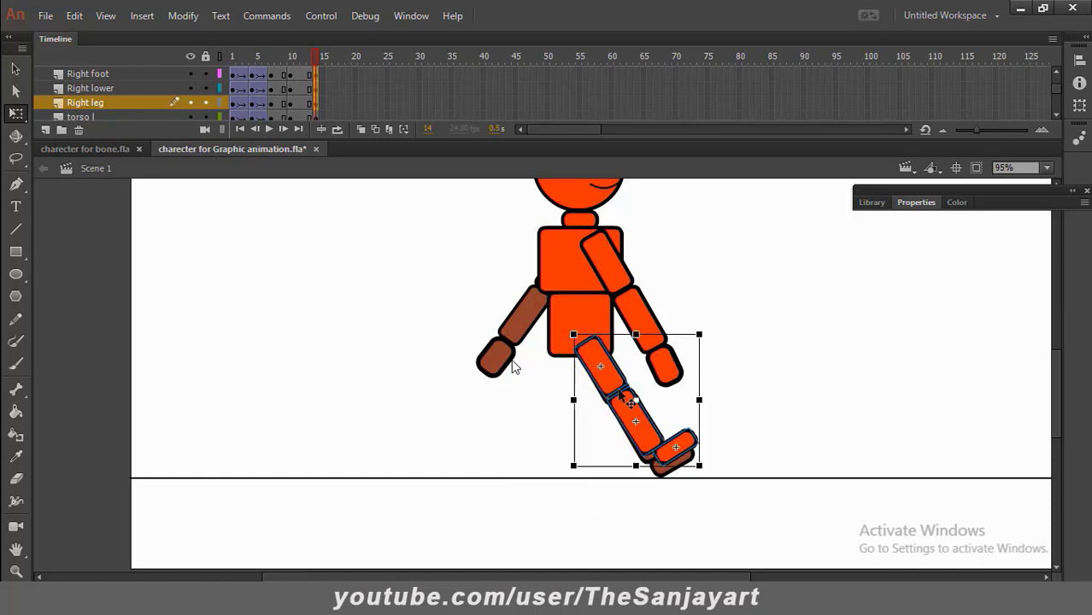
left_click(731, 397)
key("ctrl+z")
key("ctrl+g")
left_click_drag(636, 400, 590, 351)
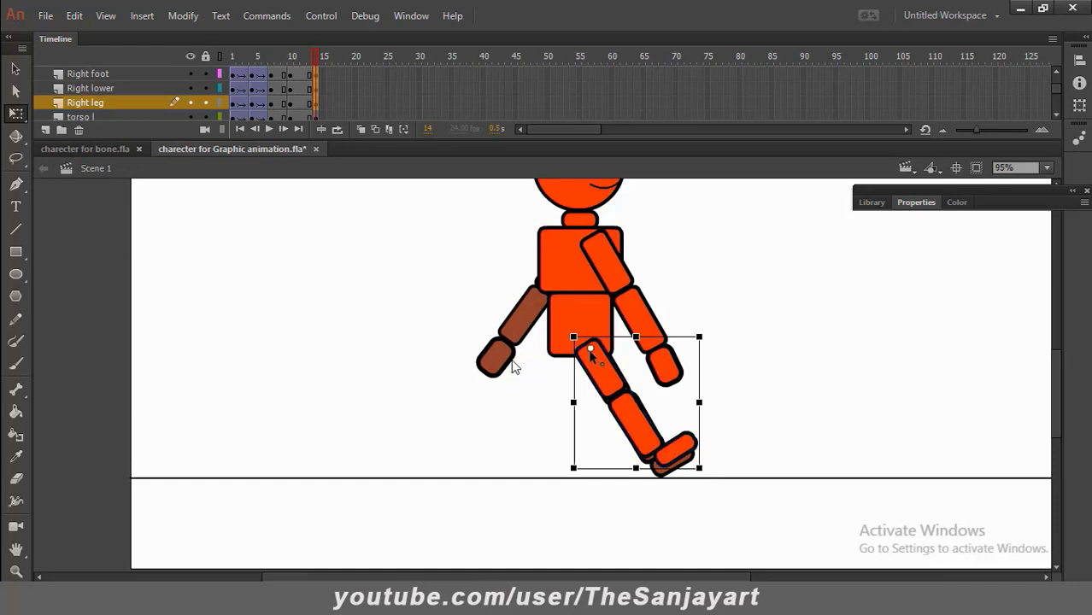
left_click_drag(709, 477, 717, 497)
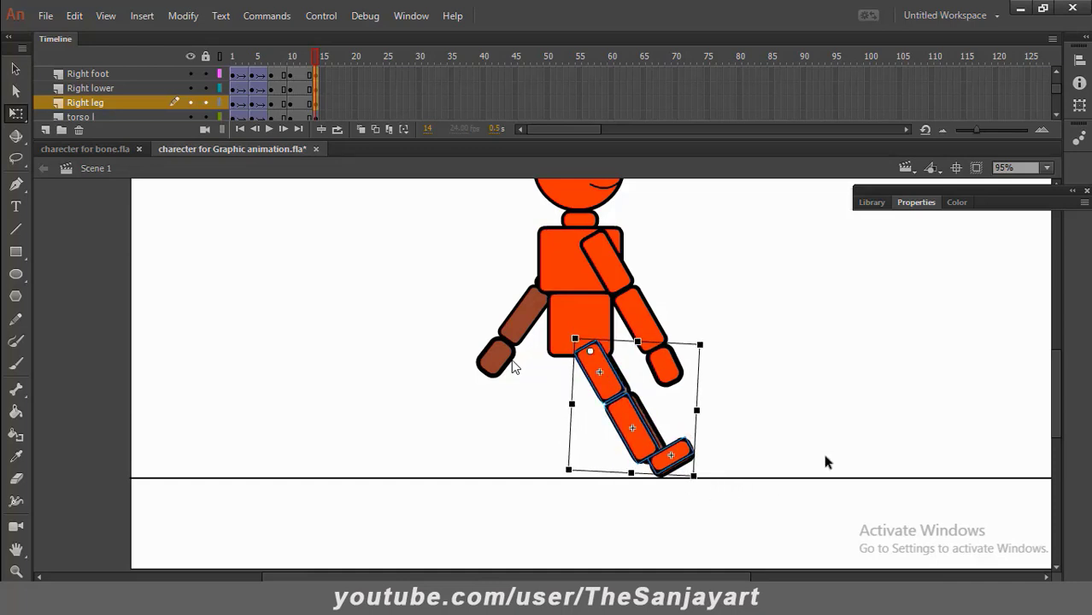
Nudge the right leg at frame 14 to the right so that it lines up over the left leg
key("Right")
key("Right")
key("Right")
key("Right")
key("Right")
key("Right")
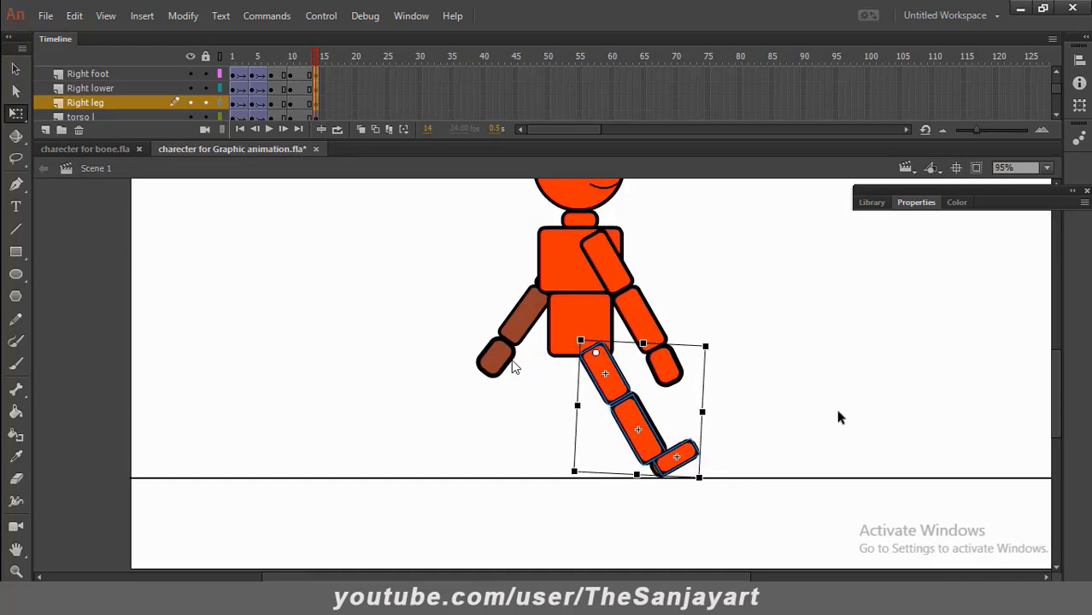
left_click(839, 412)
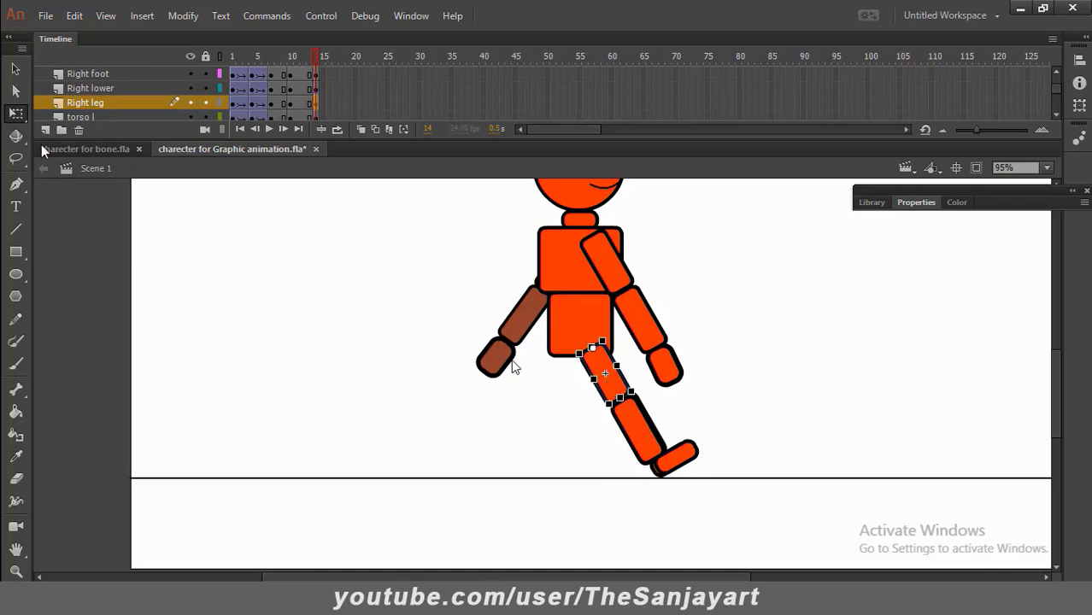
Hide the Right foot, Right lower and Right leg layers to expose the left leg behind them
left_click(15, 68)
left_click(639, 430, "shift")
left_click(677, 457, "shift")
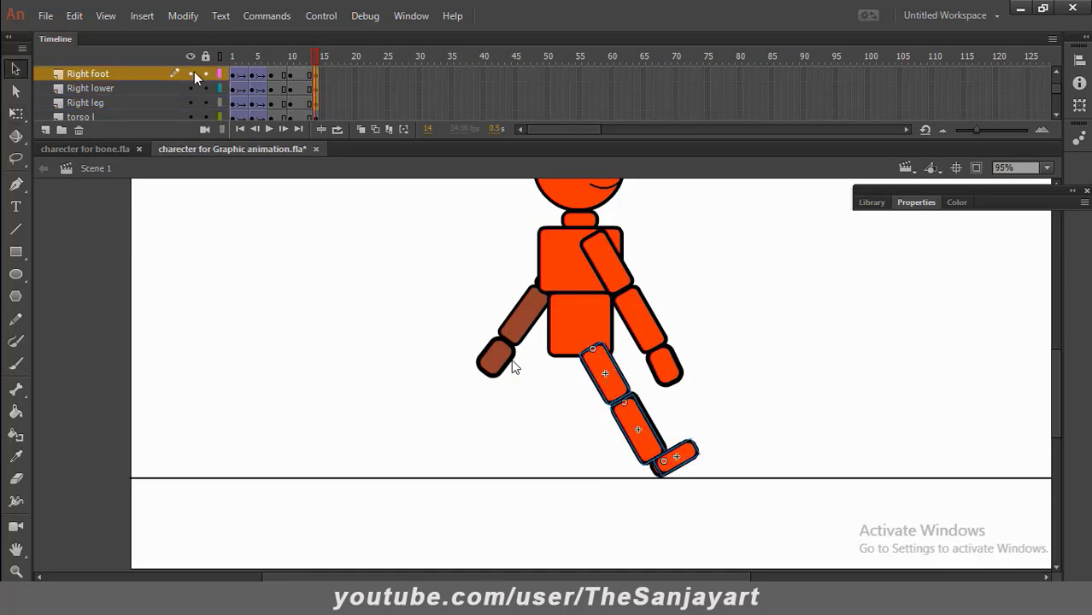
left_click(190, 74)
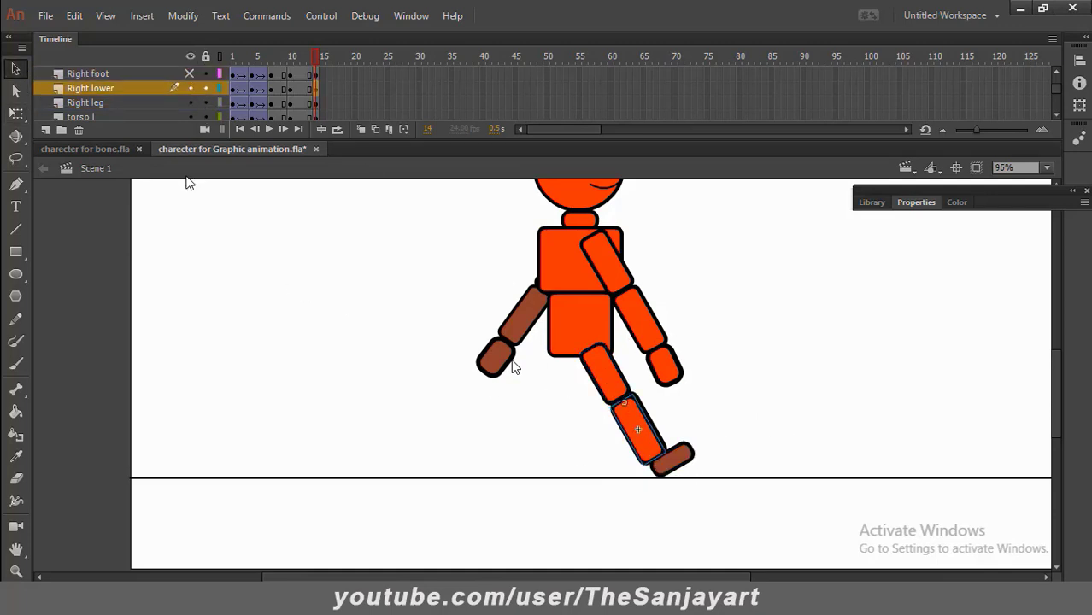
left_click(192, 88)
left_click(607, 384)
left_click(190, 102)
Select the left thigh, lower leg and foot, place their pivot at the hip, and swing the leg backward
left_click(605, 387)
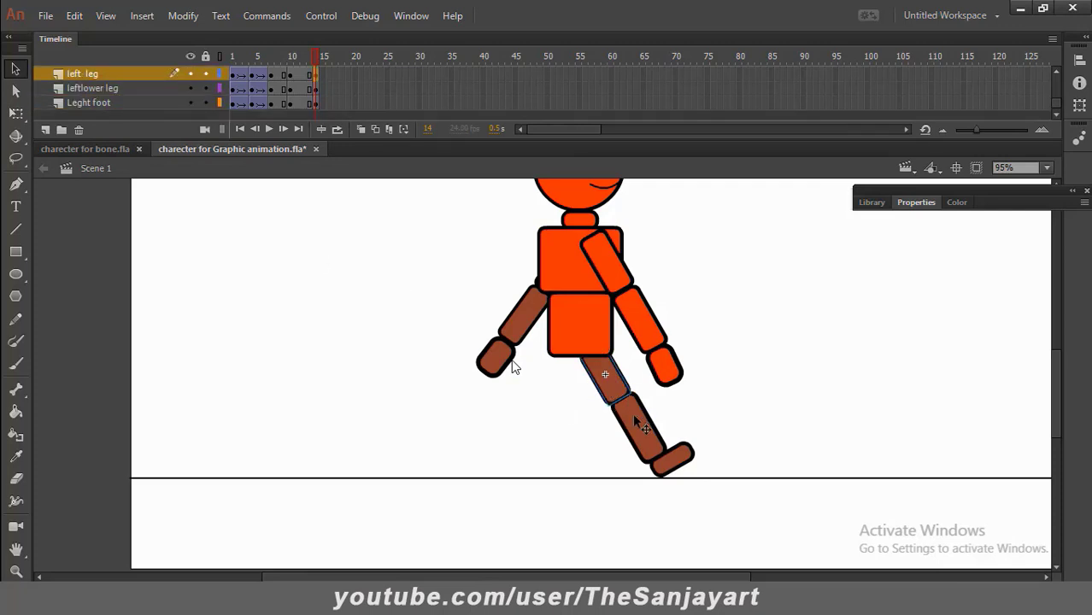
left_click(632, 412, "shift")
left_click(678, 464, "shift")
left_click(15, 113)
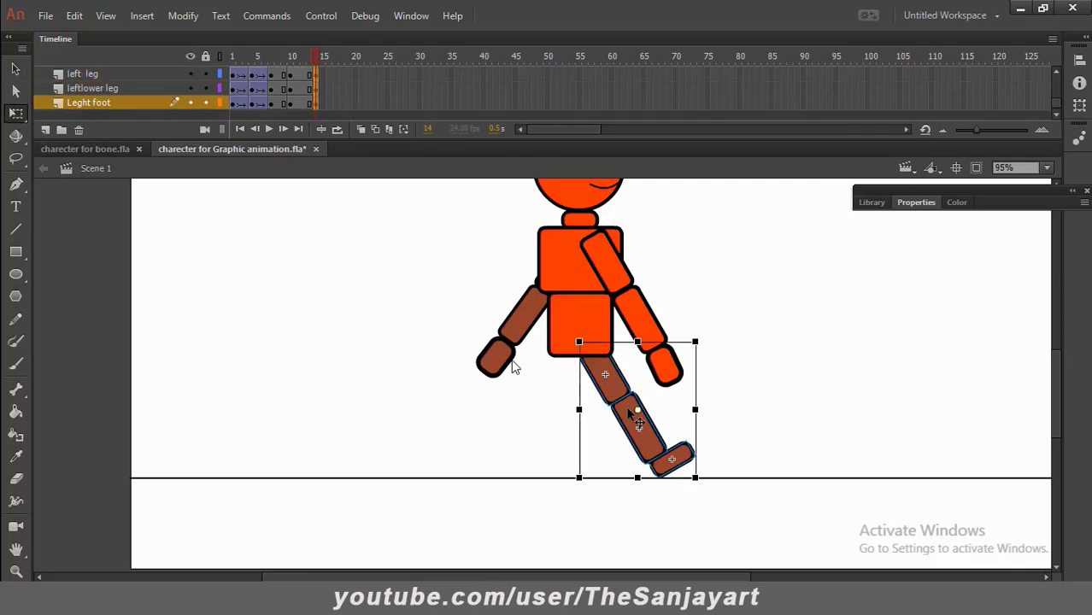
left_click_drag(638, 411, 590, 348)
left_click_drag(713, 494, 490, 526)
Show the Right foot, Right lower and Right leg layers again and clear the selection
scroll(209, 87, "up", 3)
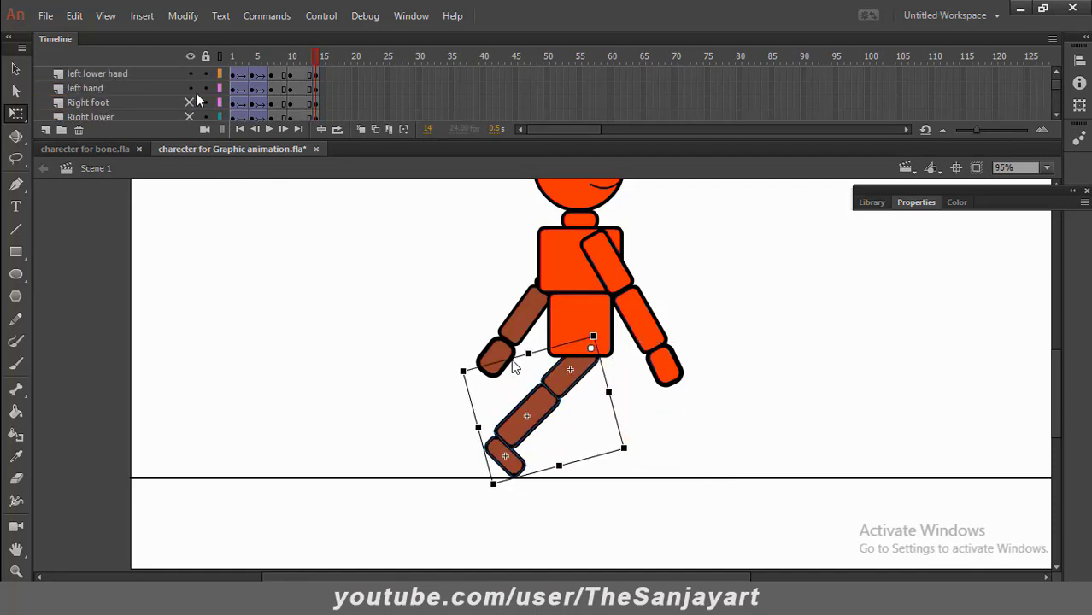
scroll(196, 101, "down", 1)
left_click(191, 88)
left_click(191, 103)
left_click(190, 117)
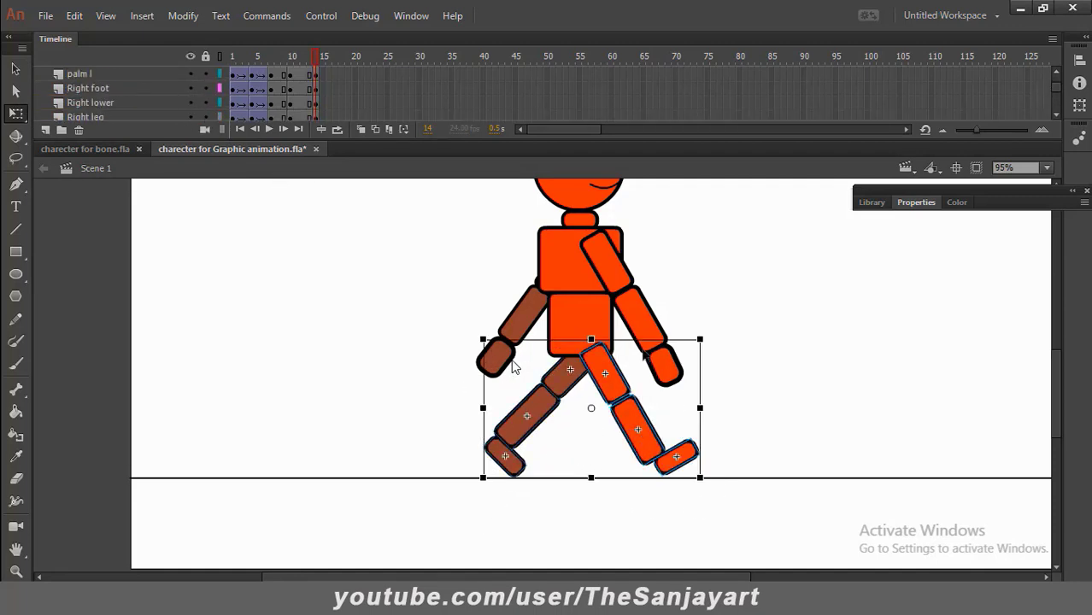
left_click(843, 395)
Hide the toraso layer to expose the upper arm and shoulder behind the chest
left_click(605, 258)
left_click(560, 270)
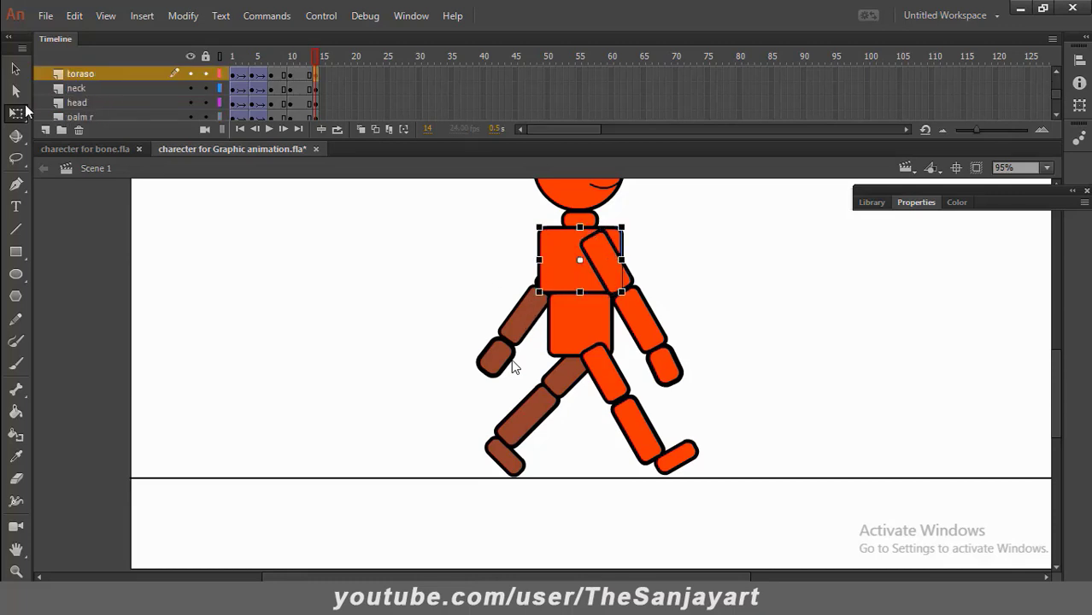
left_click(191, 76)
left_click(571, 329)
left_click(455, 264)
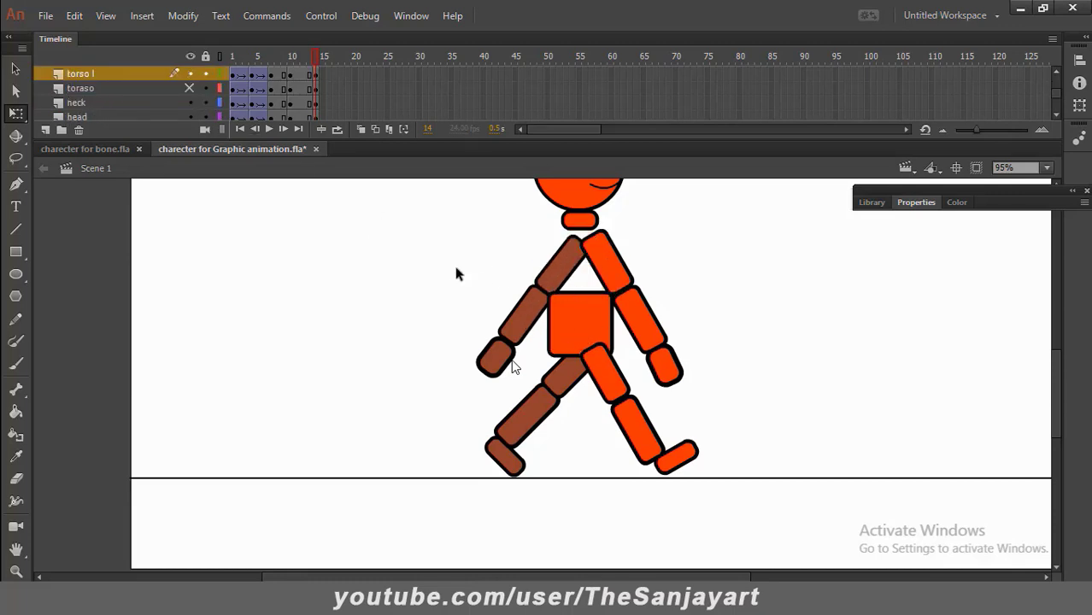
Select the whole right arm, place its pivot at the shoulder, and swing the arm forward
left_click(560, 267)
left_click(16, 69)
left_click(531, 314, "shift")
left_click(514, 364, "shift")
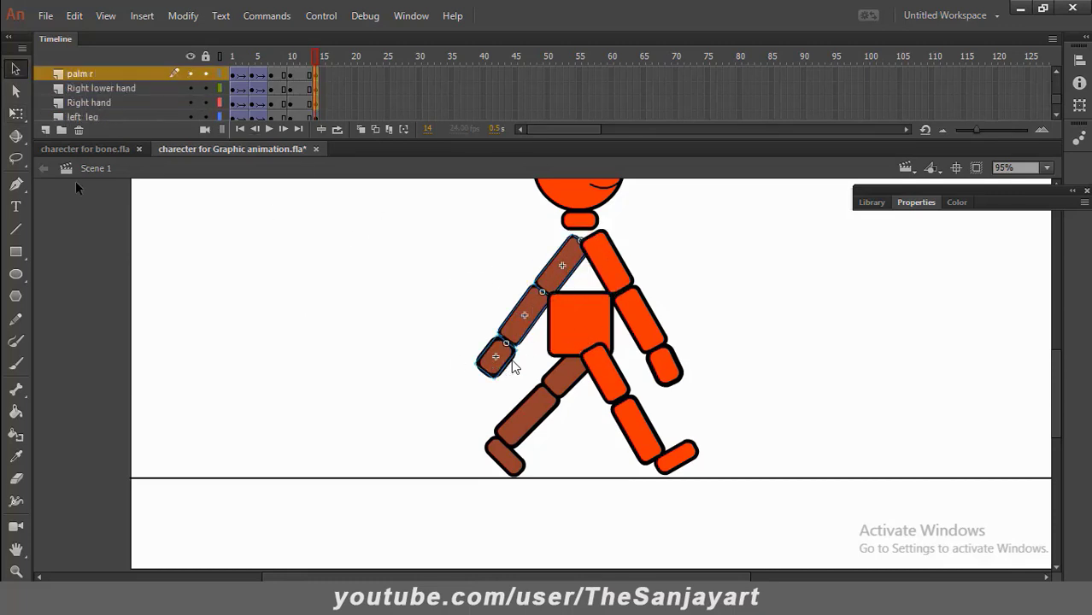
key("q")
left_click_drag(533, 307, 575, 248)
left_click_drag(472, 392, 731, 486)
Select the left upper arm, forearm and palm, place their pivot at the shoulder, and swing the arm backward
left_click(609, 273)
left_click(643, 321, "shift")
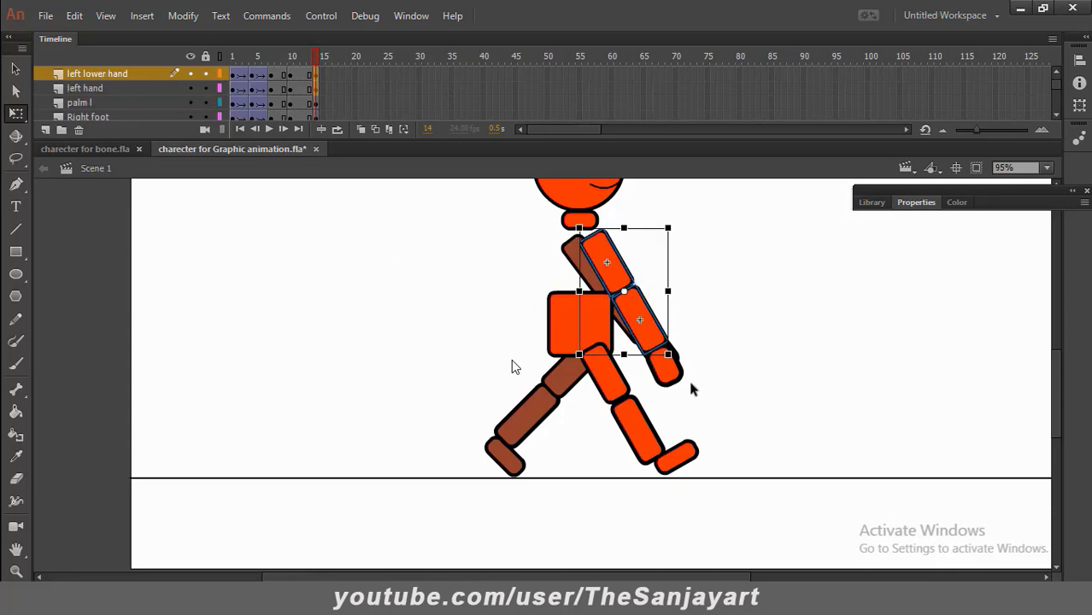
key("v")
left_click(684, 384, "shift")
key("q")
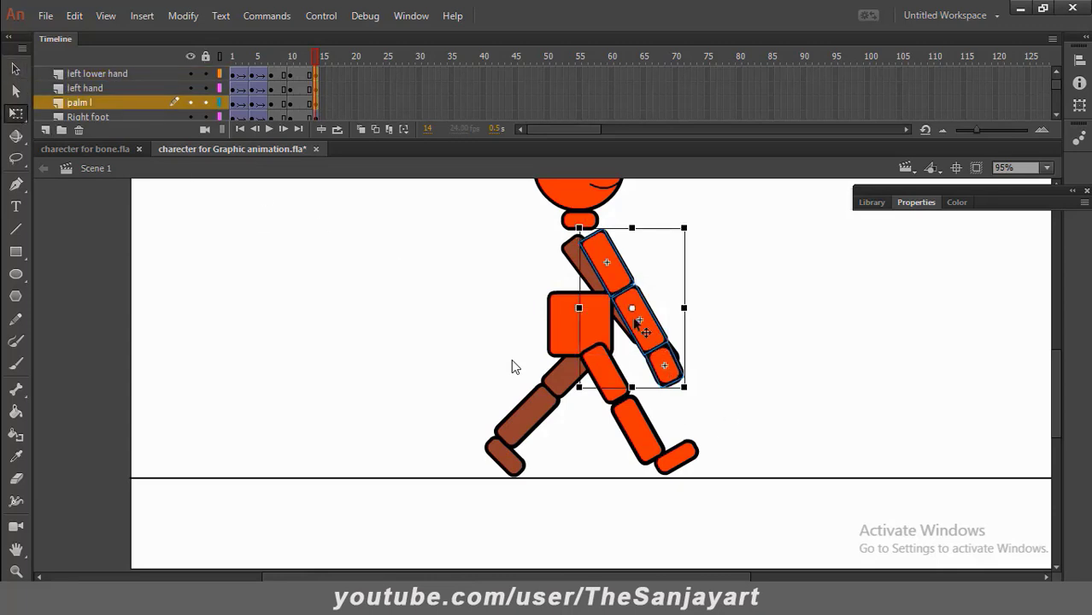
left_click_drag(633, 311, 595, 229)
left_click_drag(686, 395, 441, 394)
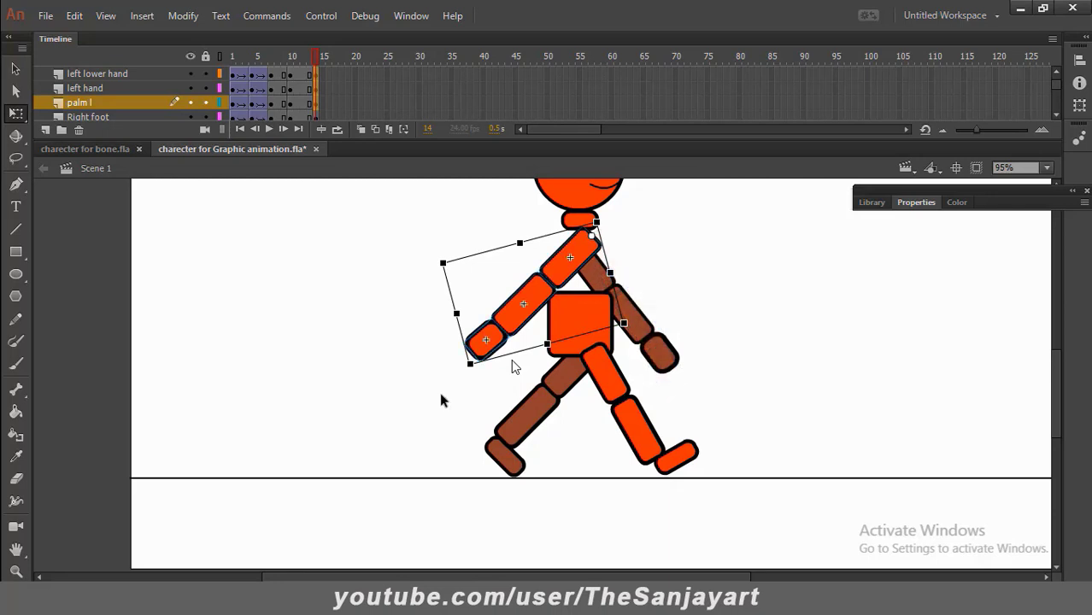
left_click(760, 294)
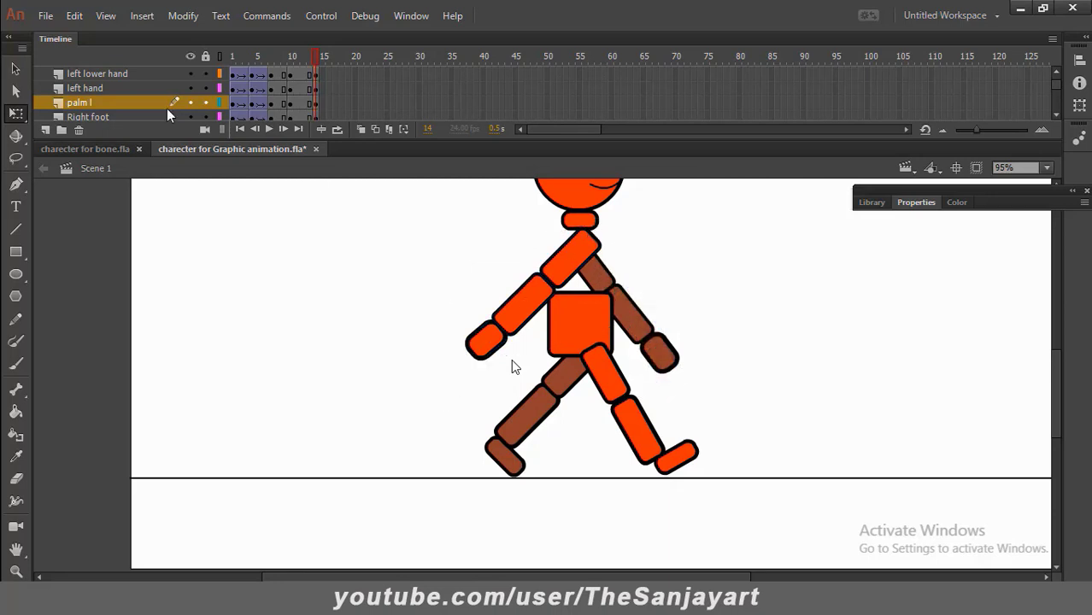
Select the left forearm and palm, place their pivot at the elbow, and rotate them slightly downward
scroll(171, 109, "down", 2)
scroll(175, 111, "down", 3)
left_click(535, 305)
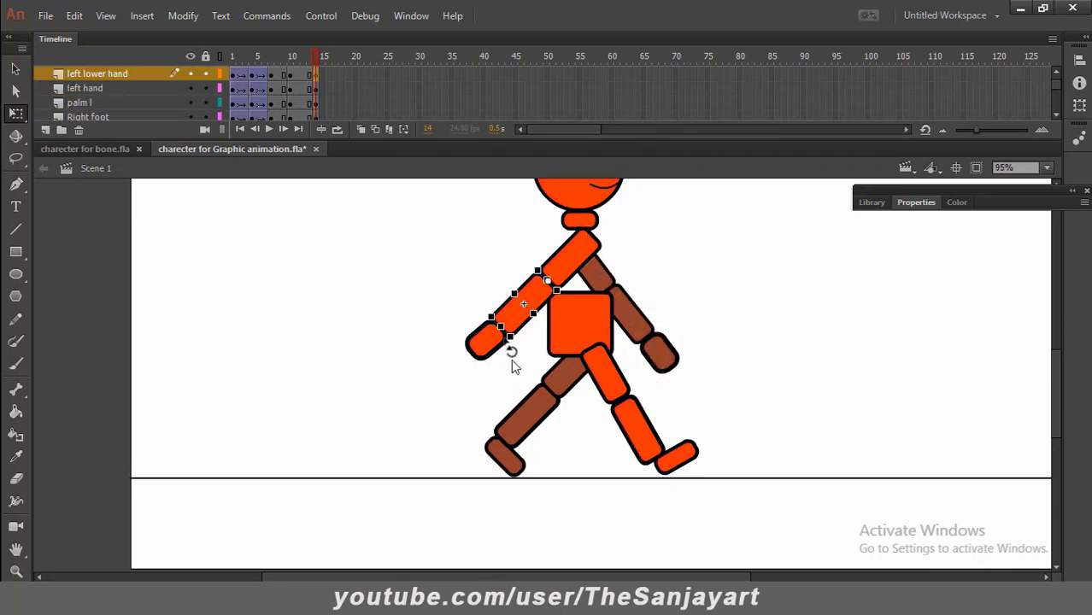
left_click(479, 354, "shift")
left_click_drag(510, 317, 548, 281)
left_click_drag(472, 371, 483, 383)
Select the right forearm and palm and rotate them further forward and up about the elbow
left_click(708, 276)
left_click(639, 316)
left_click_drag(714, 330, 760, 312)
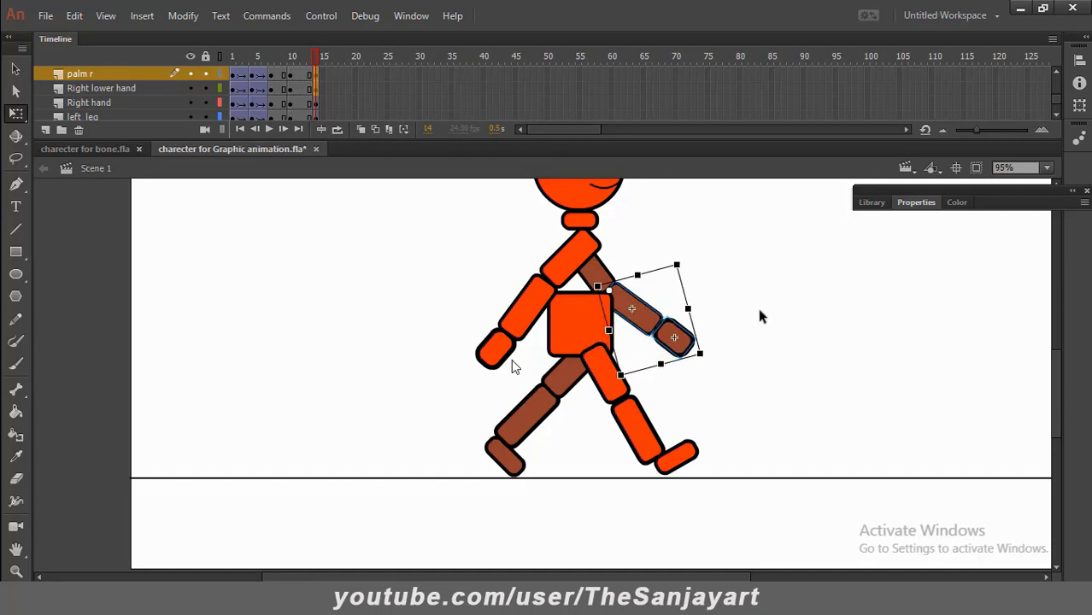
left_click(385, 197)
Make the toraso layer visible again and clear the selection
scroll(159, 107, "down", 3)
scroll(173, 97, "up", 7)
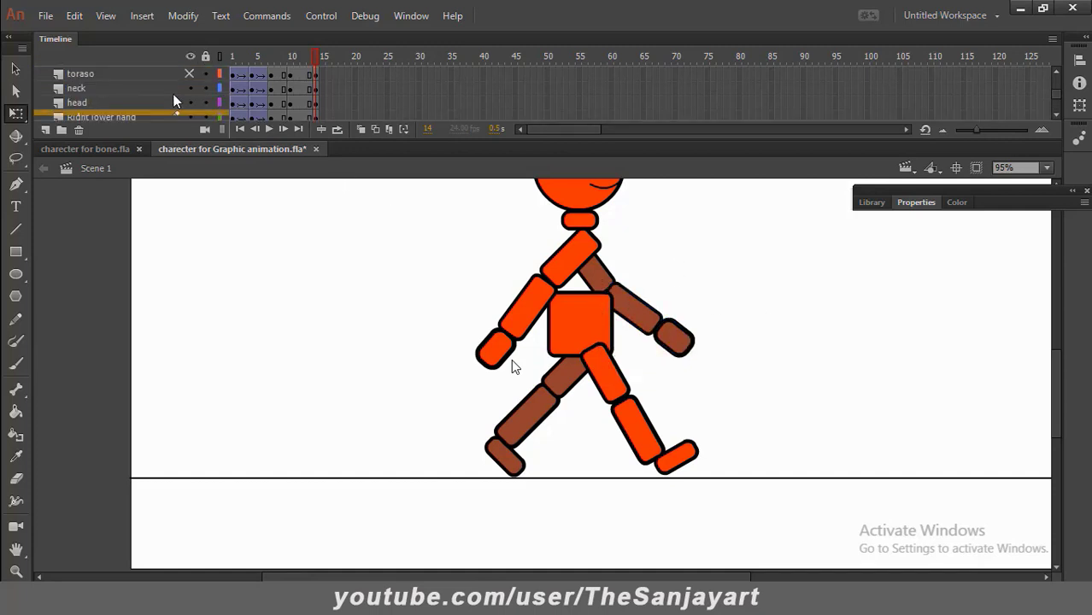
left_click(188, 89)
scroll(188, 92, "up", 4)
left_click(753, 294)
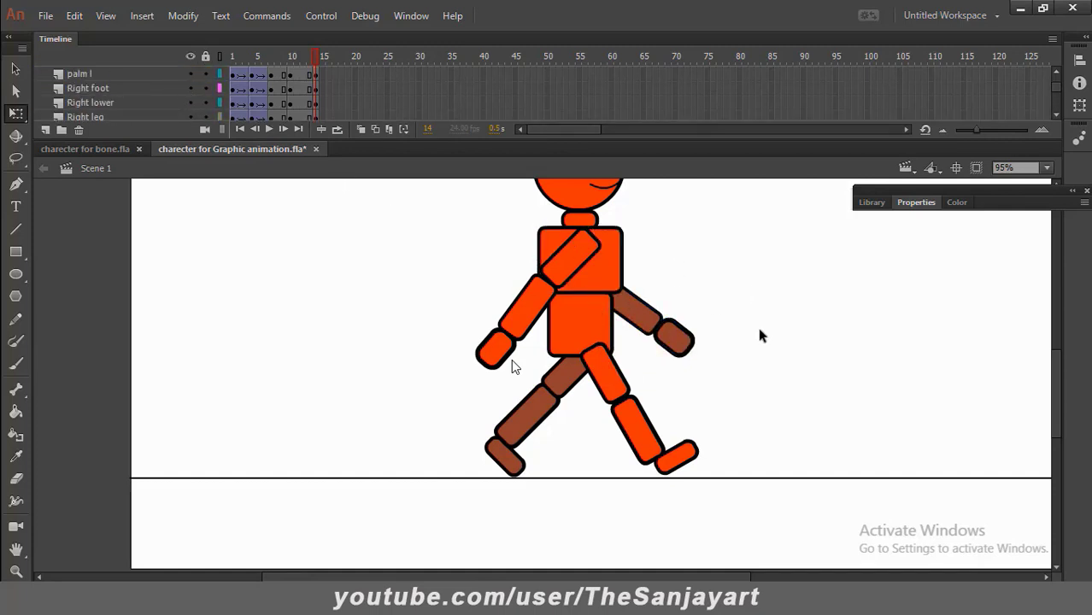
Go to frame 10 and turn on onion skinning to compare its pose with the neighbouring keyframes
left_click_drag(312, 56, 297, 63)
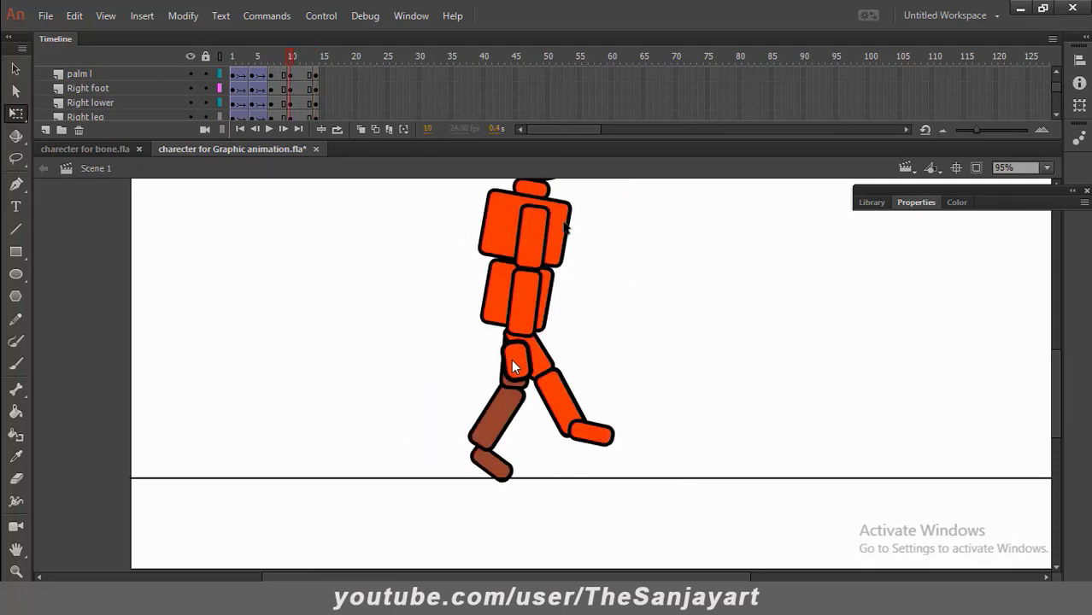
left_click(359, 131)
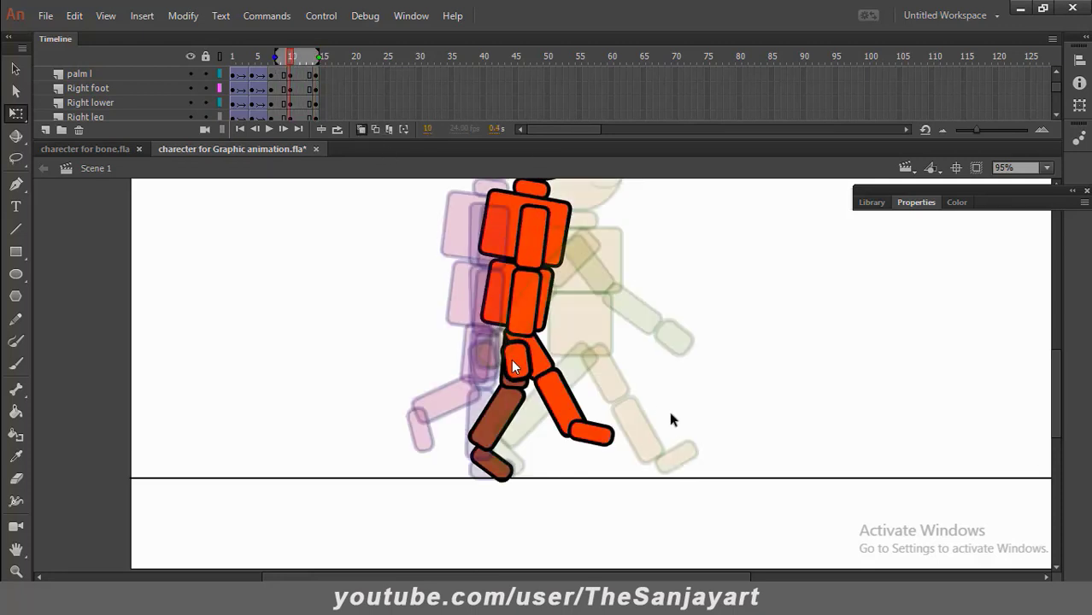
left_click(604, 341, "ctrl+alt")
left_click_drag(605, 332, 604, 328)
left_click(559, 368)
left_click_drag(577, 369, 546, 368)
scroll(639, 343, "up", 3)
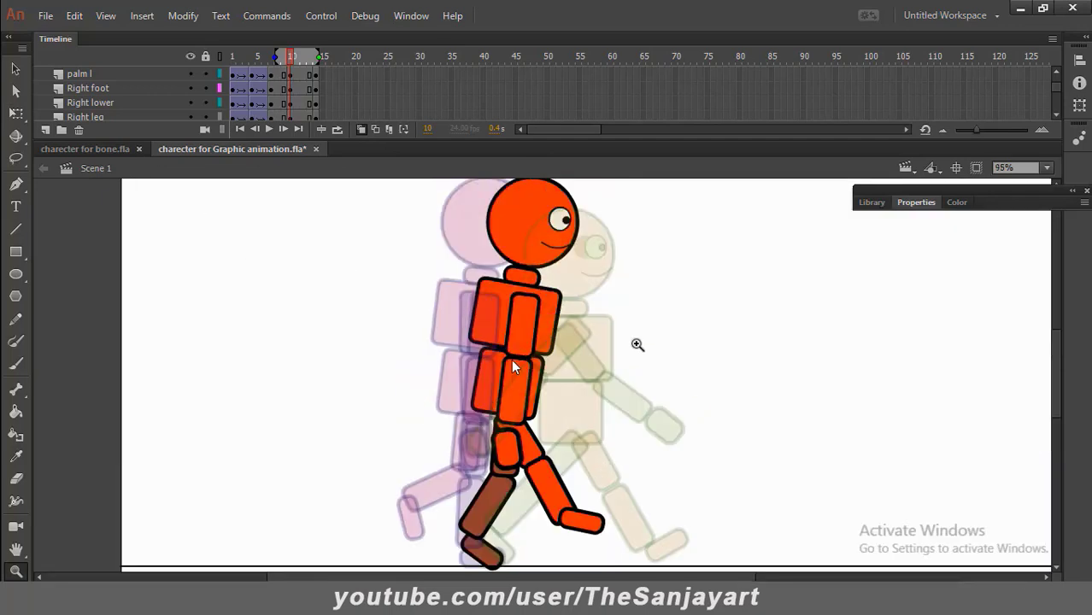
left_click_drag(637, 332, 1083, 604)
left_click_drag(203, 257, 740, 273)
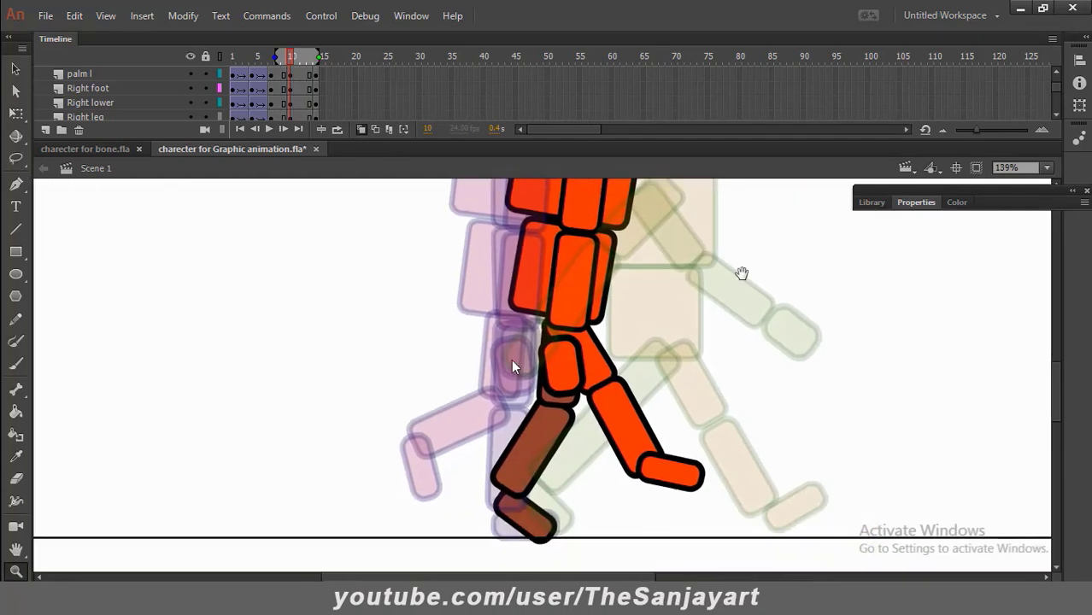
left_click(681, 351, "alt")
Select the whole character at frame 10, place its pivot at the planted left foot, and tilt it slightly forward
key("q")
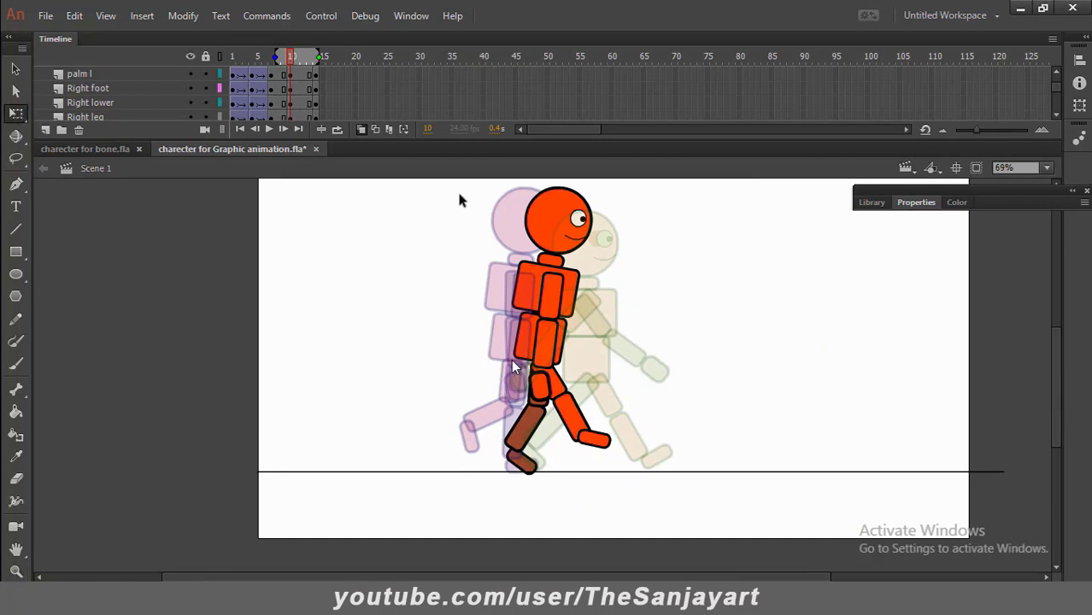
left_click_drag(457, 189, 679, 475)
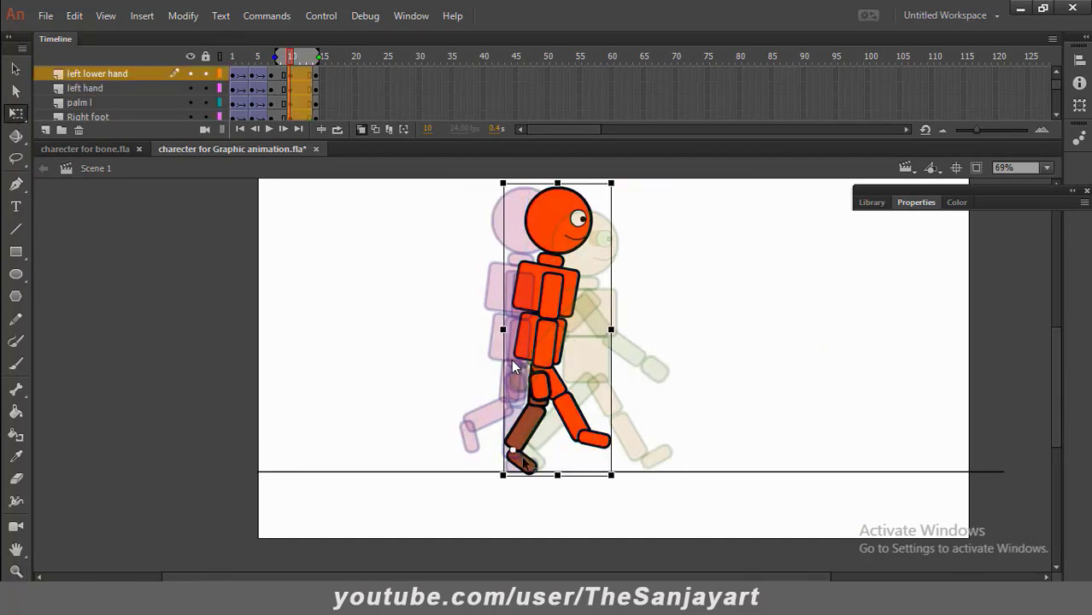
left_click_drag(629, 185, 634, 187)
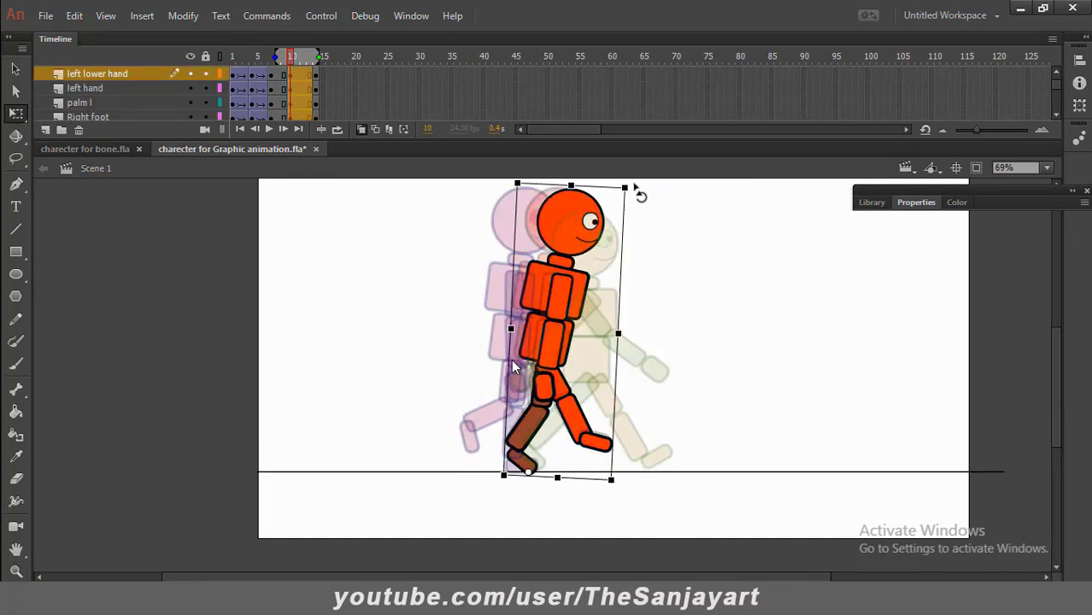
left_click(718, 350)
key("z")
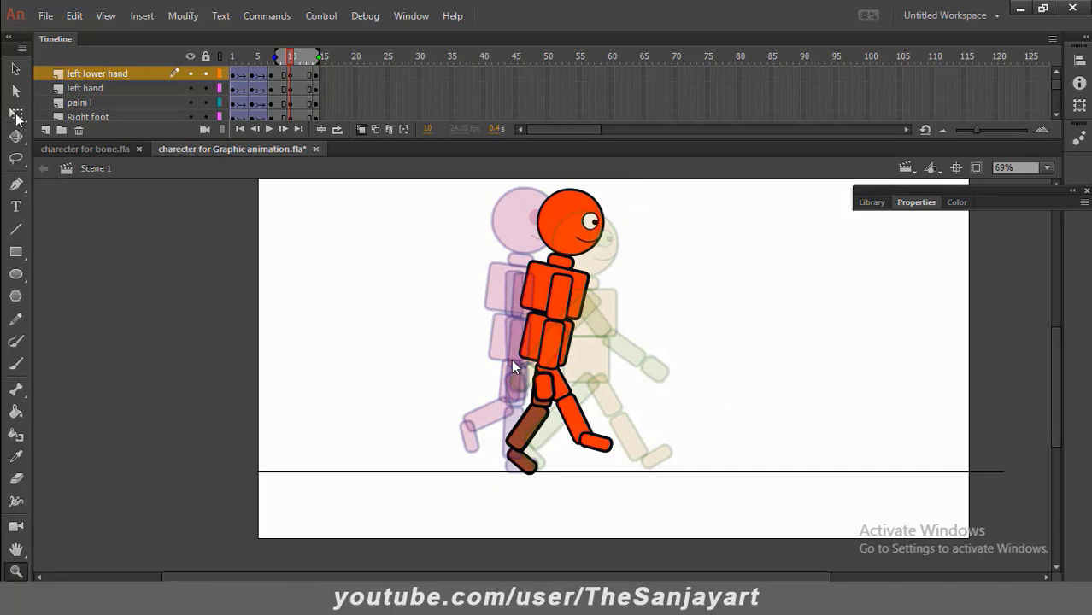
Select the right lower leg at frame 10 and rotate it slightly backward about the knee
left_click(15, 69)
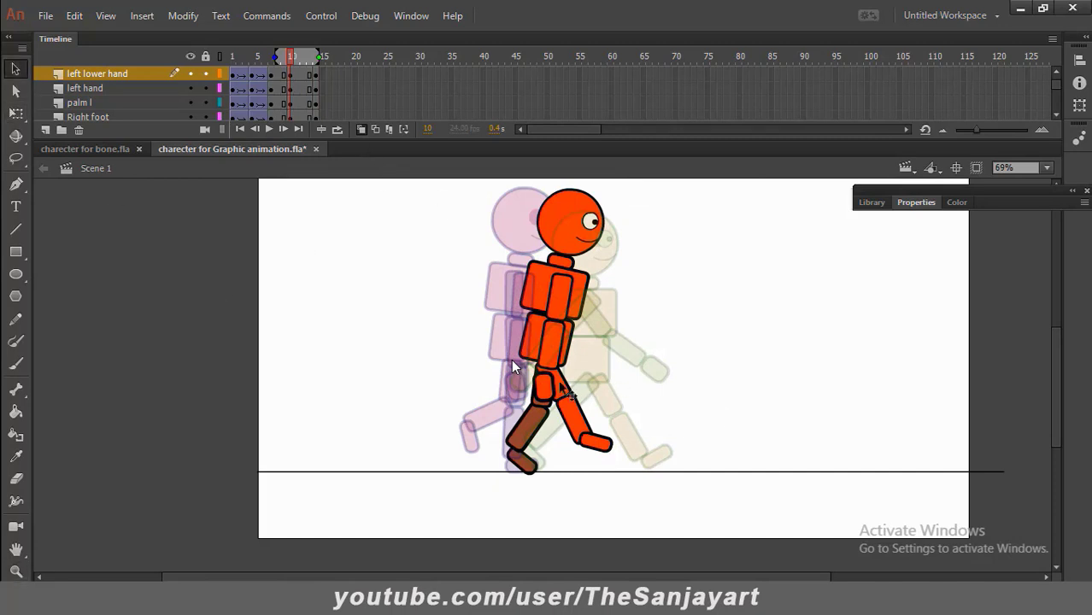
left_click(581, 427)
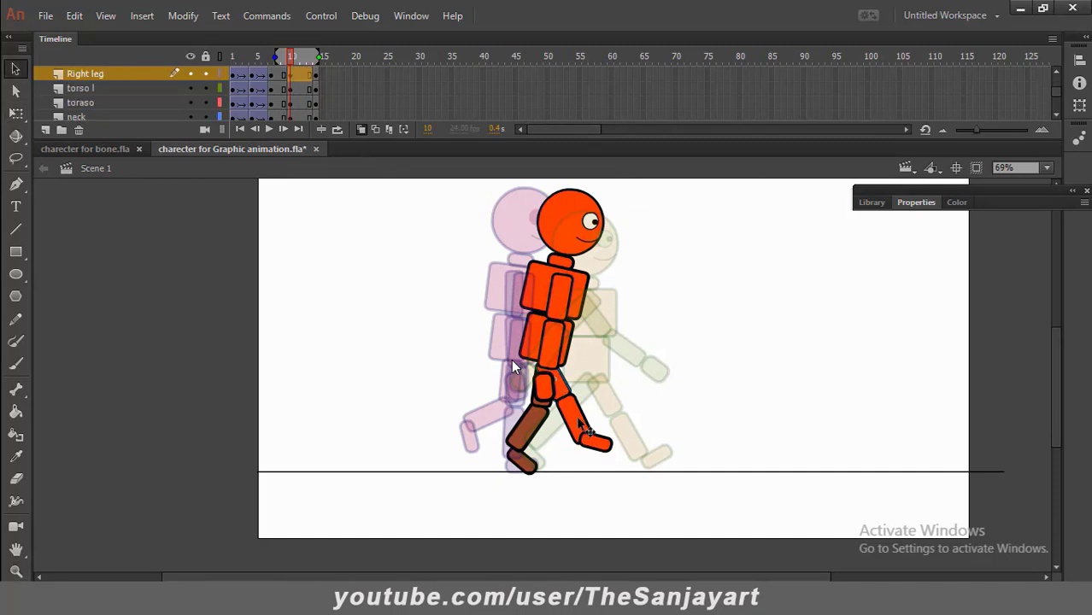
left_click(584, 430)
key("q")
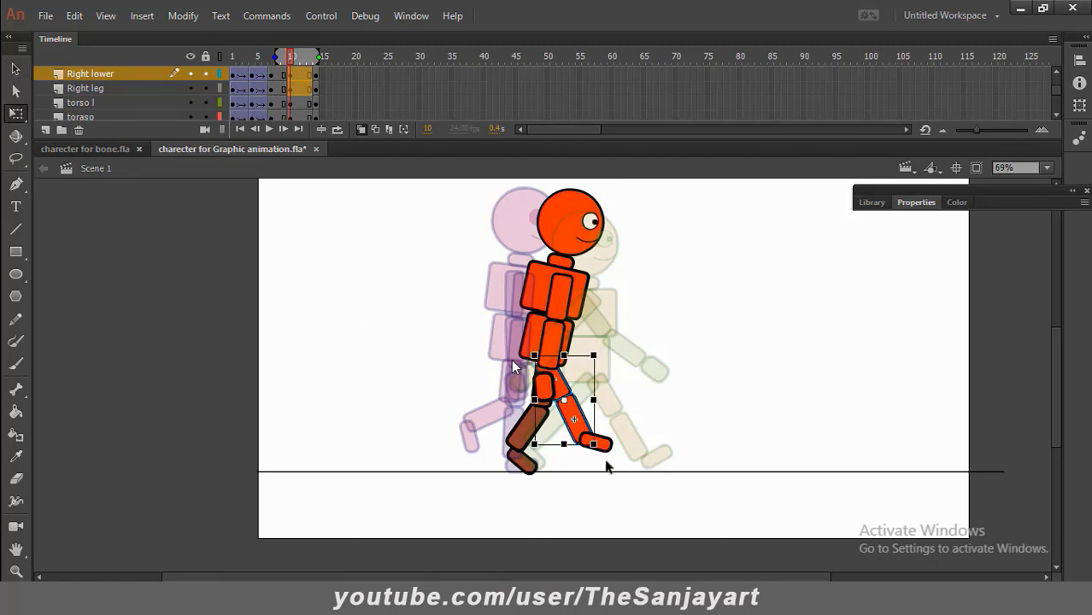
left_click(594, 429)
left_click(572, 411)
left_click_drag(610, 460, 585, 456)
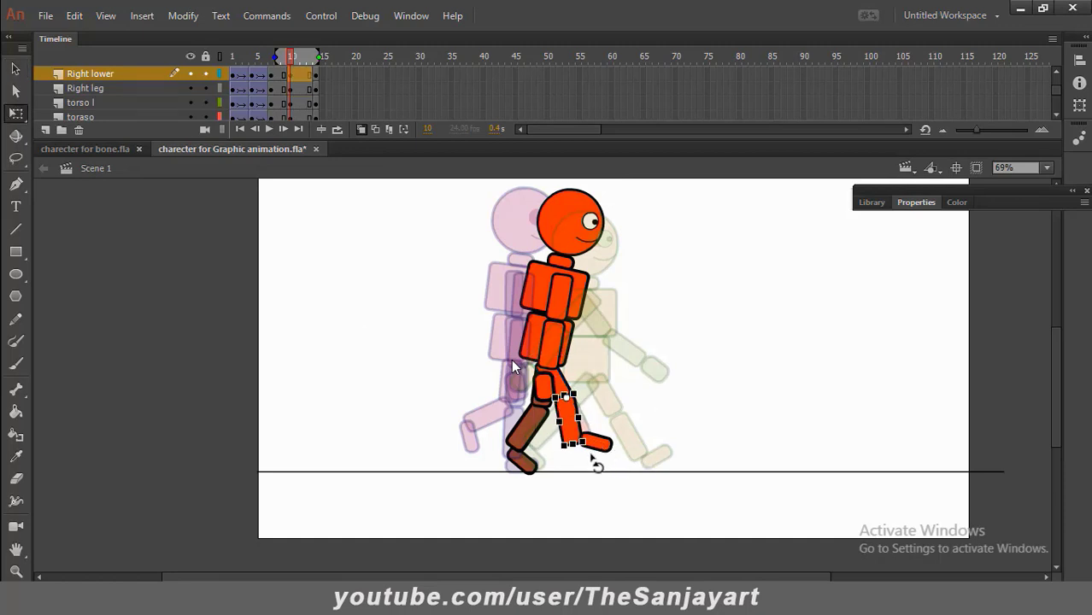
Shift the right foot down and left until it joins the end of the rotated lower leg
left_click(609, 446)
key("Down")
key("Down")
key("Down")
key("Down")
key("Down")
key("Down")
key("Down")
key("Down")
key("Down")
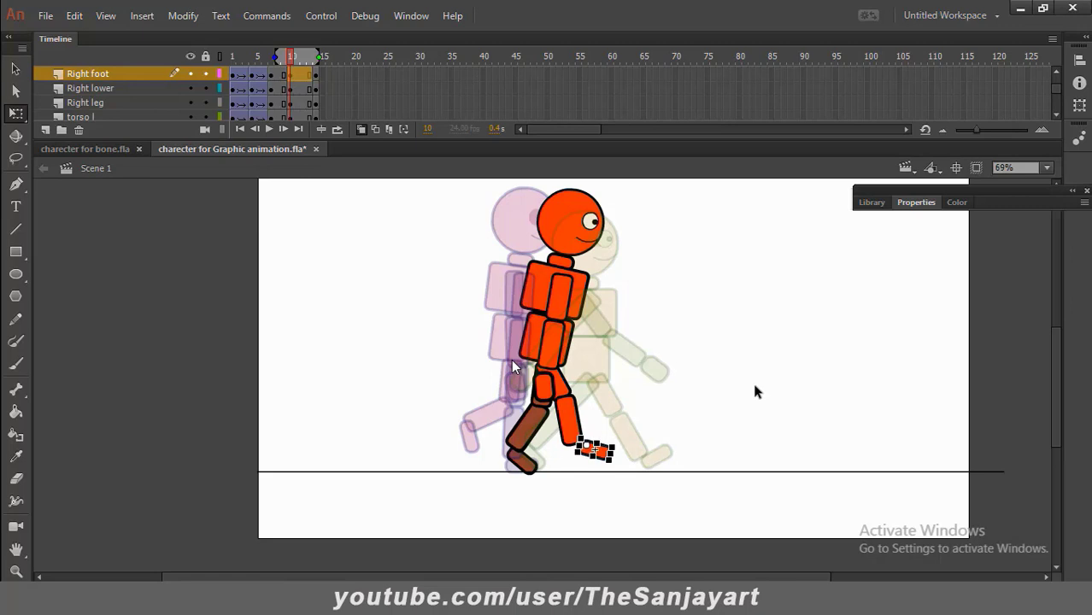
key("Left")
key("Left")
key("Left")
key("Left")
key("Left")
key("Left")
key("Left")
key("Left")
key("Left")
key("Left")
key("Left")
key("Left")
key("Left")
key("Up")
key("Up")
left_click(753, 391)
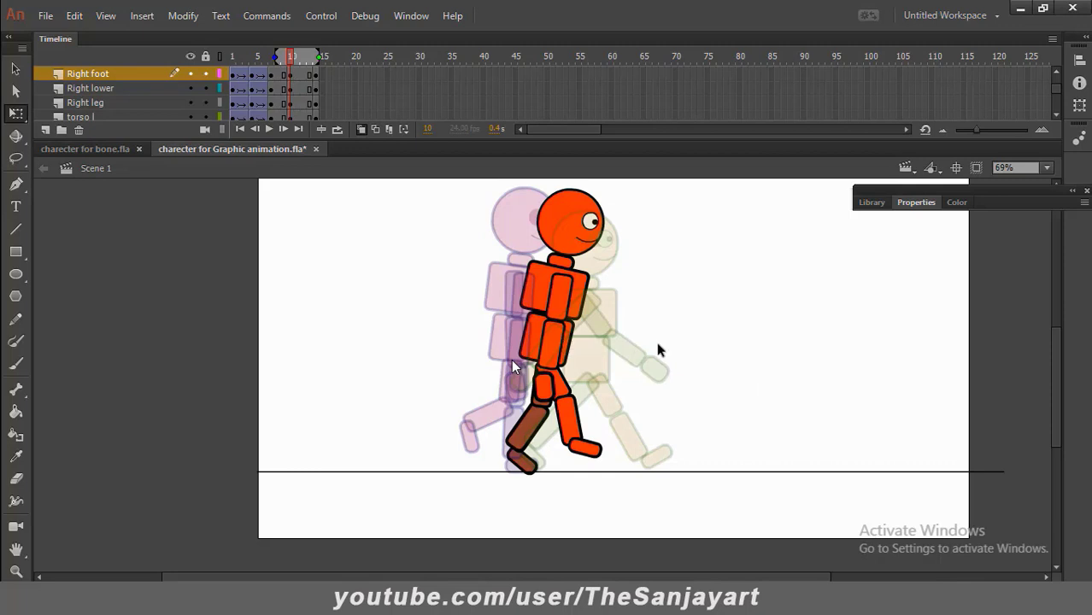
Turn off onion skinning and scrub through the frames up to frame 12 to check the motion
left_click(366, 130)
left_click_drag(265, 53, 305, 102)
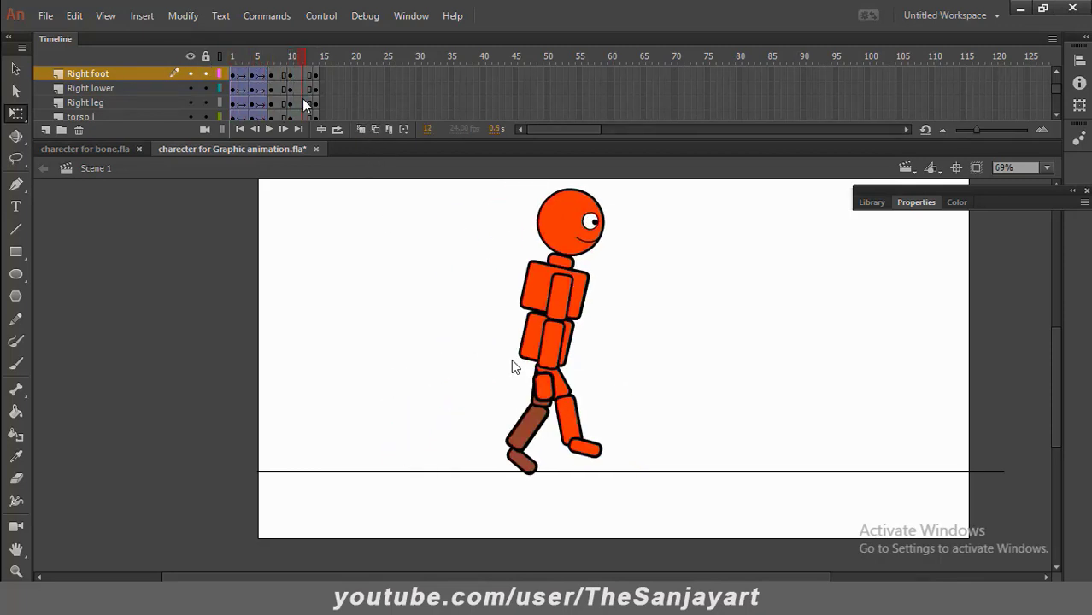
Select the left upper arm, lower arm and palm at frame 10 and swing them backward about the shoulder
left_click(583, 310)
left_click(16, 69)
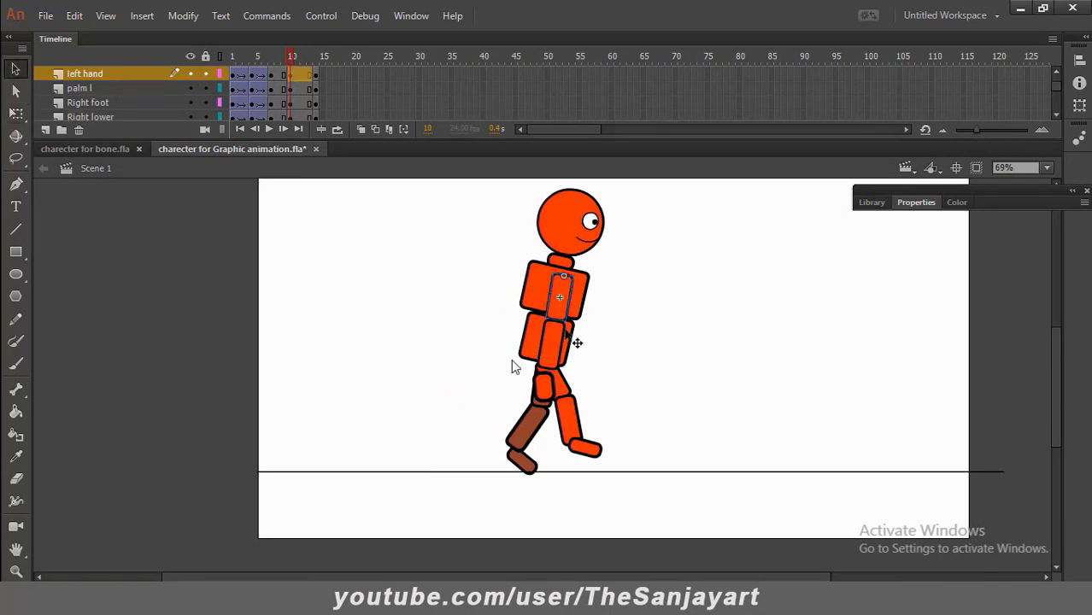
left_click(554, 345, "shift")
left_click(547, 389, "shift")
left_click(14, 117)
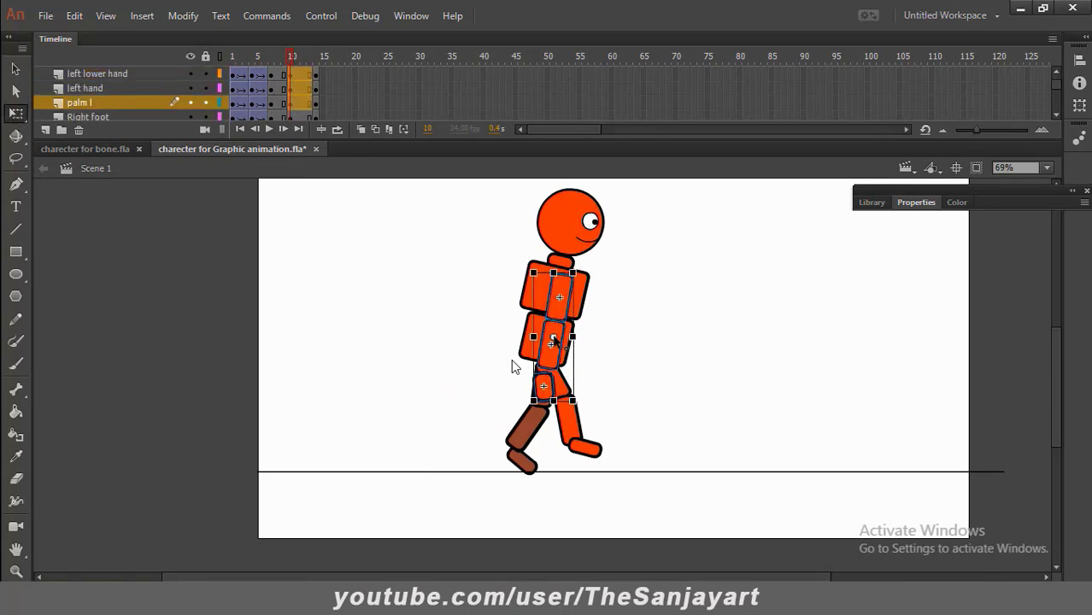
left_click_drag(588, 415, 511, 413)
left_click(605, 311)
Hide both torso layers and swing the whole right arm forward about the shoulder at frame 10
left_click(577, 300)
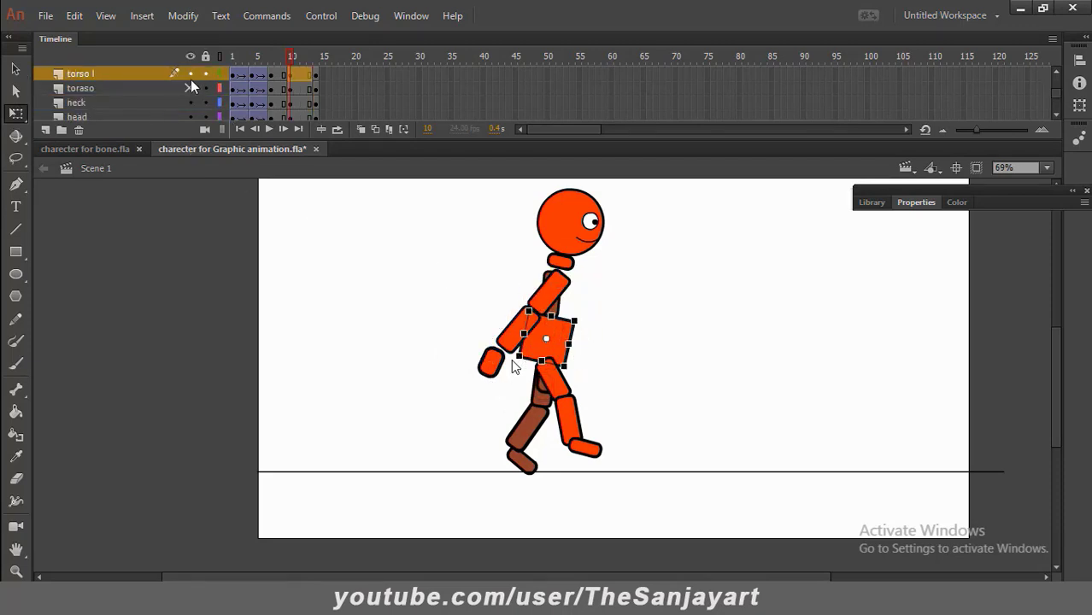
left_click(190, 88)
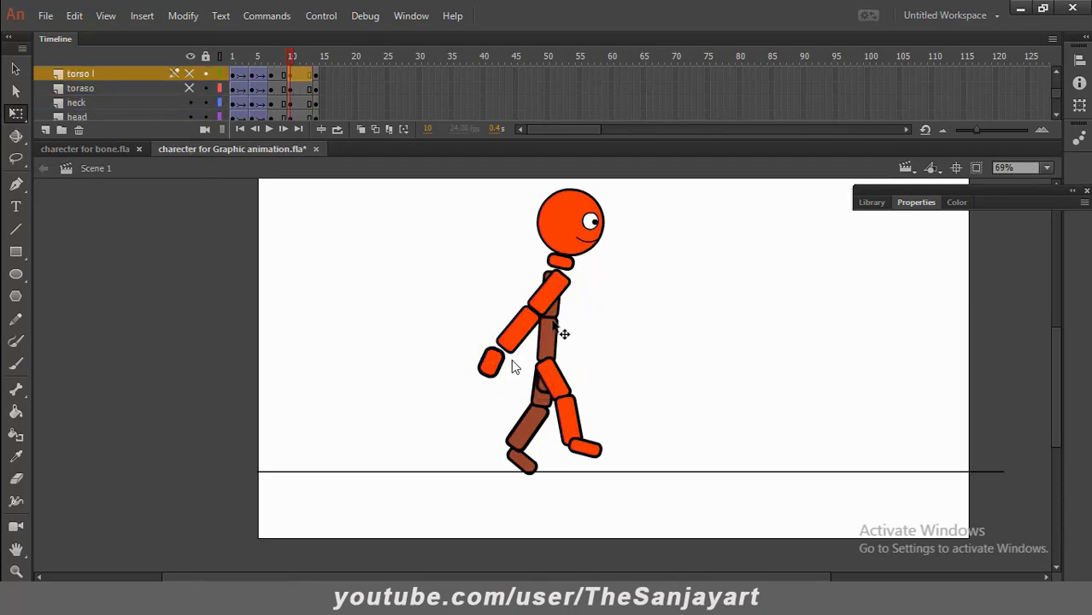
left_click(545, 390)
left_click(16, 69)
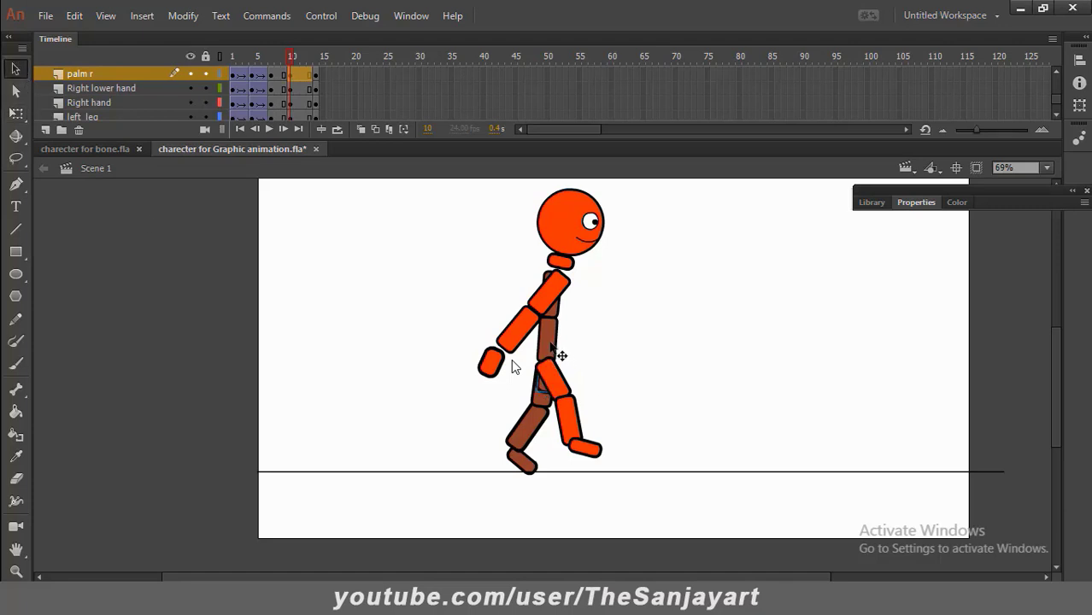
left_click(550, 344, "shift")
left_click(555, 310, "shift")
key("q")
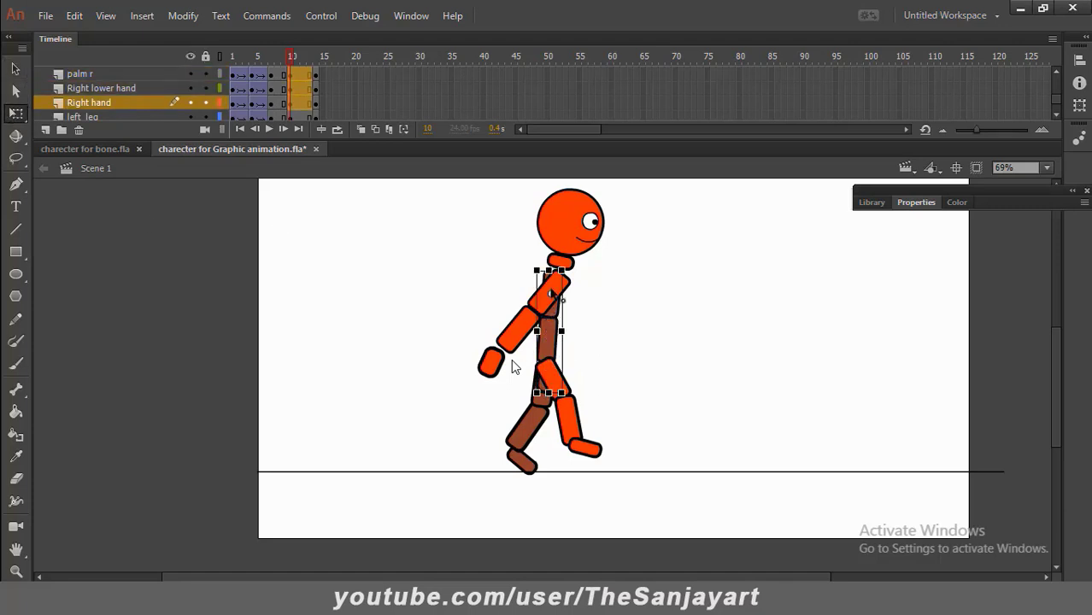
left_click_drag(566, 399, 671, 386)
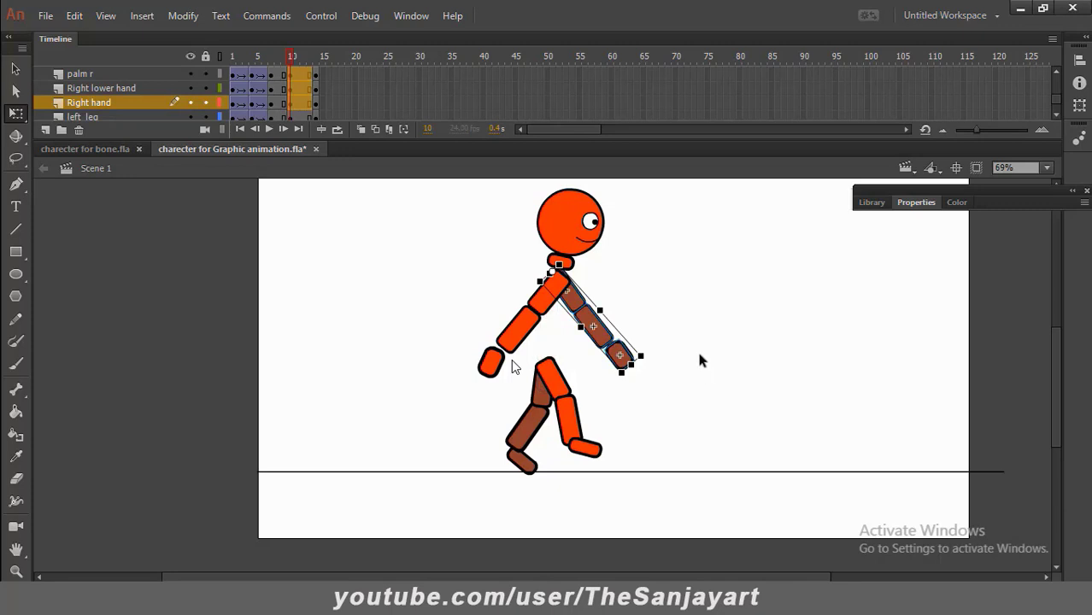
Rotate the right palm at the wrist so that it hangs almost straight down
left_click(661, 380)
left_click(620, 354)
left_click_drag(648, 372, 628, 390)
left_click(679, 339)
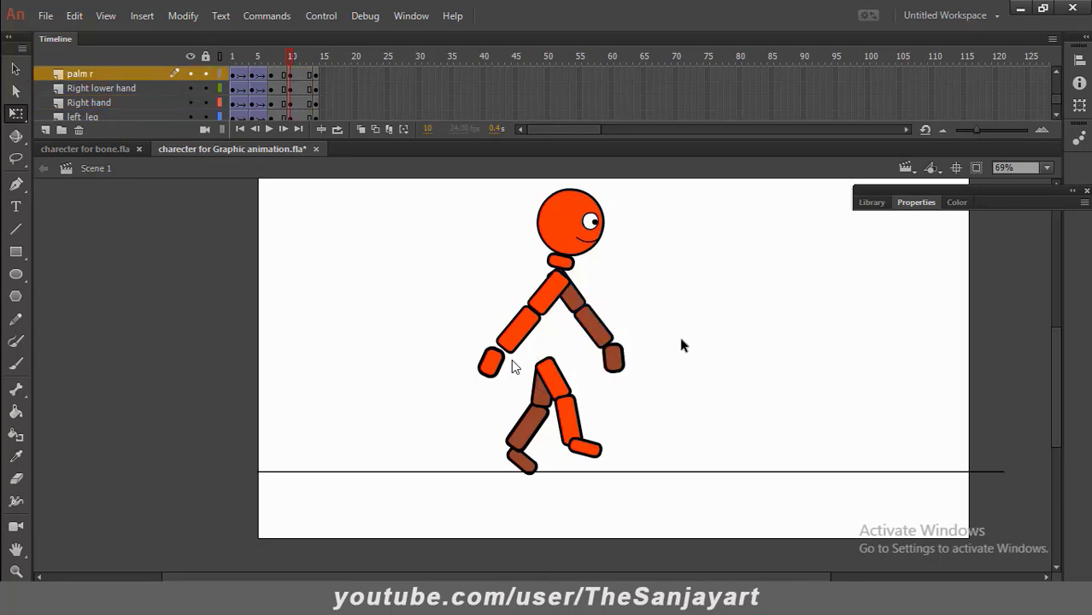
Show the torso layers again and rotate both torso parts together about the shoulder to a more upright posture
scroll(176, 101, "up", 2)
left_click(189, 74)
left_click(189, 88)
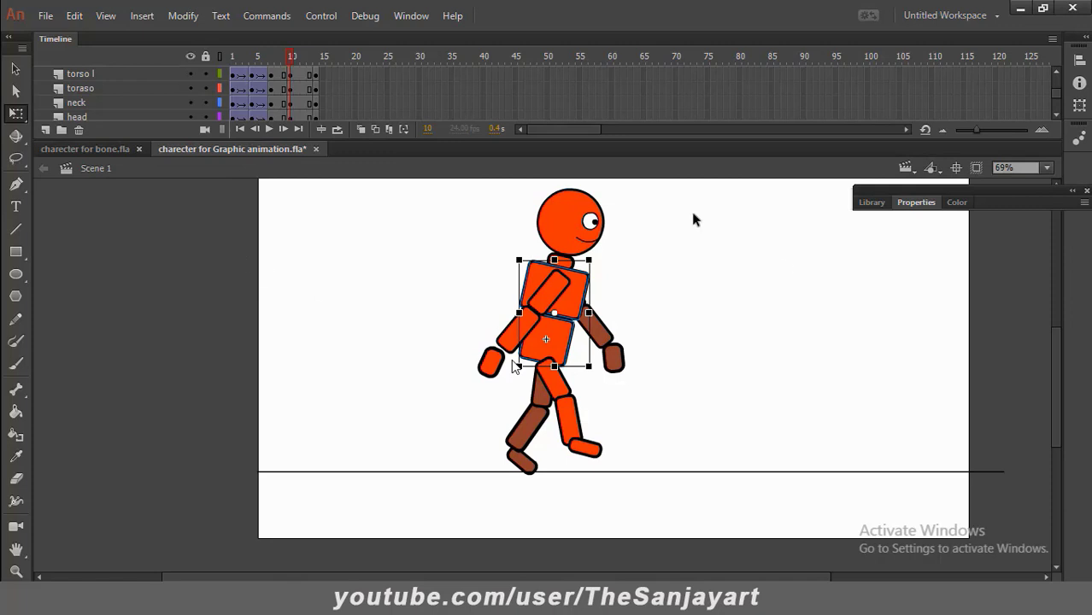
left_click(562, 277)
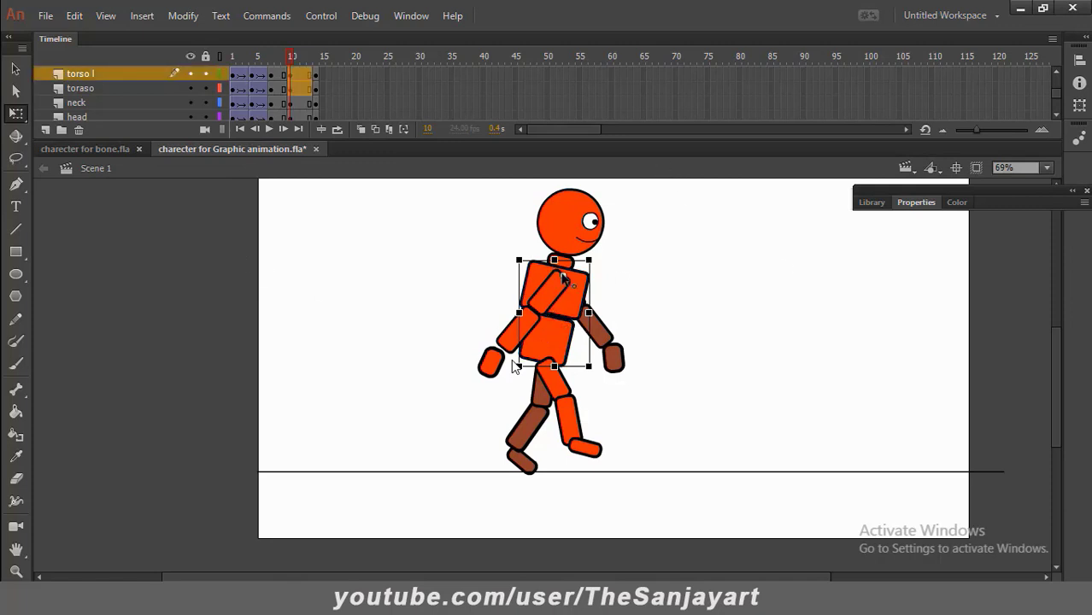
left_click_drag(594, 373, 611, 385)
left_click(720, 312)
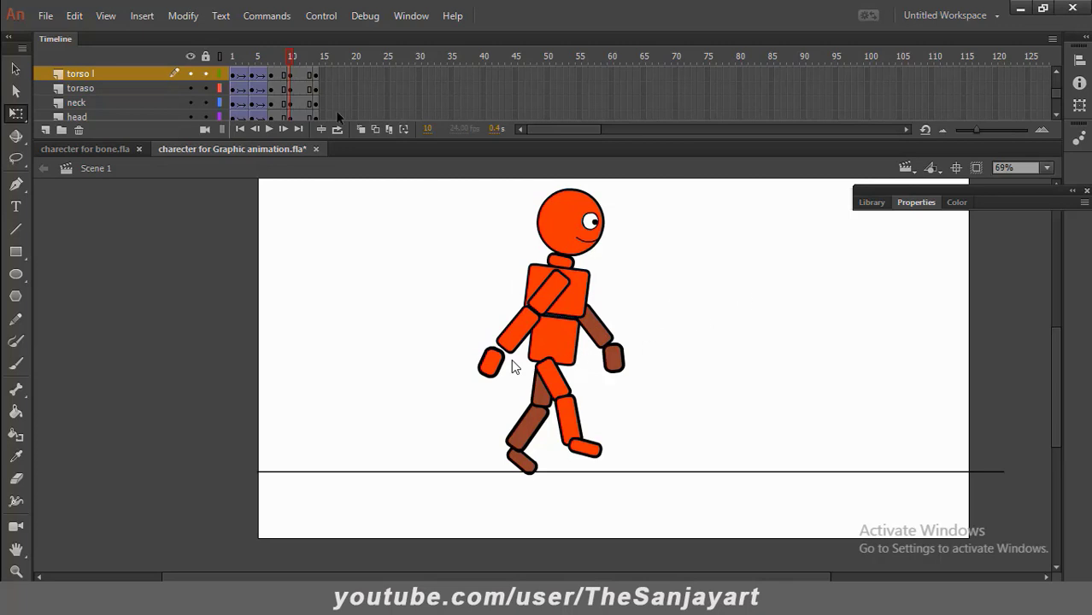
Apply a classic tween to the character layers across frames 9 to 12 and scrub the timeline to check it
left_click_drag(273, 57, 288, 82)
scroll(290, 87, "down", 5)
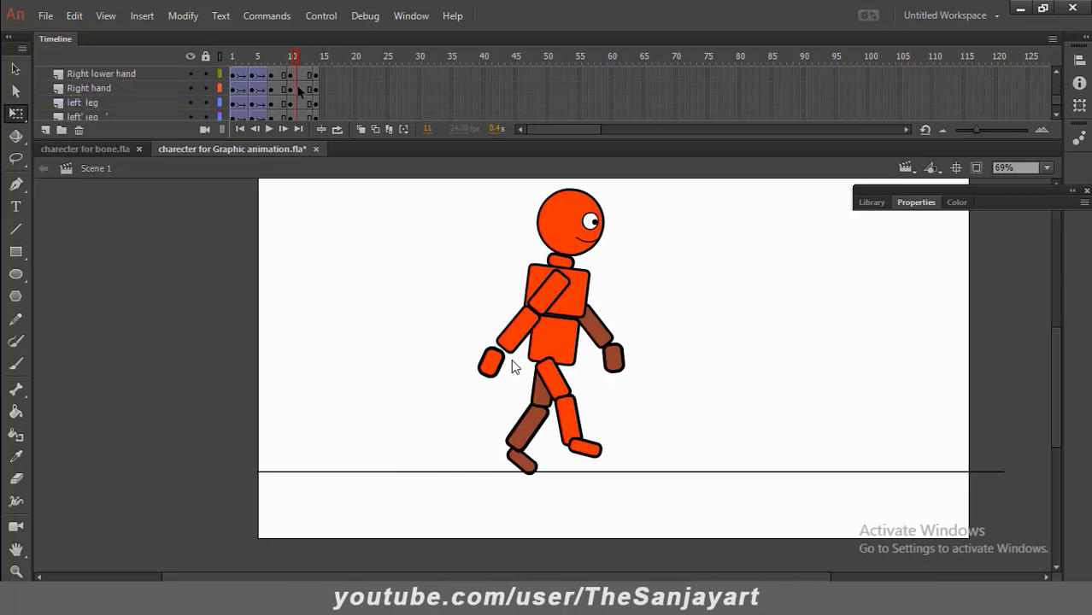
scroll(299, 89, "up", 1)
left_click_drag(282, 75, 303, 102)
right_click(304, 102)
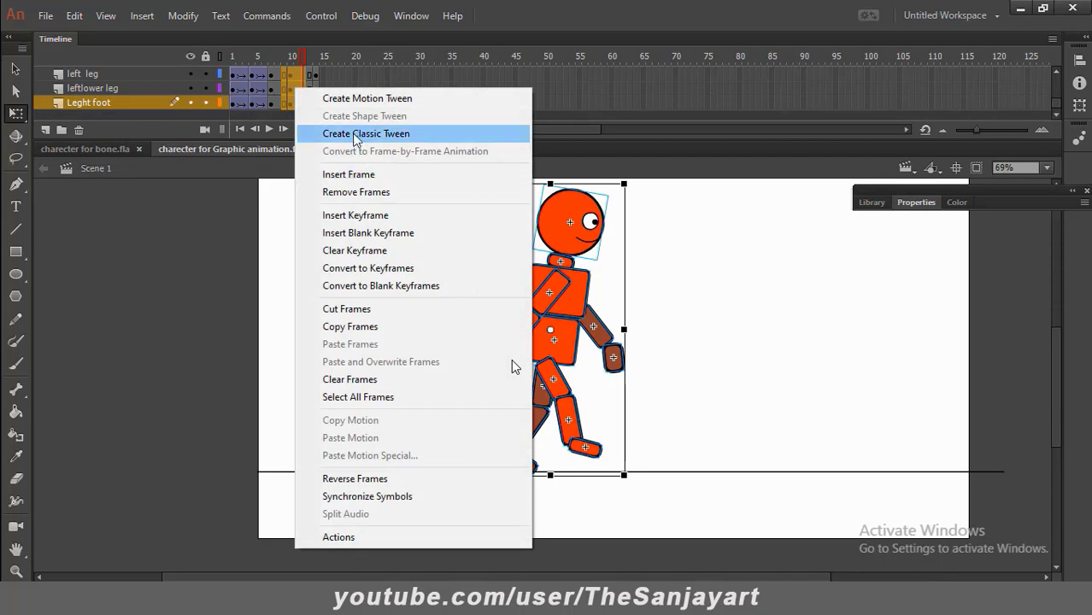
left_click(366, 134)
left_click_drag(299, 56, 302, 121)
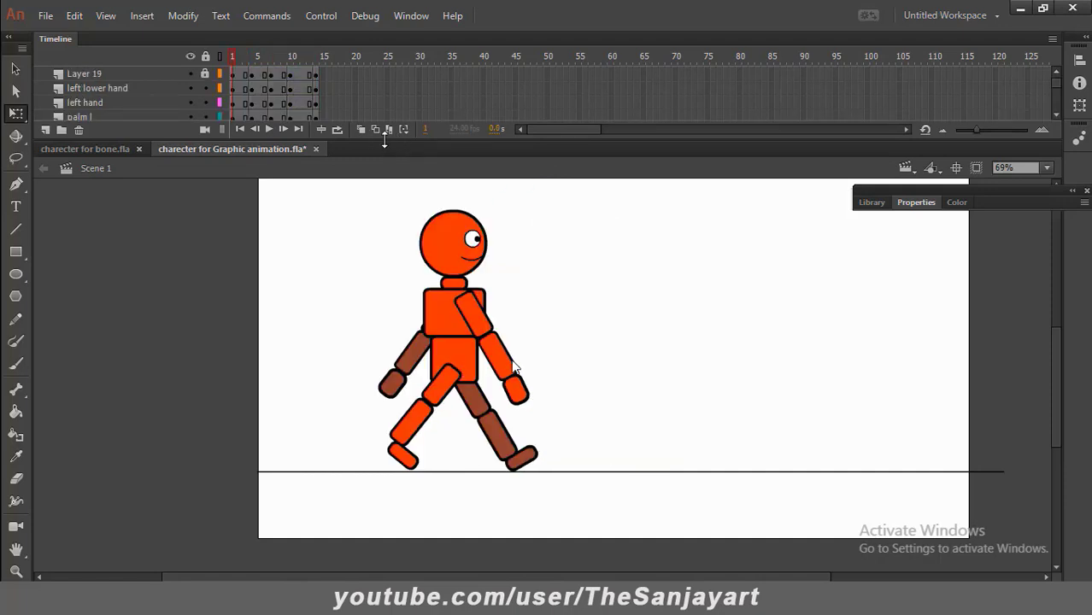
Select the frame 1 keyframes of all character layers and turn on onion skinning with its range extended to frame 14
left_click_drag(384, 136, 376, 342)
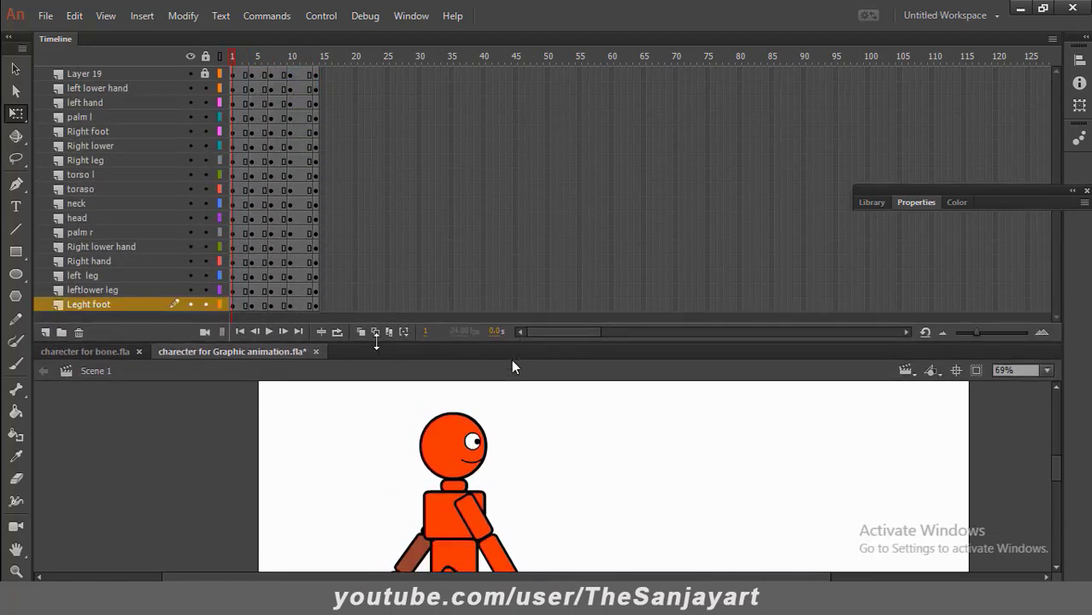
left_click_drag(234, 295, 238, 322)
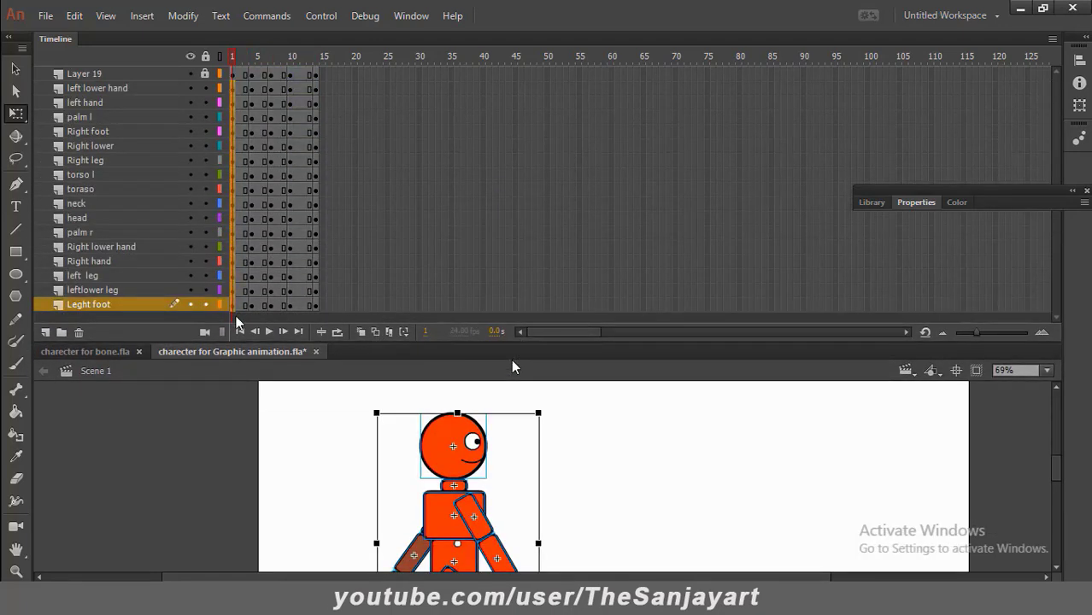
left_click(360, 331)
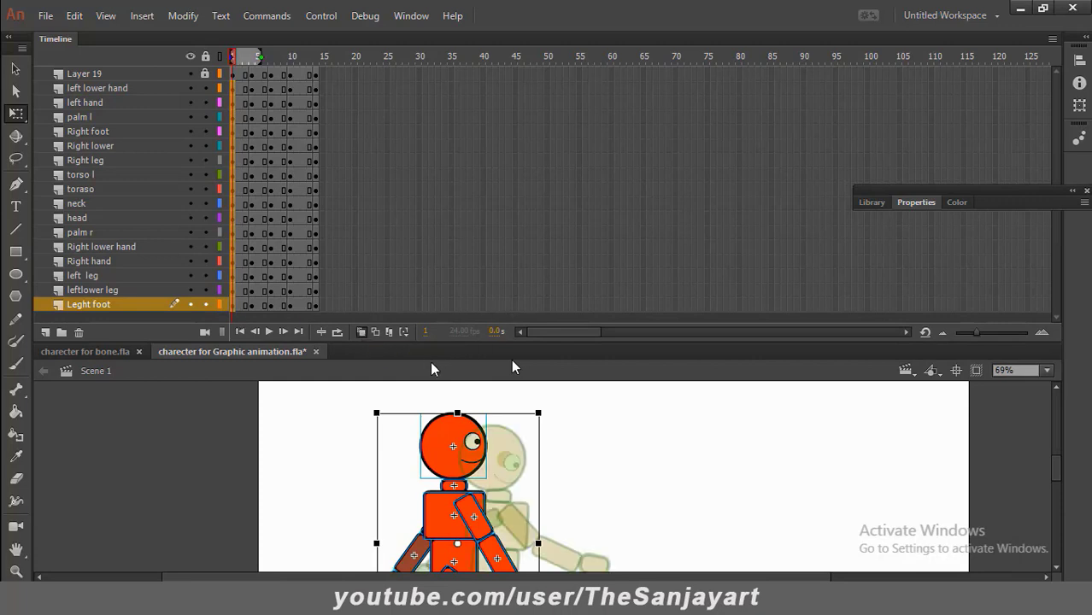
left_click_drag(273, 53, 317, 56)
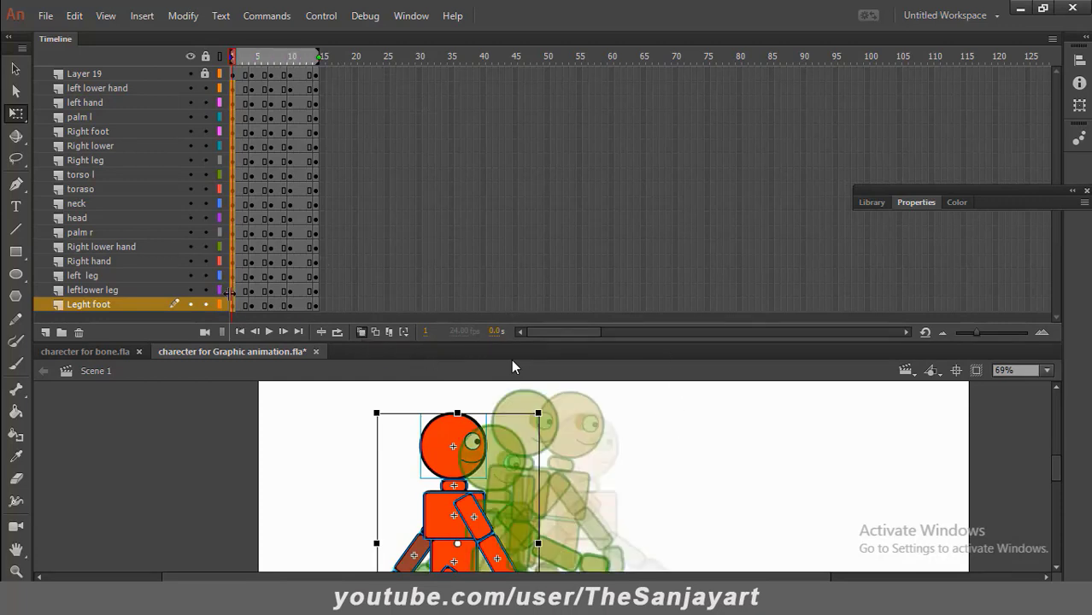
Copy the selected frame 1 keyframes to frame 29 and move Layer 19's frame 14 keyframe to frame 29
left_click_drag(234, 311, 411, 313)
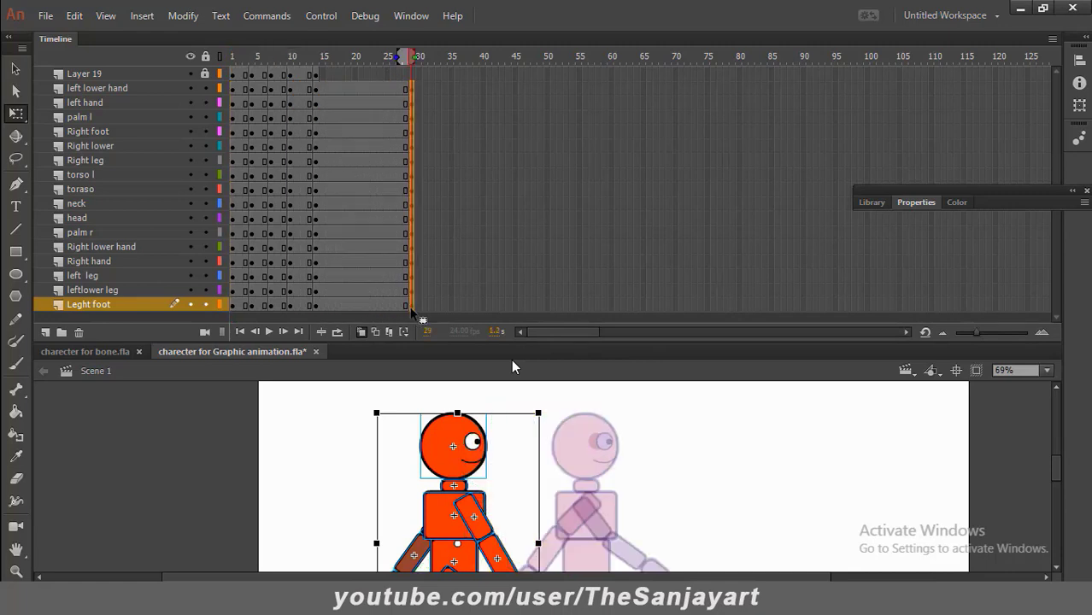
left_click(317, 76)
left_click_drag(317, 76, 412, 76)
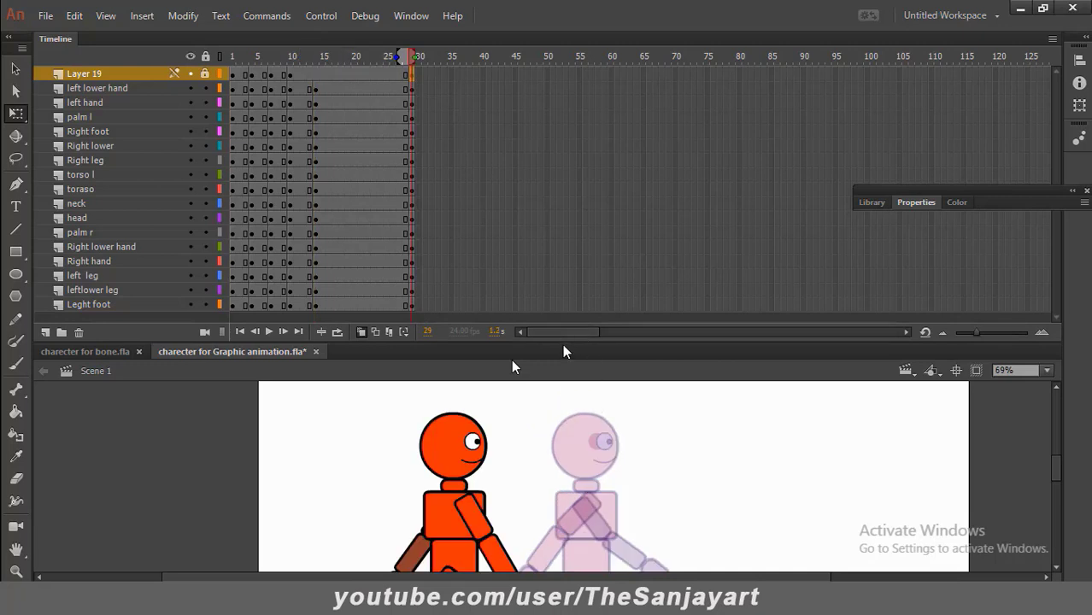
Select the whole character at frame 29 and move it right until its rear foot meets the frame 14 pose's front foot
left_click_drag(562, 343, 535, 385)
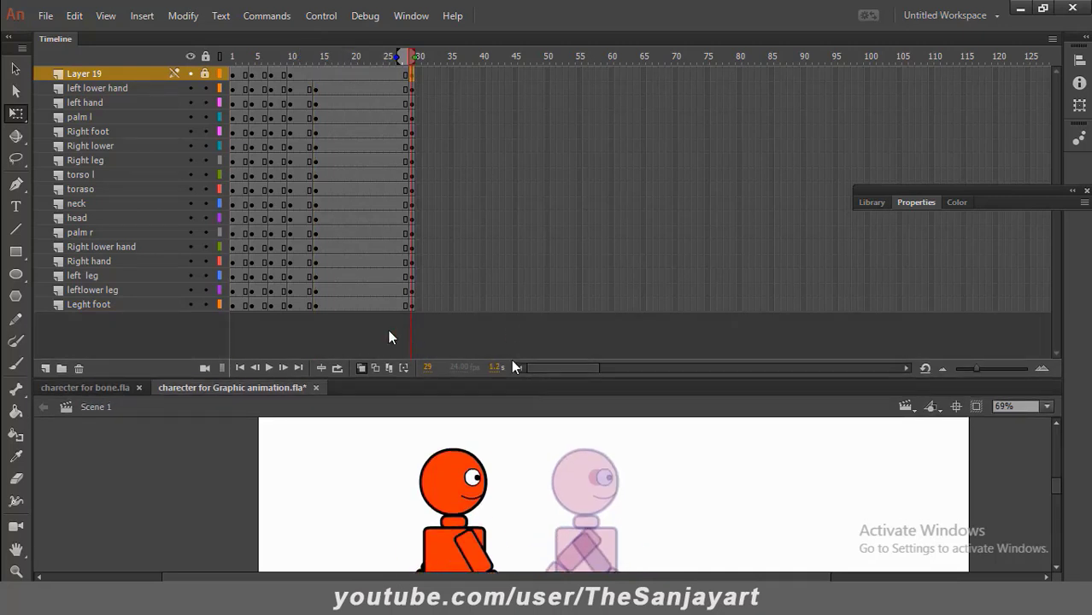
left_click_drag(411, 79, 411, 305)
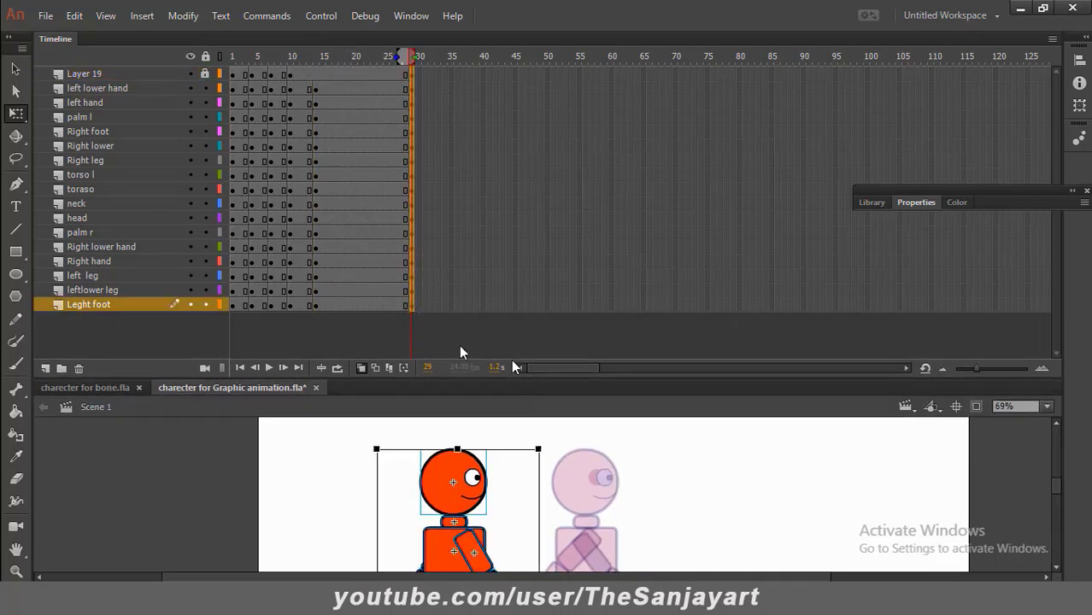
left_click_drag(582, 380, 540, 8)
left_click_drag(485, 378, 737, 361)
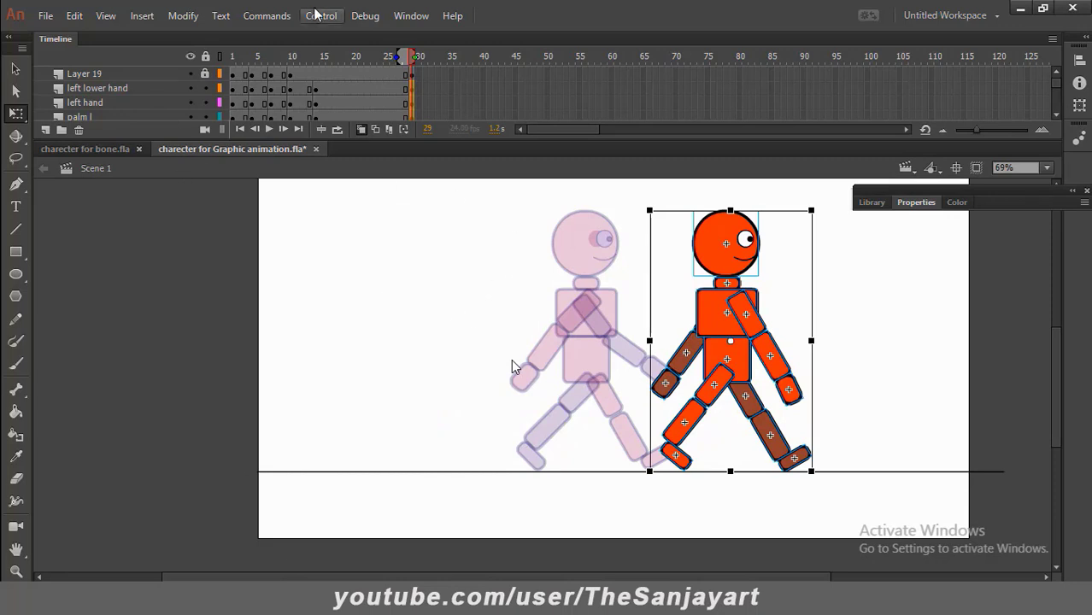
left_click(15, 68)
left_click(263, 206)
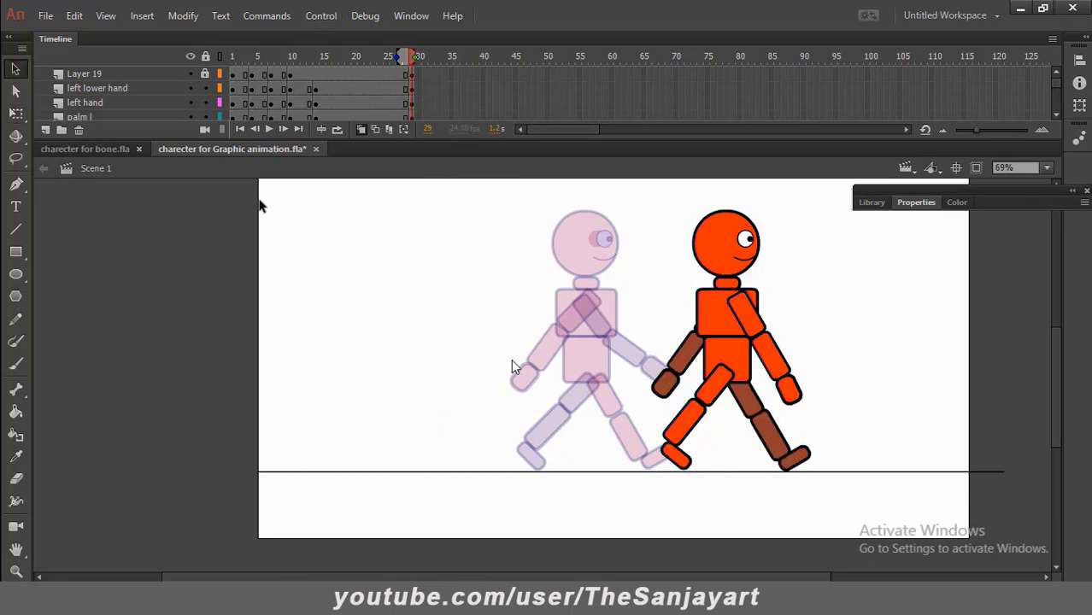
Move the frame 7 keyframes of all layers to frame 21 and shift the pose right between the frame 14 and 29 poses
left_click_drag(462, 141, 462, 357)
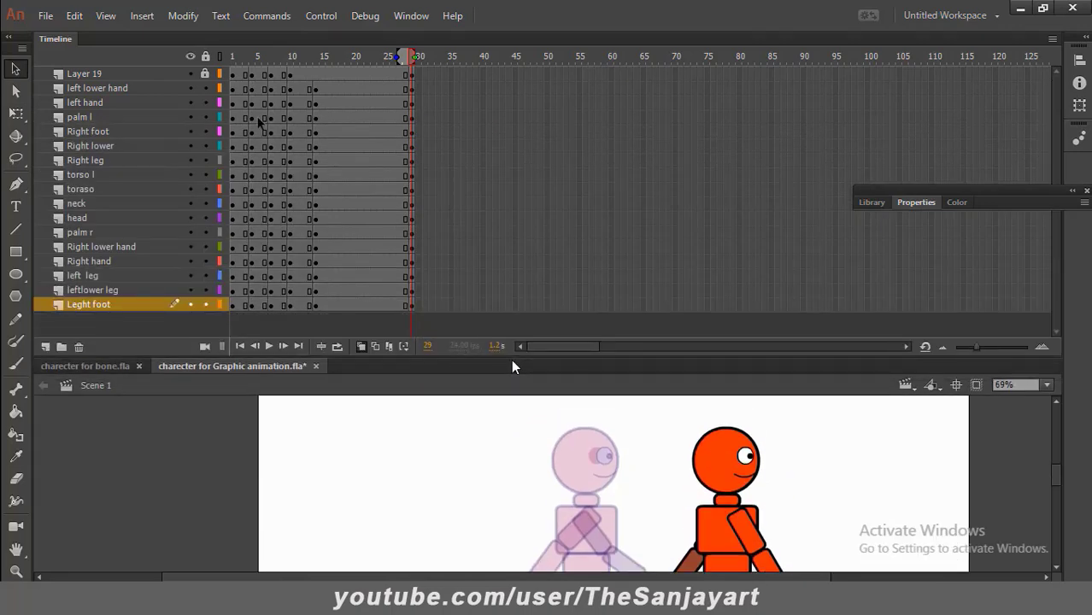
left_click_drag(272, 77, 366, 301)
left_click_drag(573, 357, 575, 105)
left_click_drag(504, 288, 642, 287)
left_click(746, 500)
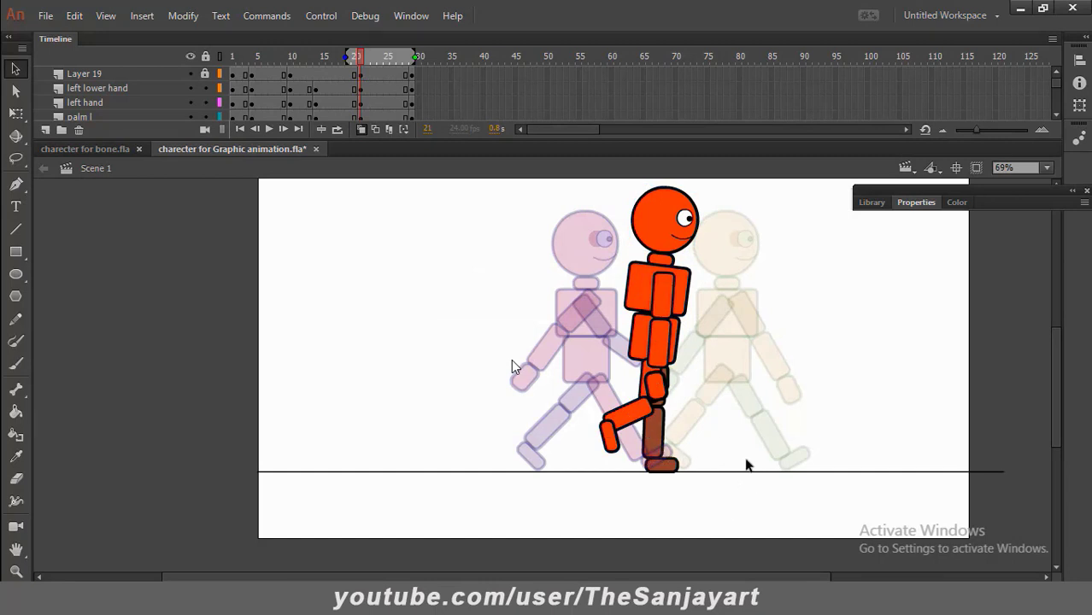
Move the left palm up at frame 21 until it joins the end of the lower arm
key("z")
left_click_drag(524, 318, 771, 497)
key("space")
left_click_drag(691, 417, 706, 395)
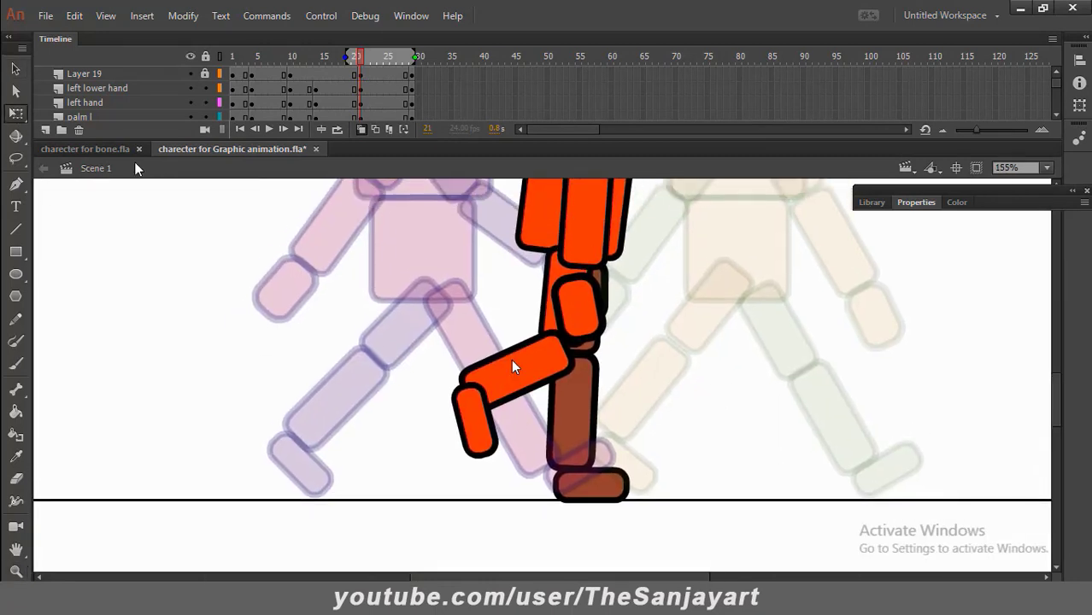
key("q")
left_click(553, 379)
left_click(583, 310)
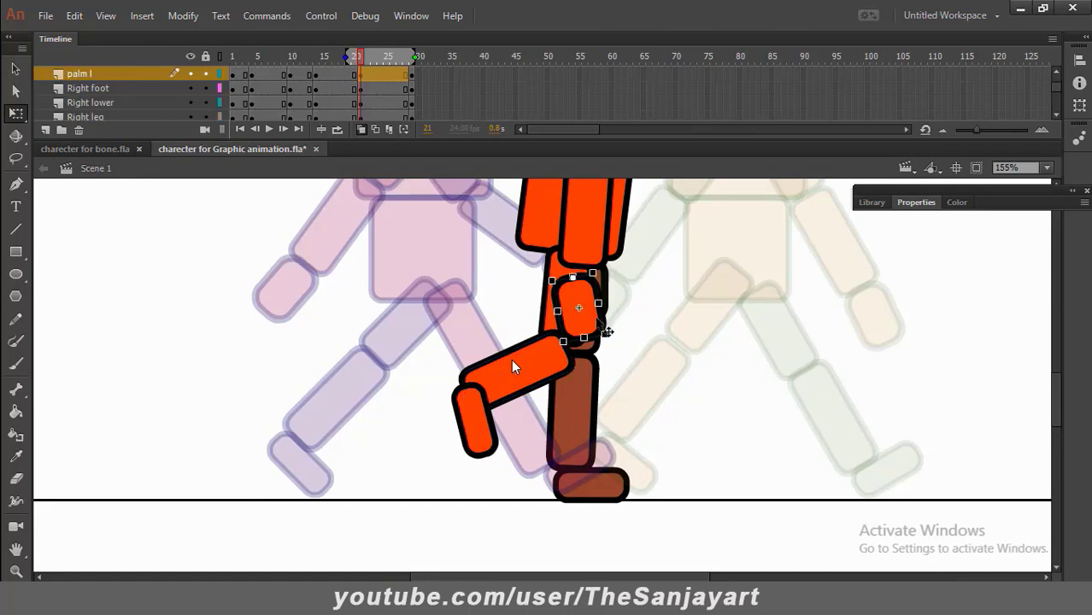
left_click_drag(575, 312, 574, 287)
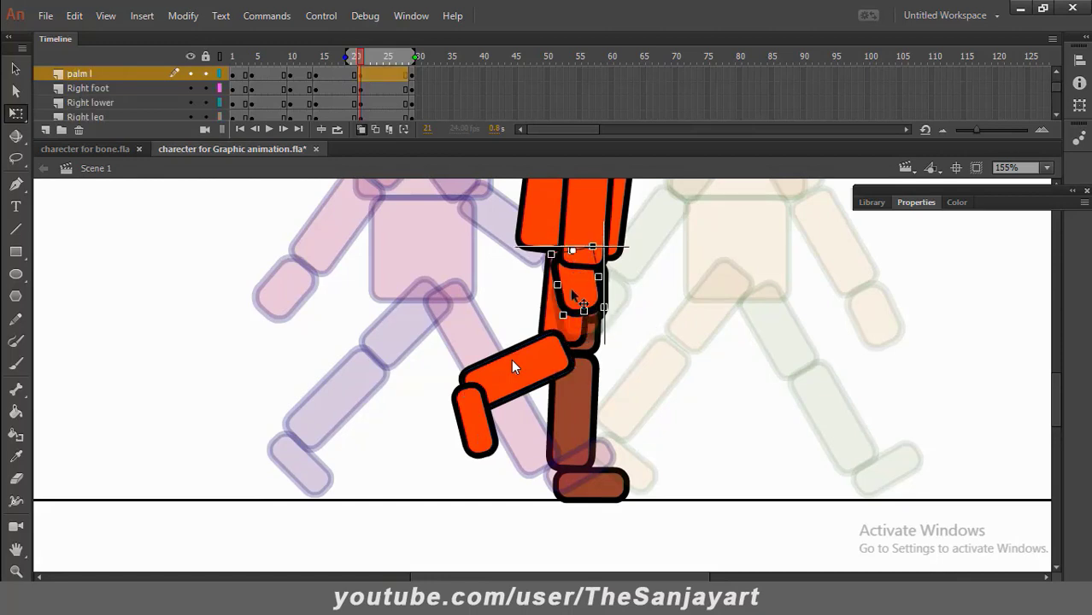
Swing the right lower leg straight down beneath the knee at frame 21, and rotate the whole right leg to vertical
left_click(530, 373)
left_click_drag(487, 434, 564, 485)
left_click_drag(549, 428, 556, 426)
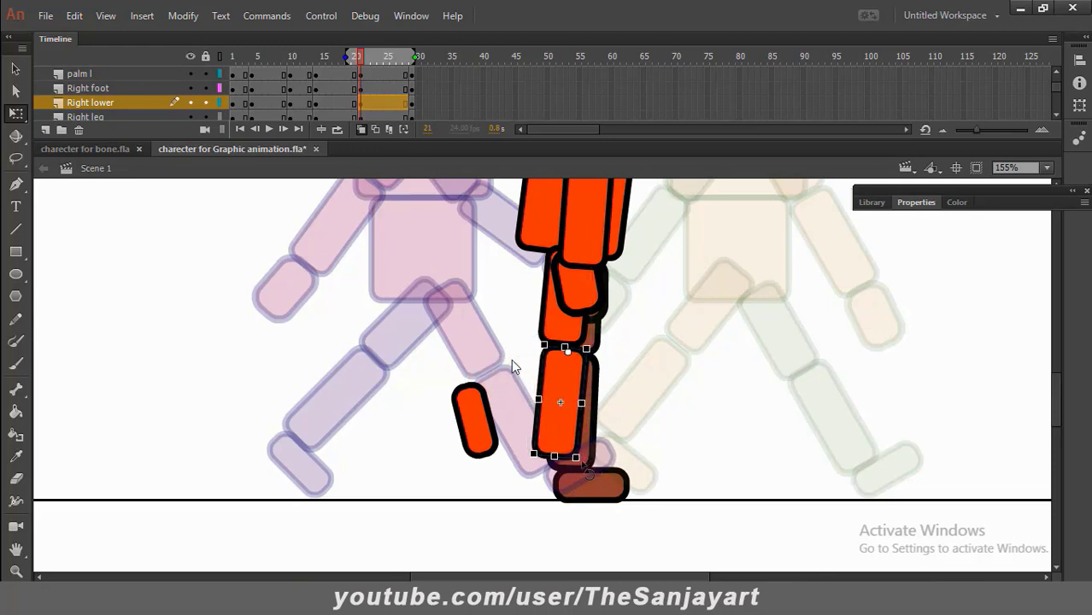
mouse_move(589, 469)
left_mouse_down()
mouse_move(600, 471)
mouse_move(583, 482)
left_mouse_up()
left_click(554, 324)
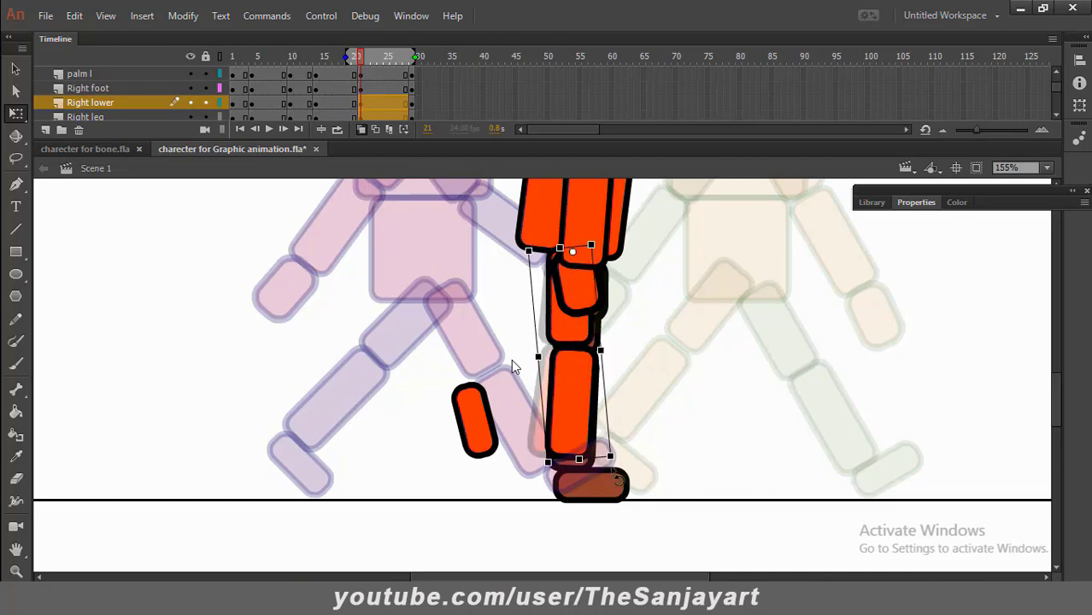
Place the right foot flat on the ground line and lower the right leg segments to join it
left_click(492, 453)
left_click_drag(481, 437, 598, 485)
left_click(570, 424)
left_click(578, 345)
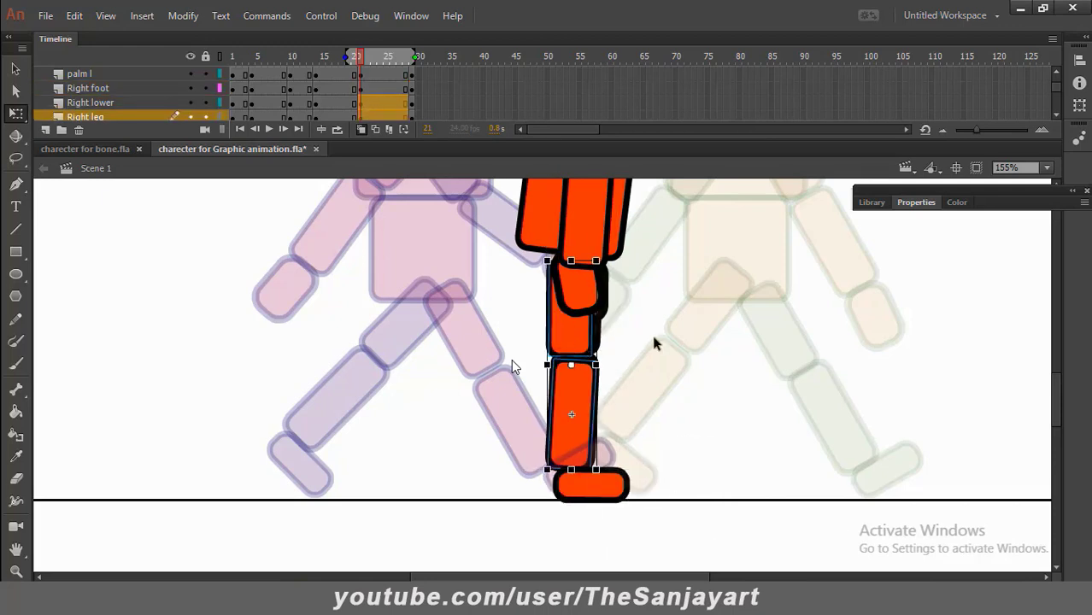
Nudge the lower torso and the upper torso slightly down at frame 21 to close the gaps above the leg
scroll(676, 353, "up", 5)
left_click(551, 439)
key("Down")
key("Down")
key("Down")
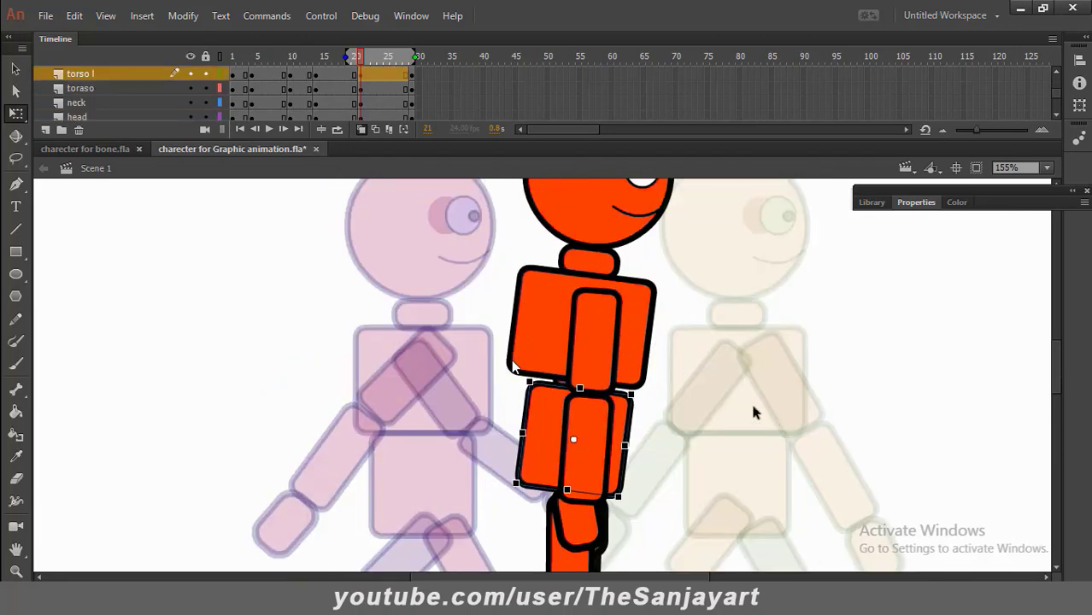
left_click(634, 346)
key("Down")
key("Down")
scroll(769, 419, "down", 5)
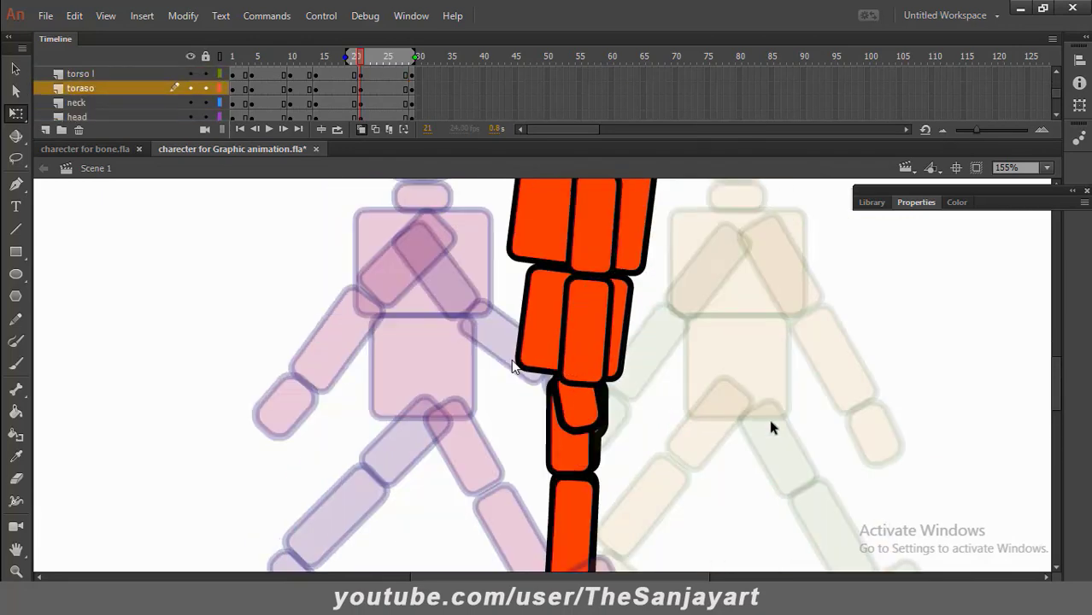
left_click(590, 414)
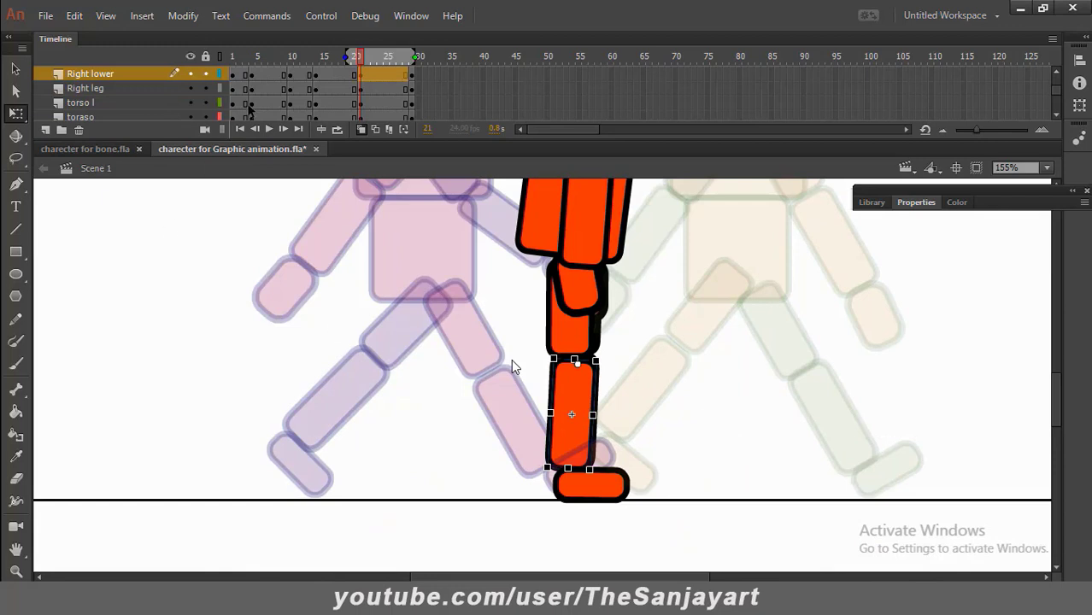
Hide the Right leg, Right lower and Right foot layers to uncover the left leg at frame 21
left_click(569, 333)
left_click(190, 89)
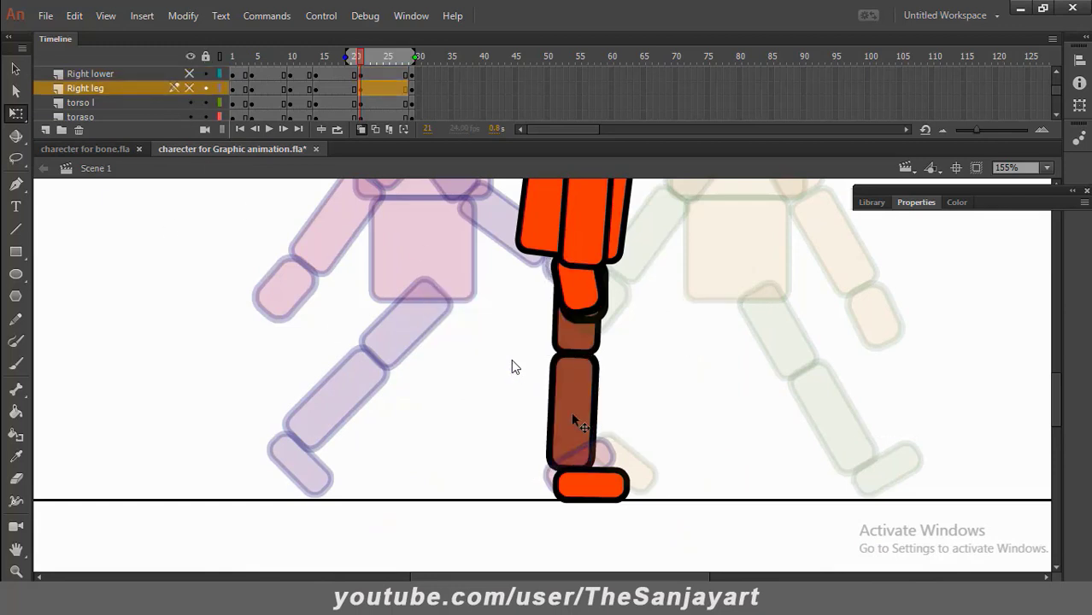
left_click(581, 488)
left_click(190, 74)
Select all three left leg segments at frame 21, set their pivot at the hip and rotate the leg backward
left_click(588, 487)
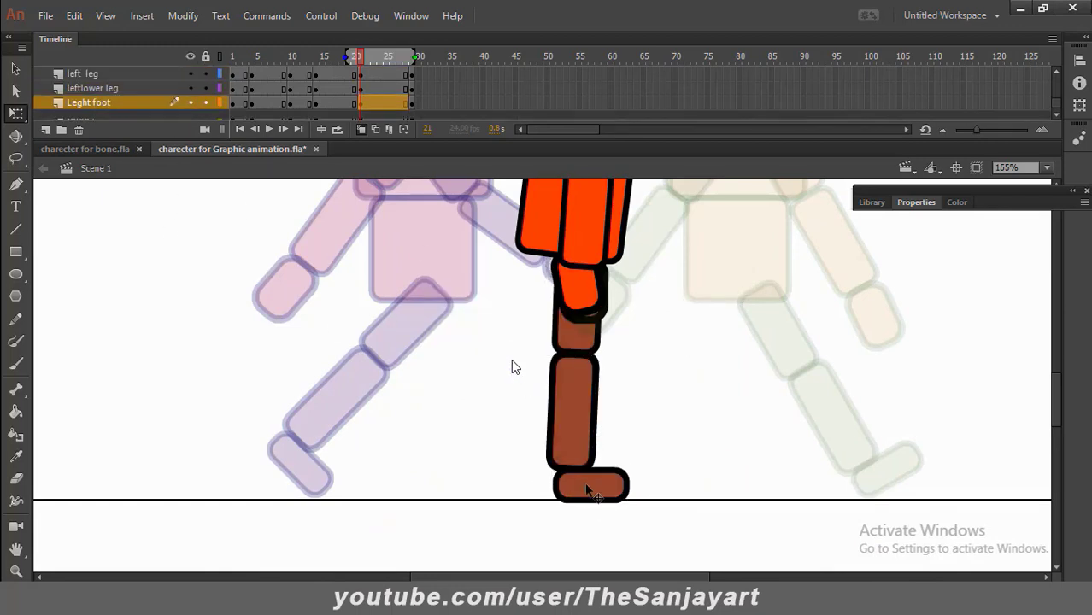
left_click(575, 433)
left_click(589, 419)
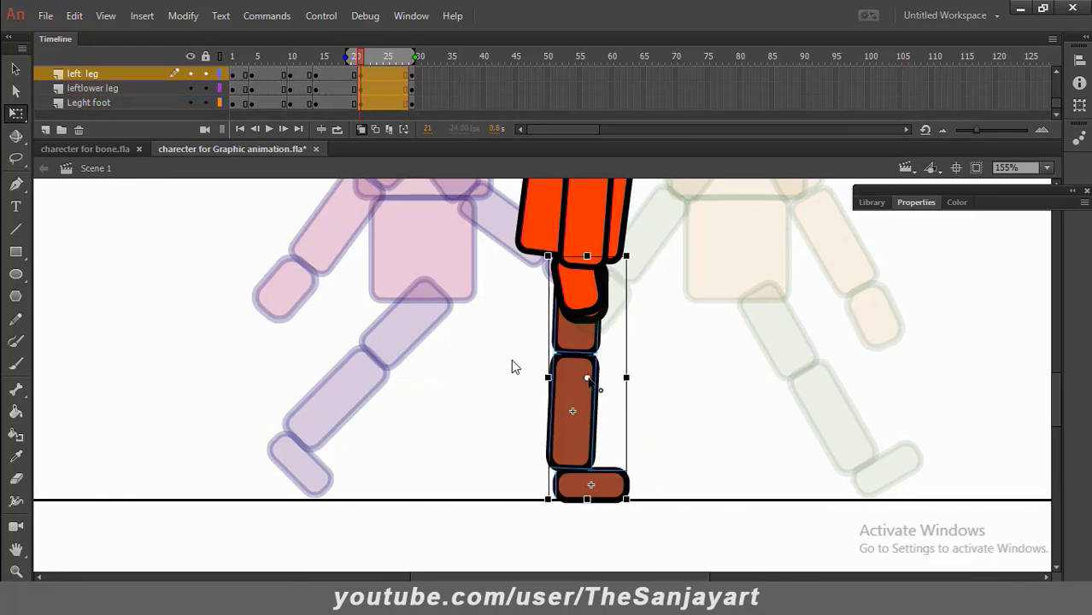
left_click_drag(579, 280, 586, 257)
left_click_drag(639, 507, 495, 503)
Rotate the left lower leg and foot together backward around the knee at frame 21 to bend the leg
left_click(504, 393)
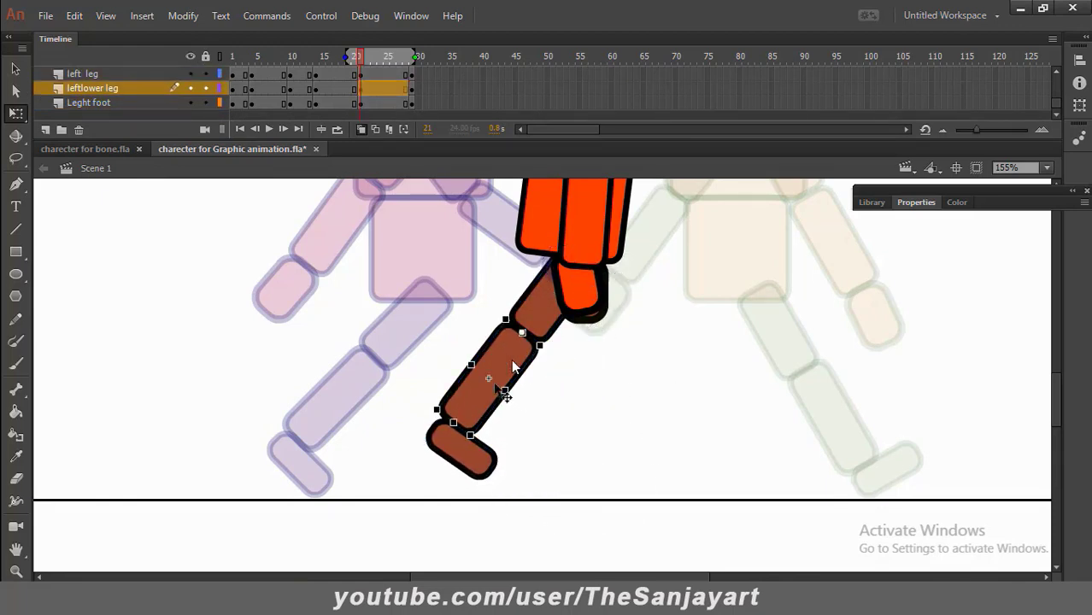
left_click(475, 462)
left_click_drag(551, 505, 401, 436)
Rotate the whole bent left leg forward at frame 21 until the thigh hangs vertically beneath the torso
left_click_drag(340, 262, 528, 401)
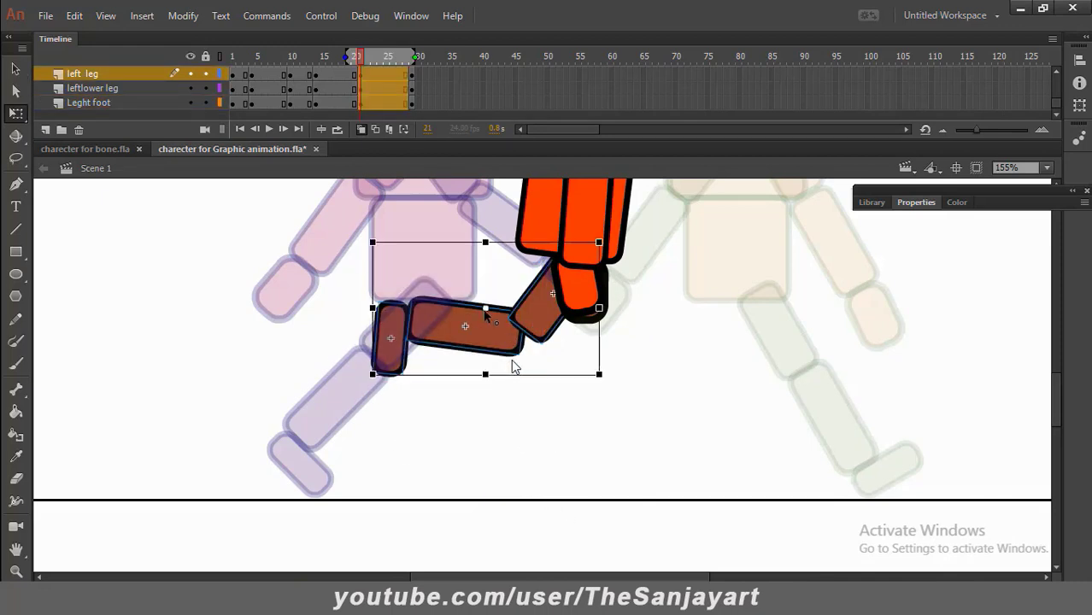
left_click_drag(381, 387, 632, 458)
left_click_drag(419, 337, 577, 477)
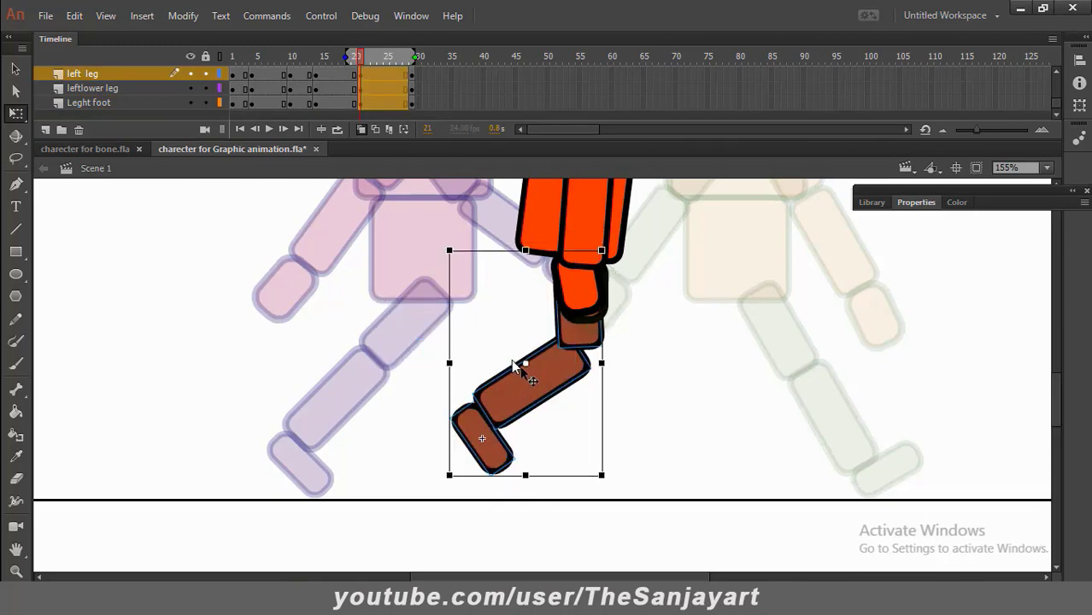
left_click_drag(549, 357, 566, 348)
left_click_drag(611, 488, 510, 480)
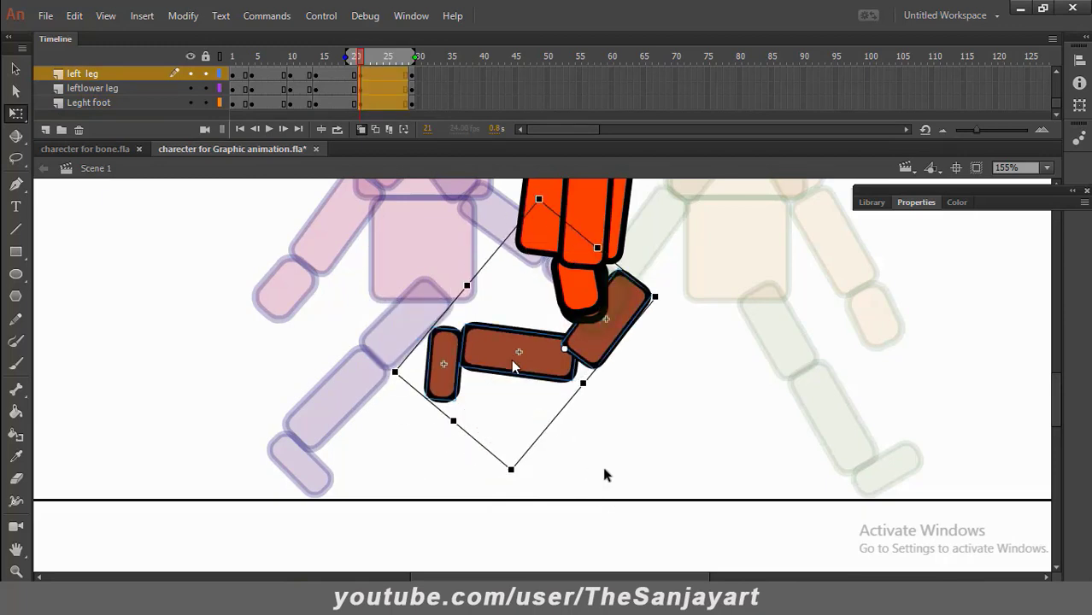
key("ctrl+z")
Set the pivot of the left lower leg and foot at the knee and rotate them up to nearly horizontal
left_click_drag(647, 410, 482, 439)
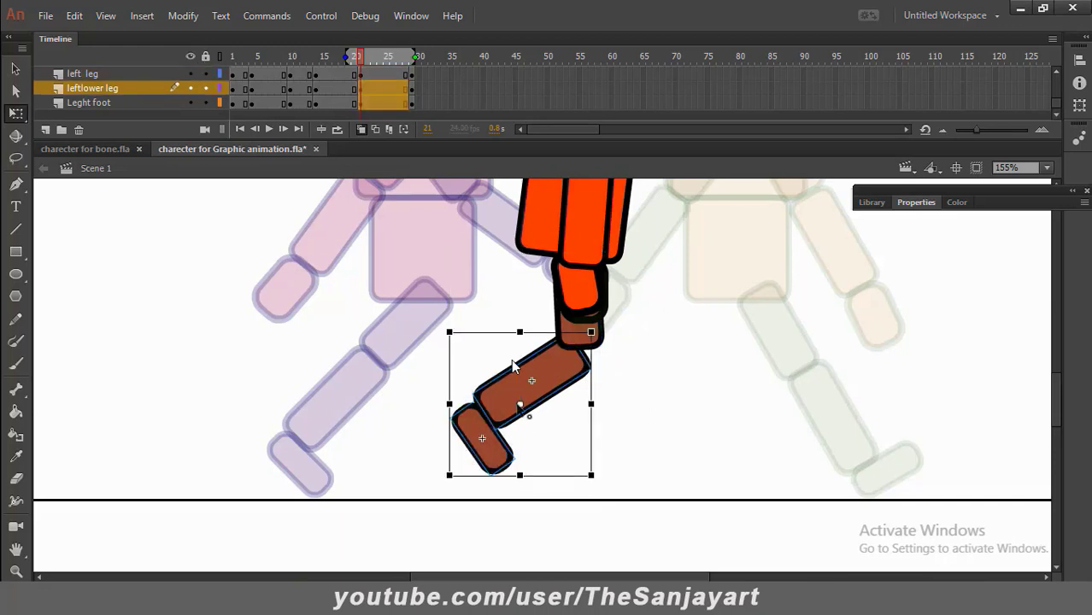
left_click_drag(519, 404, 555, 347)
left_click_drag(603, 493, 555, 451)
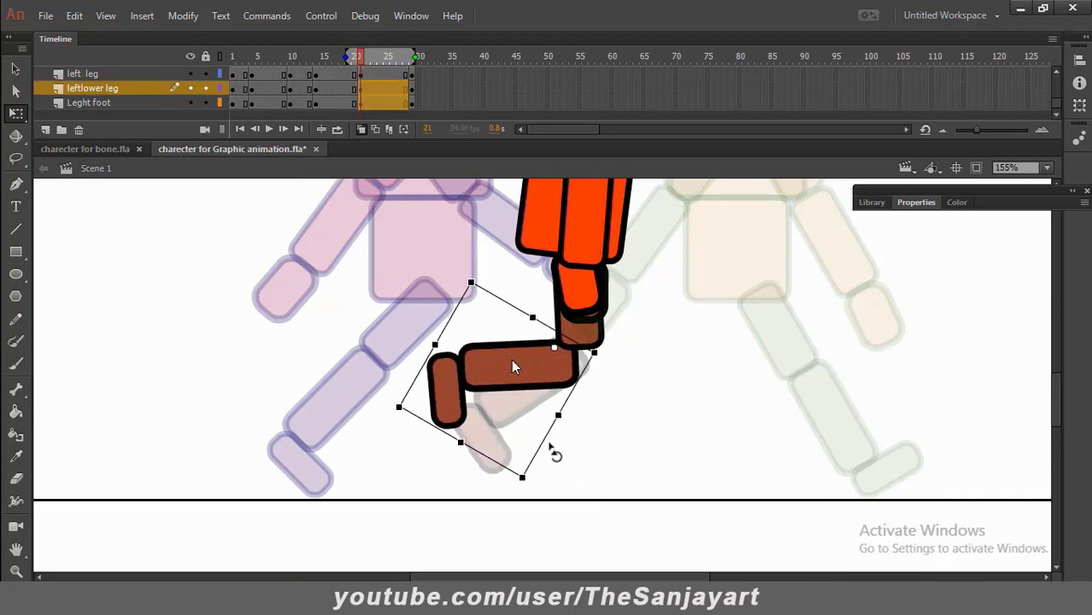
left_click(483, 284)
Show the Right foot, Right lower and Right leg layers again
scroll(161, 96, "up", 5)
scroll(160, 96, "down", 3)
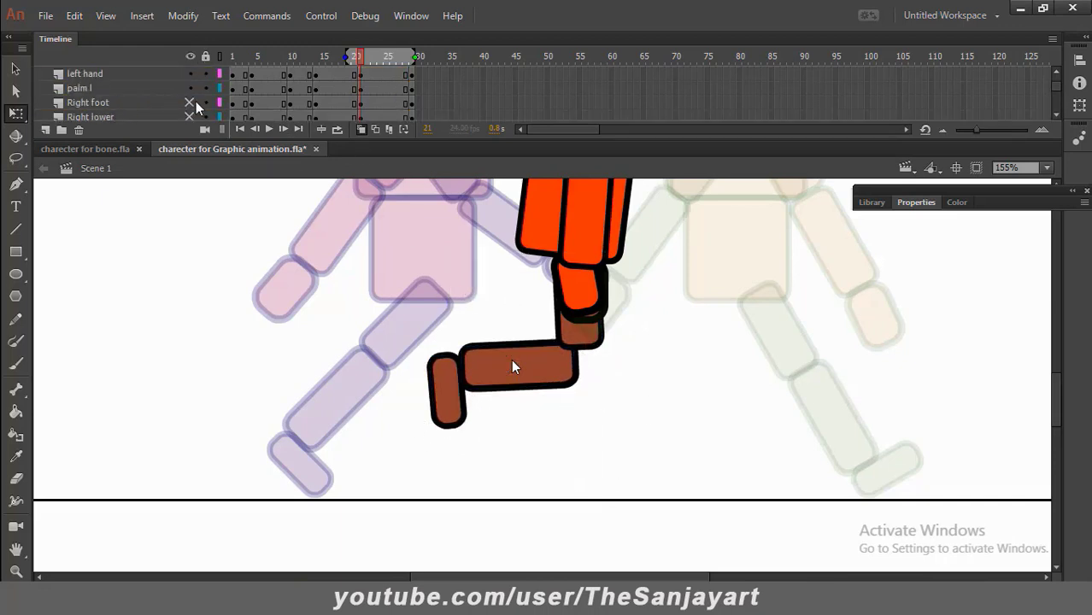
scroll(195, 99, "down", 1)
left_click(191, 89)
left_click(190, 103)
left_click(189, 117)
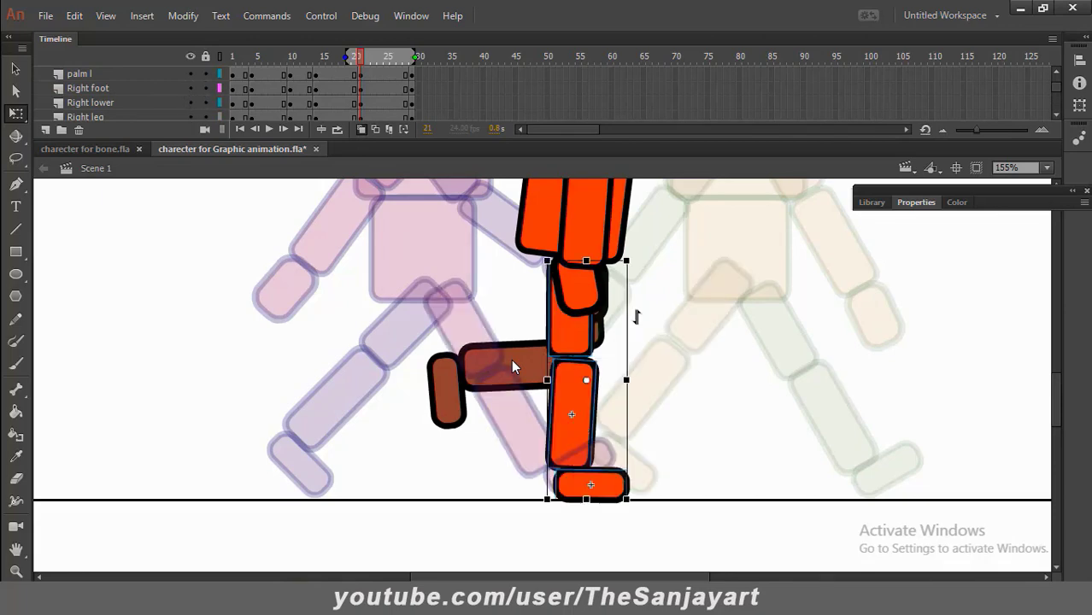
left_click(703, 368)
scroll(705, 371, "up", 2)
scroll(696, 372, "down", 2)
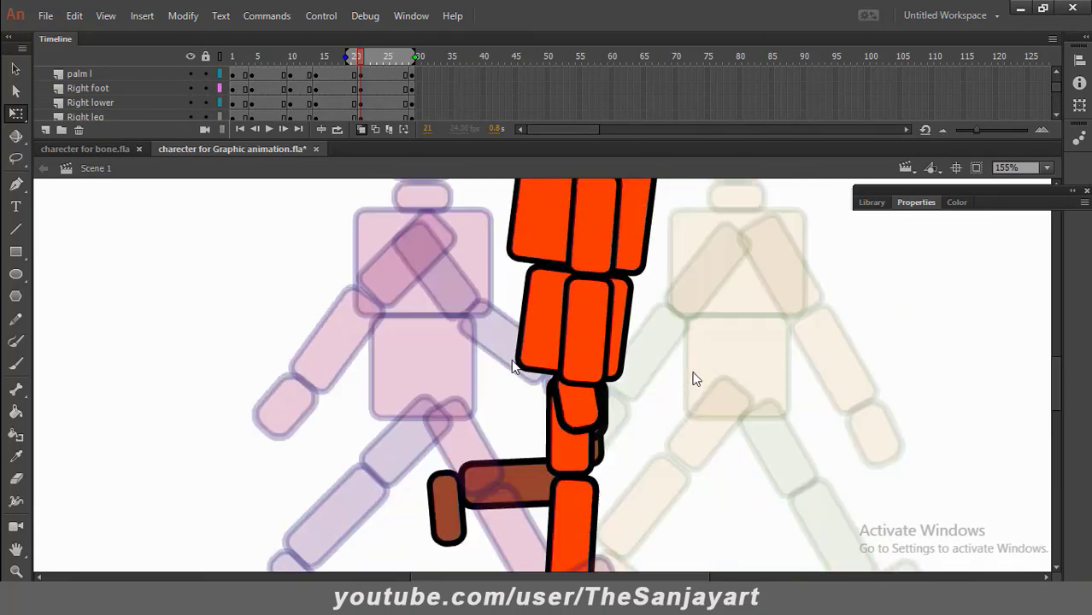
Rotate the raised left foot slightly at its ankle at frame 21
left_click(445, 417)
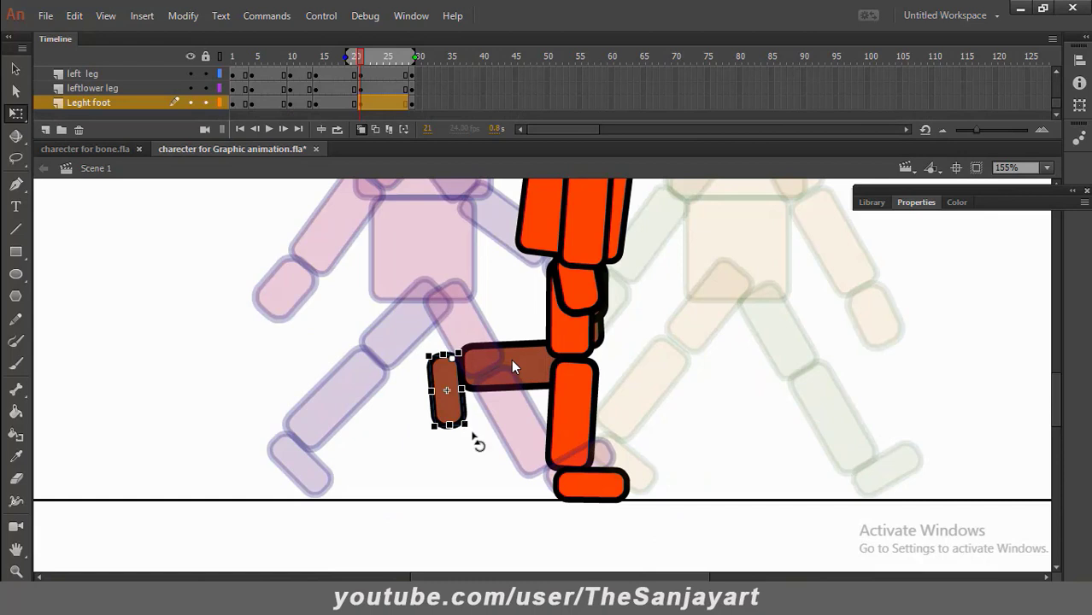
left_click_drag(477, 442, 459, 439)
left_click(421, 207)
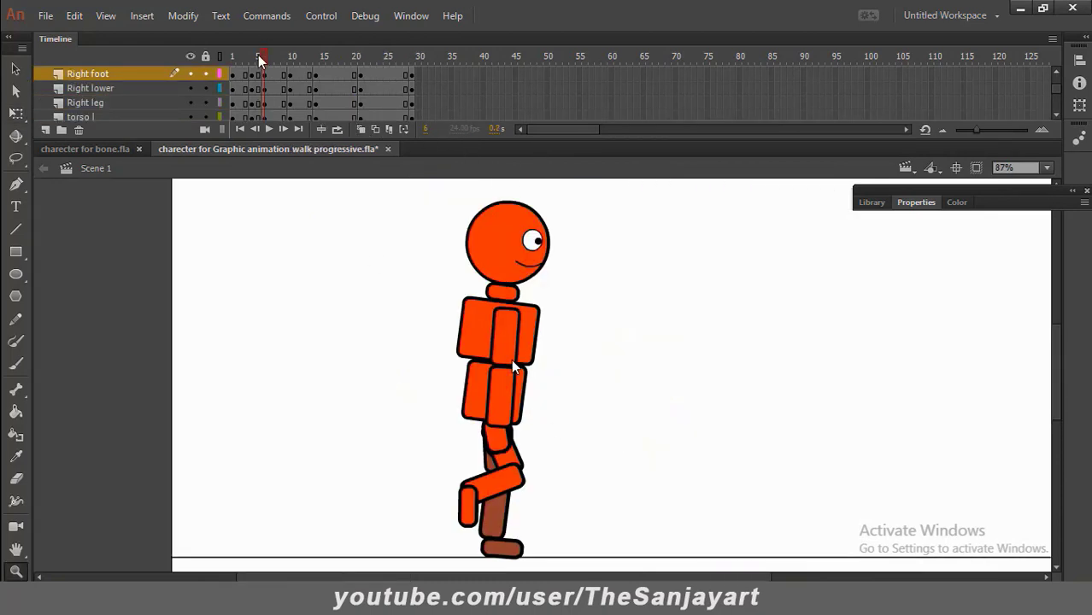
Place a copy of an earlier walking pose as keyframes at frame 17 on all body-part layers
left_click_drag(258, 56, 195, 157)
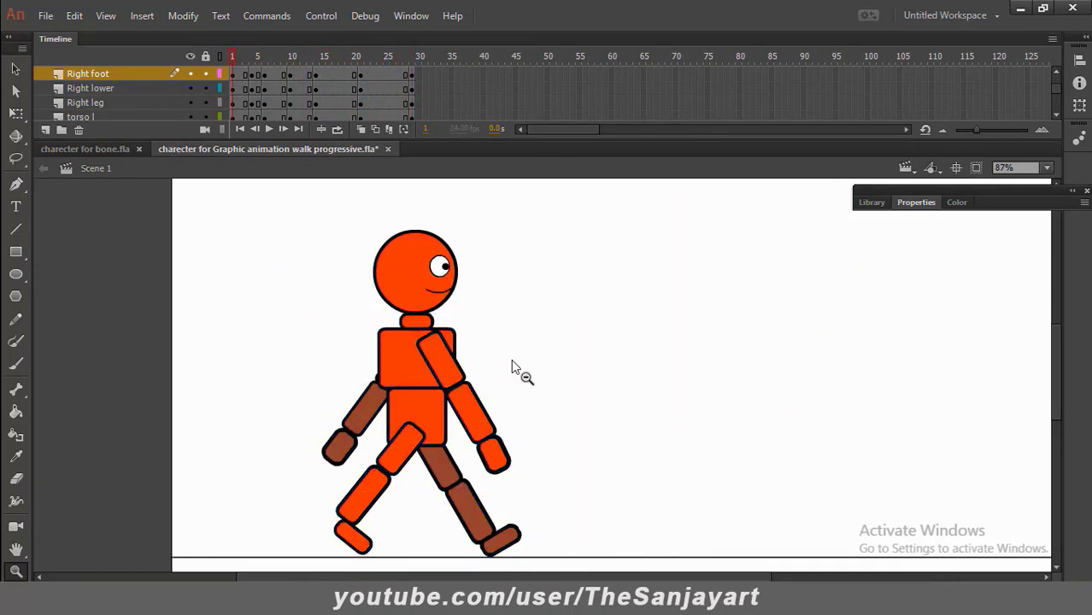
left_click(519, 371, "alt")
left_click_drag(460, 143, 461, 346)
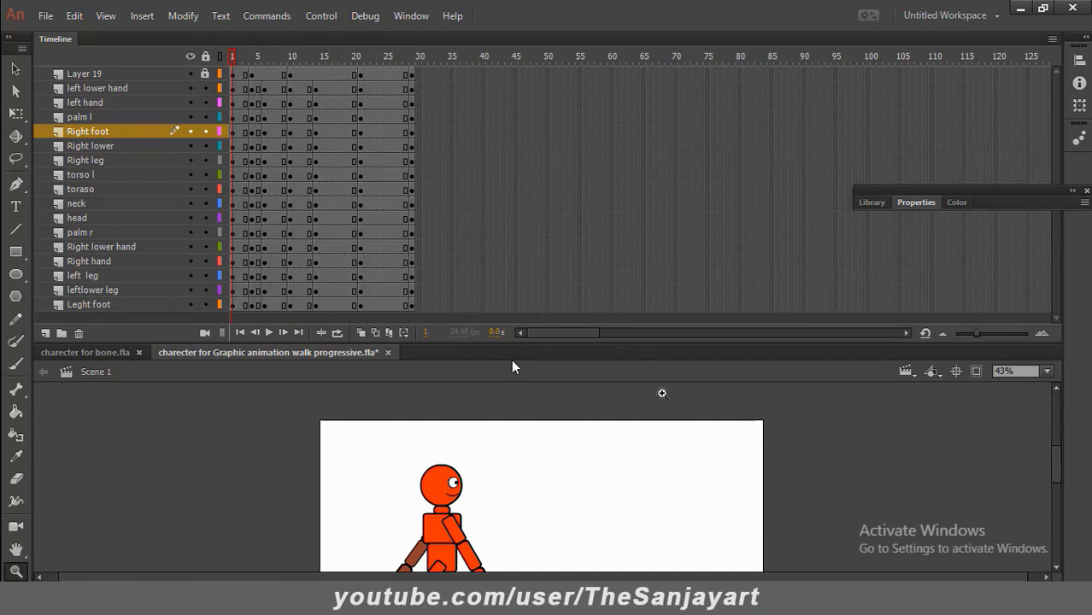
left_click_drag(1055, 460, 1055, 473)
left_click_drag(233, 56, 338, 315)
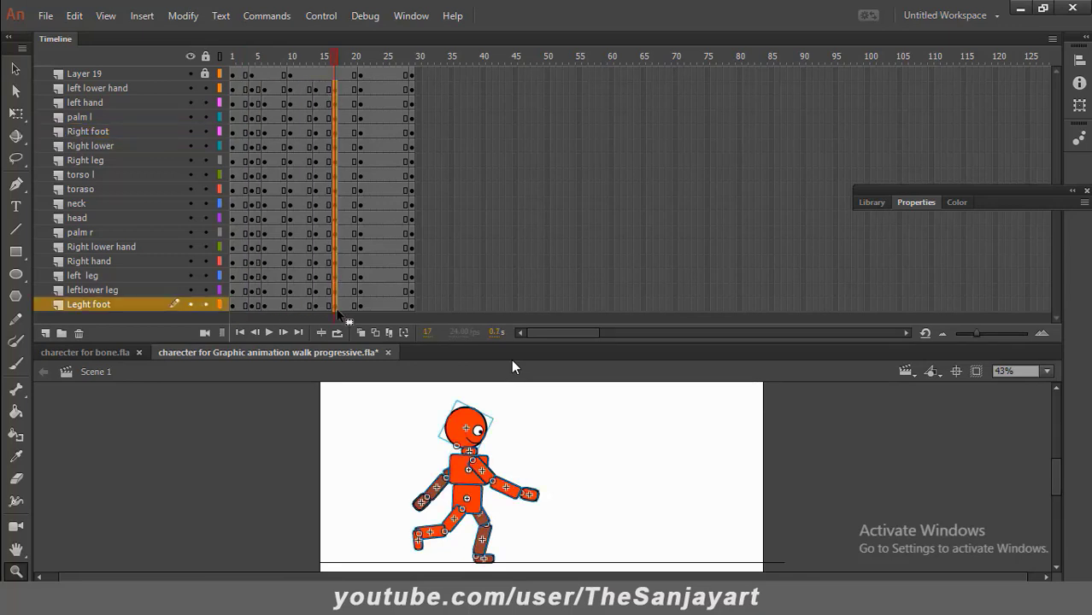
Using onion skinning, move the whole frame 17 character forward between the frame 14 and 21 poses, and switch onion skinning off
left_click(373, 333)
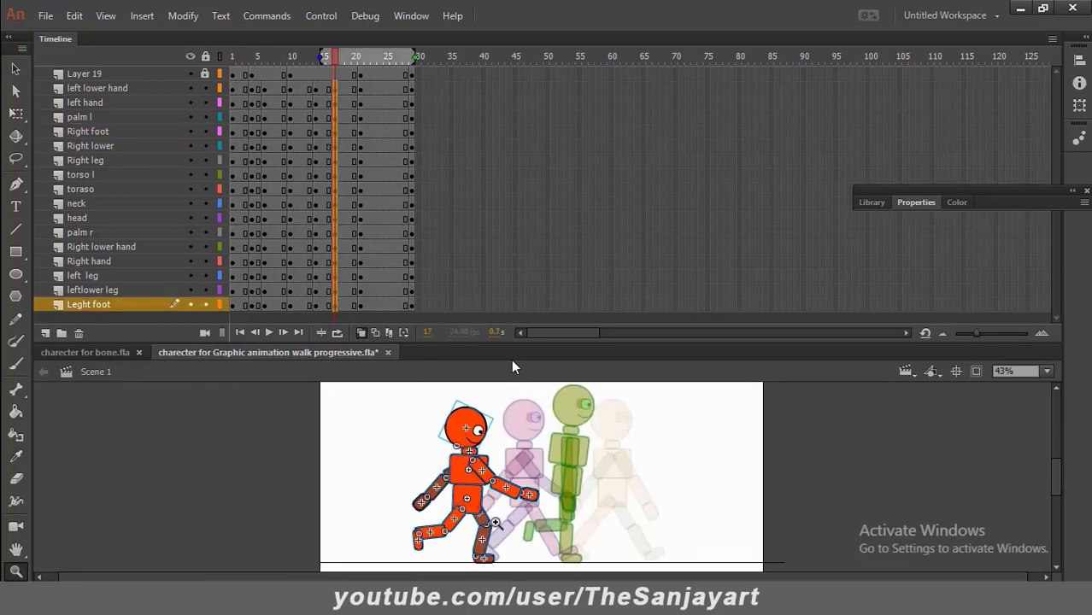
left_click(15, 69)
left_click_drag(460, 477, 545, 474)
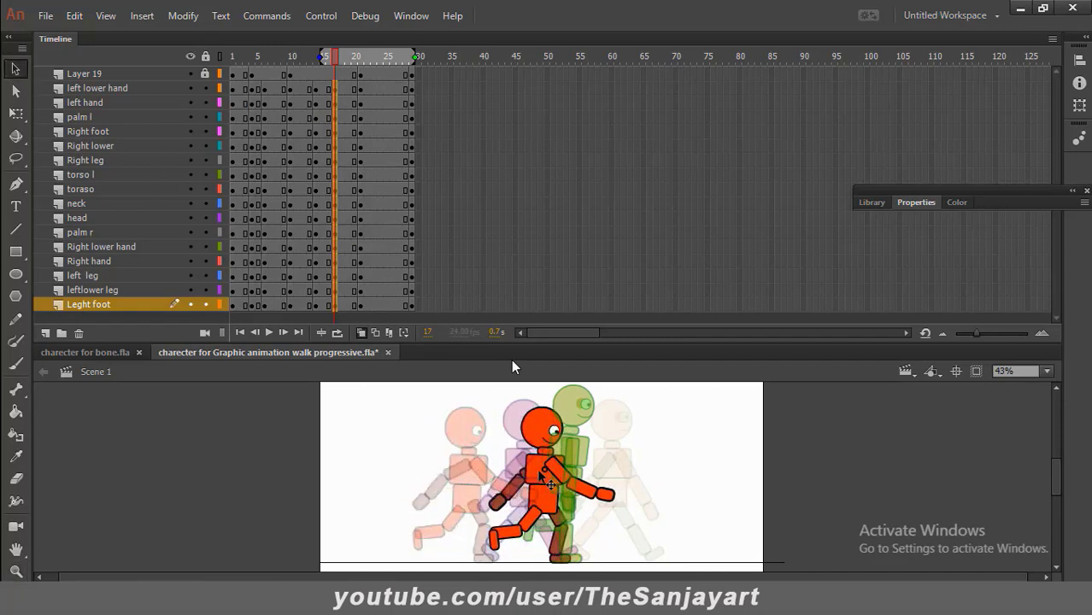
left_click(361, 334)
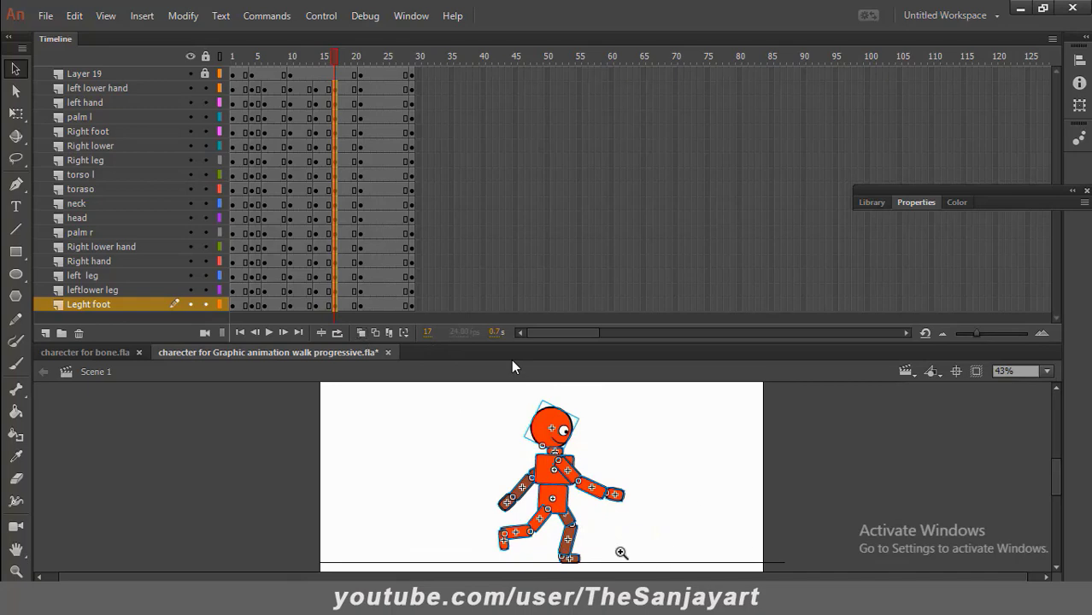
Swing the whole right leg forward at frame 17 until its foot rests on the ground line
key("z")
left_click_drag(584, 344, 575, 7)
left_click(568, 286)
scroll(617, 361, "down", 2)
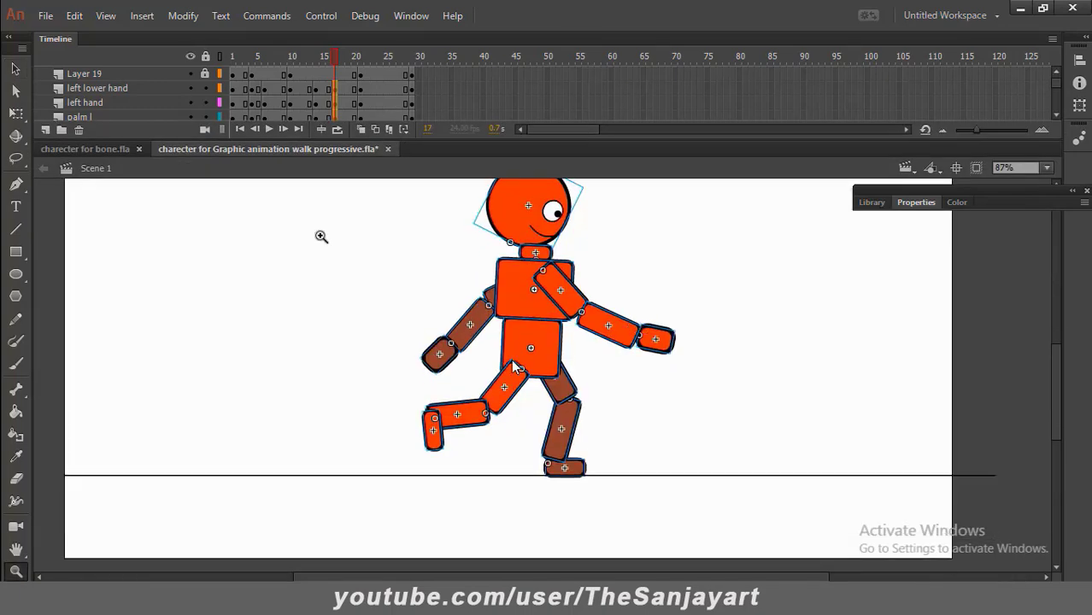
key("v")
left_click(299, 376)
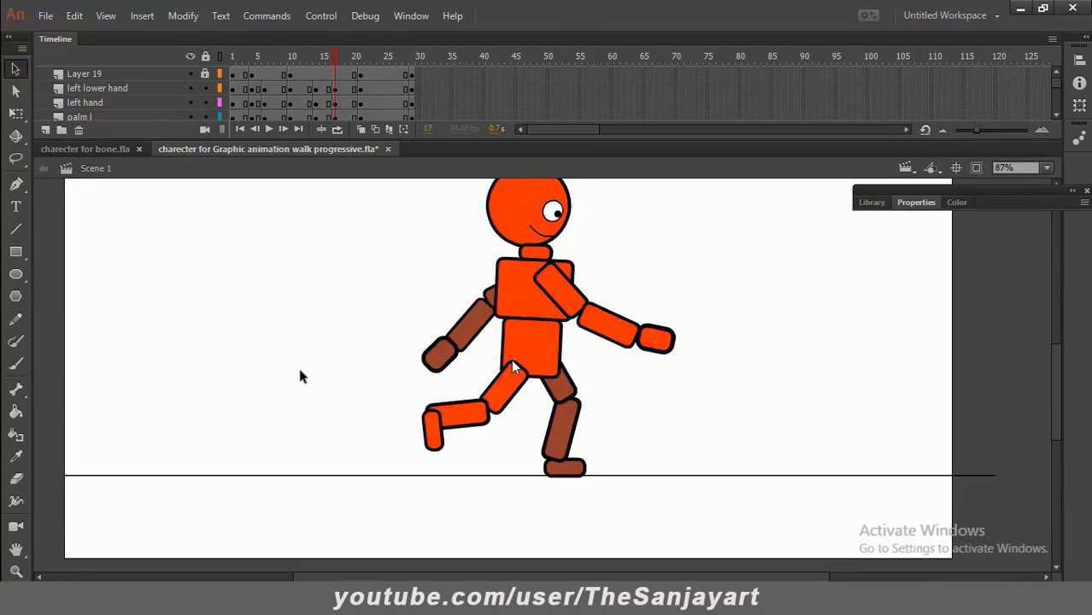
left_click(16, 114)
left_click_drag(405, 390, 693, 400)
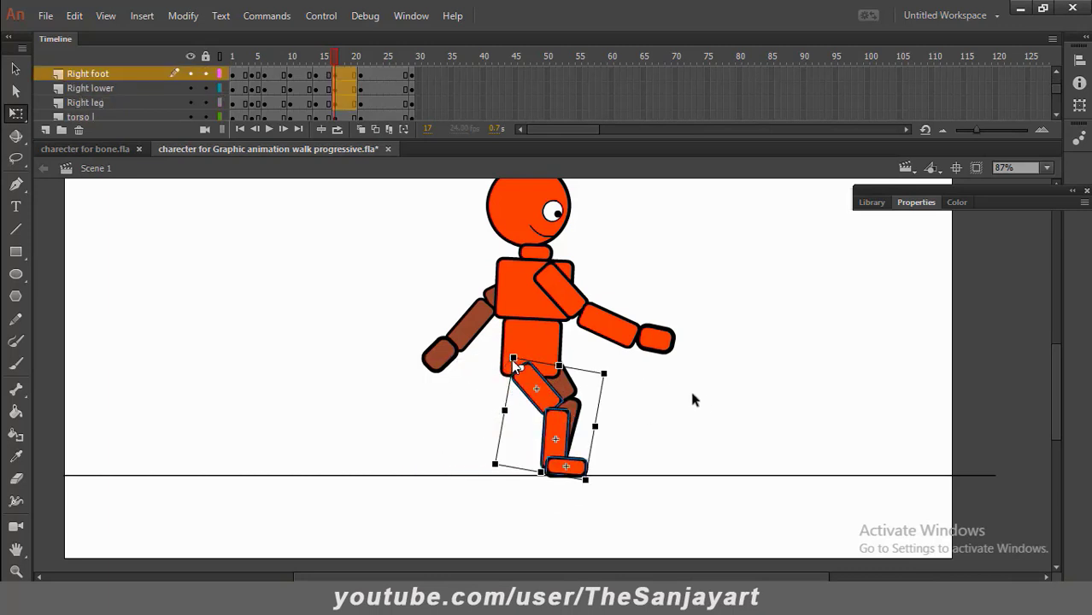
left_click(693, 400)
Move the right thigh over the left thigh at frame 17, and tilt the right lower leg to join the knee and foot
left_click(531, 383)
mouse_move(532, 383)
left_mouse_down()
mouse_move(545, 369)
mouse_move(521, 371)
left_mouse_up()
left_click(575, 449)
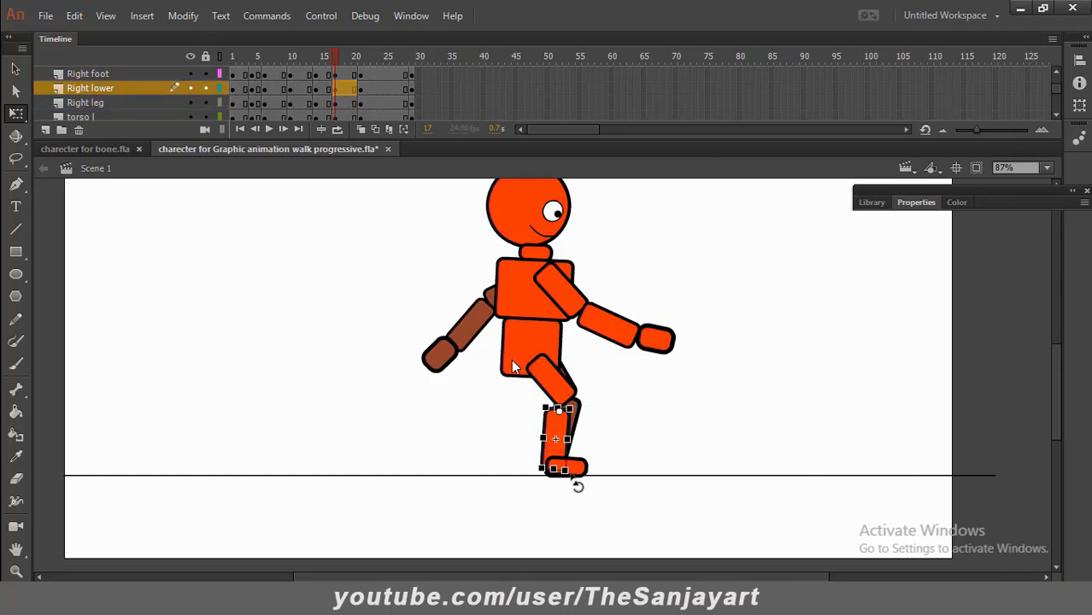
left_click_drag(575, 481, 559, 486)
left_click_drag(575, 432, 675, 446)
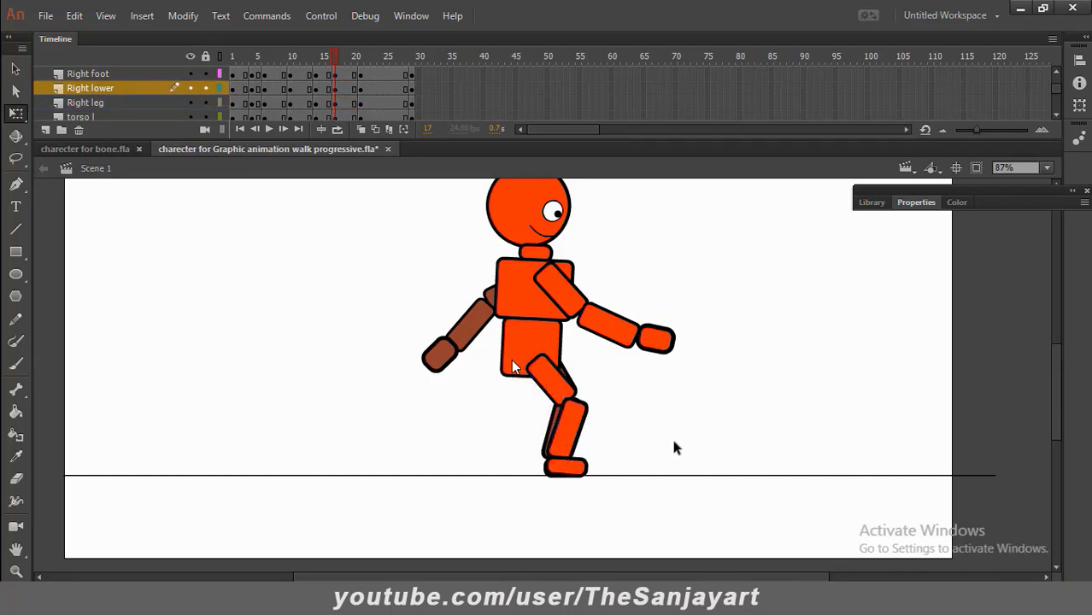
Nudge the right lower leg slightly backward at frame 17 to align it with the thigh and foot
left_click(15, 91)
left_click(556, 383)
left_click(16, 113)
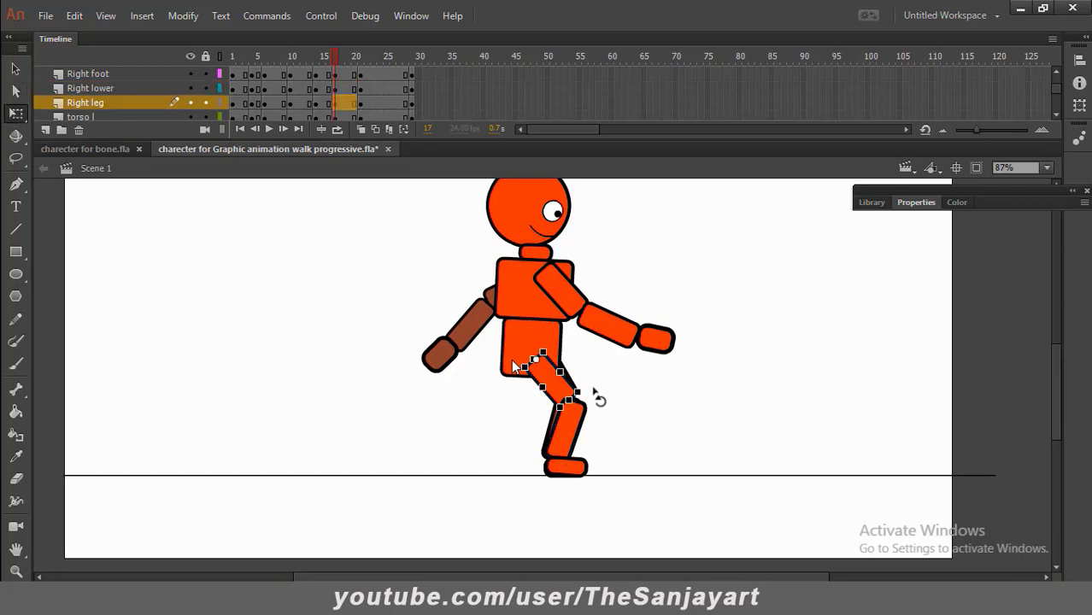
left_click(568, 436)
key("Left")
key("Left")
key("Left")
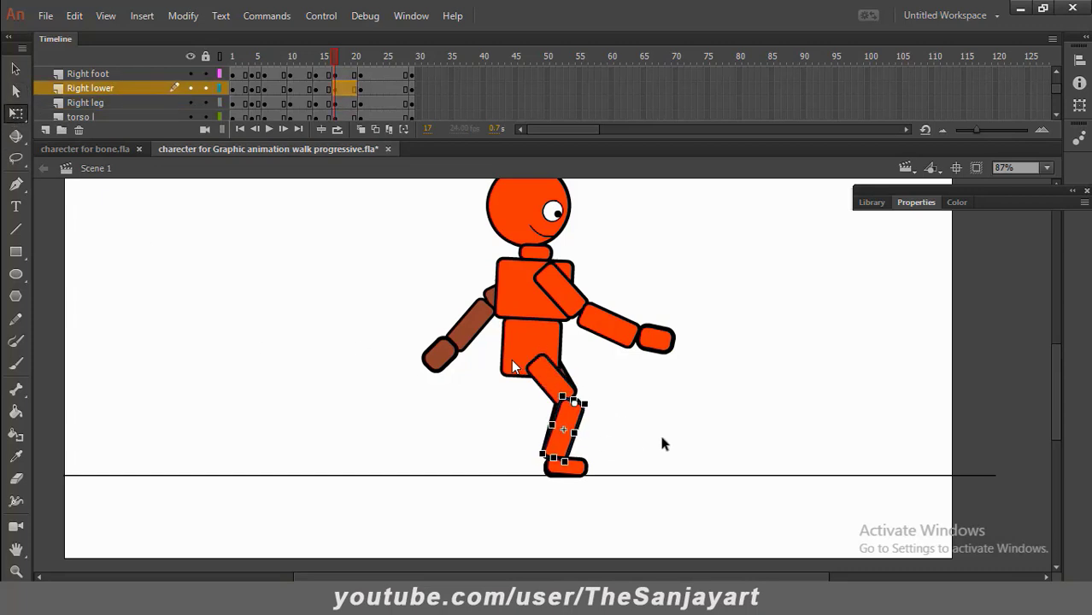
left_click(662, 441)
Hide the Right leg, Right lower and Right foot layers to uncover the left leg at frame 17
left_click(559, 386)
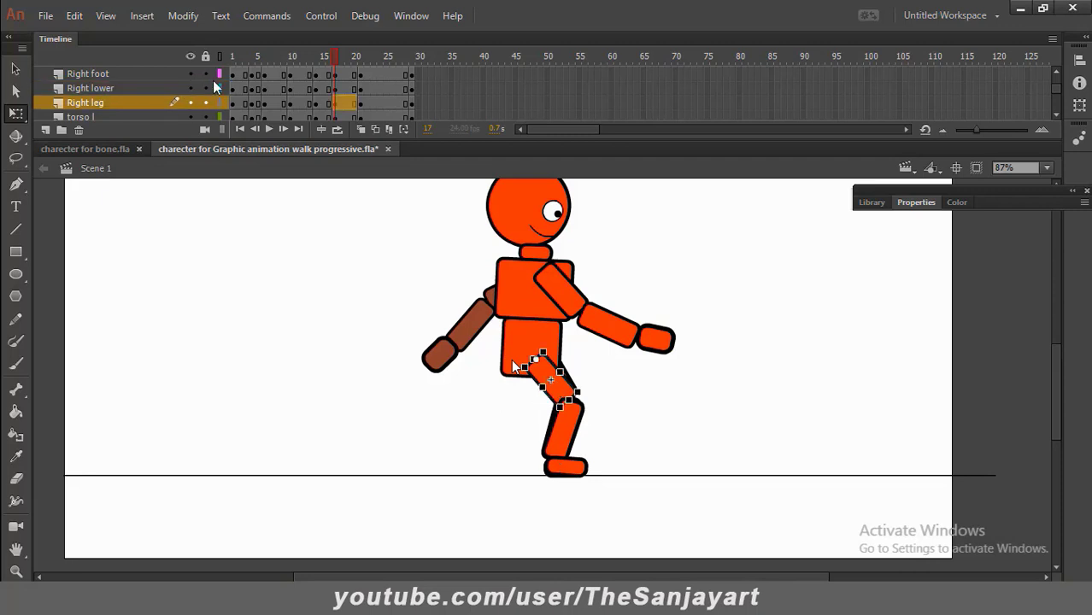
left_click(574, 424)
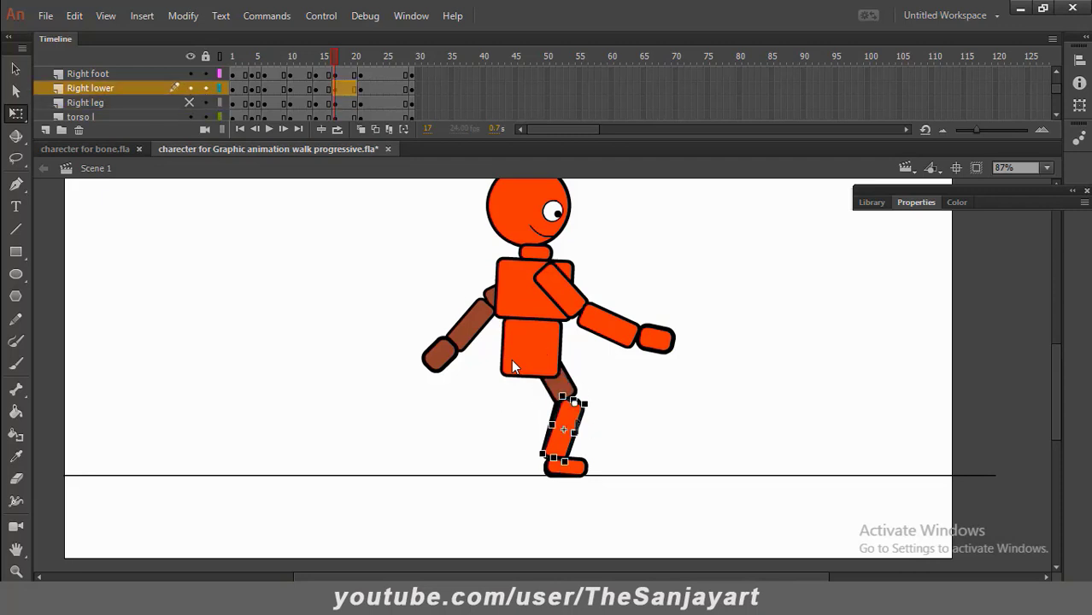
left_click(189, 117)
left_click(188, 88)
left_click(566, 465)
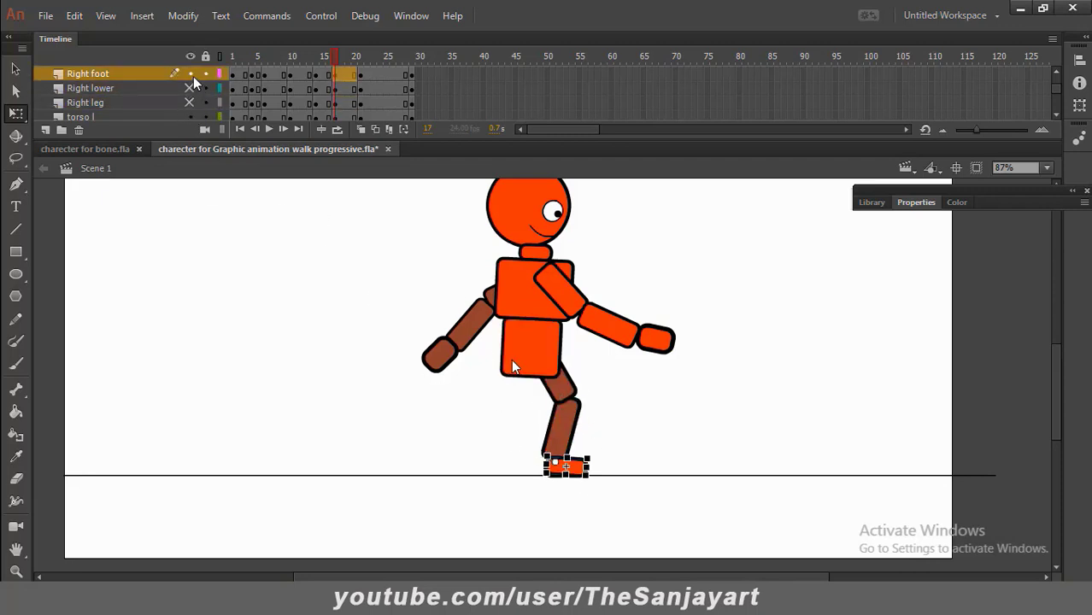
left_click(190, 74)
Swing the whole left leg back behind the torso at frame 17, join it to the hip, and show the right leg layers again
left_click(557, 421)
left_click(513, 365)
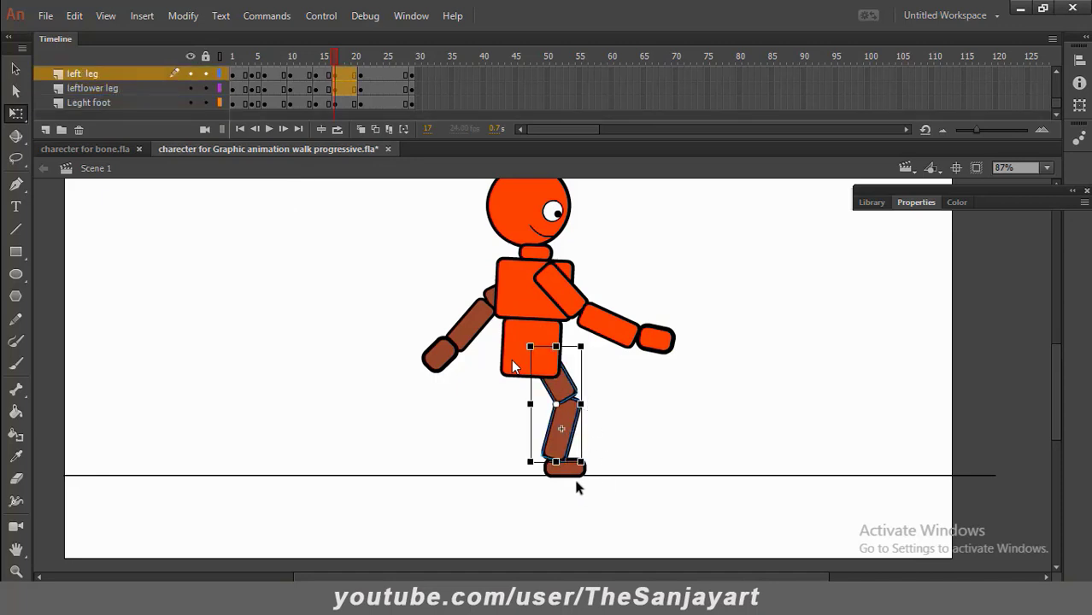
key("v")
left_click(566, 468)
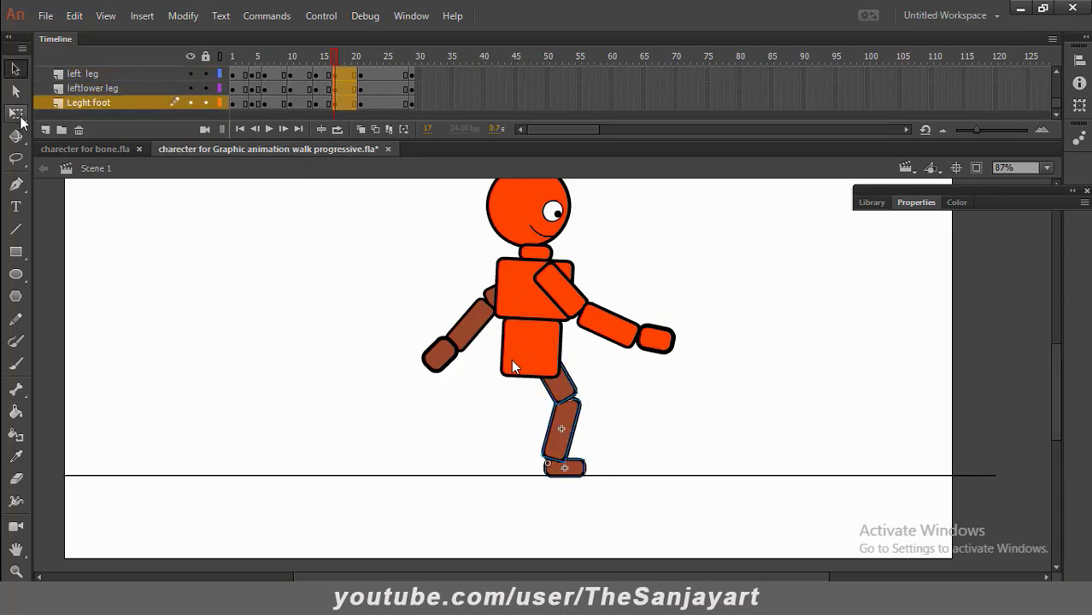
left_click(19, 119)
left_click_drag(612, 488, 479, 466)
left_click_drag(530, 399, 523, 426)
scroll(192, 95, "up", 3)
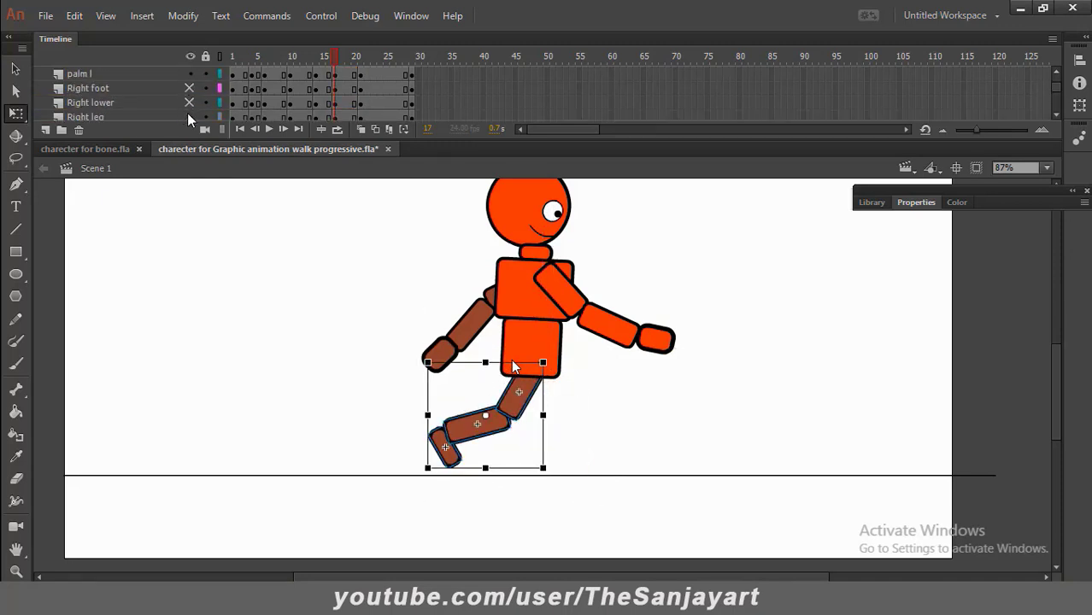
left_click_drag(189, 103, 189, 89)
Rotate the head at frame 17 so the face looks straight ahead and seat it on the neck
left_click(560, 205)
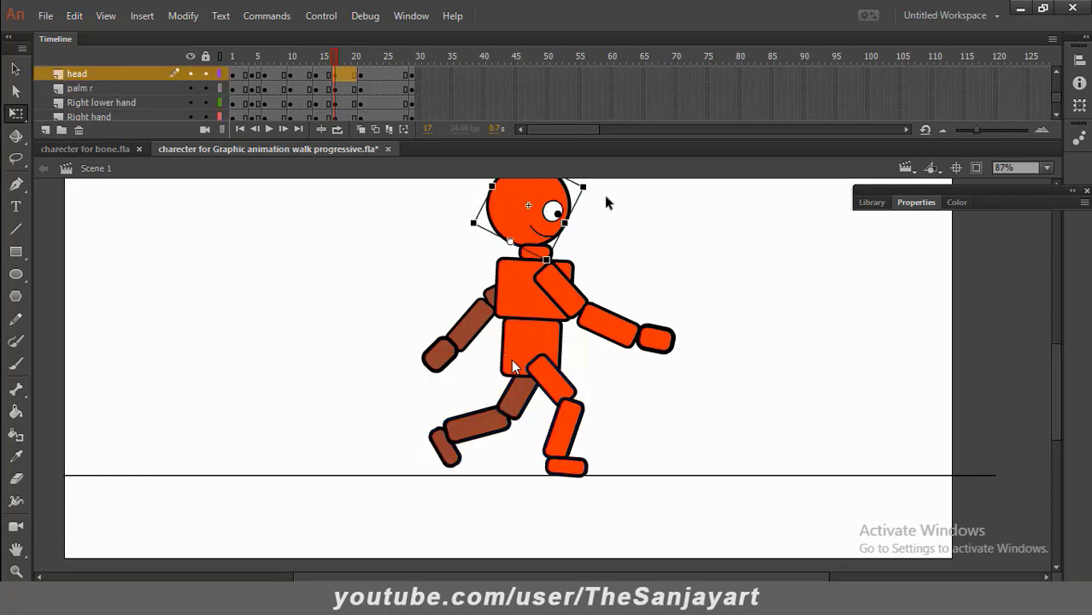
left_click_drag(595, 193, 603, 258)
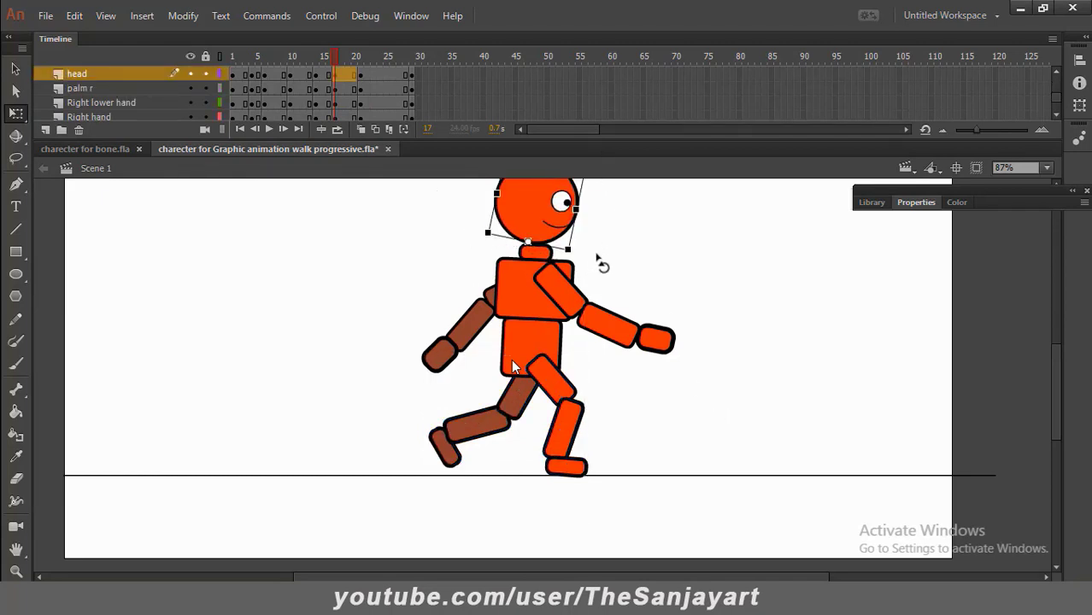
Tilt the head slightly further back at frame 17 and nudge it down and forward over the neck
left_click(760, 392)
scroll(761, 391, "up", 3)
left_click(568, 337)
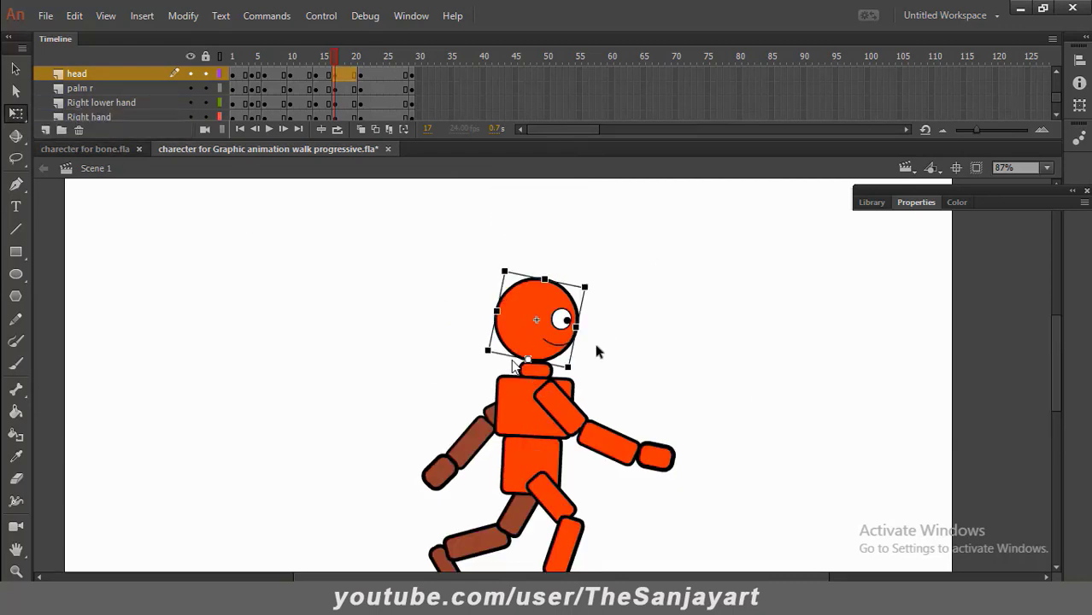
left_click(600, 278)
left_click(549, 334)
left_click_drag(591, 288, 586, 274)
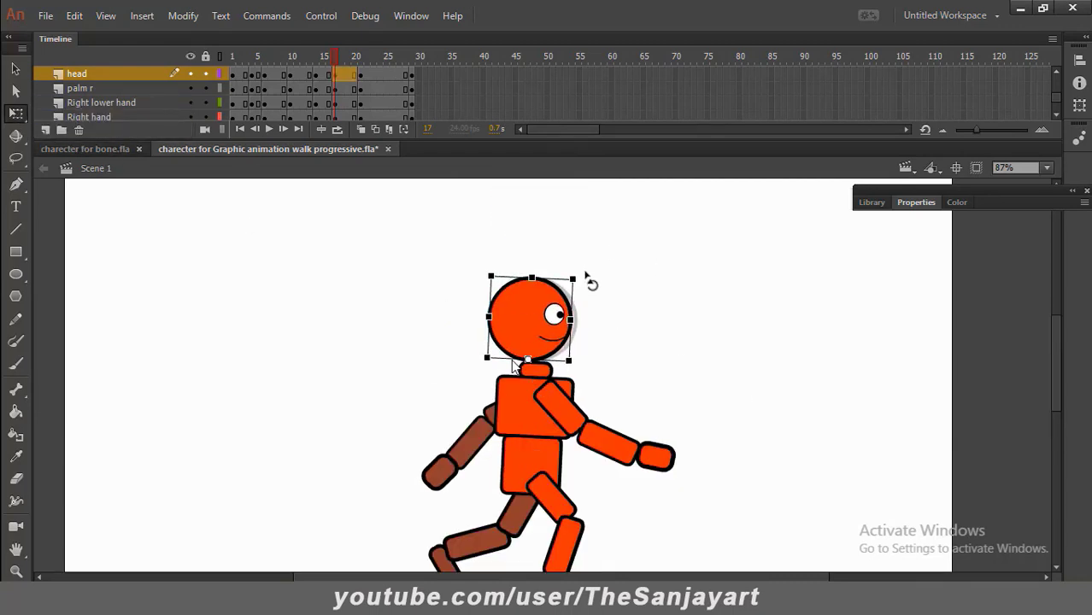
key("Down")
key("Down")
key("Right")
key("Right")
key("Right")
key("Right")
key("Right")
left_click(616, 318)
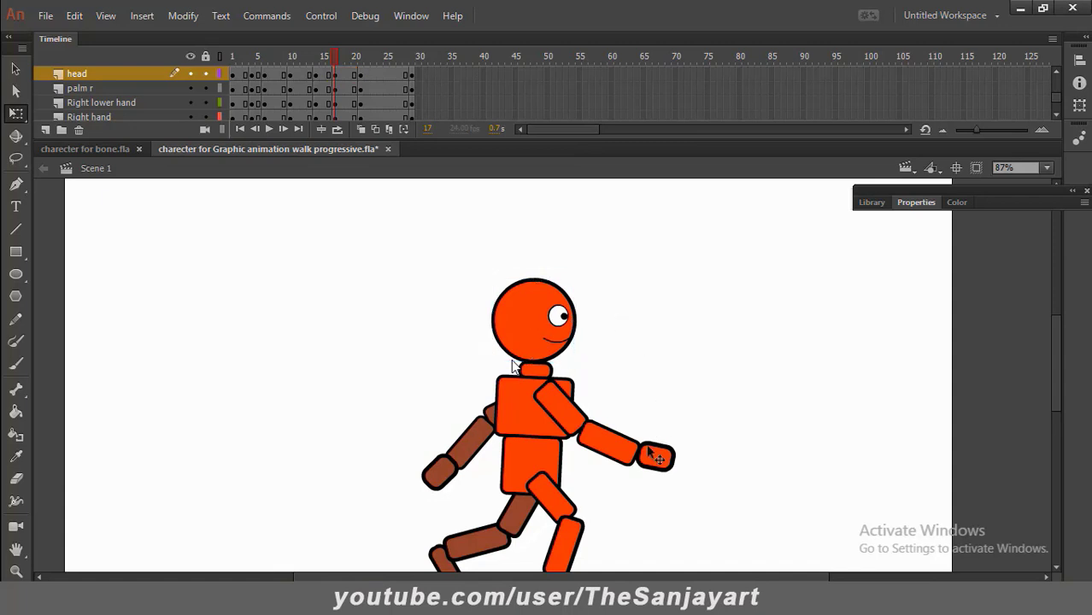
Hide the toraso layer at frame 17 to expose the shoulder ends of both arms
scroll(733, 290, "down", 3)
left_click(560, 313)
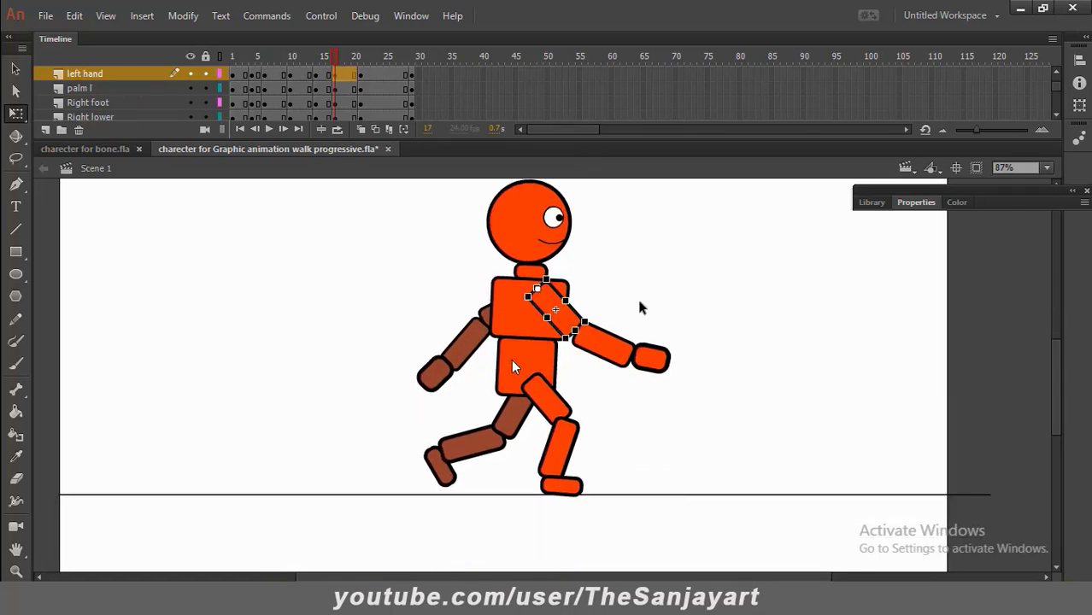
left_click(485, 325)
left_click(538, 332)
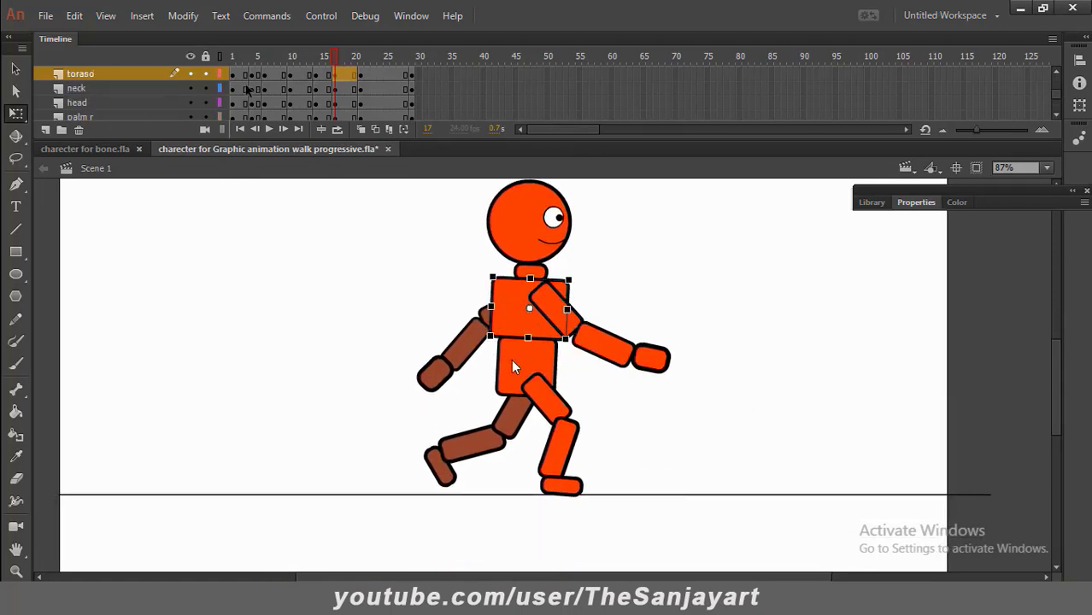
left_click(191, 74)
Swing the whole right arm forward about the shoulder at frame 17 and nudge it into place behind the left arm
left_click_drag(390, 324, 450, 390)
left_click(504, 312, "shift")
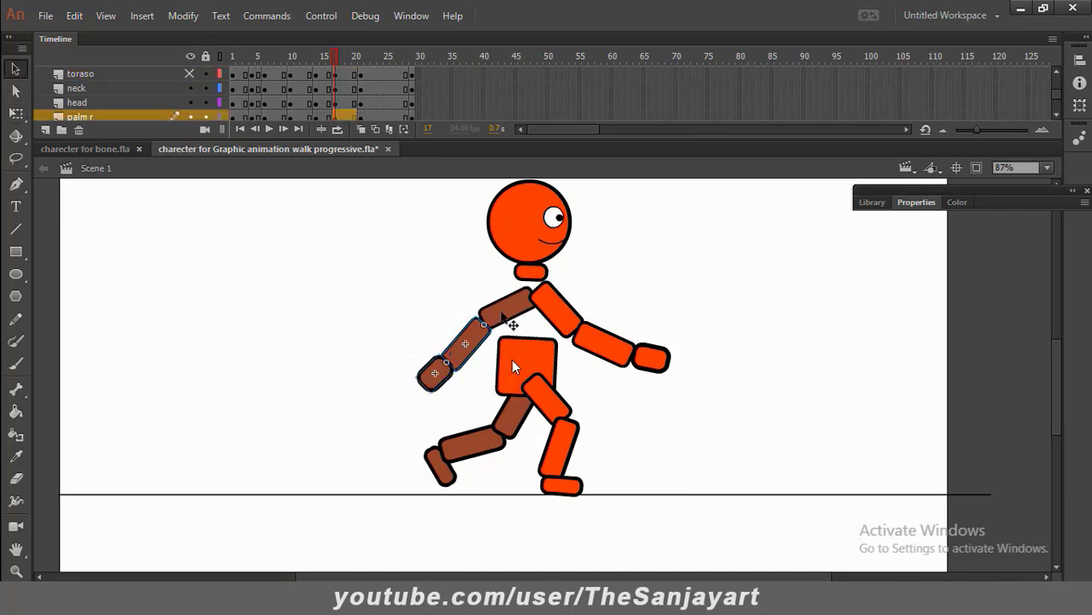
left_click_drag(477, 340, 523, 295)
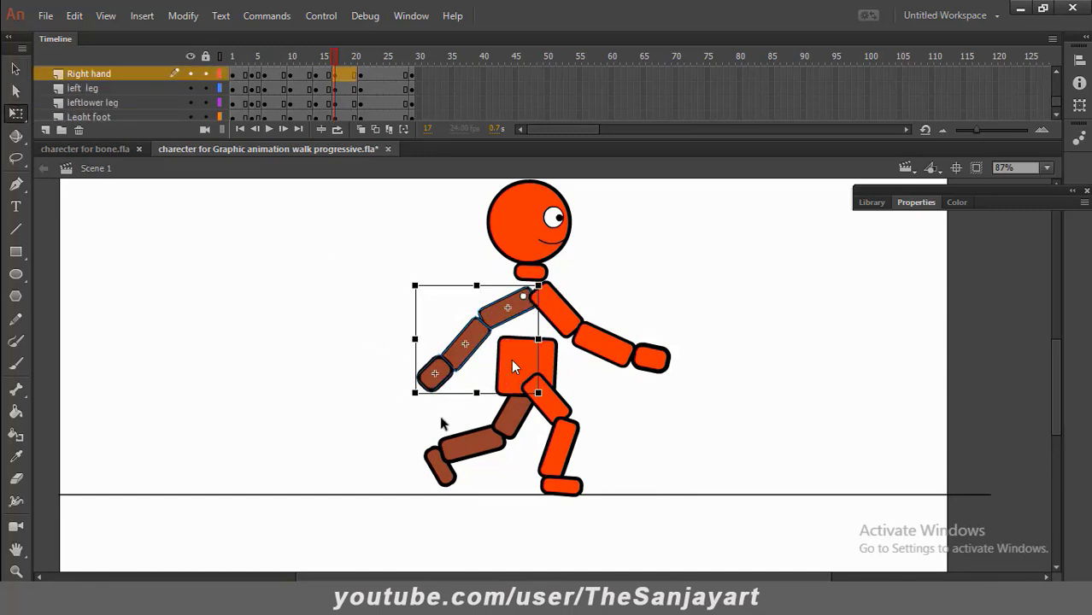
left_click_drag(455, 424, 756, 441)
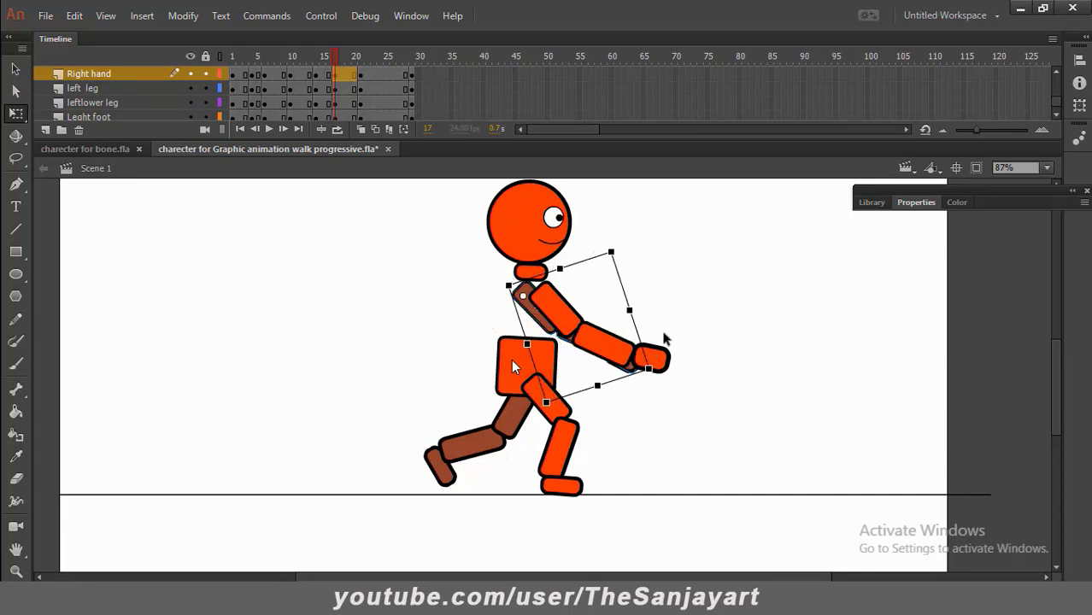
key("Right")
key("Right")
key("Right")
key("Down")
key("Down")
left_click(659, 328)
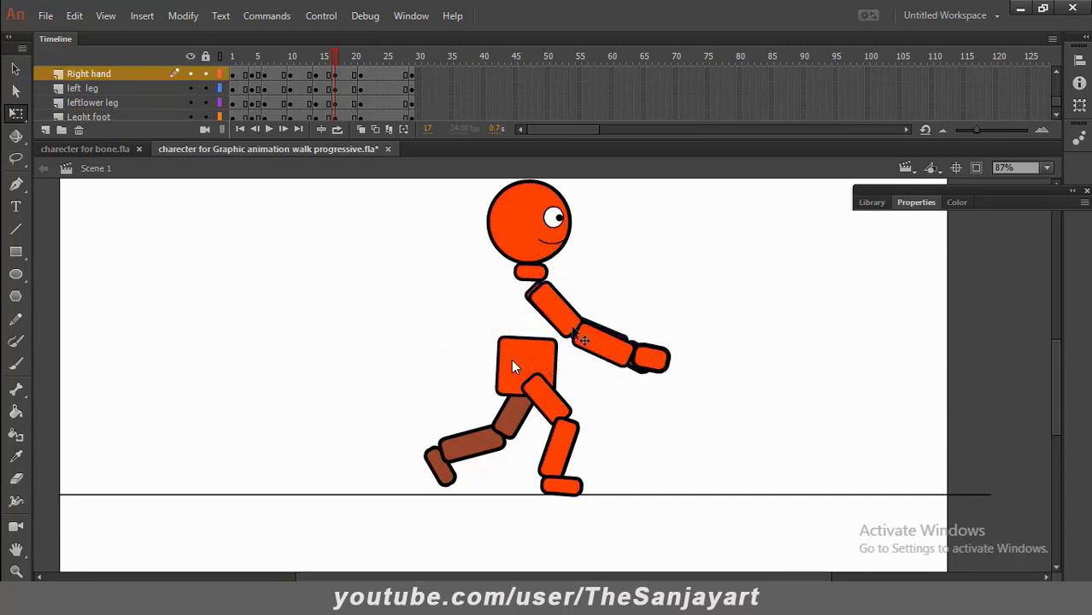
Swing the whole left arm backward about the shoulder at frame 17 and nudge it back and down onto the shoulder joint
left_click(557, 311)
left_click(605, 346, "shift")
left_click(17, 72)
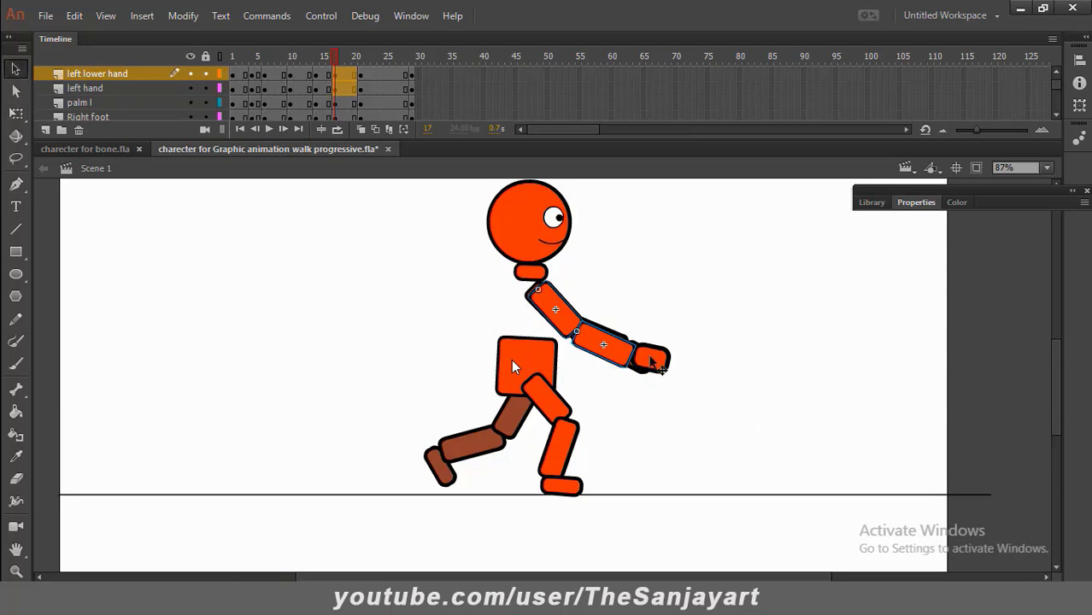
left_click(657, 363, "shift")
left_click(16, 114)
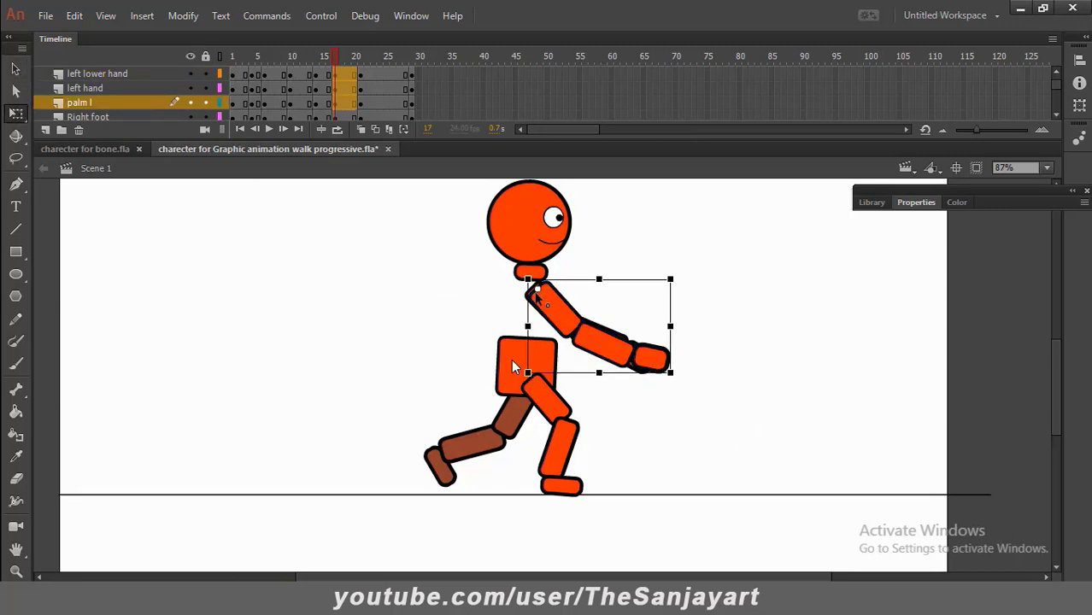
left_click_drag(679, 385, 468, 404)
key("Left")
key("Left")
key("Left")
key("Left")
key("Left")
key("Left")
key("Left")
key("Left")
key("Left")
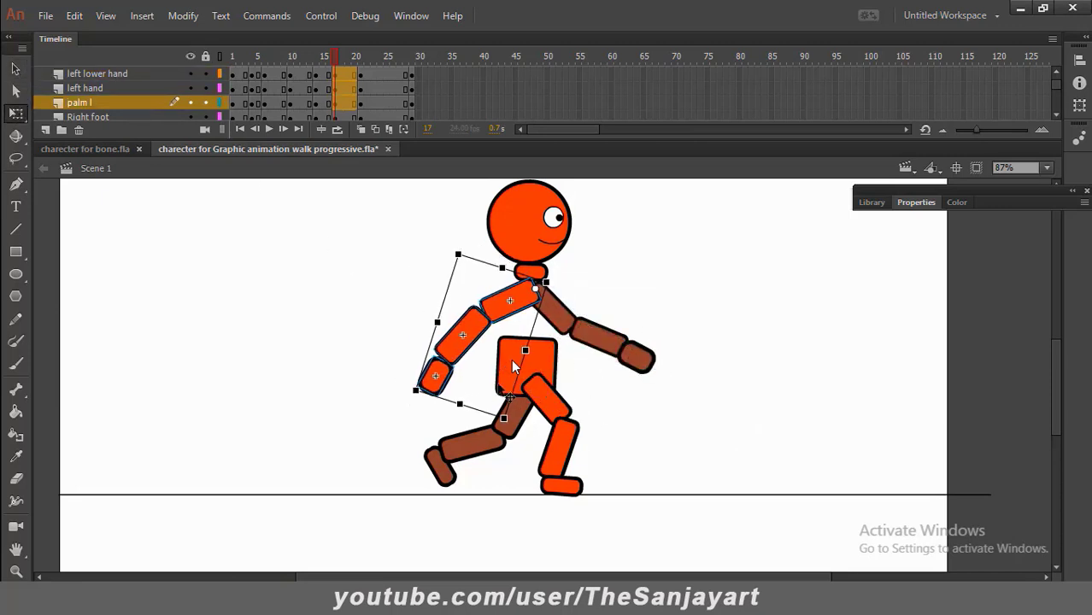
key("Down")
key("Down")
key("Down")
key("Left")
key("Left")
key("Left")
key("Left")
left_click(410, 231)
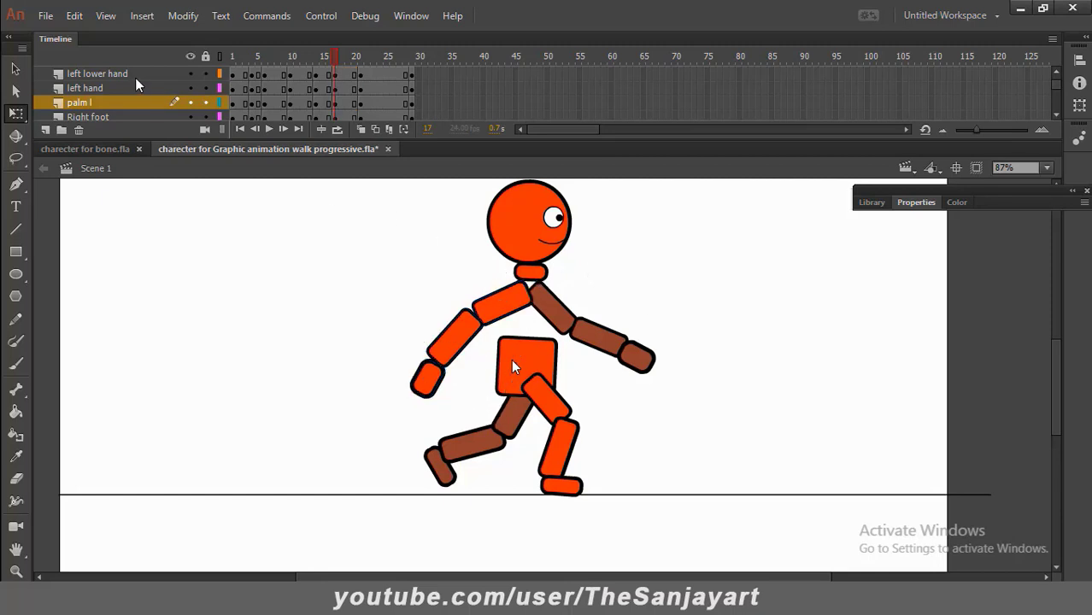
Show the toraso layer again
scroll(178, 116, "down", 6)
scroll(182, 118, "up", 1)
left_click(184, 103)
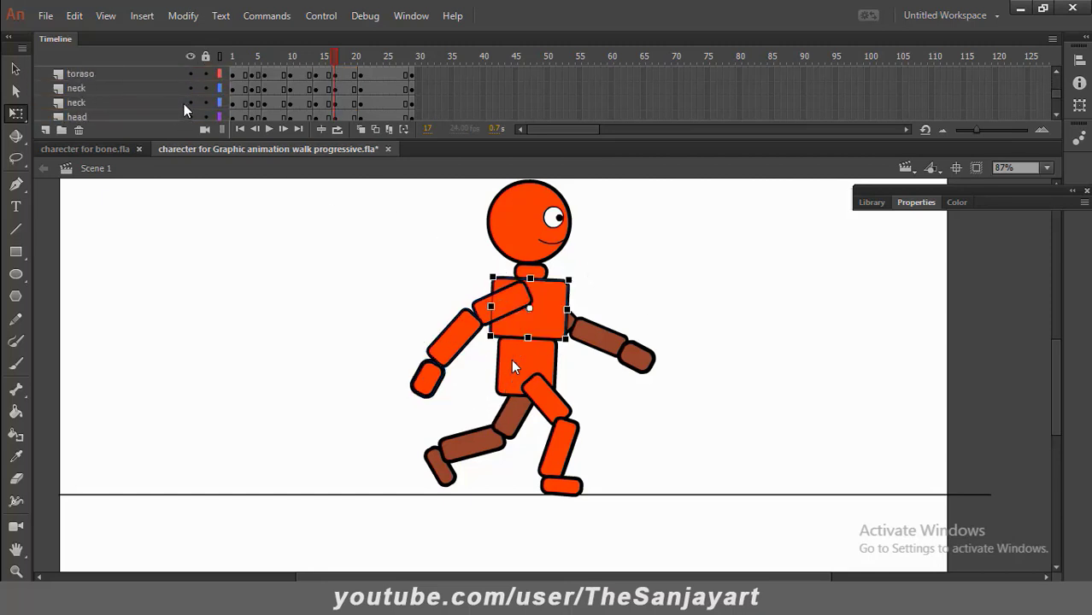
scroll(184, 103, "down", 2)
Rotate the right lower arm and palm slightly about the elbow at frame 17
left_click(608, 341)
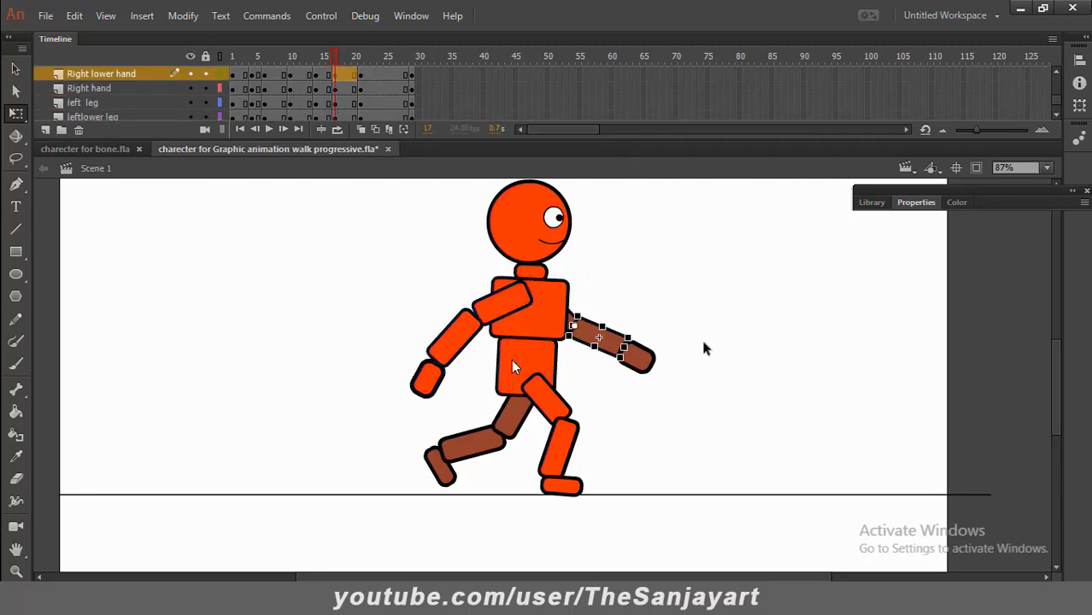
left_click_drag(726, 323, 605, 403)
left_click_drag(613, 345, 574, 326)
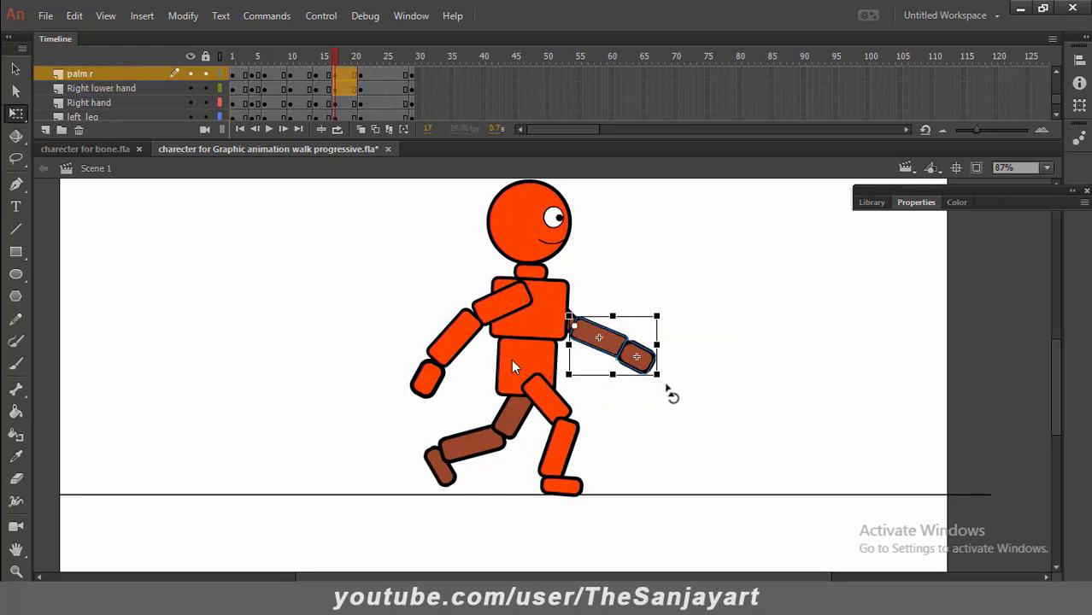
left_click_drag(667, 370, 653, 369)
left_click(660, 371)
left_click(649, 364)
left_click(712, 390)
Paste the copied stepping pose as keyframes at frame 24 on all the character's body layers
left_click_drag(319, 58, 381, 111)
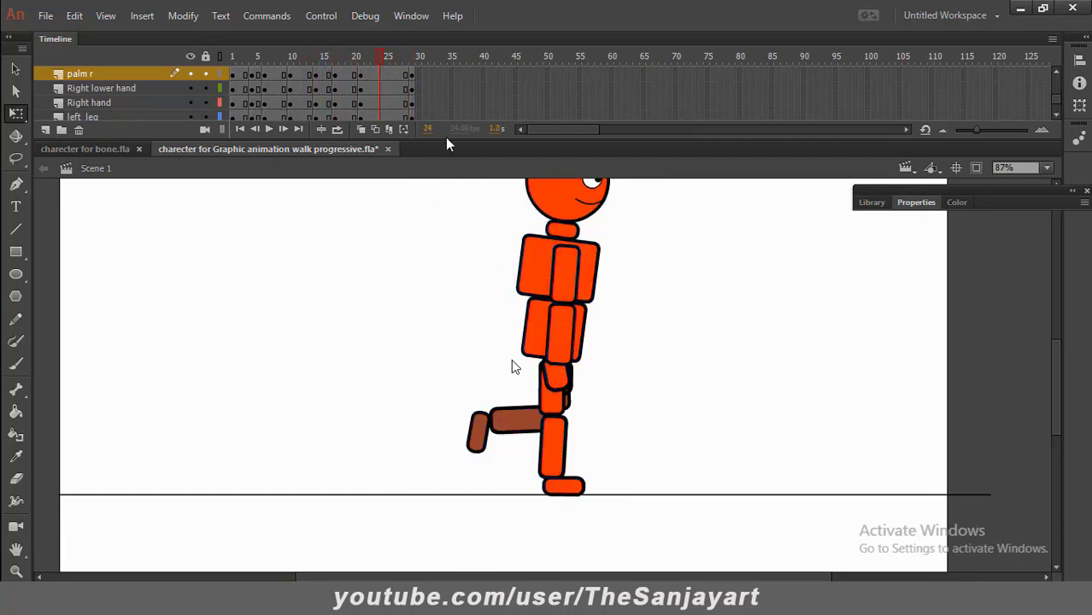
left_click_drag(443, 140, 458, 356)
left_click_drag(374, 56, 380, 312)
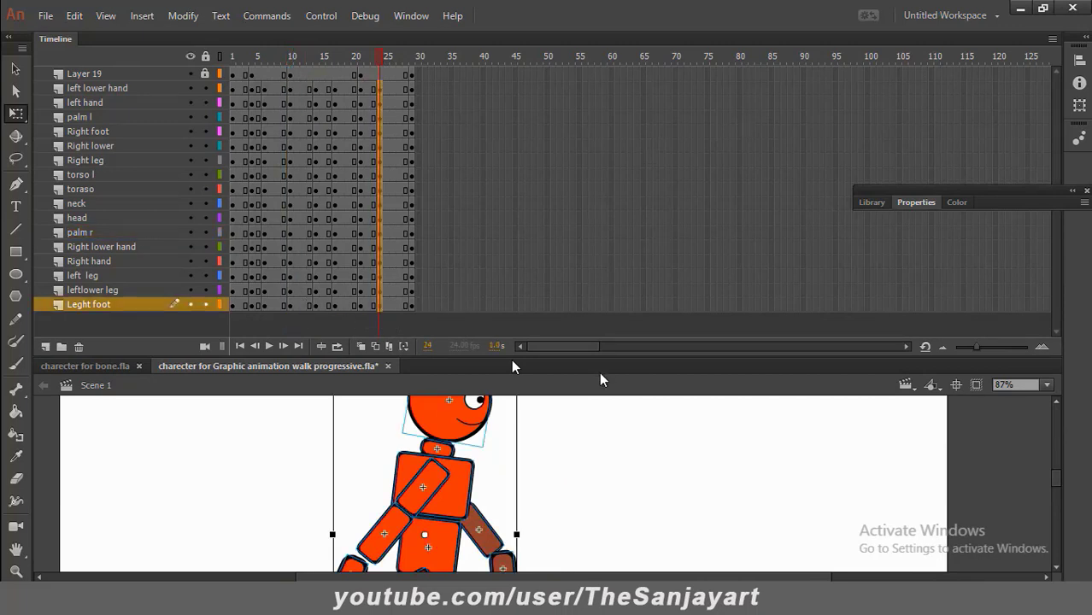
left_click_drag(578, 333, 551, 121)
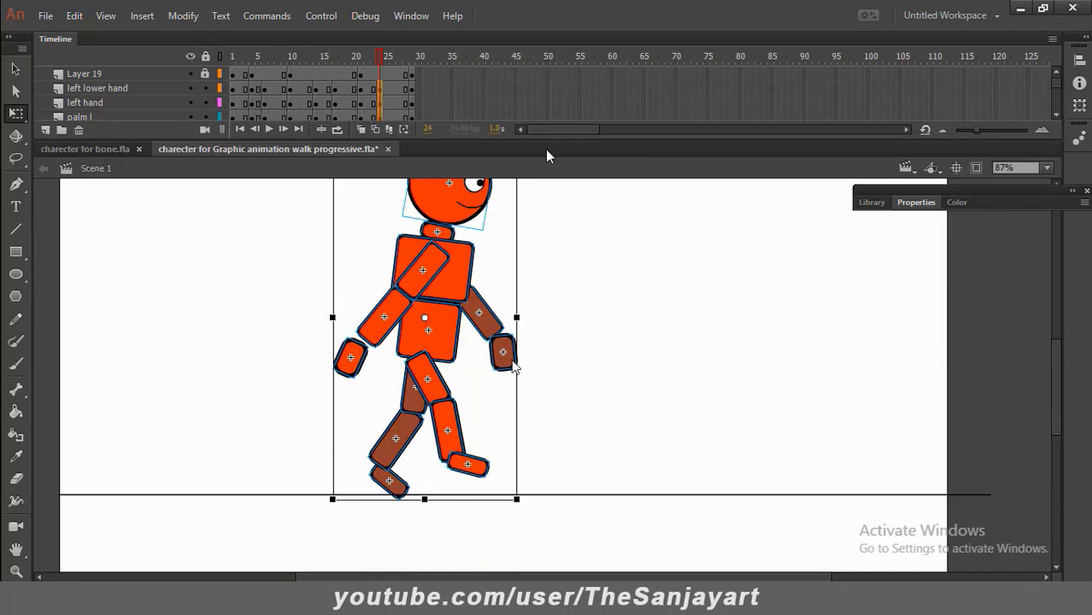
Move the whole frame 24 character forward between the neighbouring key poses using onion skin, then turn onion skin off
left_click(361, 129)
left_click_drag(465, 461, 623, 449)
left_click(773, 389)
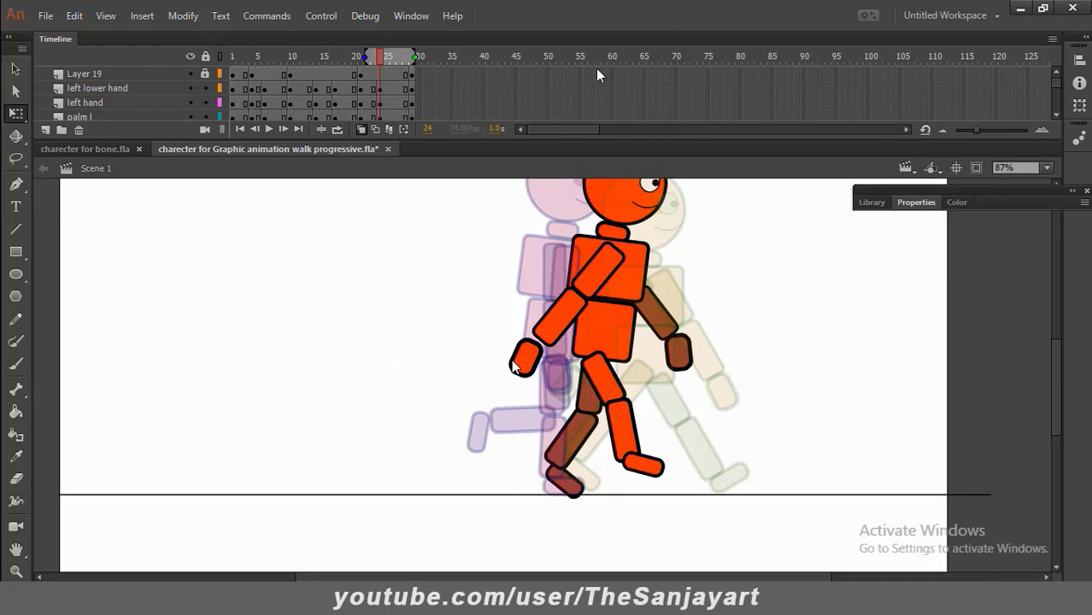
left_click(360, 129)
Move the right foot onto the left foot at frame 24 and rotate it to the same angle
key("z")
left_click(769, 389, "alt")
left_click(603, 343)
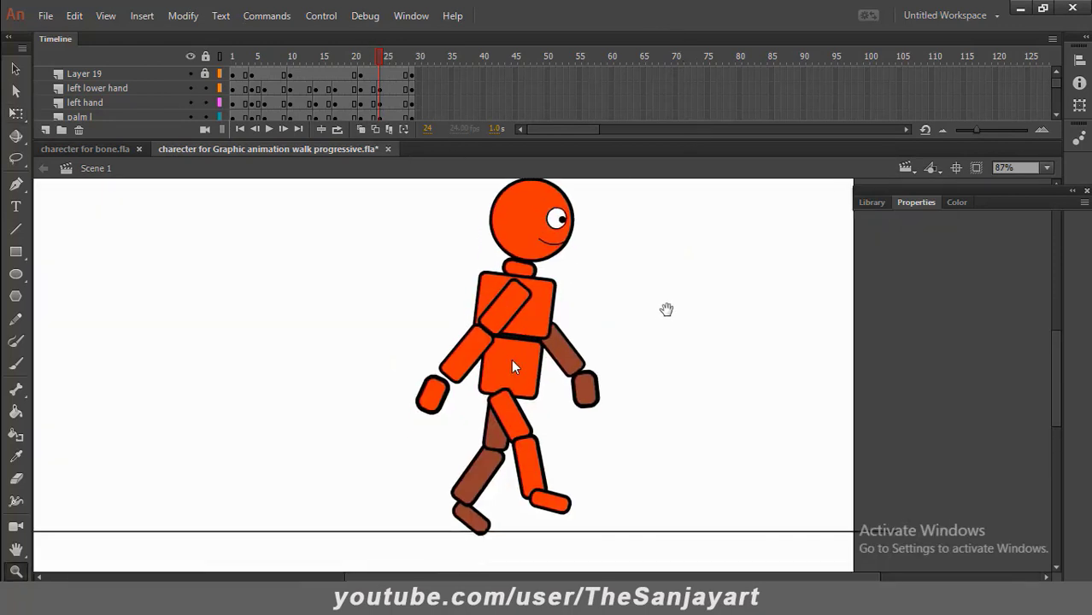
left_click_drag(663, 310, 690, 312)
left_click(16, 113)
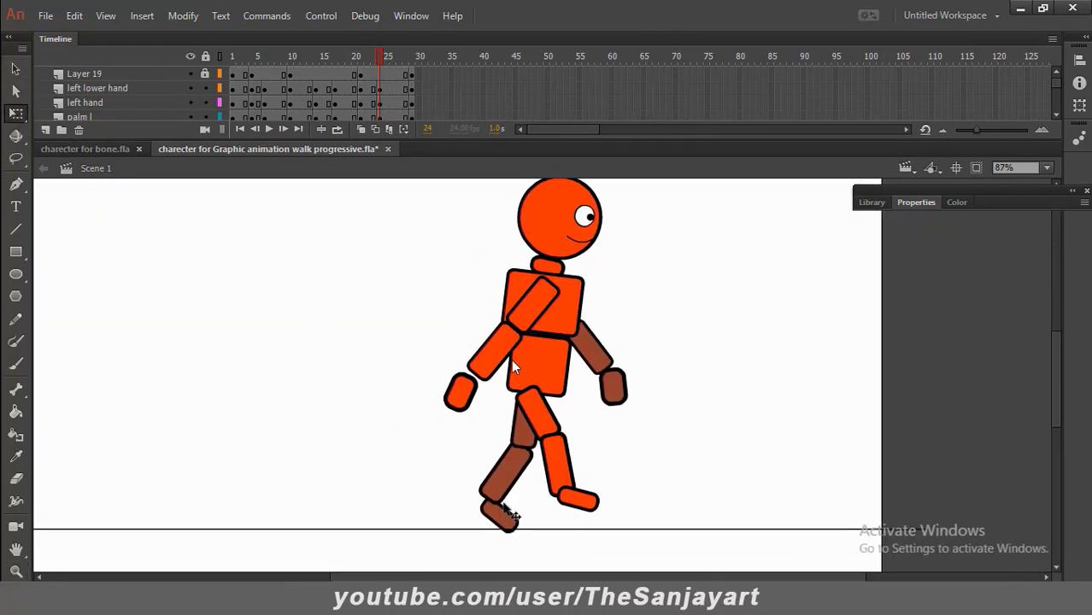
left_click(577, 511)
left_click(16, 68)
left_click_drag(578, 499, 518, 535)
key("z")
left_click(531, 513)
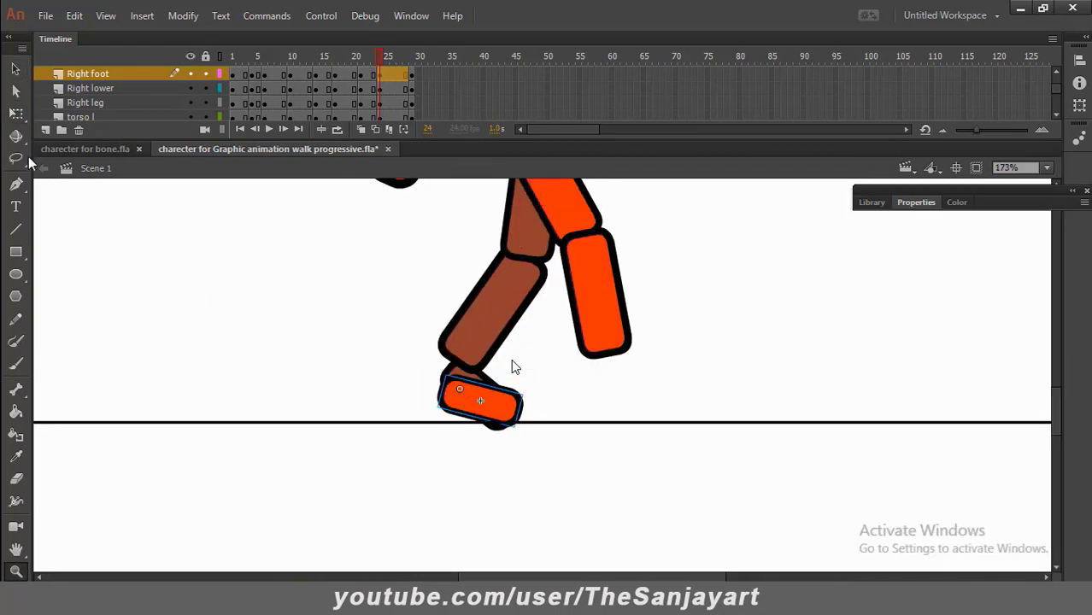
key("q")
mouse_move(536, 399)
left_mouse_down()
mouse_move(533, 417)
mouse_move(472, 392)
mouse_move(533, 414)
left_mouse_up()
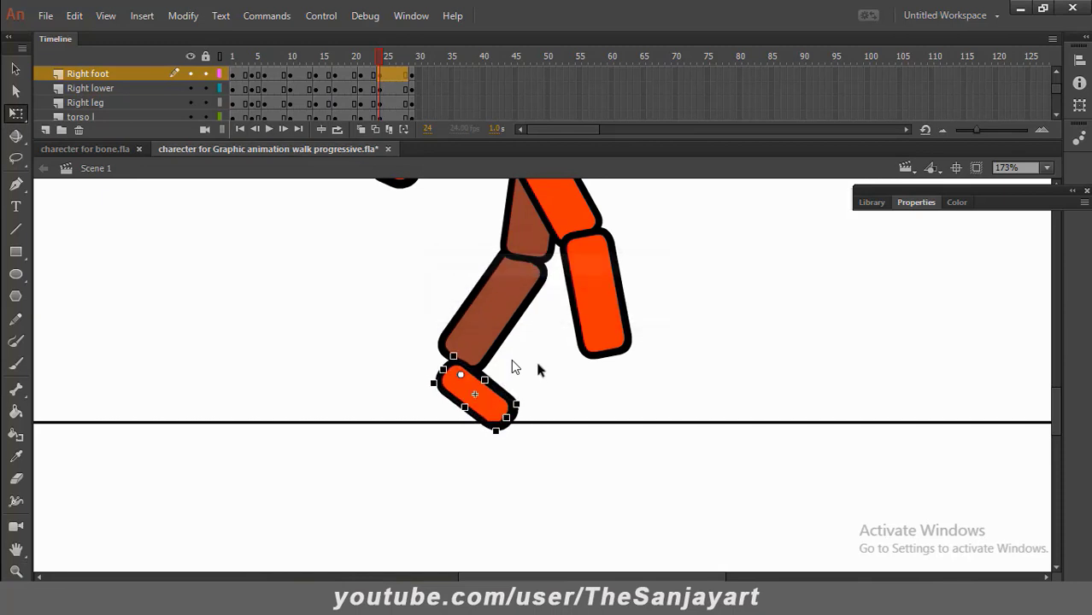
Place the right lower leg over the left lower leg at frame 24 and rotate it to match
left_click_drag(600, 332, 471, 342)
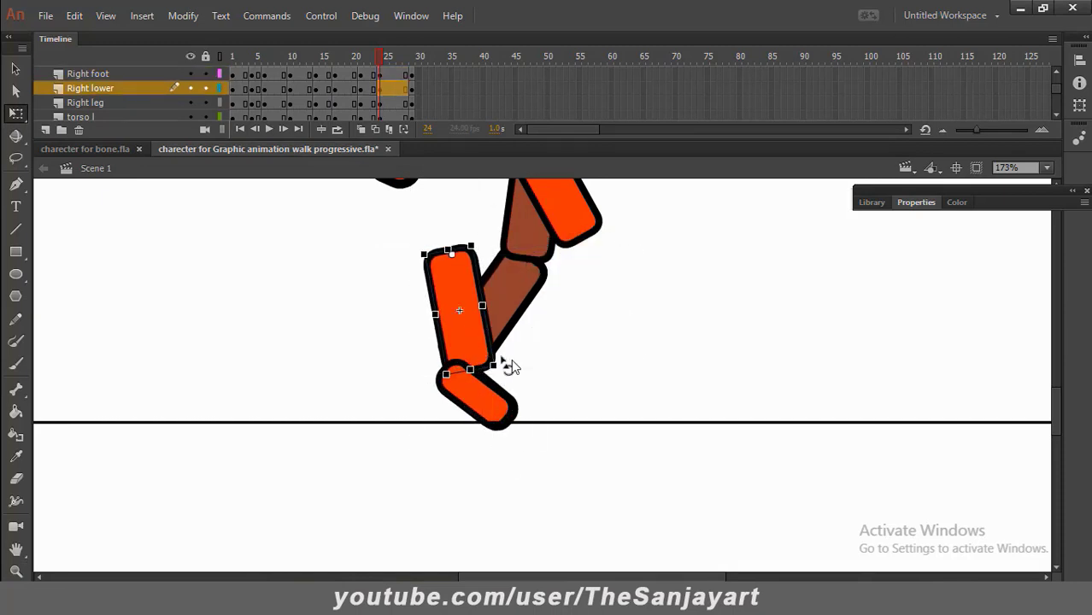
left_click_drag(508, 378, 407, 390)
left_click_drag(439, 278, 519, 287)
Rotate the right thigh backward at frame 24 and position it between the hip and the right lower leg
scroll(519, 289, "up", 3)
left_click(575, 340)
left_click_drag(613, 345, 582, 414)
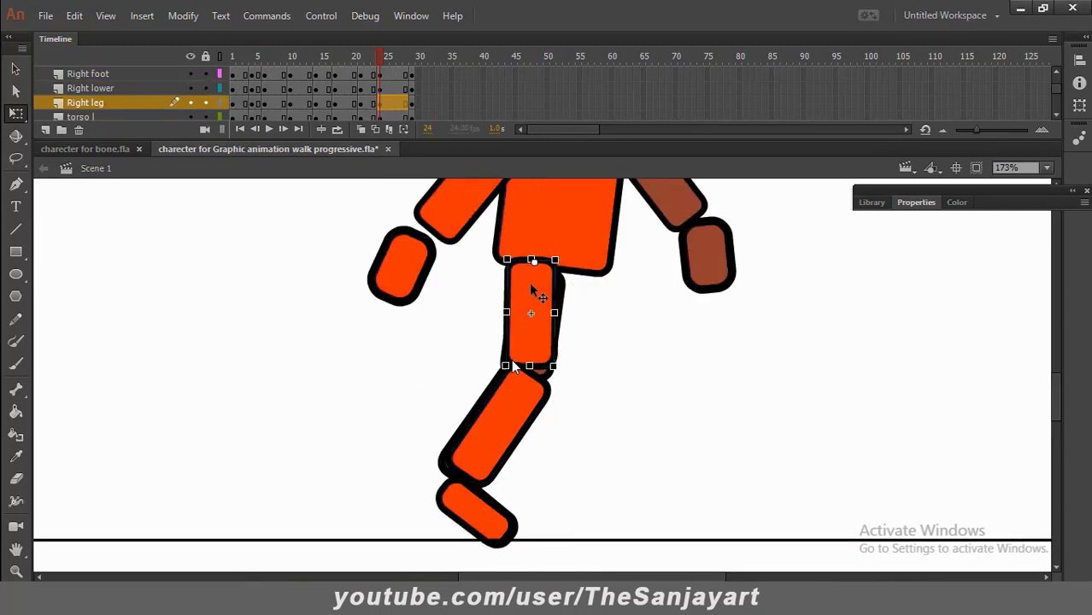
left_click_drag(531, 286, 554, 289)
left_click_drag(581, 376, 562, 377)
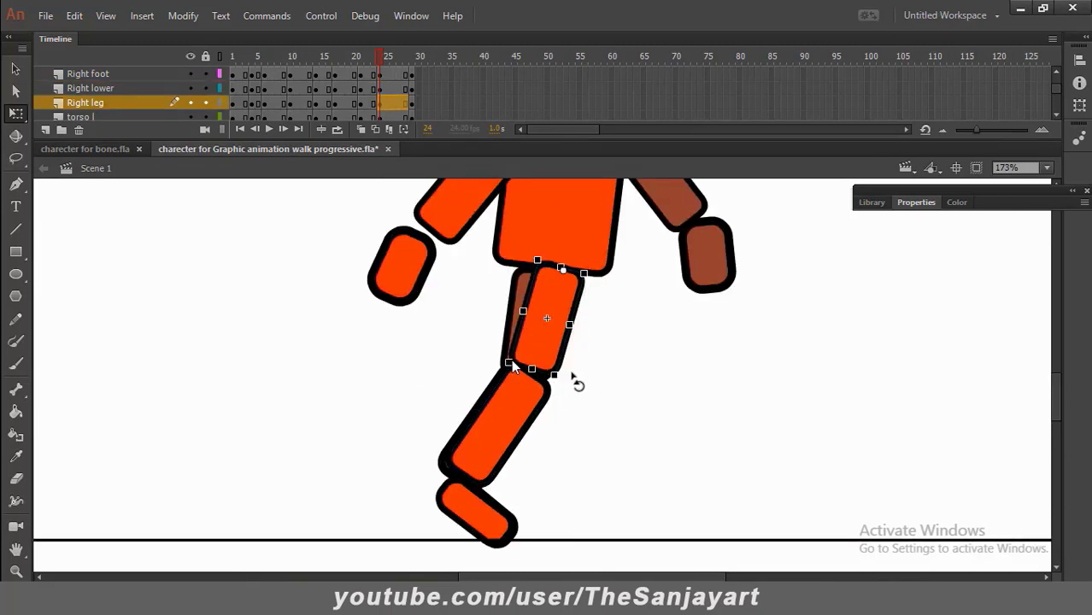
left_click(570, 351)
Hide the Right leg, Right lower and Right foot layers to uncover the left leg at frame 24
left_click(171, 102)
left_click(190, 103)
left_click(505, 464)
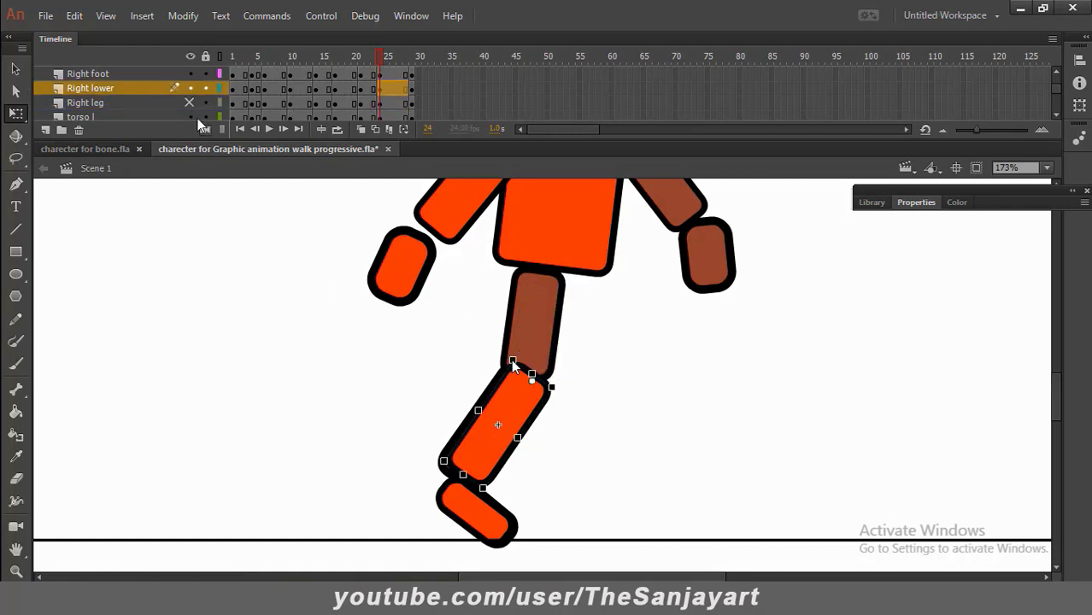
left_click(190, 88)
Swing the whole left leg forward about the hip at frame 24 and nudge it up and forward into the hip
left_click(533, 357)
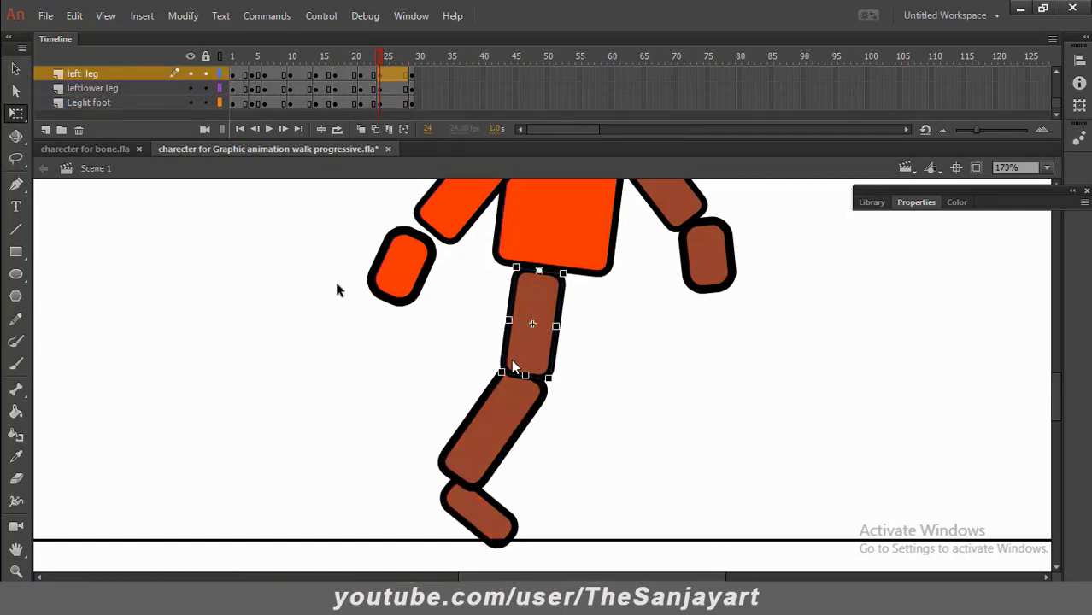
key("v")
left_click(480, 431, "shift")
left_click(507, 522, "shift")
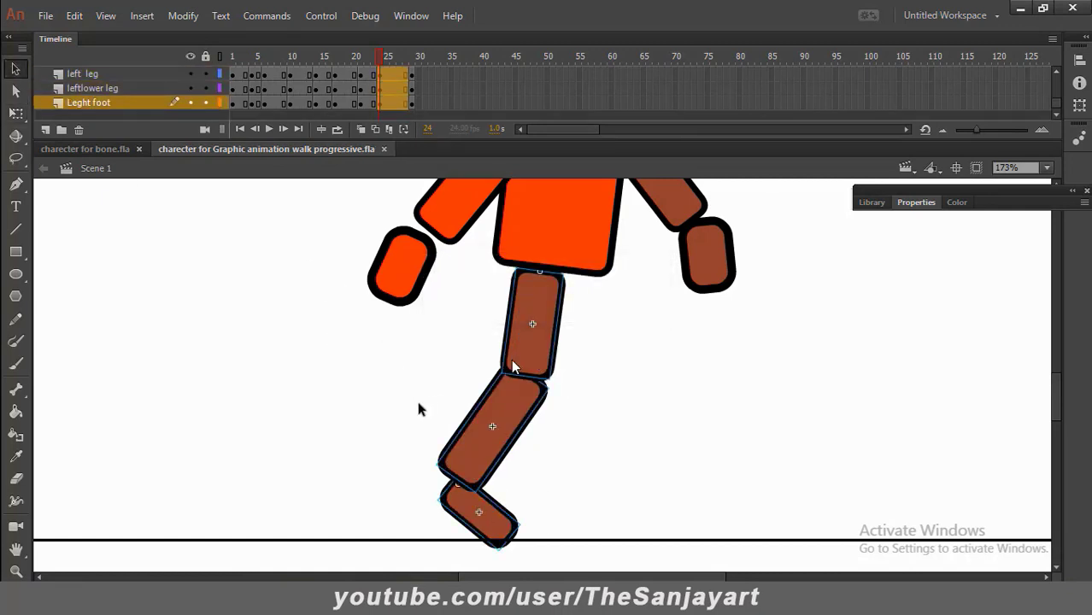
left_click(16, 112)
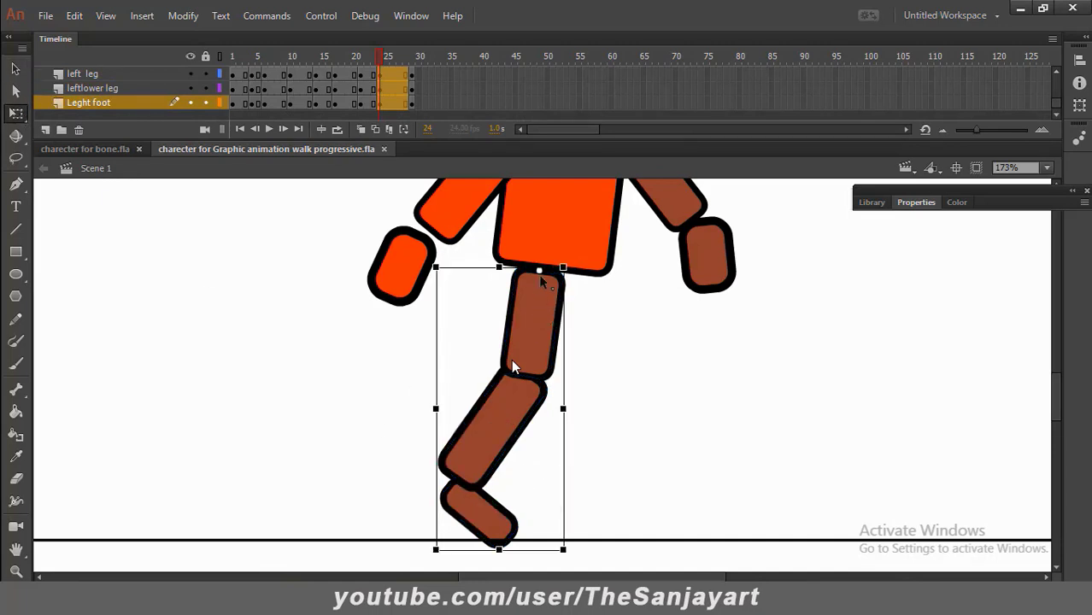
left_click_drag(578, 558, 812, 422)
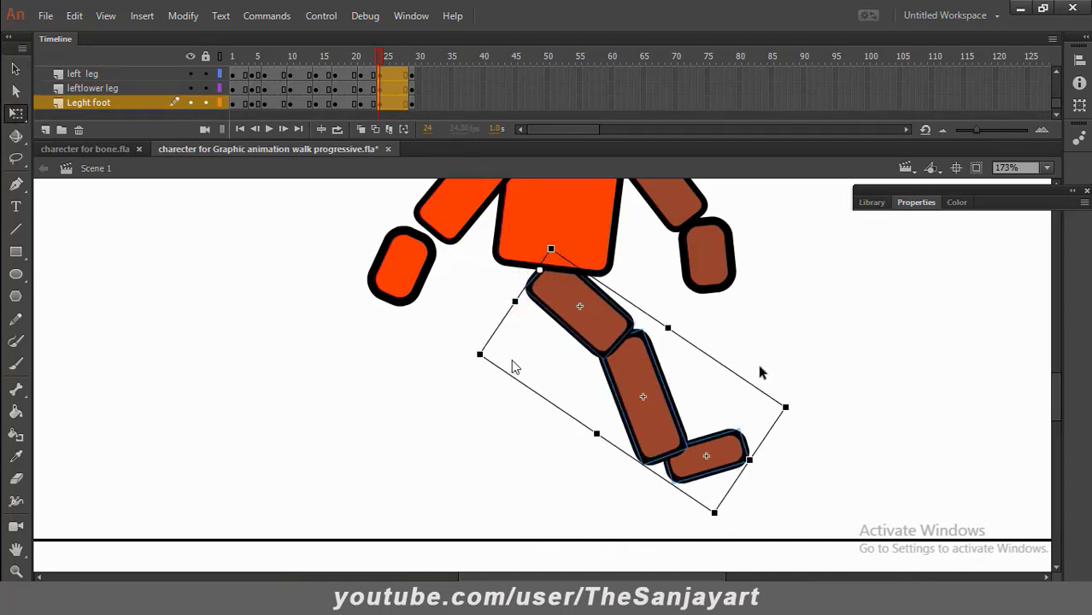
key("Up")
key("Up")
key("Right")
key("Right")
key("Right")
key("Up")
left_click(833, 408)
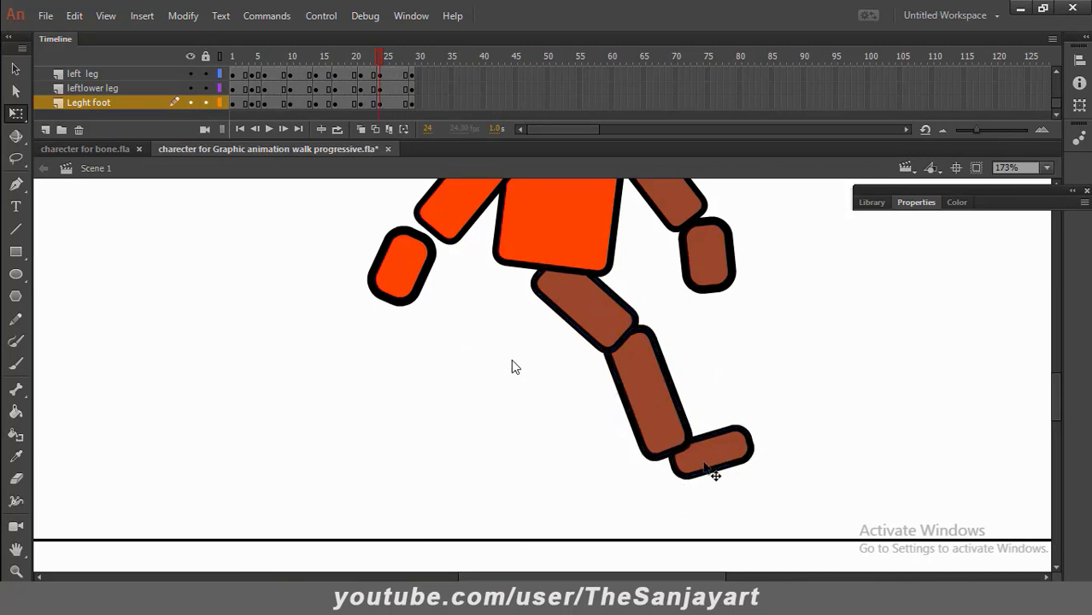
Rotate the left lower leg and foot back about the knee at frame 24 so the shin hangs nearly vertical
left_click(705, 463)
left_click(664, 434)
left_click_drag(792, 394, 639, 521)
left_click(16, 113)
left_click_drag(809, 415, 615, 489)
left_click_drag(680, 400, 625, 334)
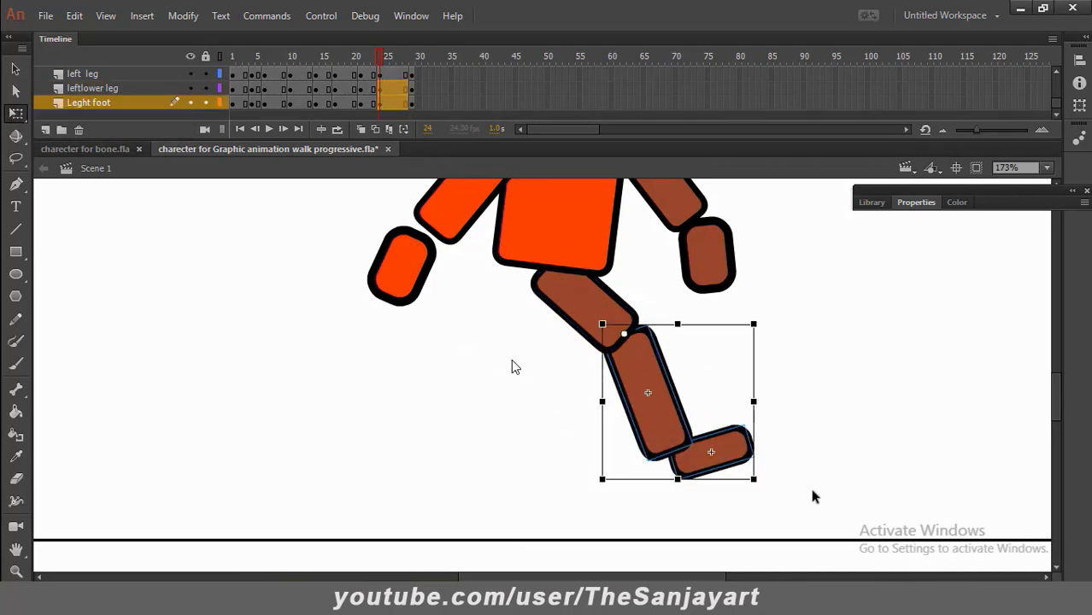
left_click_drag(765, 490, 722, 519)
left_click(779, 514)
scroll(556, 329, "up", 3)
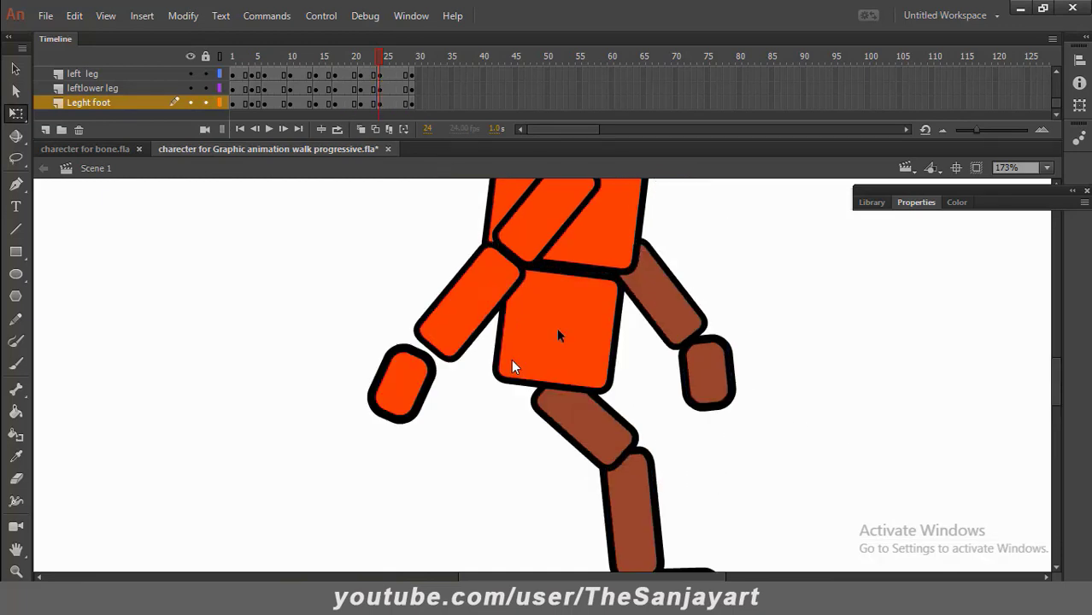
Show the hidden right leg layers again and nudge the whole left leg slightly forward at frame 24
scroll(191, 96, "up", 3)
left_click_drag(189, 103, 190, 73)
scroll(746, 421, "down", 3)
left_click_drag(395, 330, 554, 541)
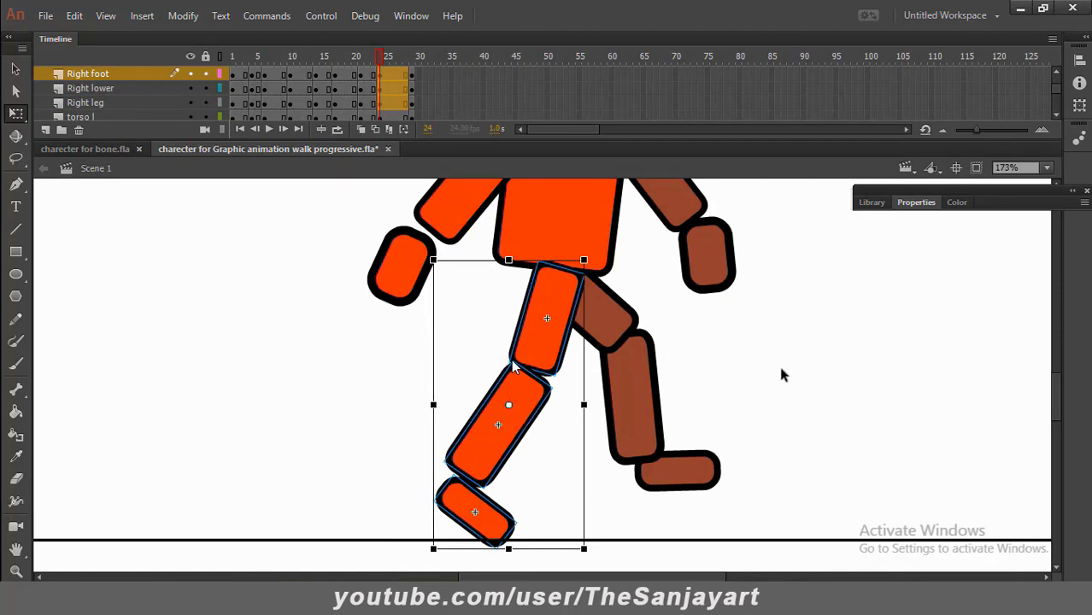
left_click_drag(795, 357, 605, 535)
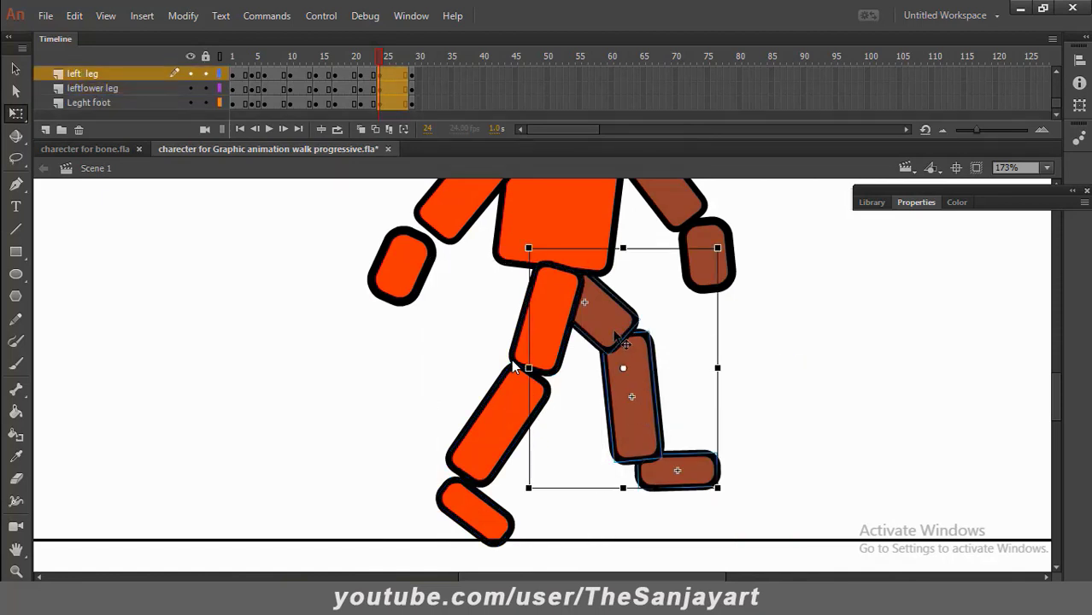
left_click_drag(615, 334, 630, 338)
Rotate the whole right leg slightly backward about its foot at frame 24, shifting the thigh back under the hip
left_click_drag(440, 324, 562, 502)
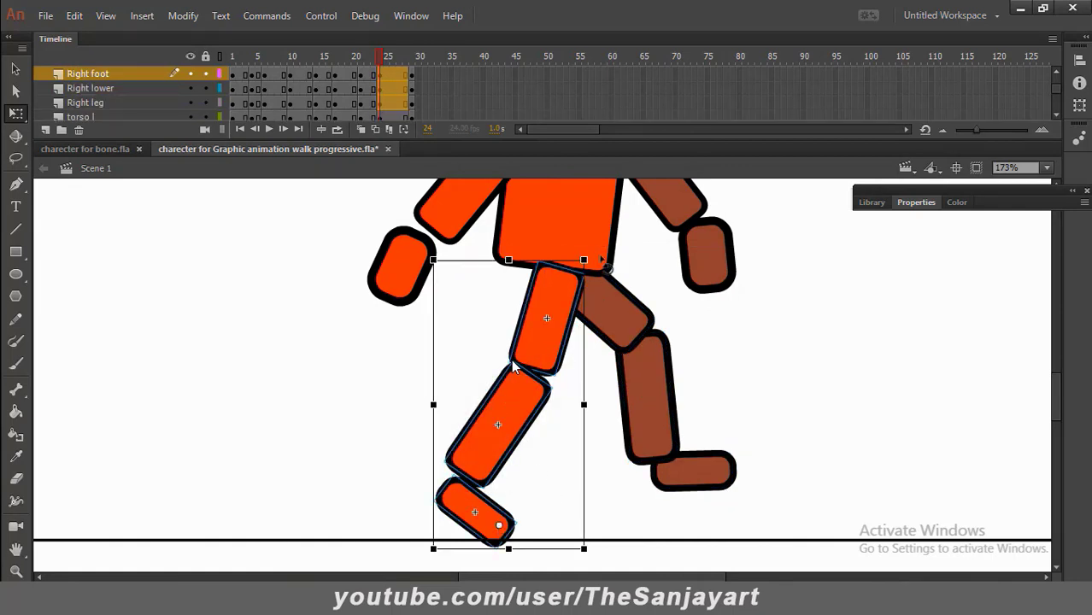
left_click_drag(593, 257, 583, 257)
left_click(817, 420)
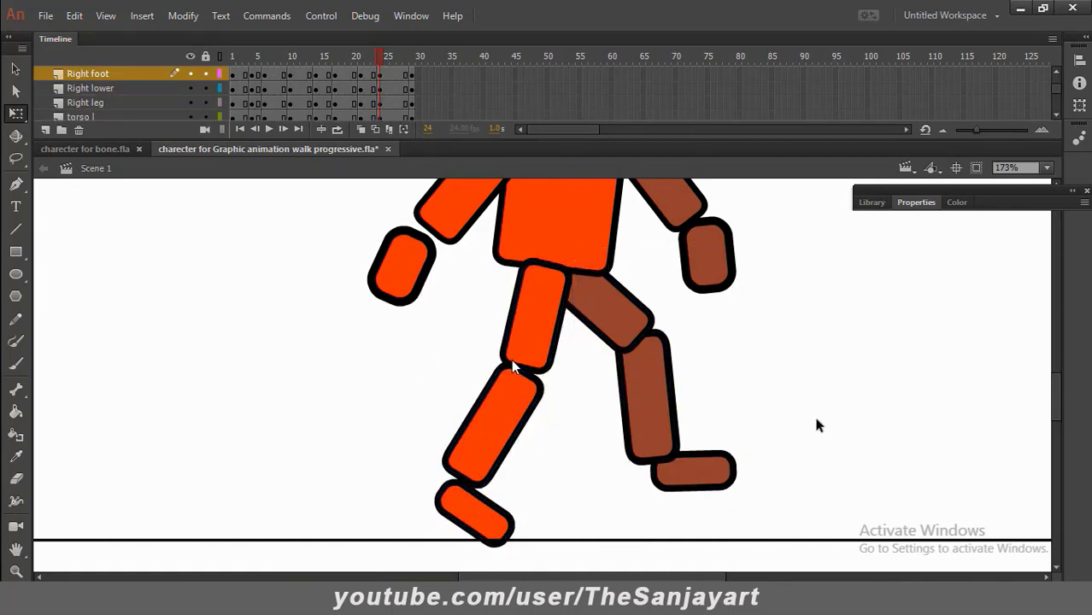
Hide the upper torso layer and swing the whole brown right arm backward about the shoulder at frame 24
scroll(590, 432, "up", 3)
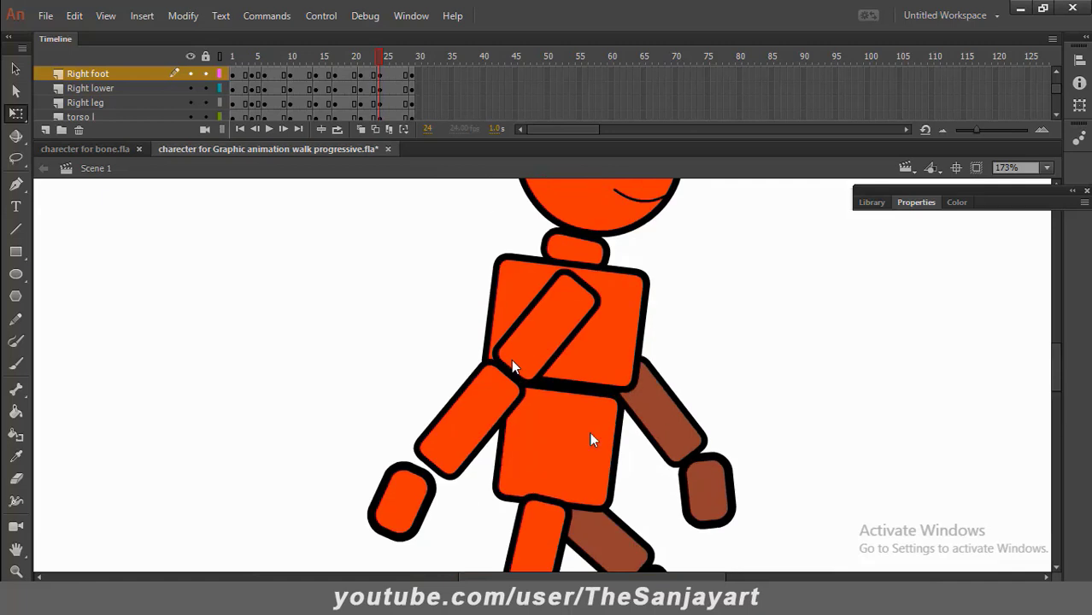
left_click(608, 385)
left_click(191, 74)
left_click(611, 344)
left_click(654, 409, "shift")
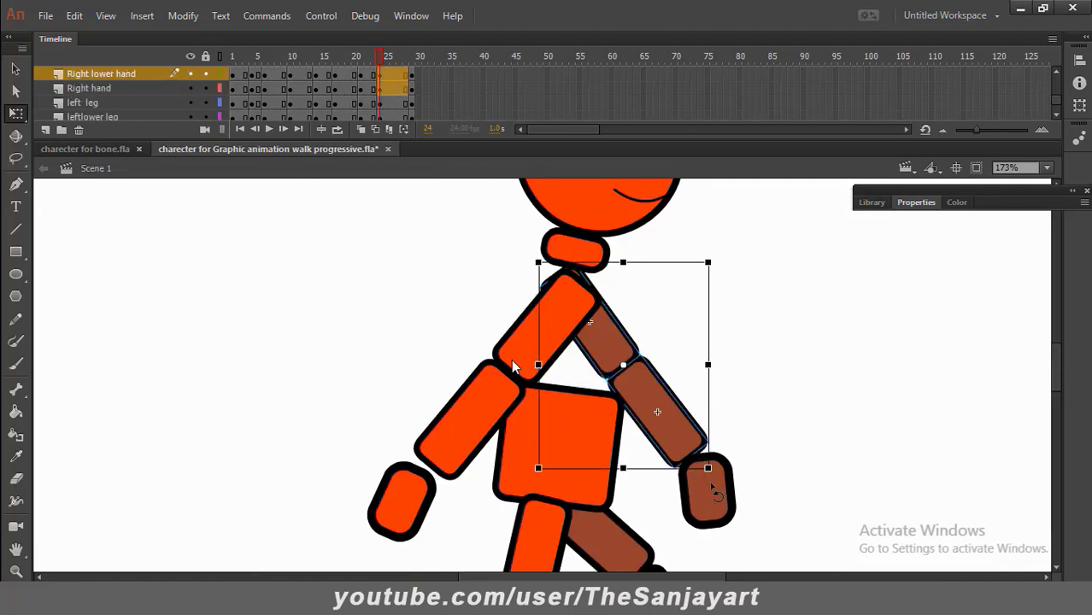
left_click(707, 490, "shift")
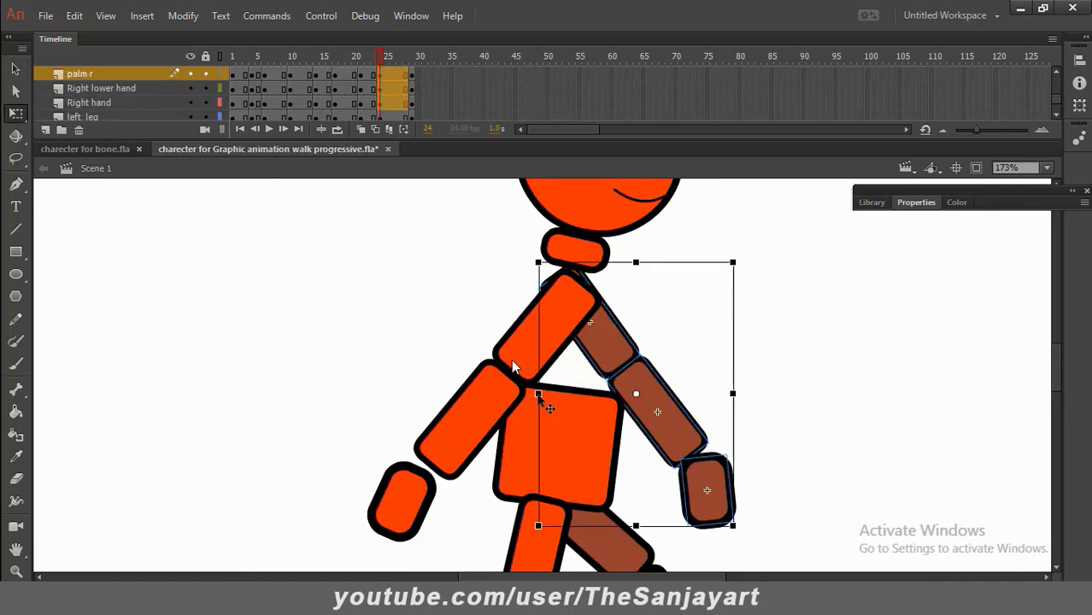
left_click_drag(637, 394, 567, 281)
left_click_drag(688, 549, 438, 542)
left_click(346, 516)
left_click(374, 470)
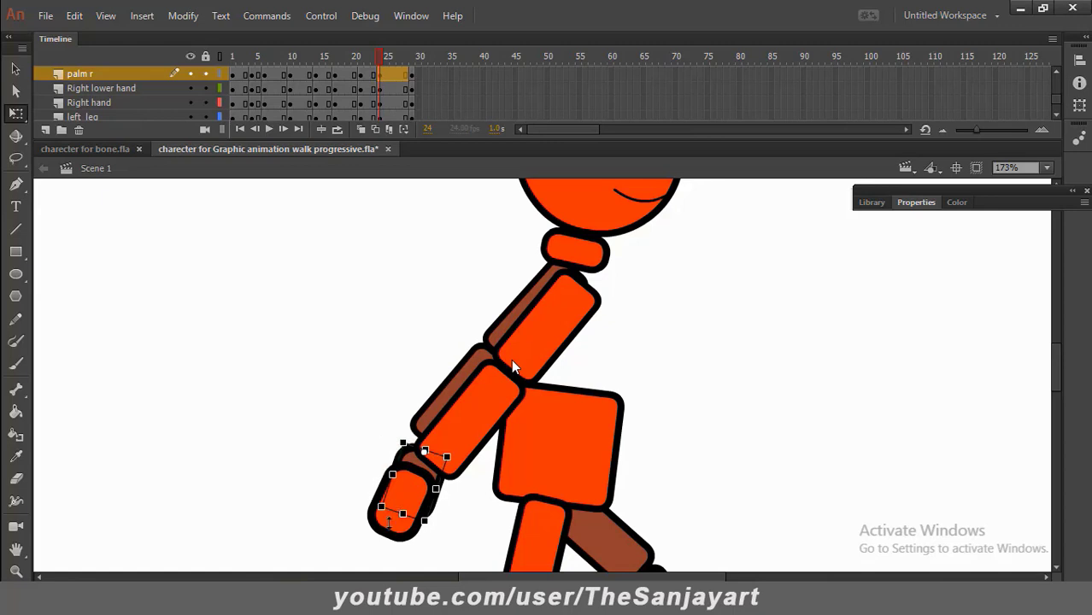
Swing the whole orange left arm, including forearm and palm, forward about the shoulder at frame 24
left_click(393, 516)
left_click(16, 70)
left_click(489, 402, "shift")
left_click(514, 365, "shift")
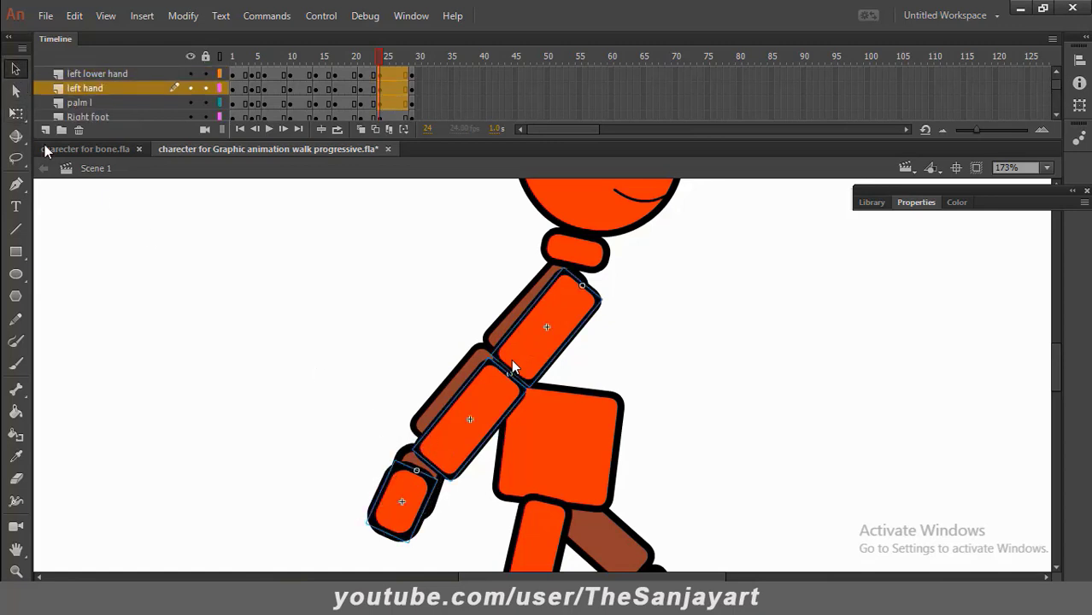
key("q")
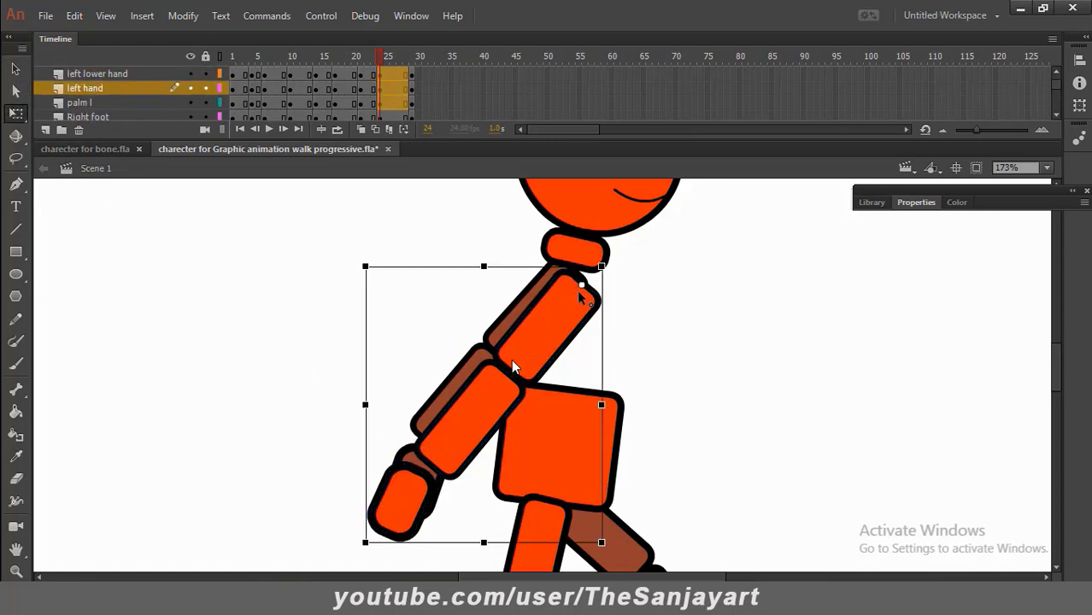
left_click_drag(368, 553, 810, 524)
Raise the left forearm and palm about the elbow, and angle the palm downward at the wrist at frame 24
left_click_drag(889, 366, 726, 530)
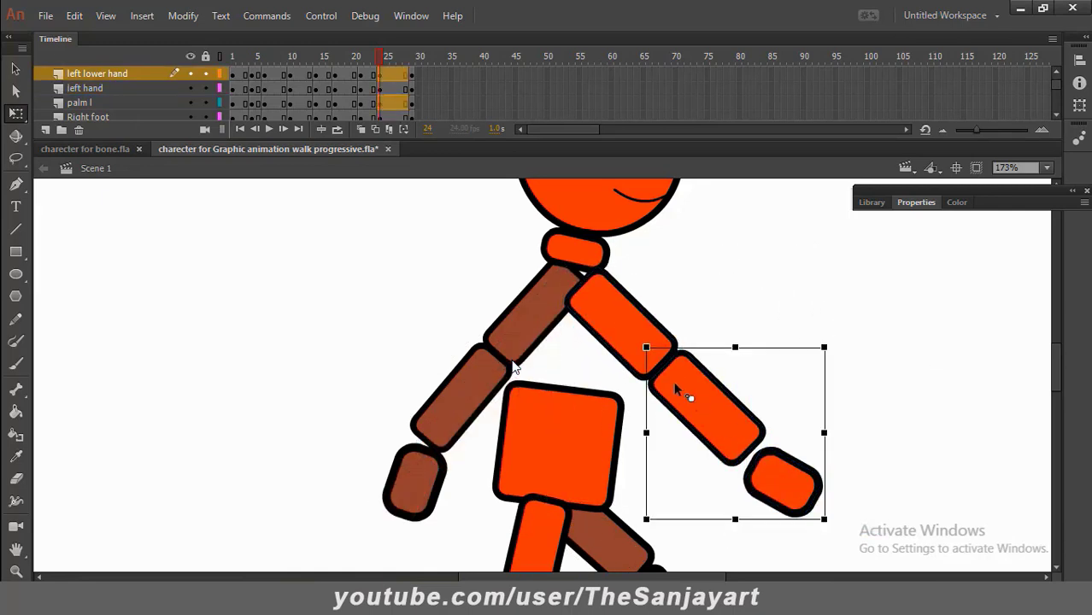
left_click_drag(676, 380, 668, 373)
left_click_drag(837, 537, 797, 453)
left_click(805, 470)
left_click_drag(833, 498, 789, 520)
left_click(853, 421)
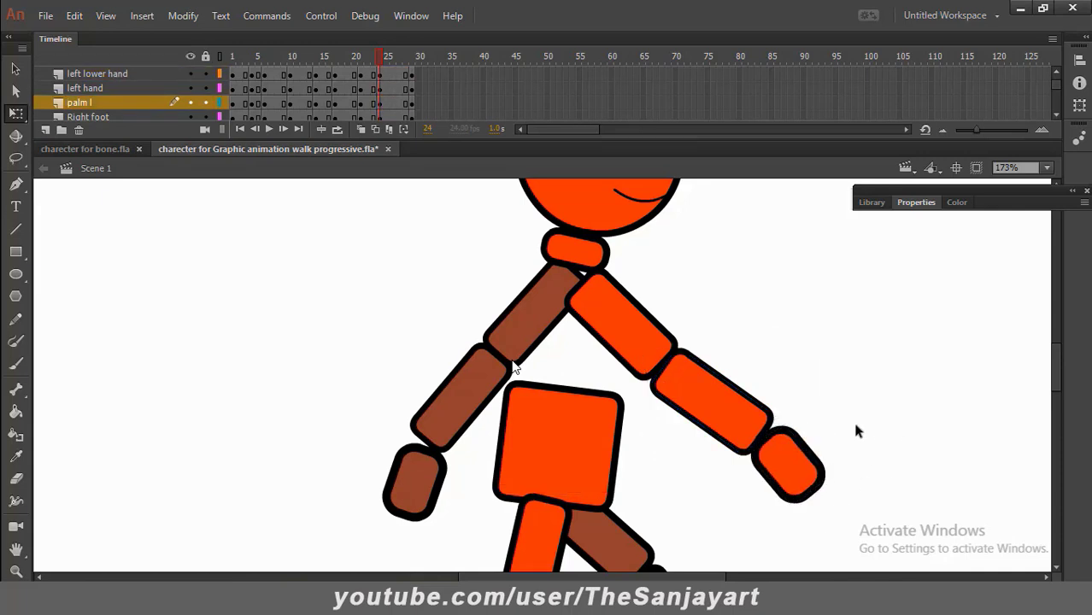
Move the right palm up against its forearm at frame 24 and show the upper torso layer again
left_click(416, 485)
left_click_drag(417, 485, 410, 487)
left_click(295, 316)
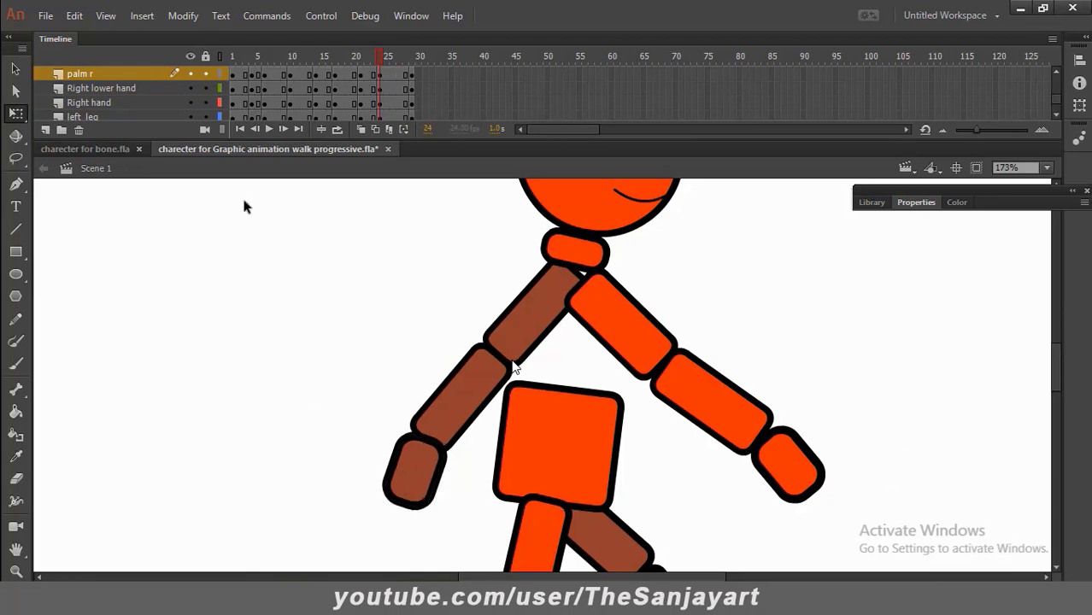
scroll(178, 101, "up", 3)
left_click(188, 102)
scroll(187, 102, "up", 1)
left_click(856, 370)
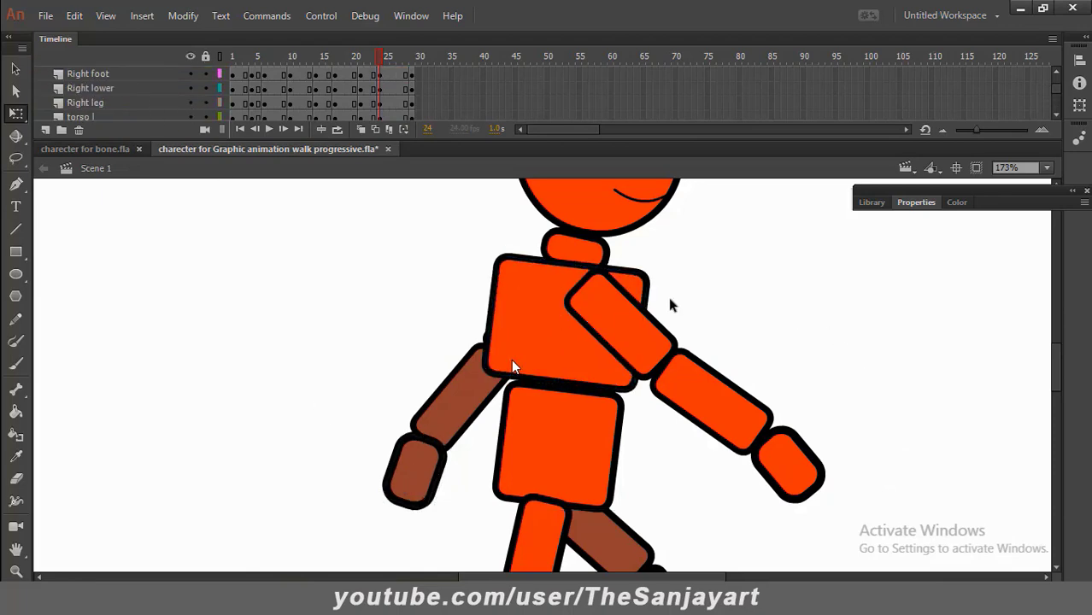
Move the final pose's keyframes on all layers to frame 28 and remove the leftover frames after them
left_click_drag(379, 61, 414, 60)
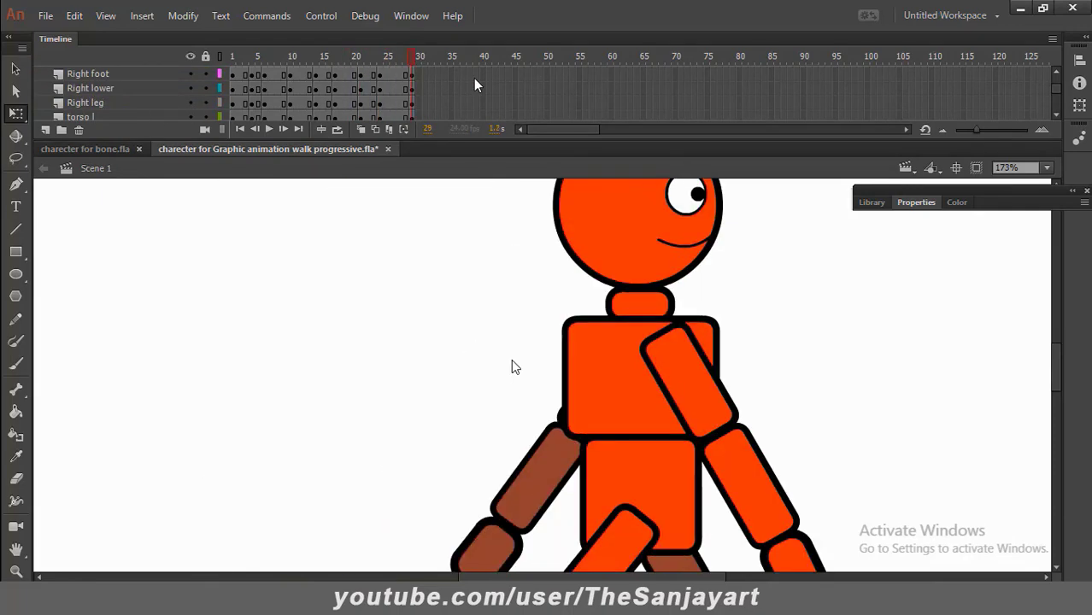
key("z")
left_click_drag(648, 489, 605, 298)
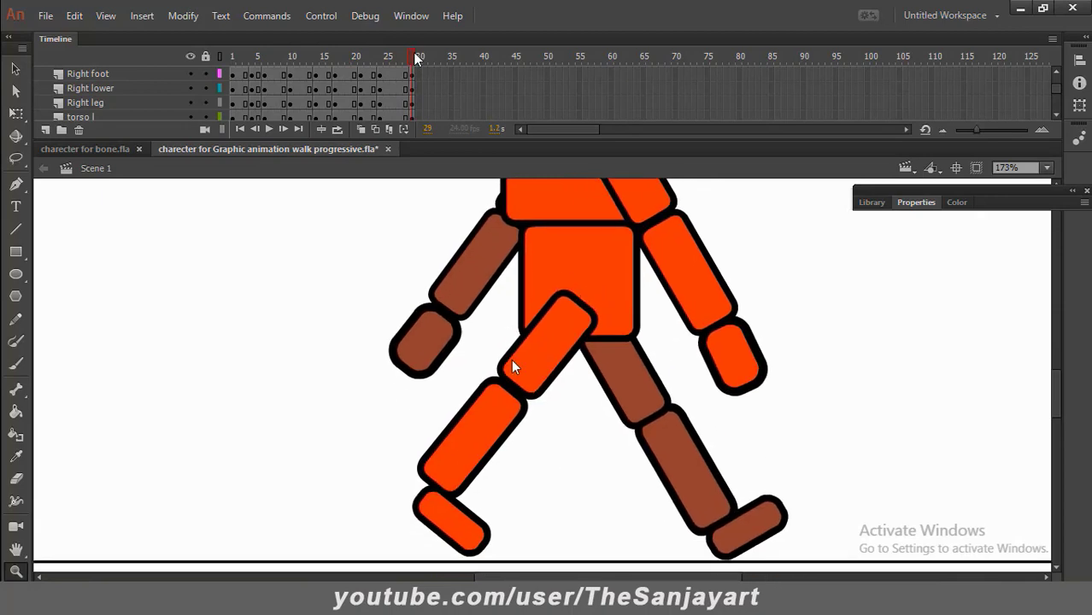
mouse_move(417, 58)
left_mouse_down()
mouse_move(395, 50)
mouse_move(411, 53)
left_mouse_up()
left_click_drag(462, 139, 481, 416)
left_click(16, 69)
left_click_drag(412, 76, 407, 316)
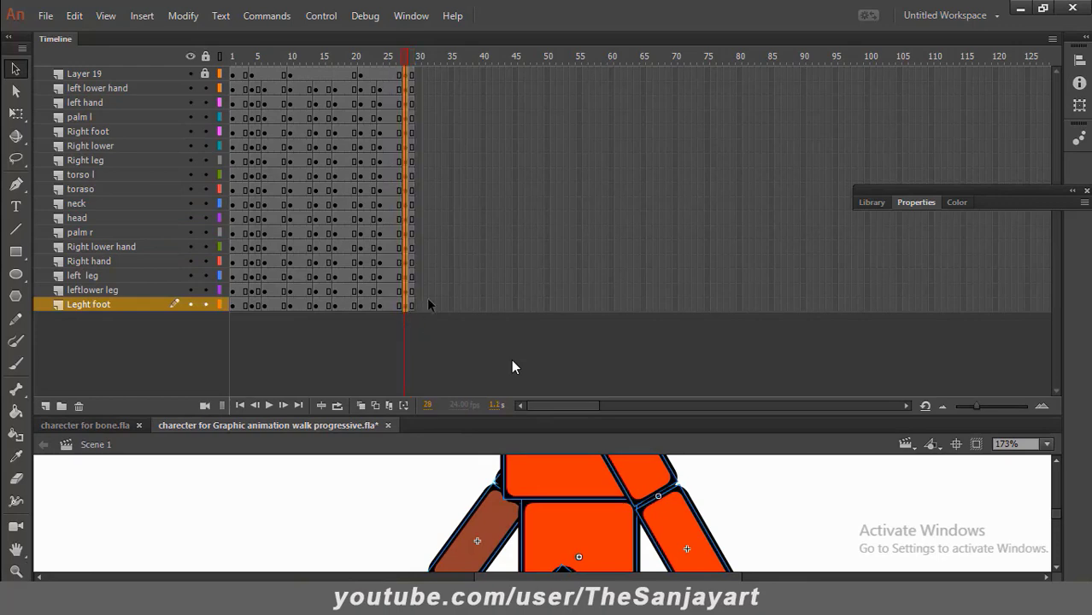
right_click(417, 322)
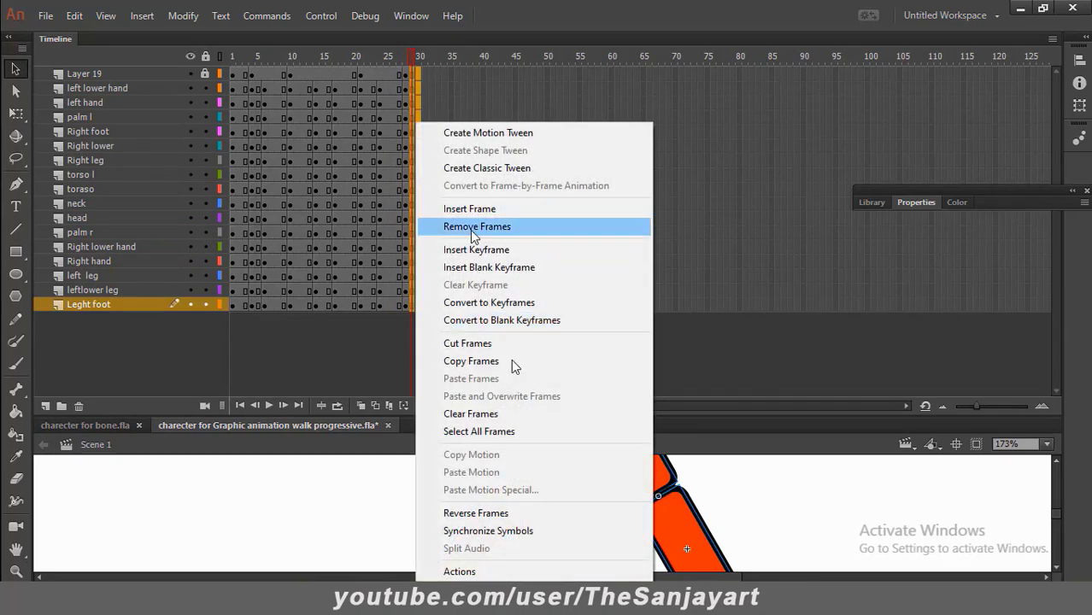
left_click(416, 220)
Move the second pose's keyframes on all body-part layers to frame 3
left_click_drag(405, 57, 166, 83)
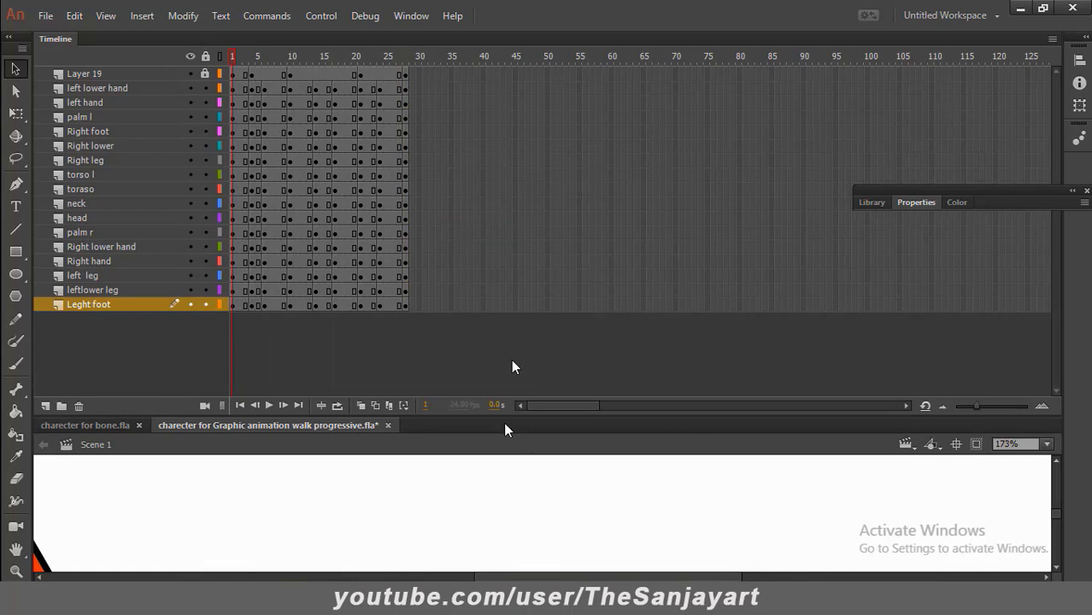
left_click_drag(253, 91, 244, 307)
left_click(259, 329)
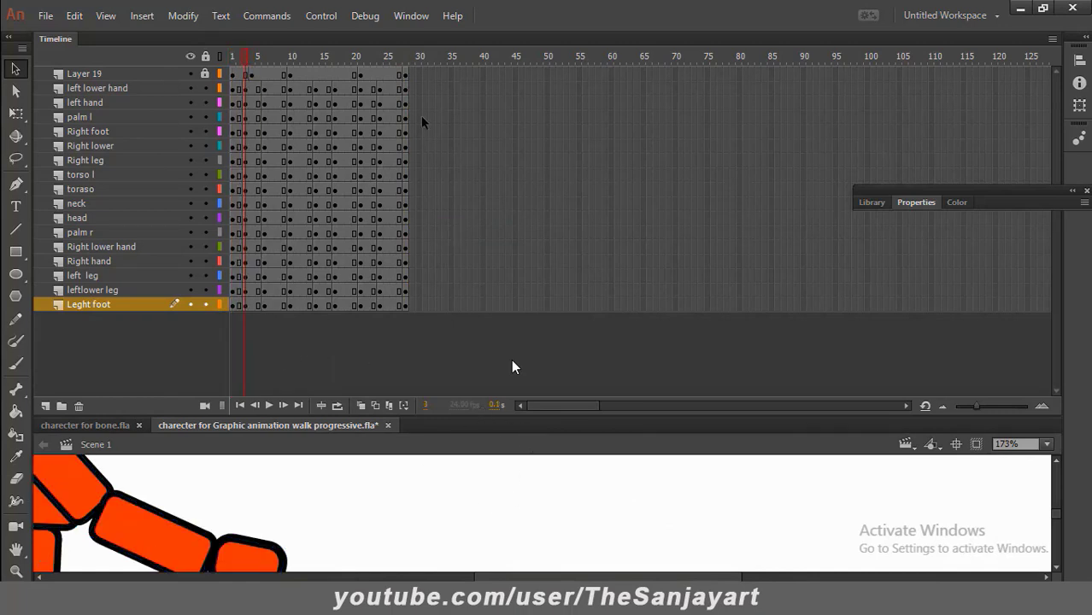
Rotate the head backward at frame 3 to reduce its forward tilt
left_click_drag(517, 417, 487, 34)
key("z")
left_click(492, 429, "alt")
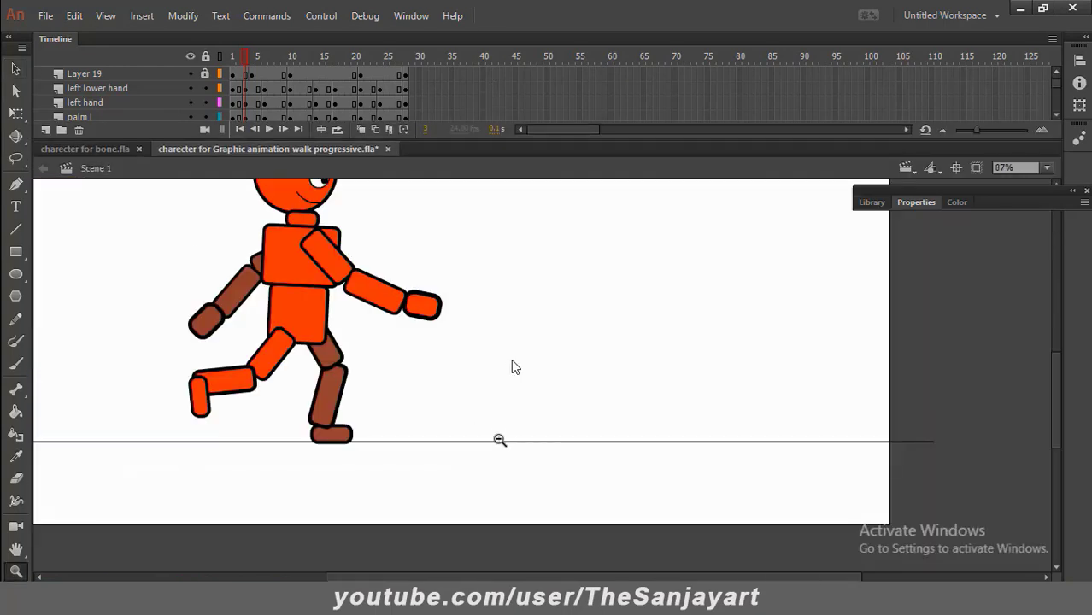
left_click(499, 441, "alt")
left_click_drag(540, 328, 545, 367)
left_click(17, 73)
left_click(453, 278)
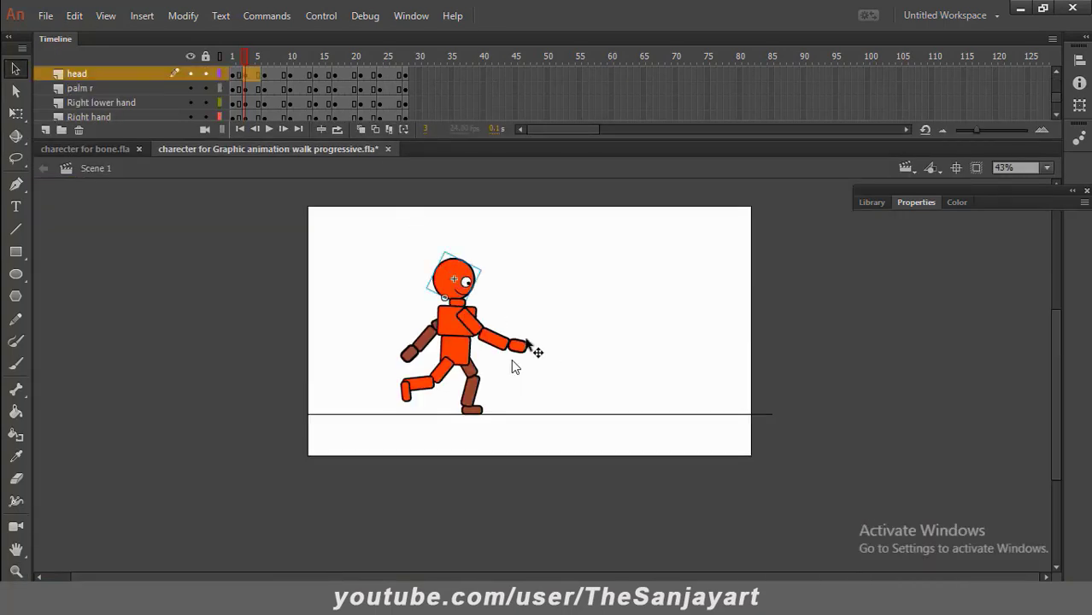
left_click(15, 113)
left_click_drag(493, 271, 516, 278)
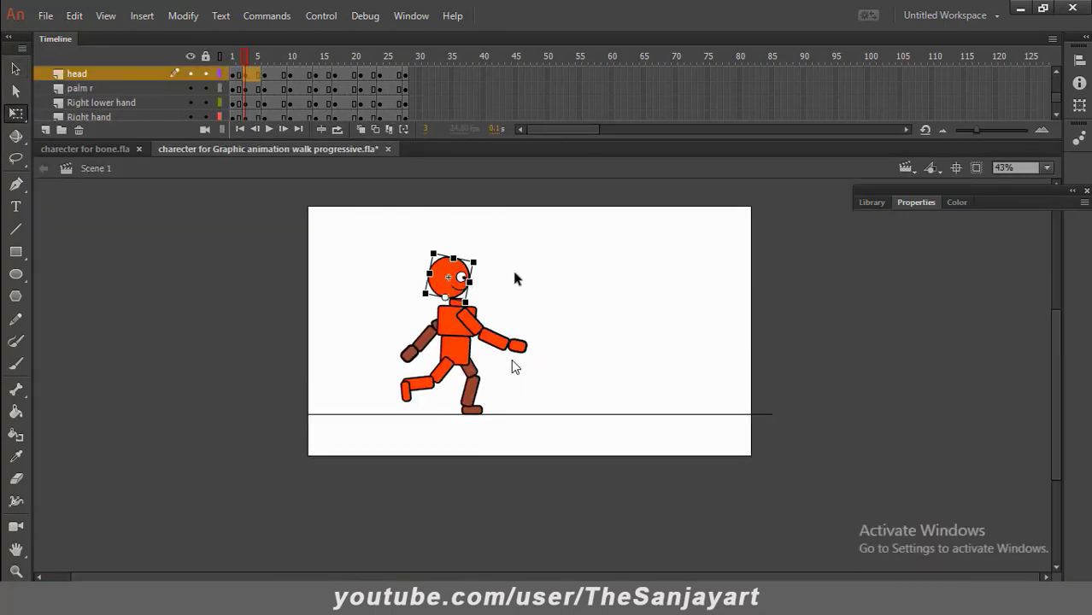
Nudge the head forward at frame 3 until it sits over the neck
key("Right")
key("Right")
key("Right")
key("Right")
key("Right")
key("Right")
key("Right")
key("Right")
key("Right")
key("Right")
key("Right")
key("Right")
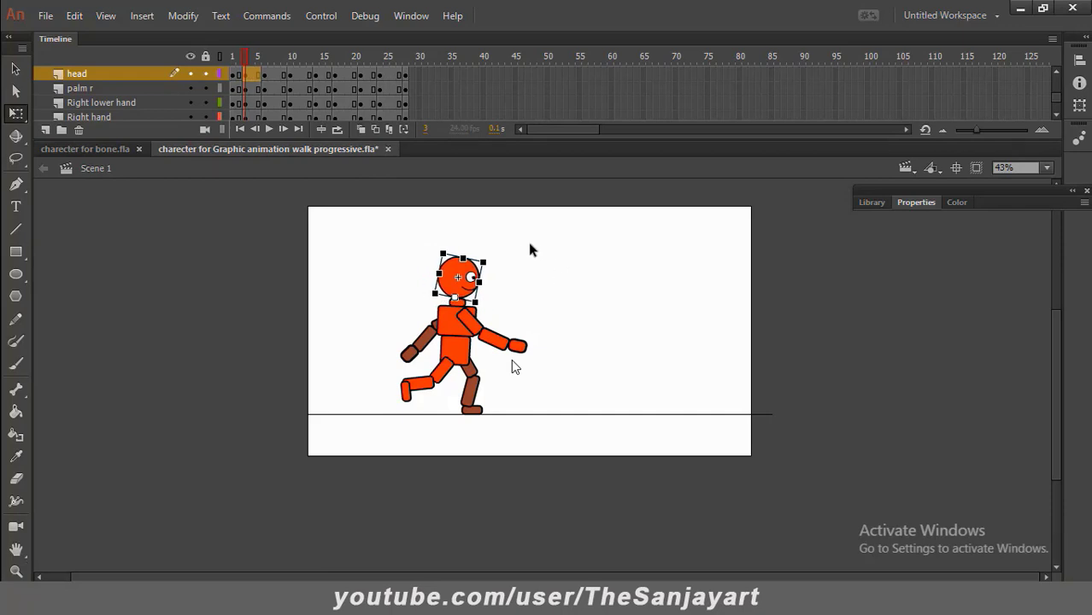
left_click(594, 290)
Create classic tweens on all body-part layers across frames 1 to 28
left_click_drag(242, 53, 193, 118)
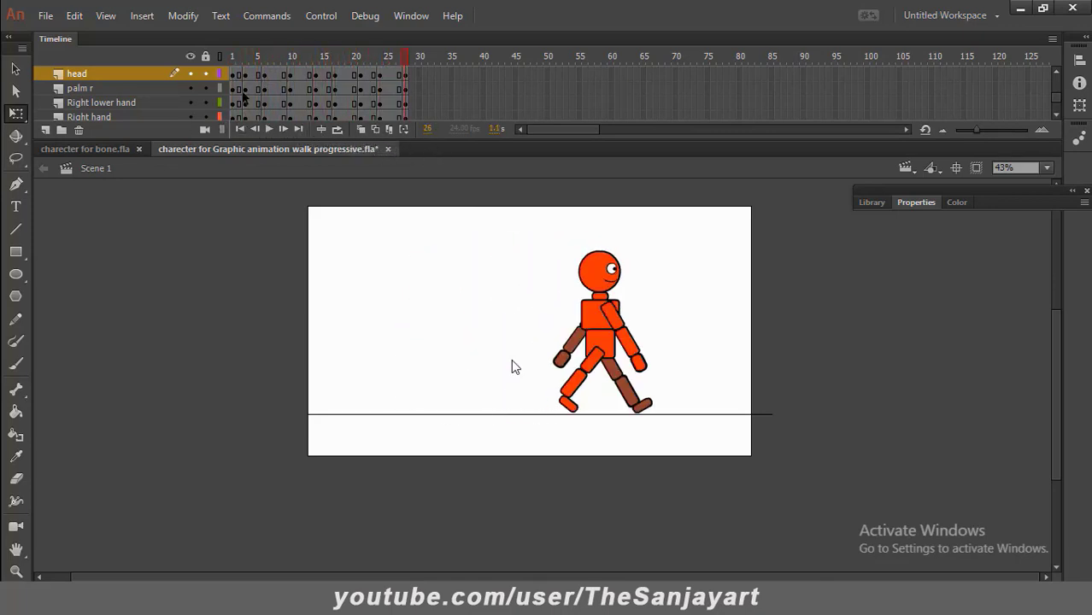
scroll(370, 85, "down", 3)
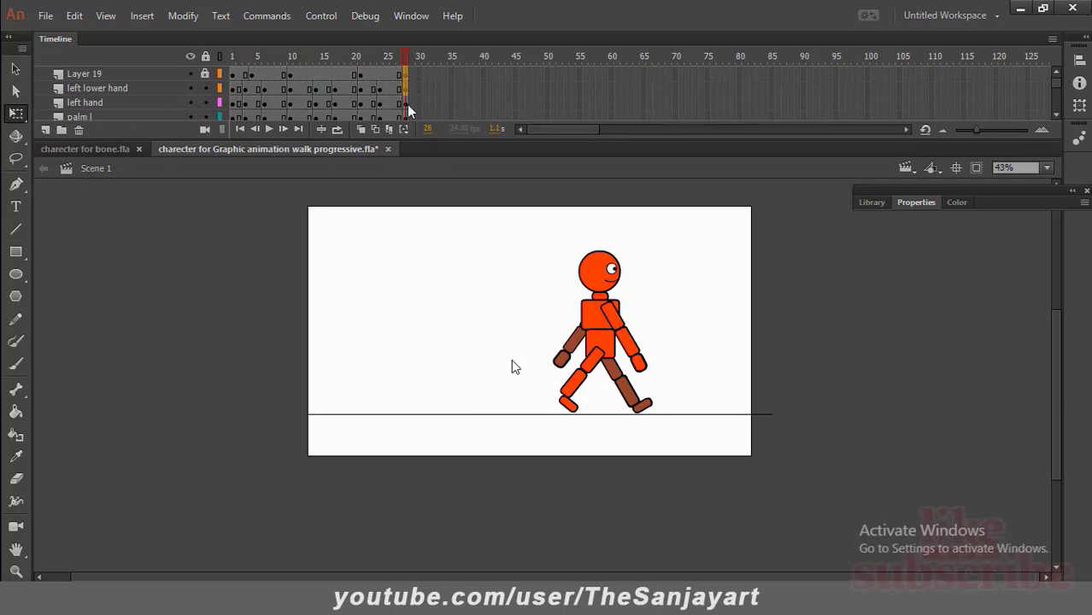
left_click_drag(408, 106, 172, 202)
right_click(262, 83)
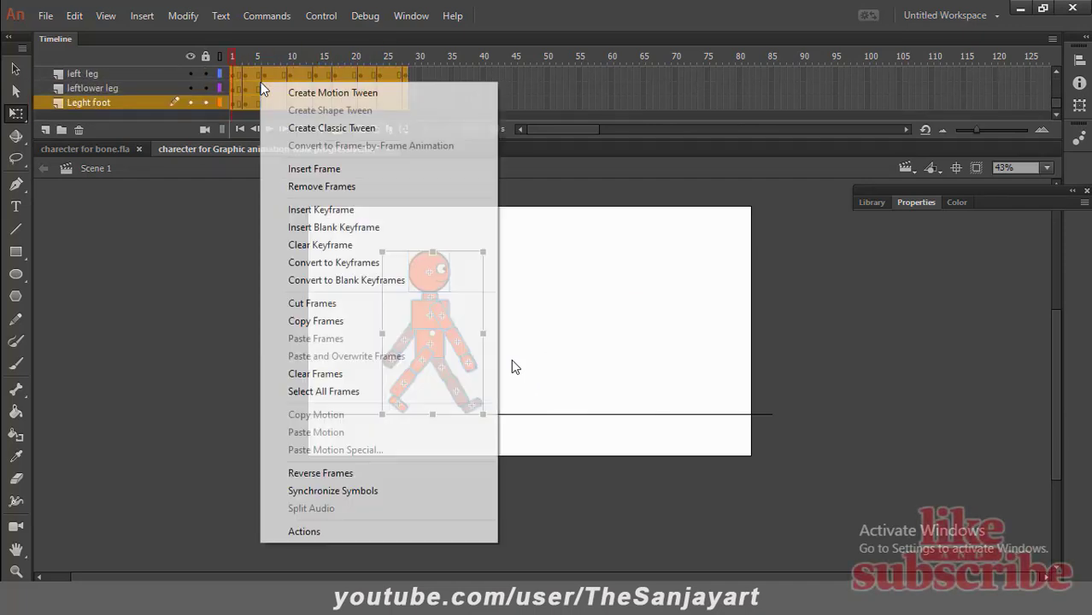
left_click(295, 128)
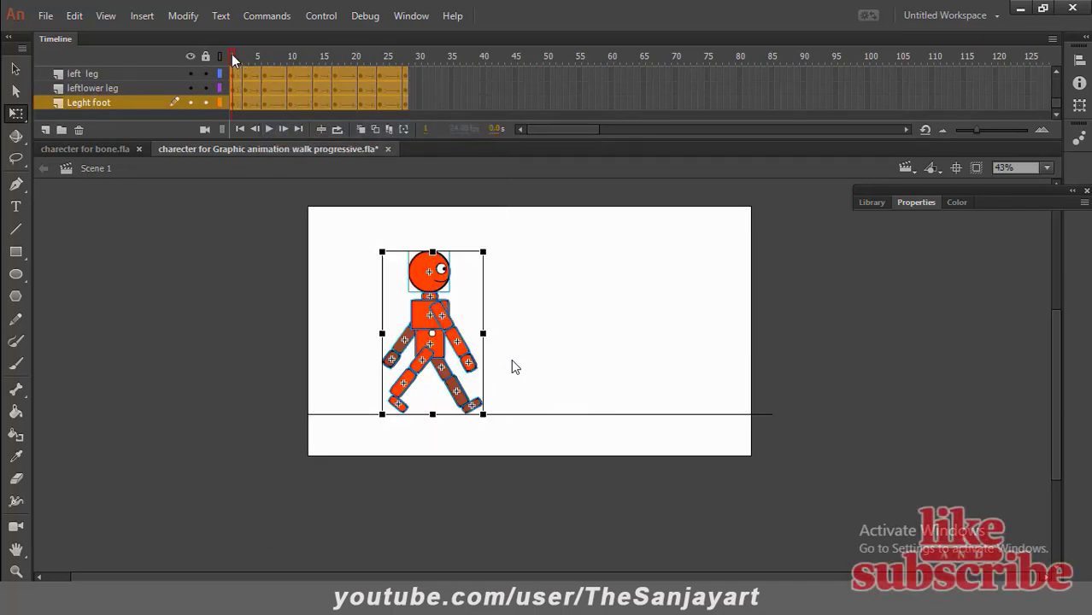
Select the right thigh in the frame 24 pose
left_click_drag(234, 60, 378, 101)
key("z")
left_click(665, 460)
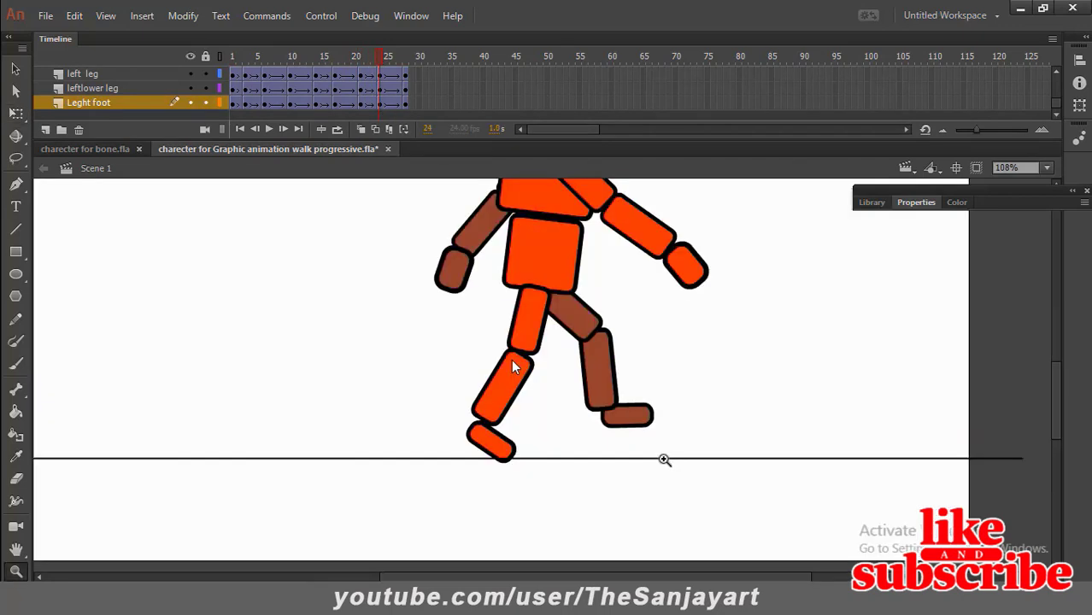
left_click_drag(684, 303, 684, 341)
left_click(16, 69)
left_click(513, 366)
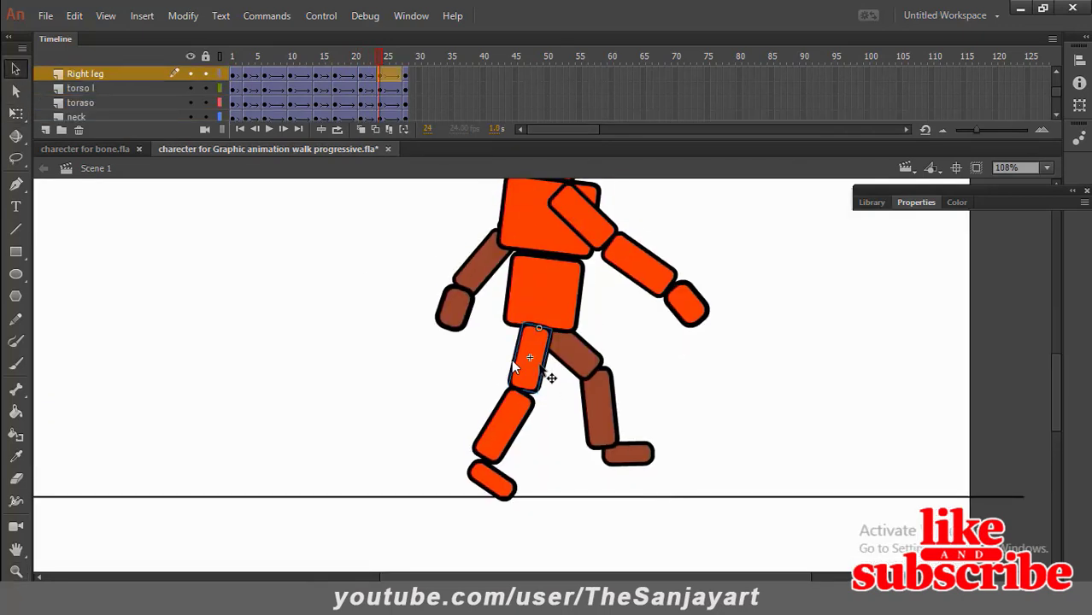